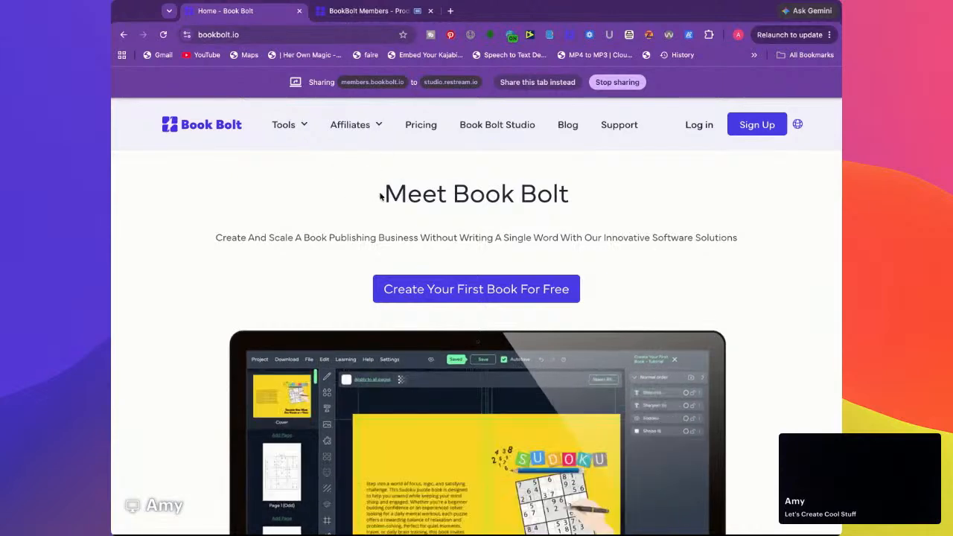
pyautogui.click(367, 11)
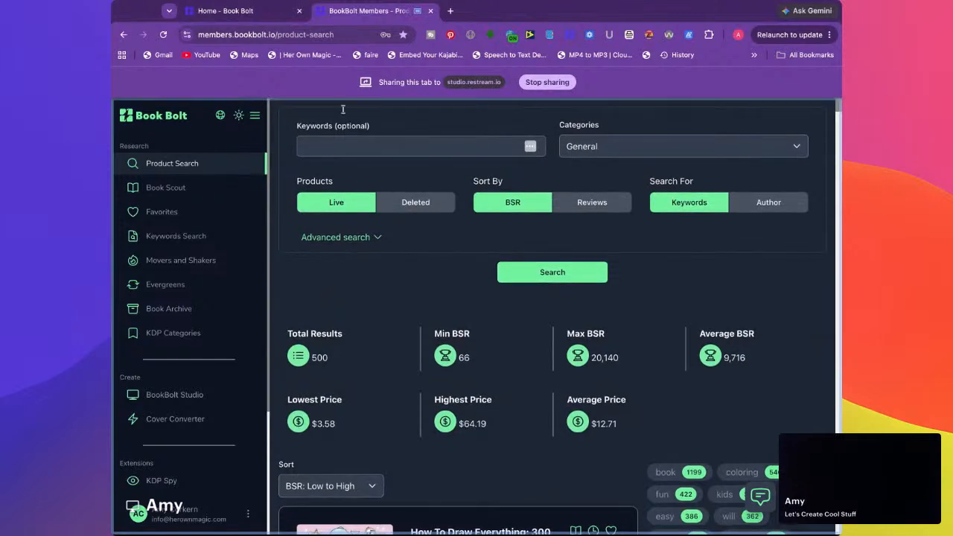
pyautogui.click(225, 11)
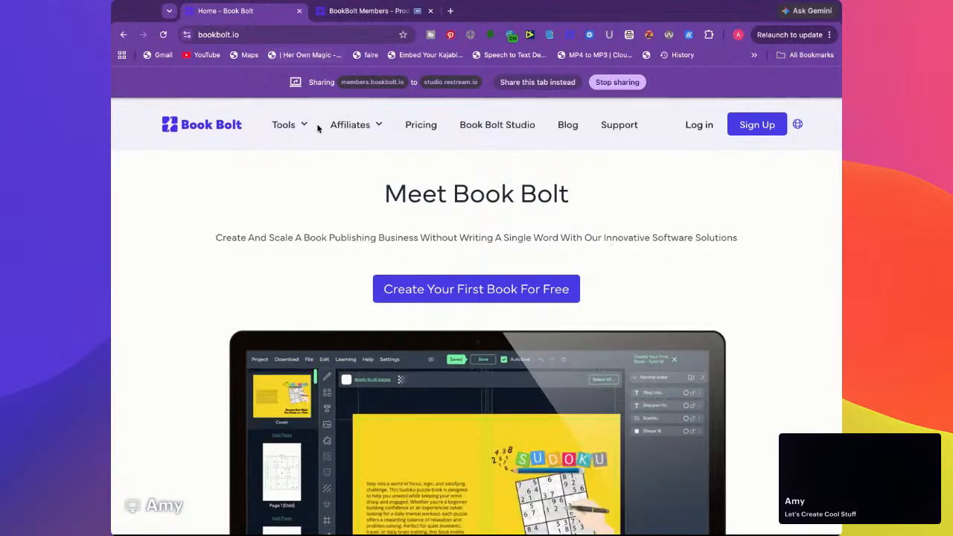
pyautogui.moveTo(283, 126)
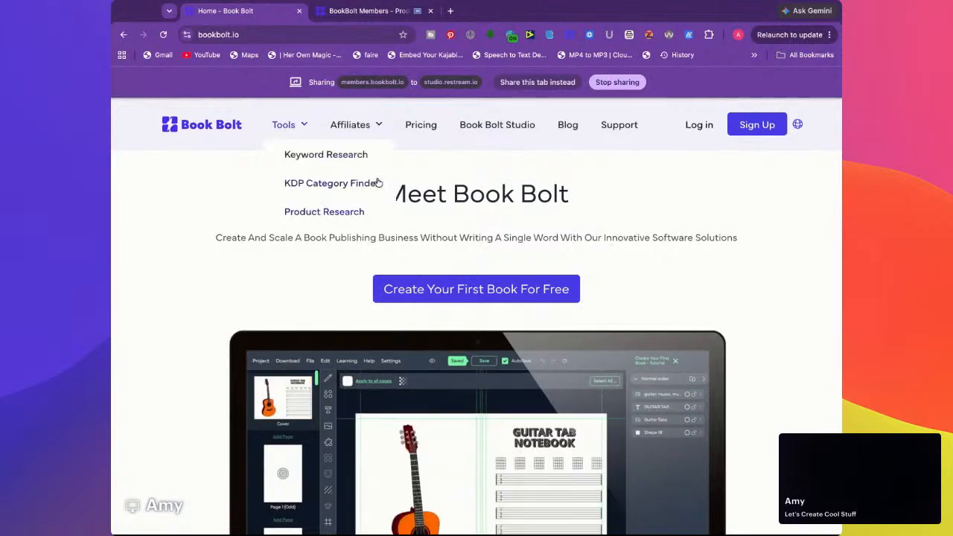
# Return to the Book Bolt members site and launch BookBolt Studio from its Create tools
pyautogui.click(365, 19)
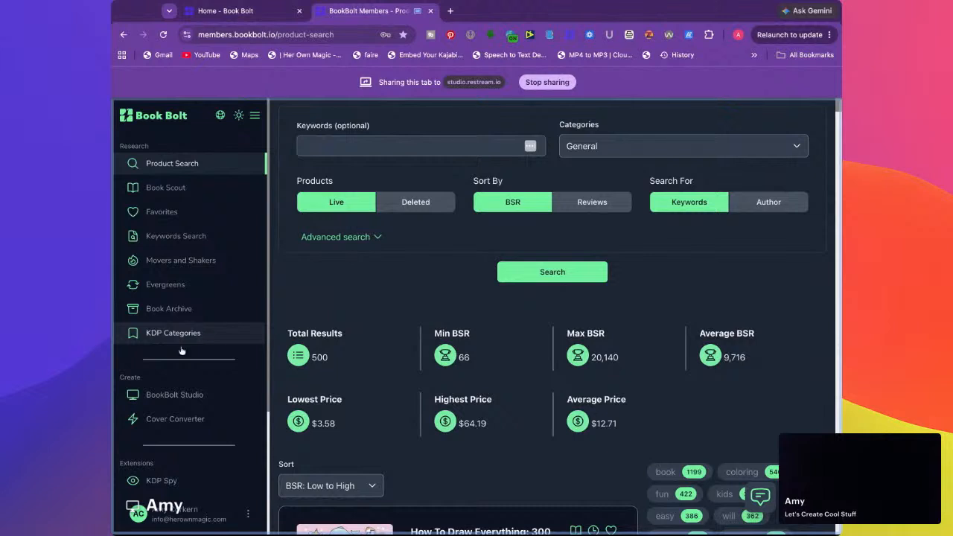
pyautogui.scroll(-3, 170, 398)
pyautogui.scroll(-1, 228, 386)
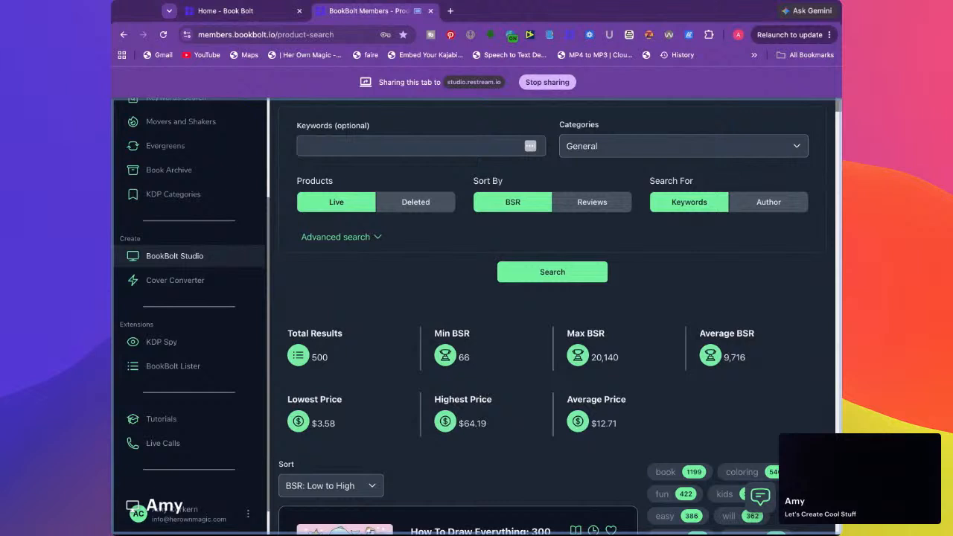
pyautogui.click(188, 256)
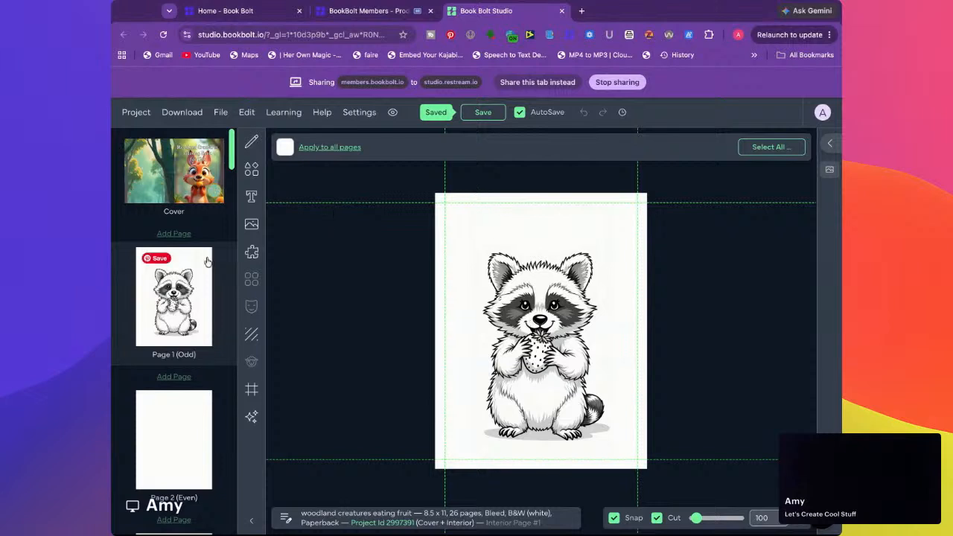
# Start a new low-content paperback project named "kids activity book" with a trim size of 8.5 x 11 in
pyautogui.click(135, 112)
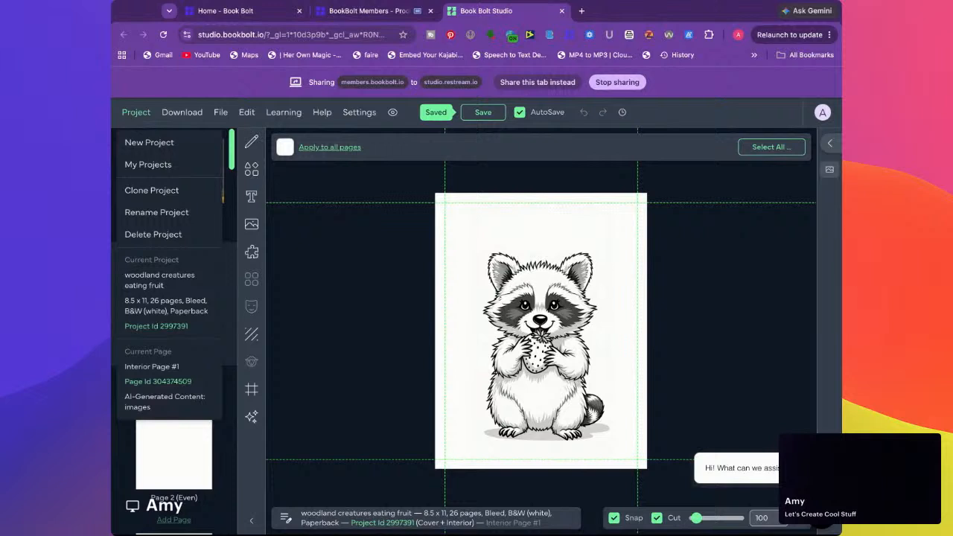
pyautogui.click(147, 143)
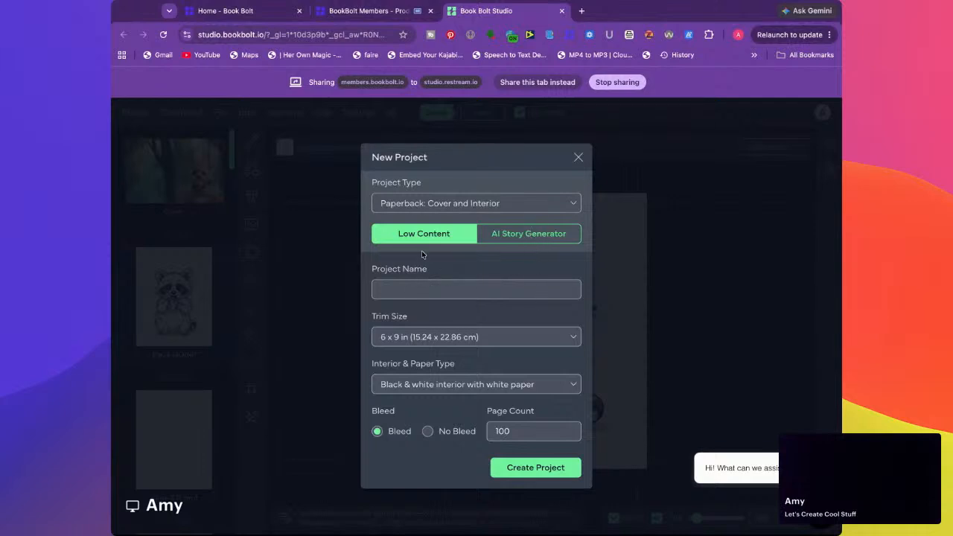
pyautogui.click(420, 290)
pyautogui.write('kids activity book')
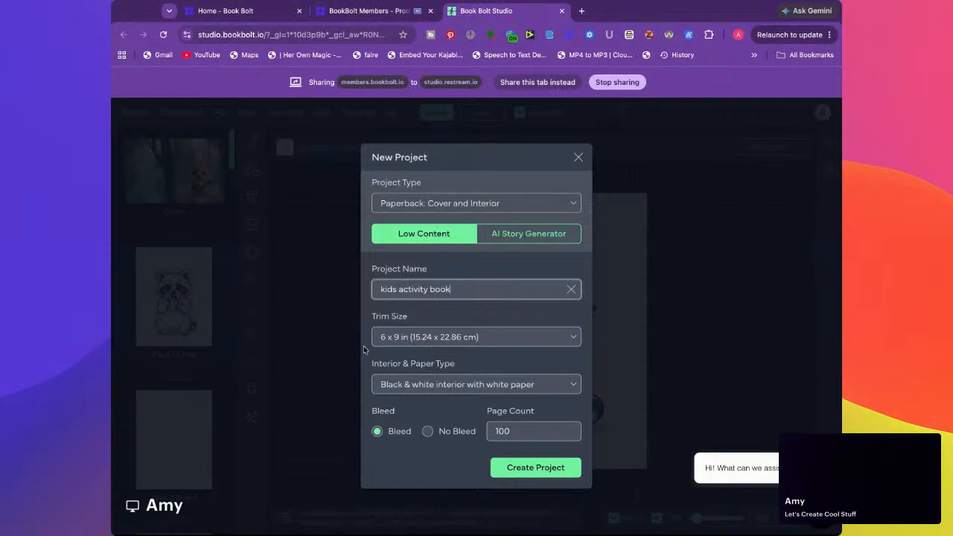
pyautogui.click(410, 342)
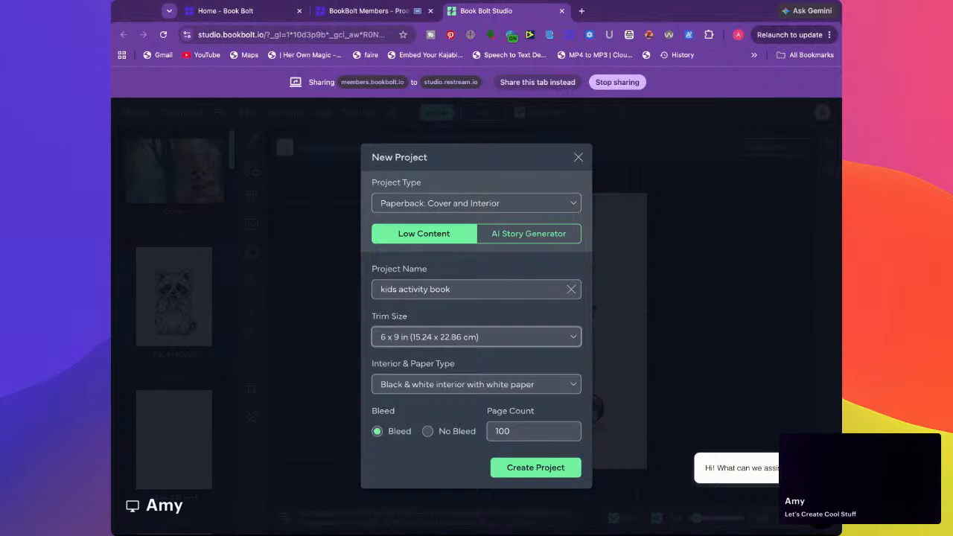
pyautogui.click(427, 479)
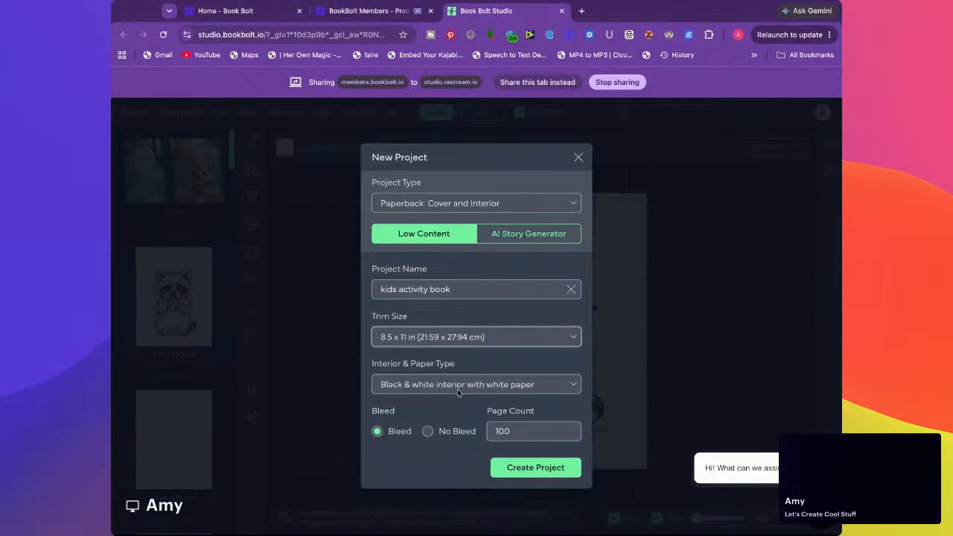
# Set the page count to 26 and create the project
pyautogui.click(524, 431)
pyautogui.doubleClick(523, 431)
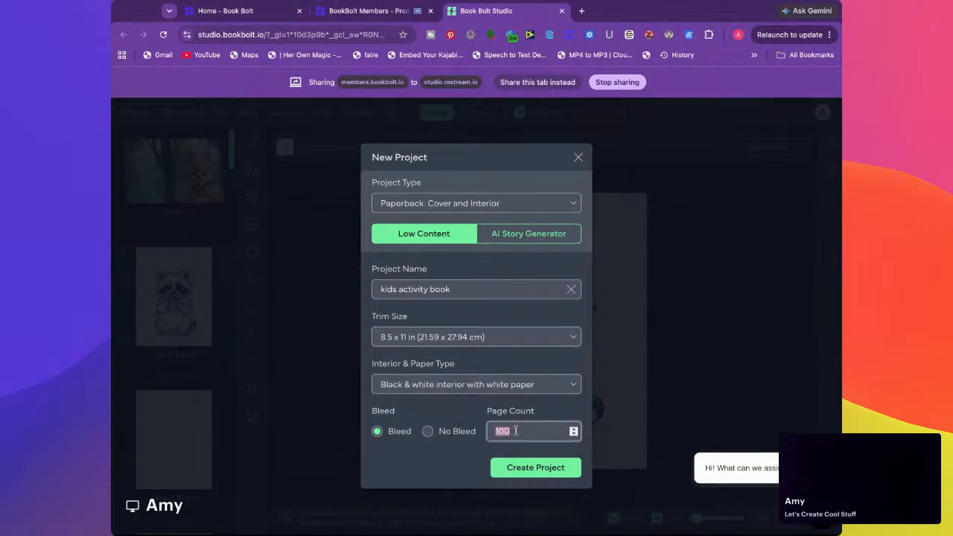
pyautogui.write('26')
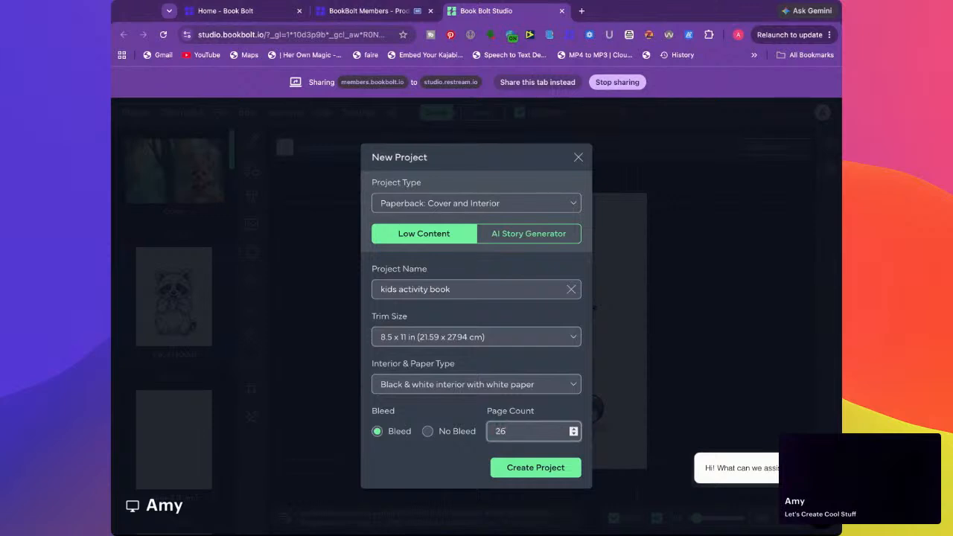
pyautogui.click(521, 468)
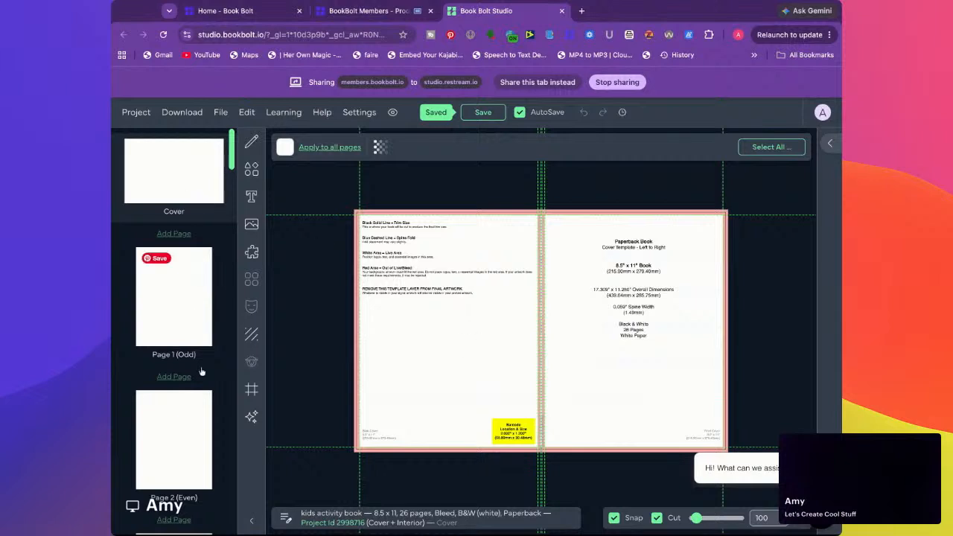
pyautogui.scroll(-20, 197, 419)
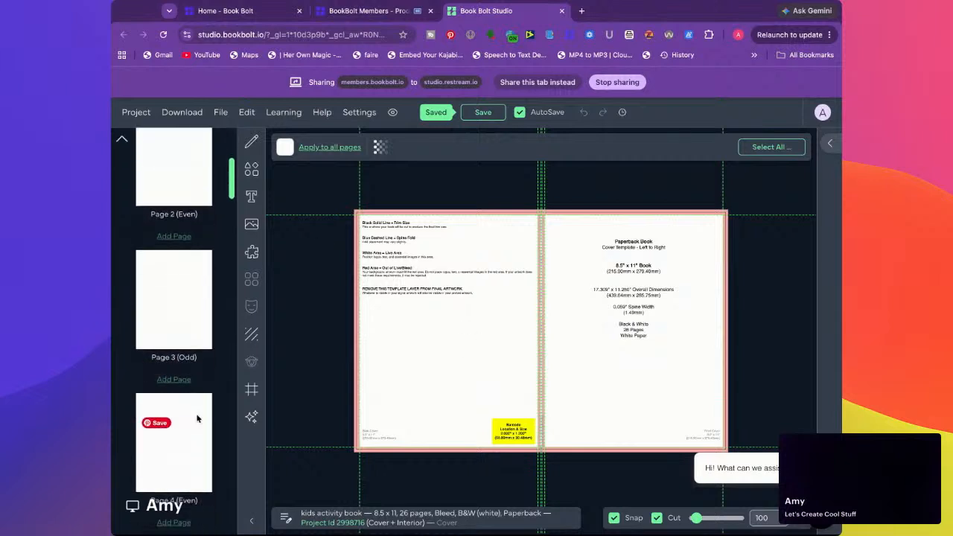
pyautogui.scroll(20, 196, 419)
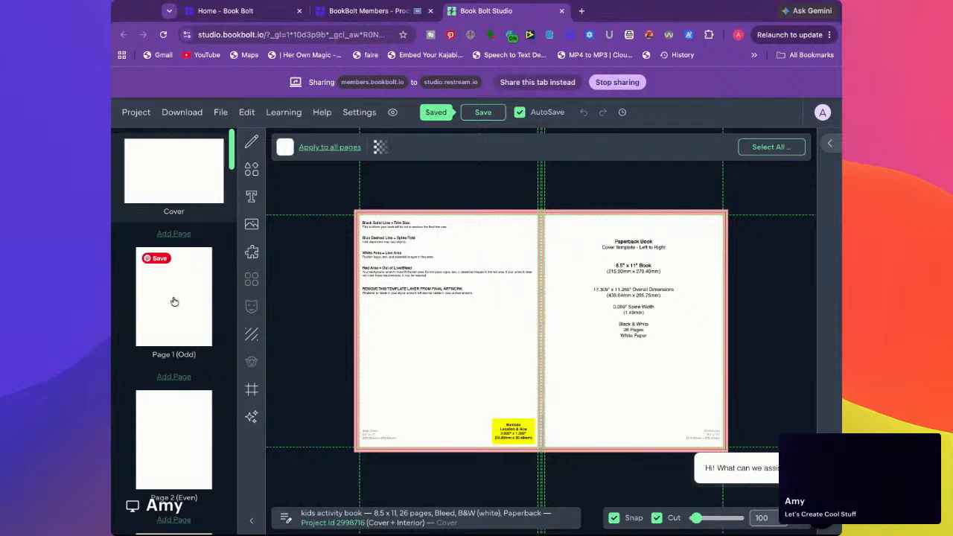
pyautogui.scroll(-2, 173, 301)
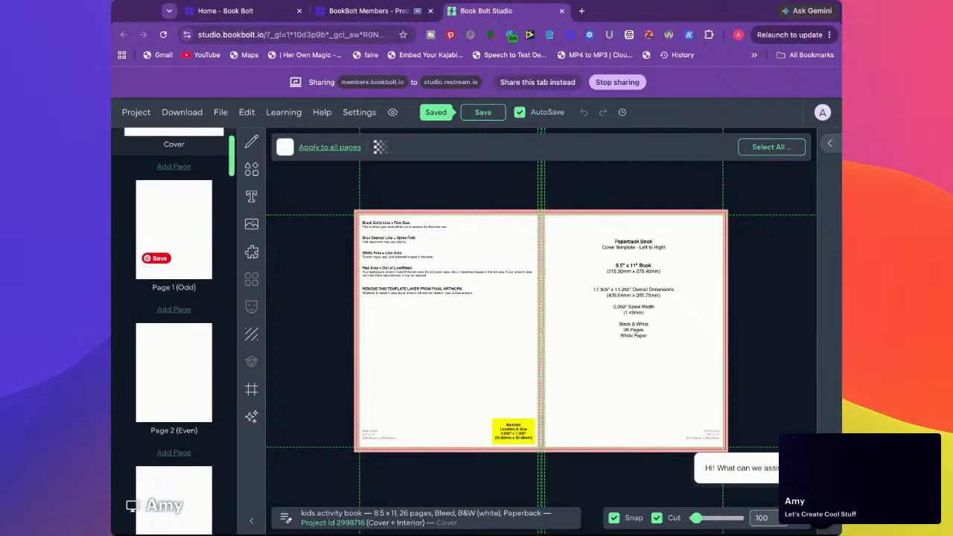
pyautogui.scroll(-6, 173, 301)
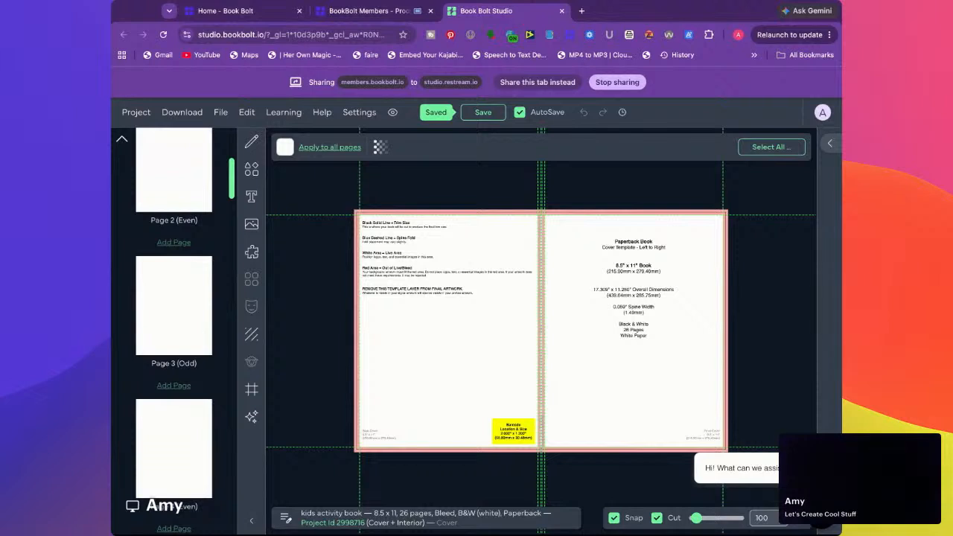
pyautogui.scroll(4, 191, 253)
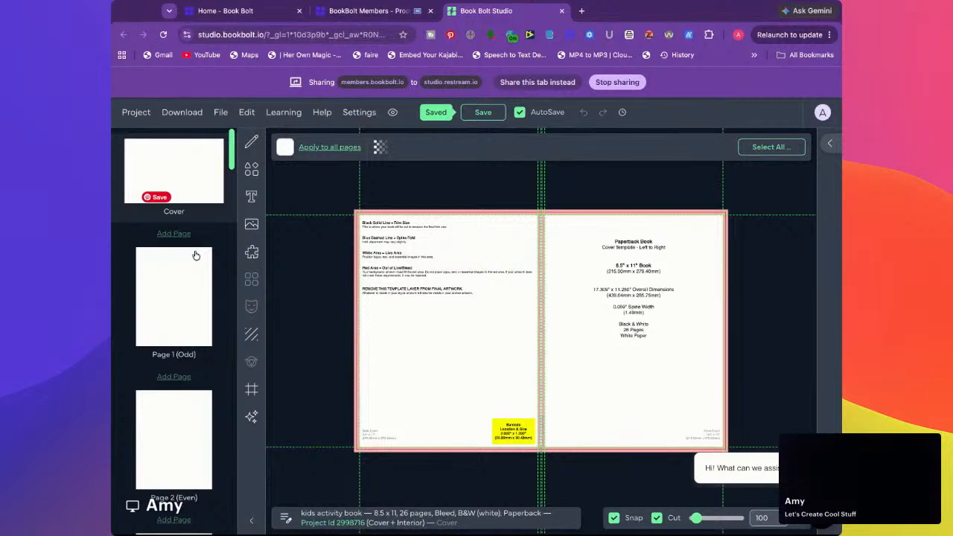
# Open interior page 1 and look through the available Pixabay, Unsplash and uploaded images
pyautogui.click(175, 300)
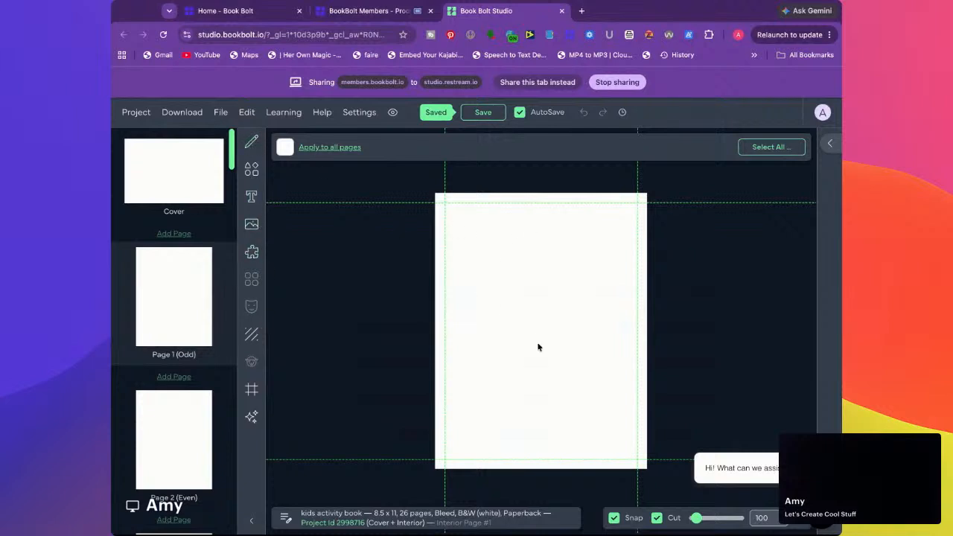
pyautogui.click(252, 226)
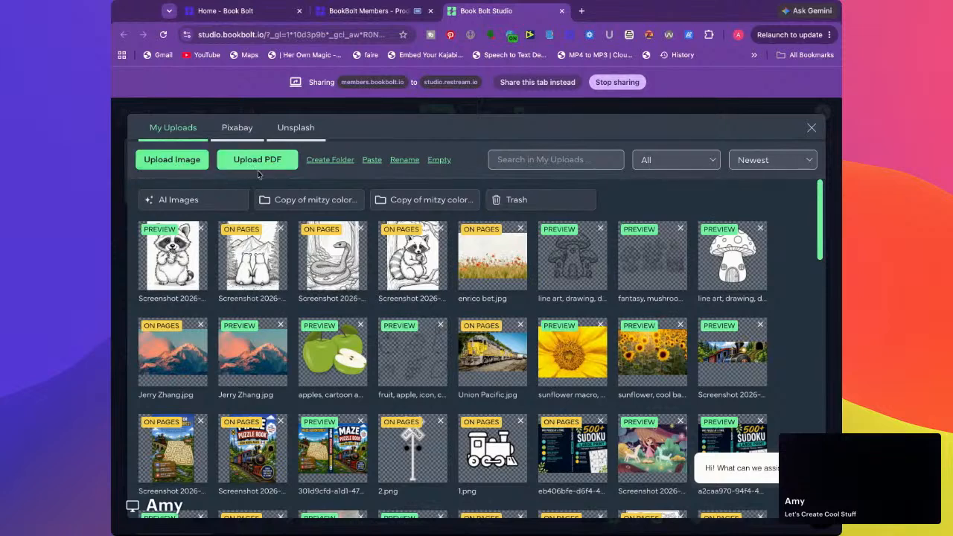
pyautogui.click(230, 130)
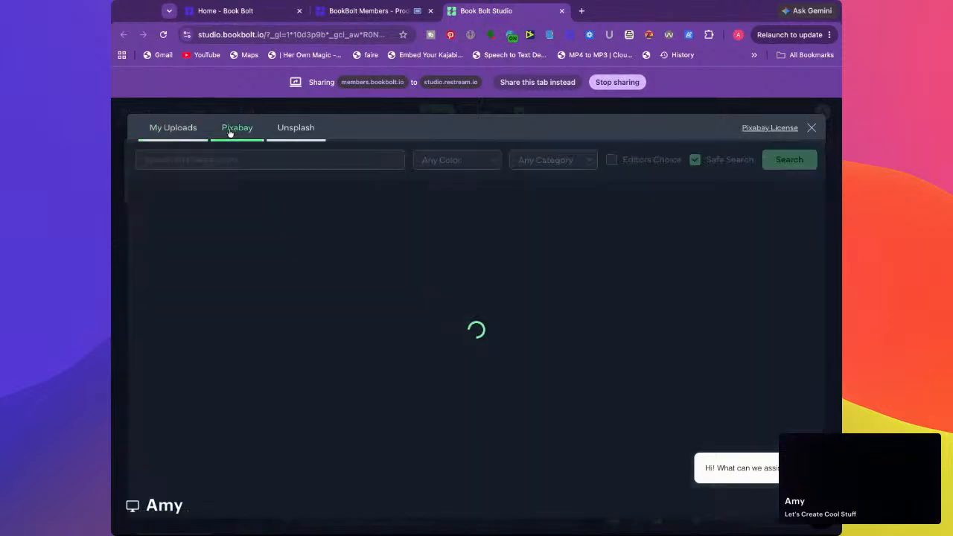
pyautogui.click(298, 130)
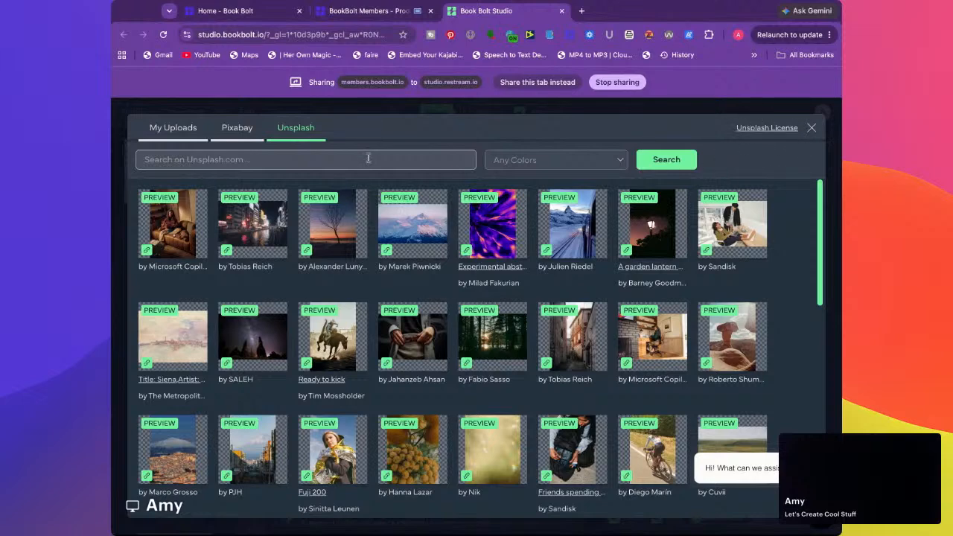
pyautogui.click(235, 129)
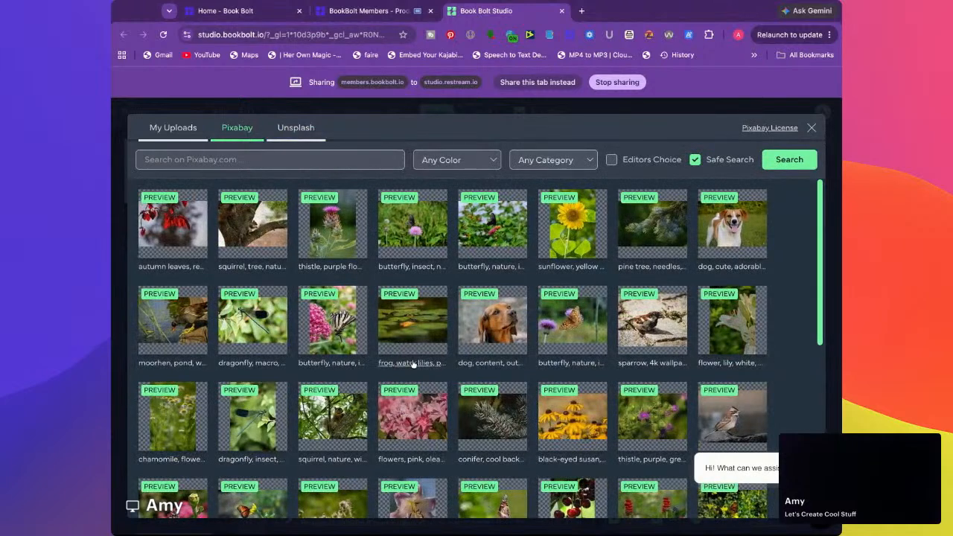
pyautogui.click(160, 136)
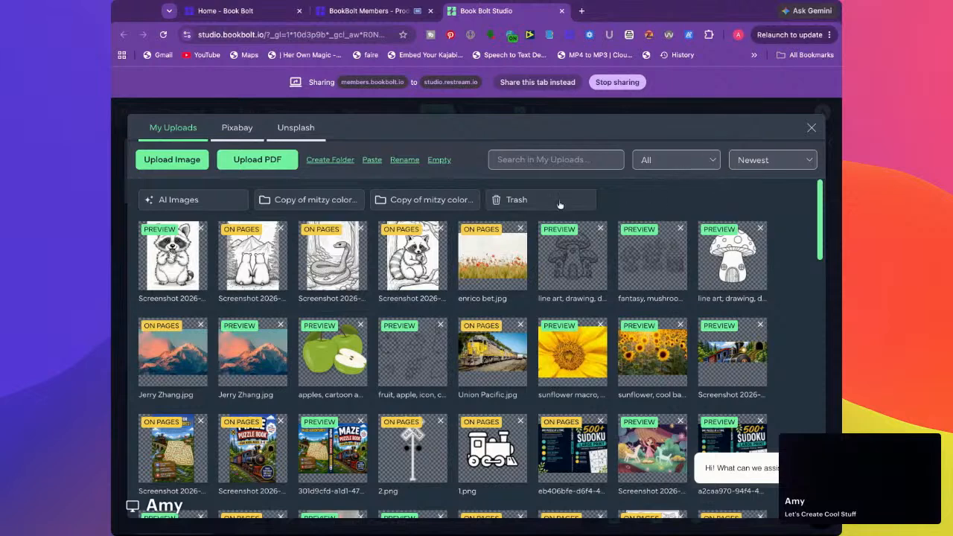
# Search the Pixabay images for "cat" and close the image library without adding an image
pyautogui.click(238, 131)
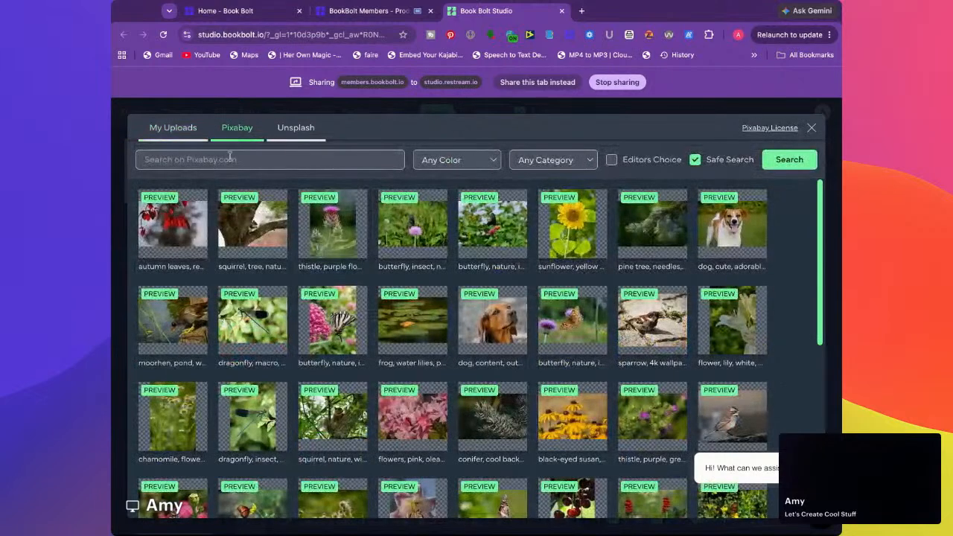
pyautogui.click(223, 155)
pyautogui.write('cat')
pyautogui.press('Return')
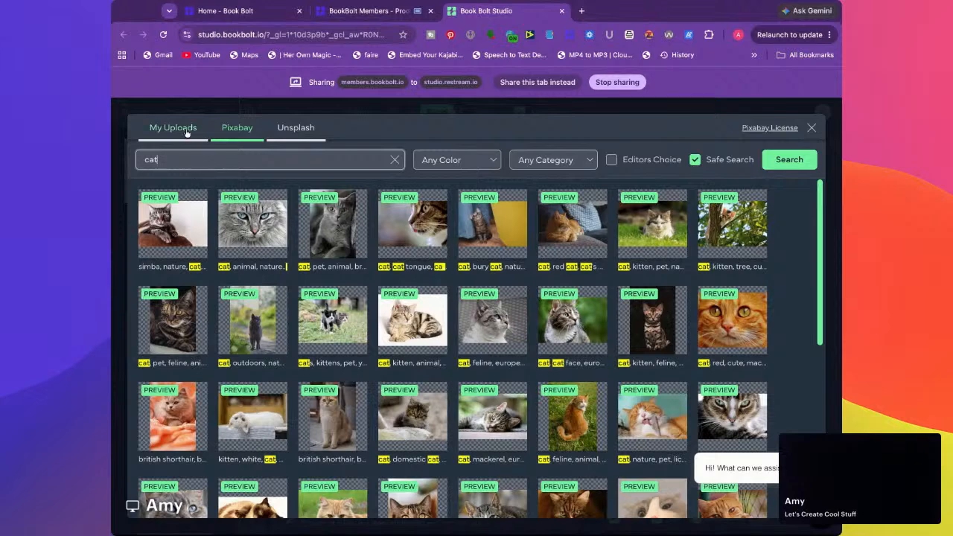
pyautogui.click(813, 128)
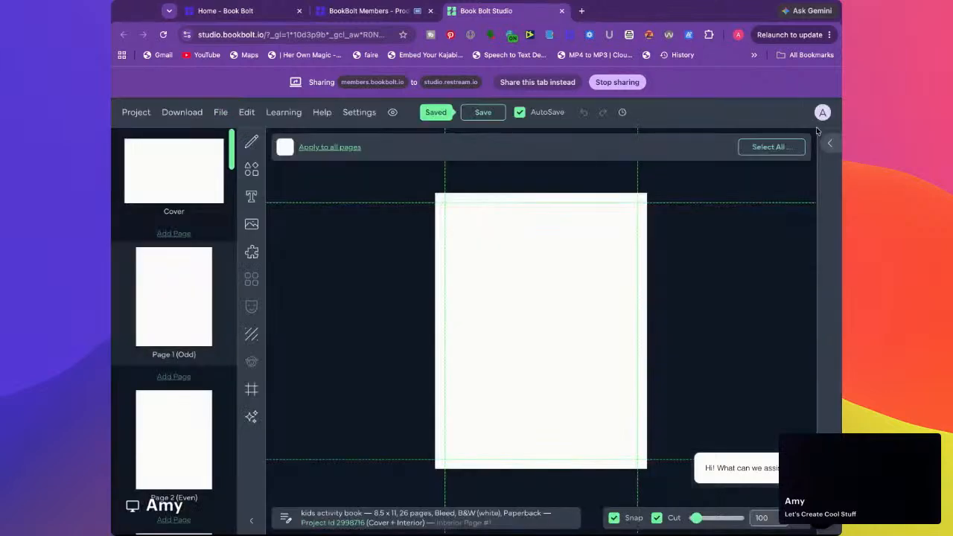
# Go to interior page 1 and choose the Words Search Standard template from the Interior Templates Library
pyautogui.click(172, 191)
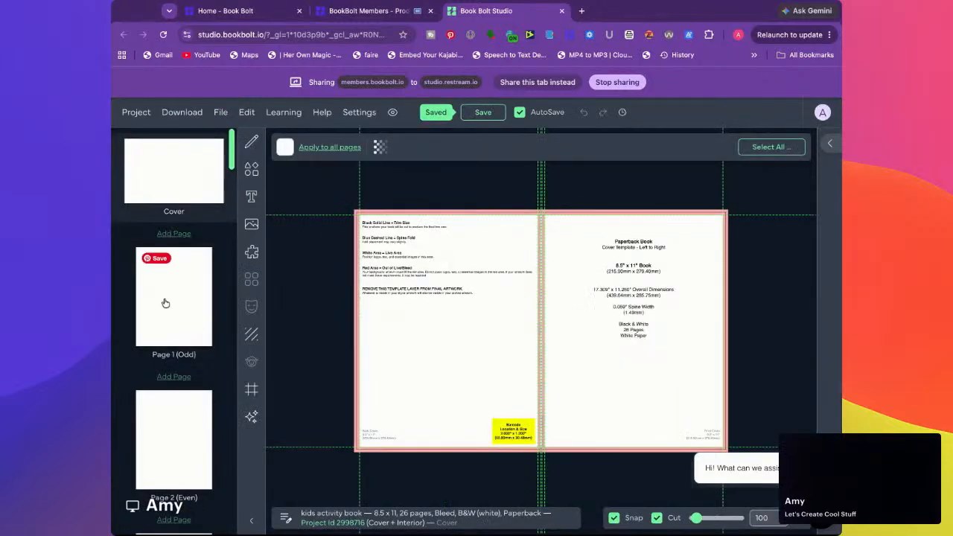
pyautogui.click(175, 304)
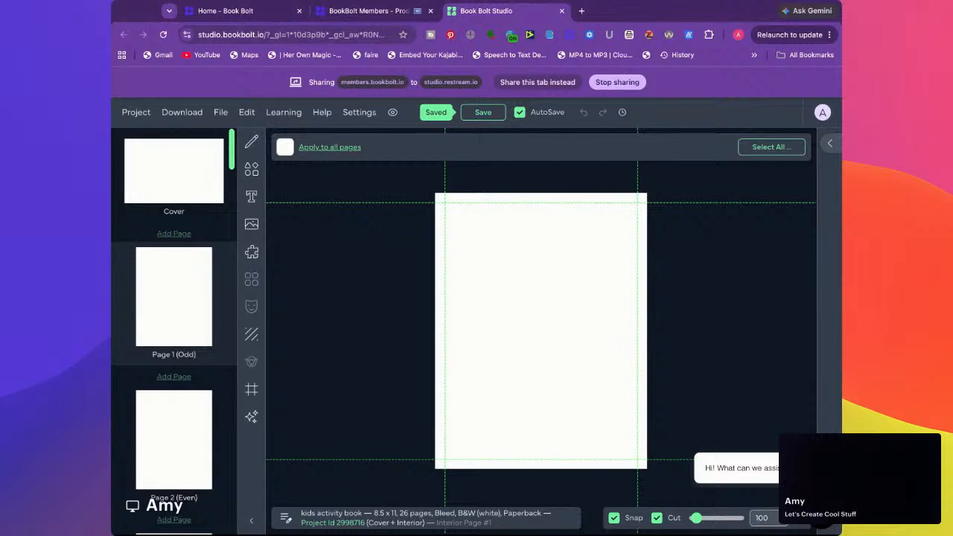
pyautogui.click(252, 255)
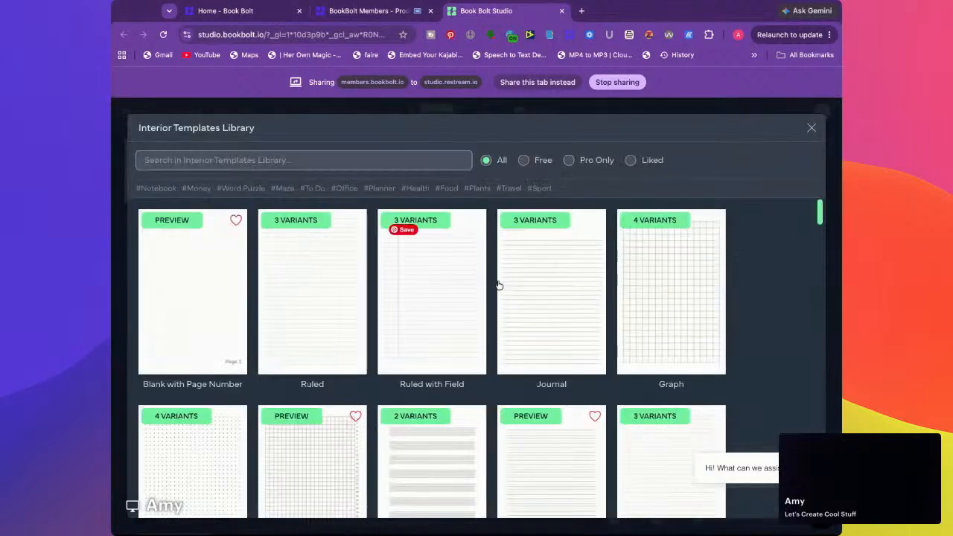
pyautogui.scroll(-8, 499, 286)
pyautogui.scroll(-5, 499, 286)
pyautogui.scroll(-4, 491, 302)
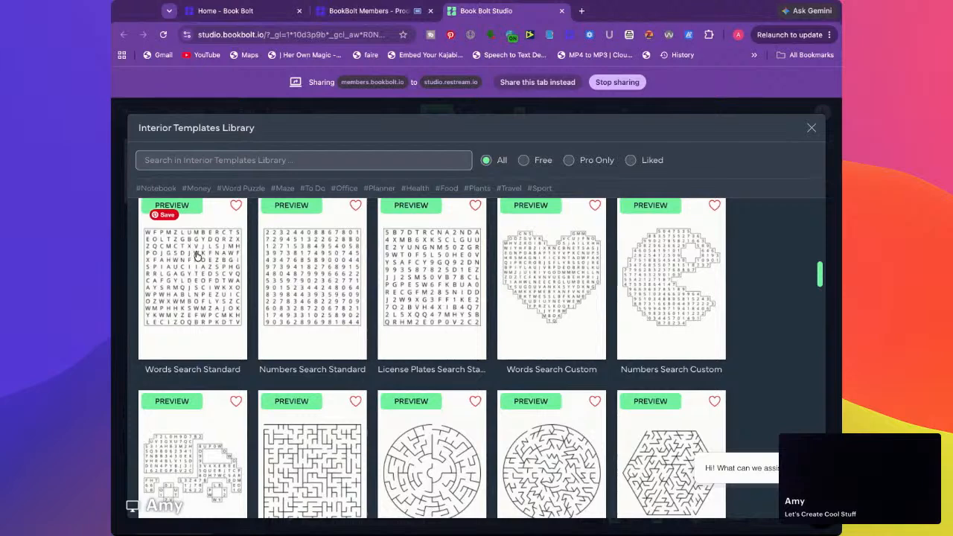
pyautogui.click(182, 285)
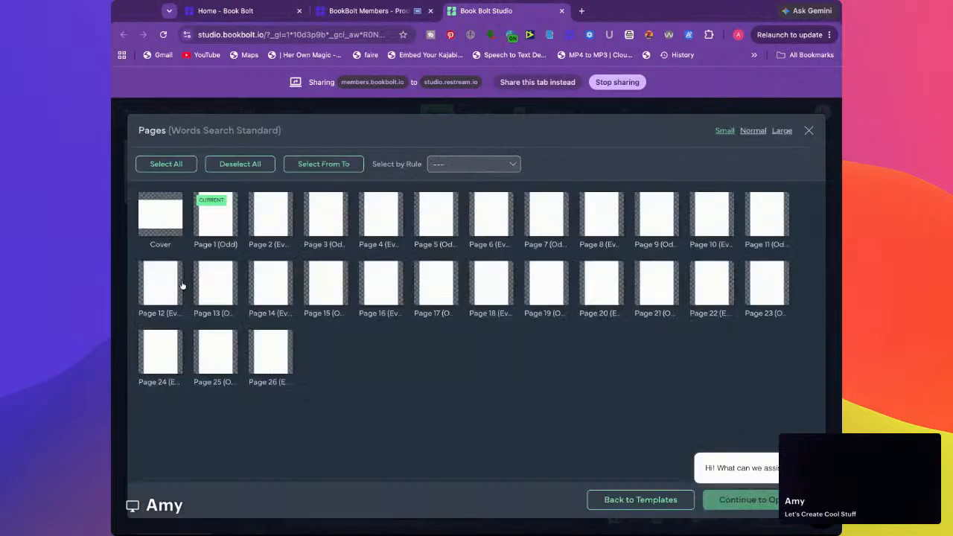
# Select pages 1, 4, 8, 14, 16 and 20 for the word search template and continue to its options
pyautogui.click(380, 216)
pyautogui.click(379, 297)
pyautogui.click(257, 305)
pyautogui.click(596, 287)
pyautogui.click(591, 226)
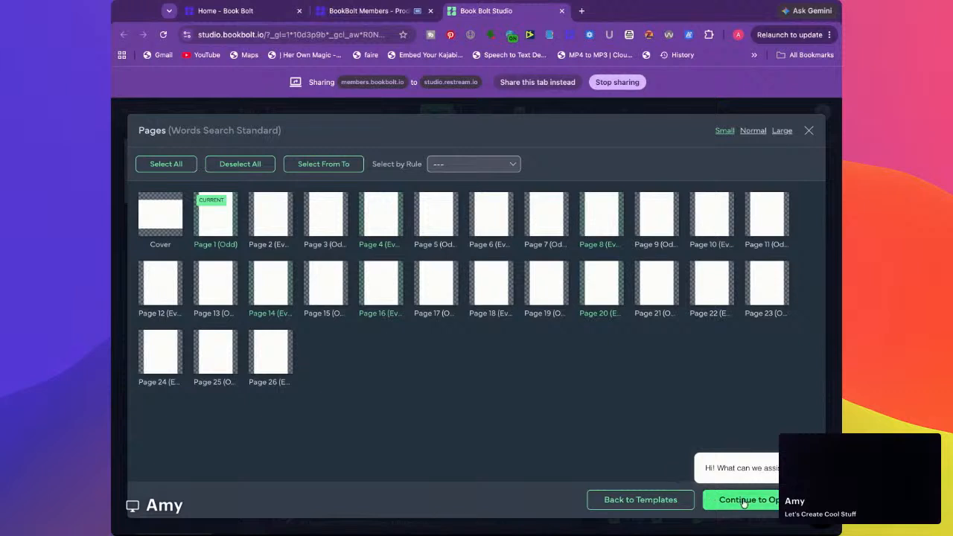
pyautogui.click(713, 497)
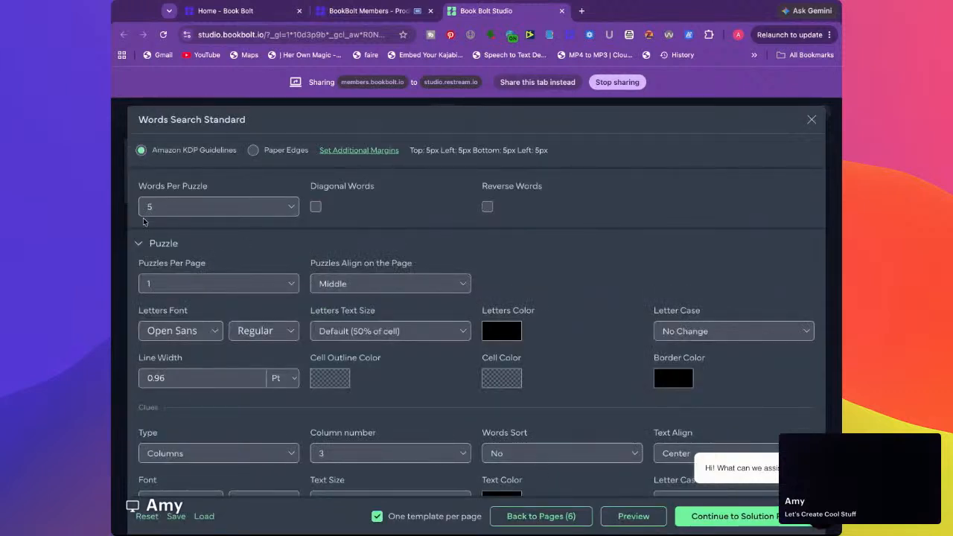
# Look through the Words Search Standard options, including diagonal and reverse words, and close the template without applying it
pyautogui.click(488, 207)
pyautogui.click(315, 209)
pyautogui.click(315, 209)
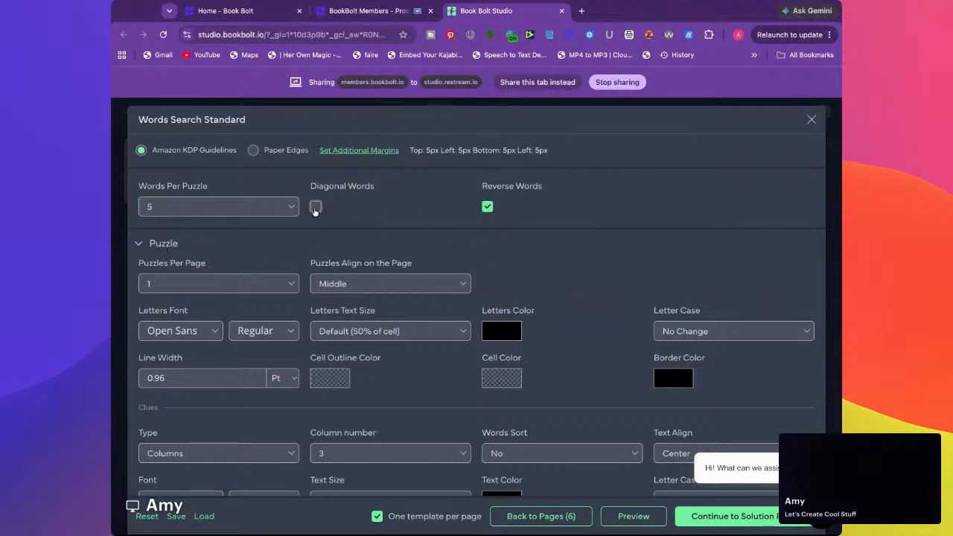
pyautogui.click(488, 207)
pyautogui.scroll(-1, 281, 280)
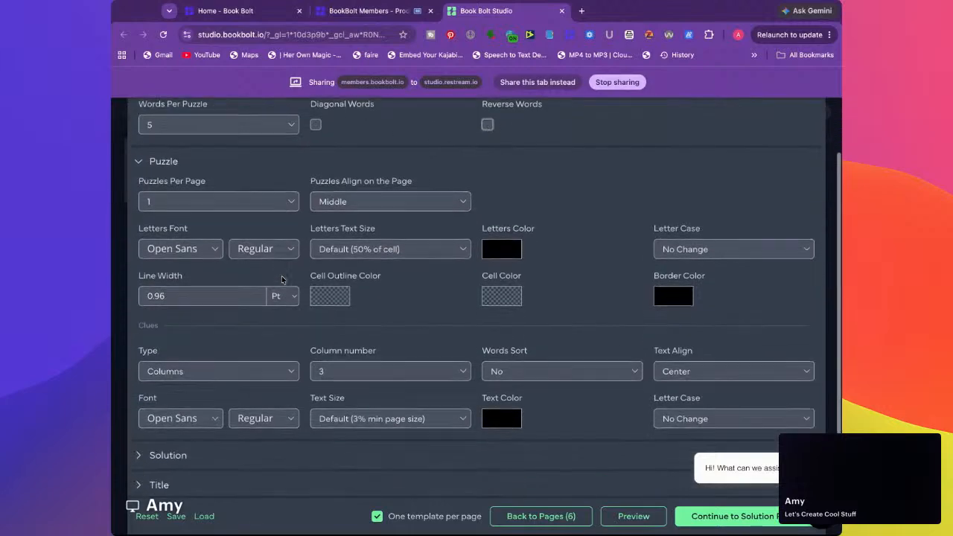
pyautogui.scroll(-2, 282, 280)
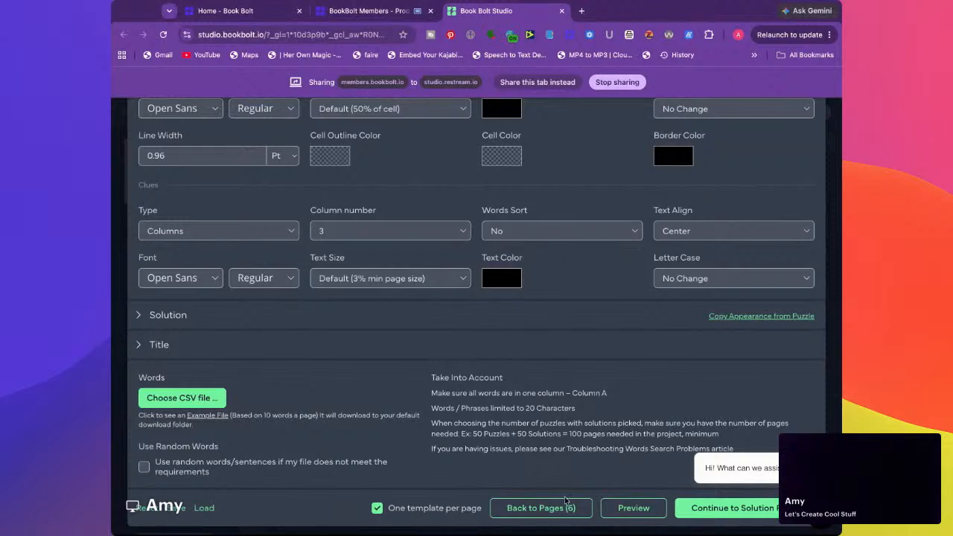
pyautogui.click(546, 511)
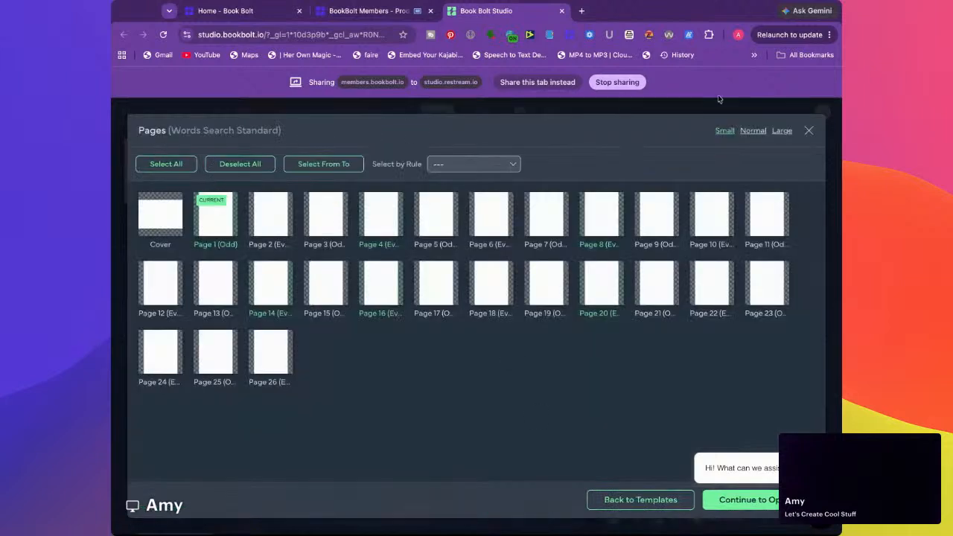
pyautogui.click(809, 131)
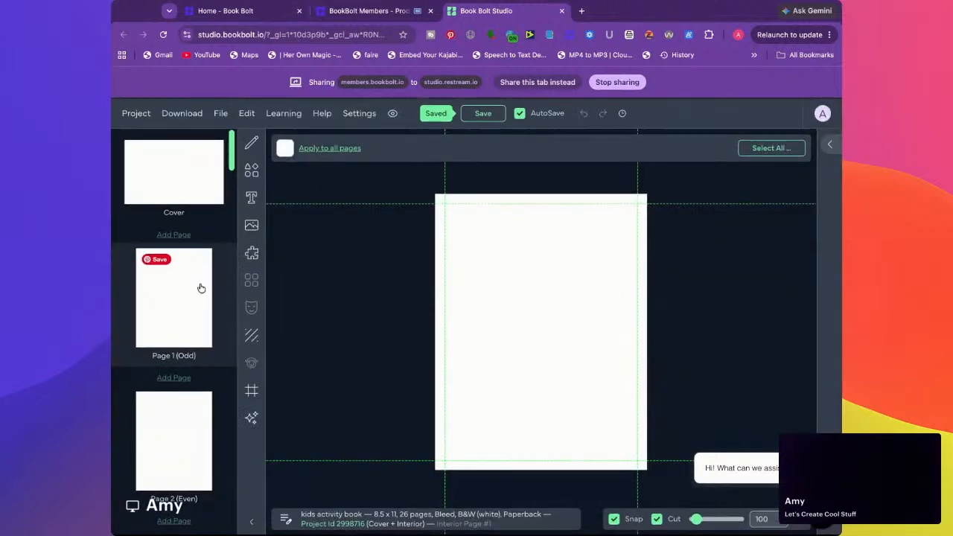
# Browse the puzzle templates in the Interior Templates Library, filter them by Maze, and close the library without choosing one
pyautogui.click(253, 252)
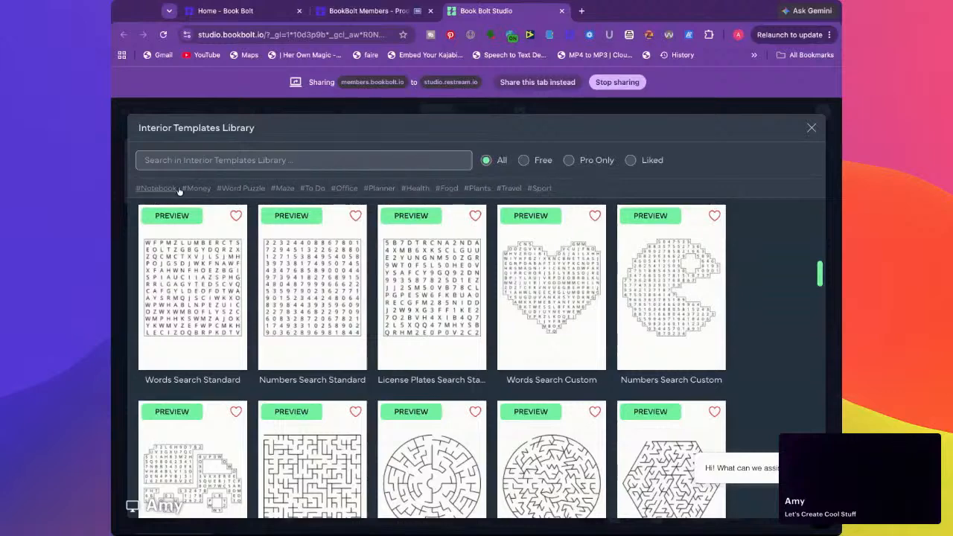
pyautogui.scroll(-5, 238, 251)
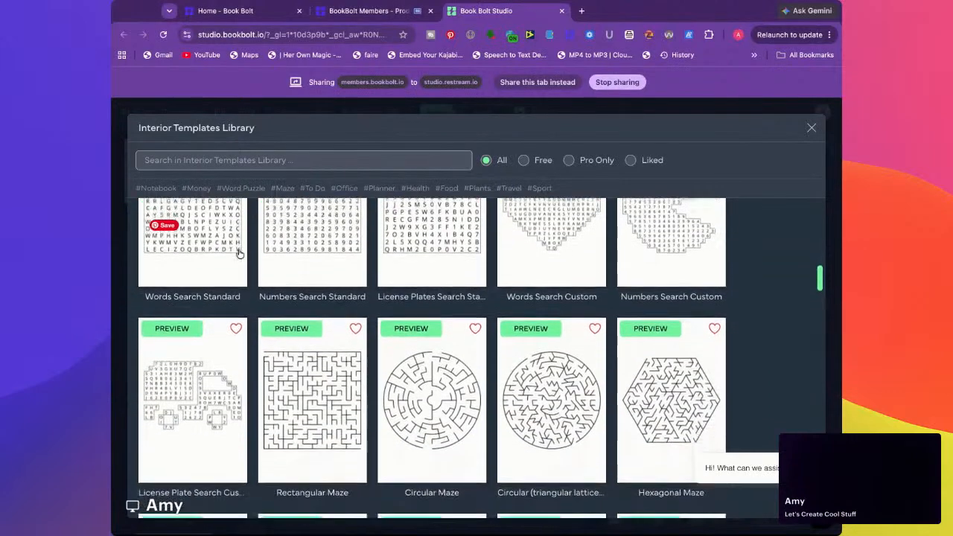
pyautogui.scroll(-1, 238, 254)
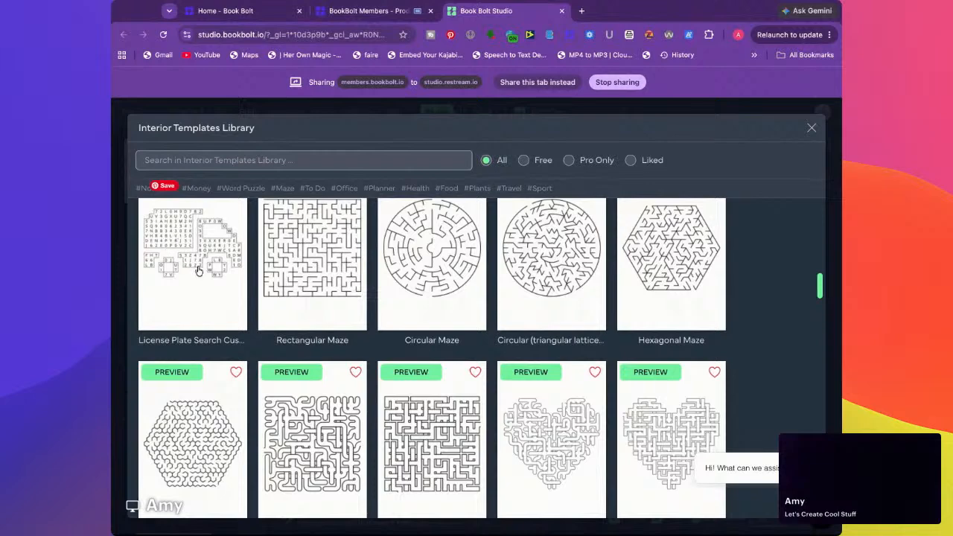
pyautogui.scroll(2, 197, 271)
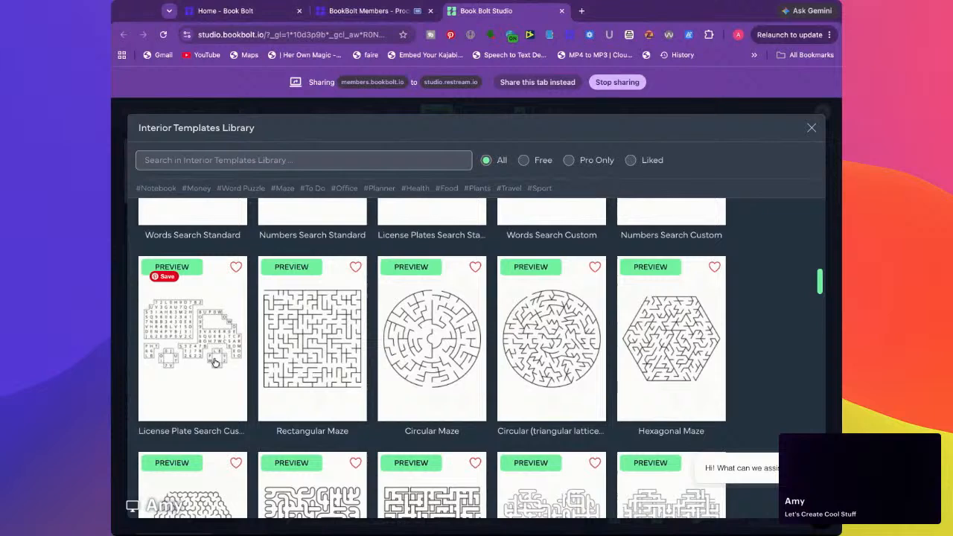
pyautogui.scroll(-2, 211, 364)
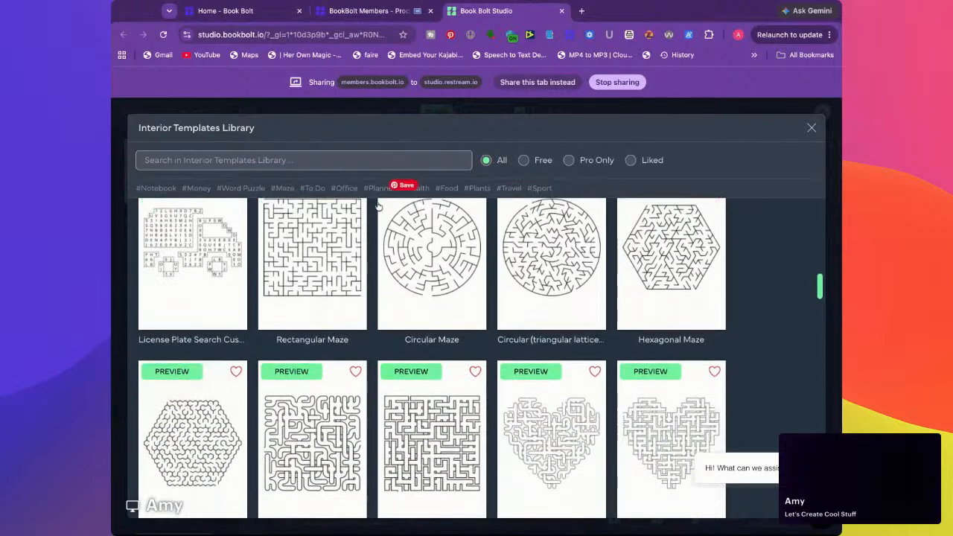
pyautogui.click(287, 191)
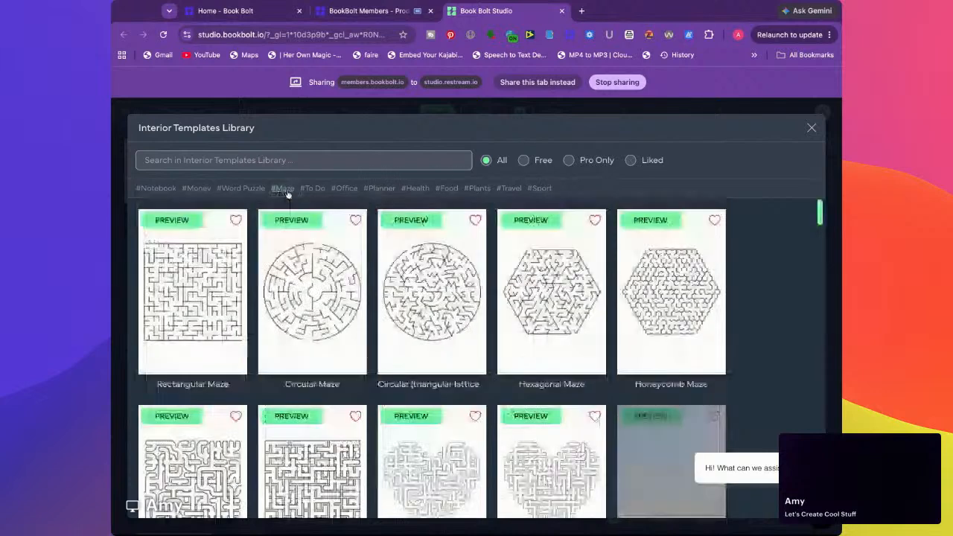
pyautogui.scroll(-2, 457, 334)
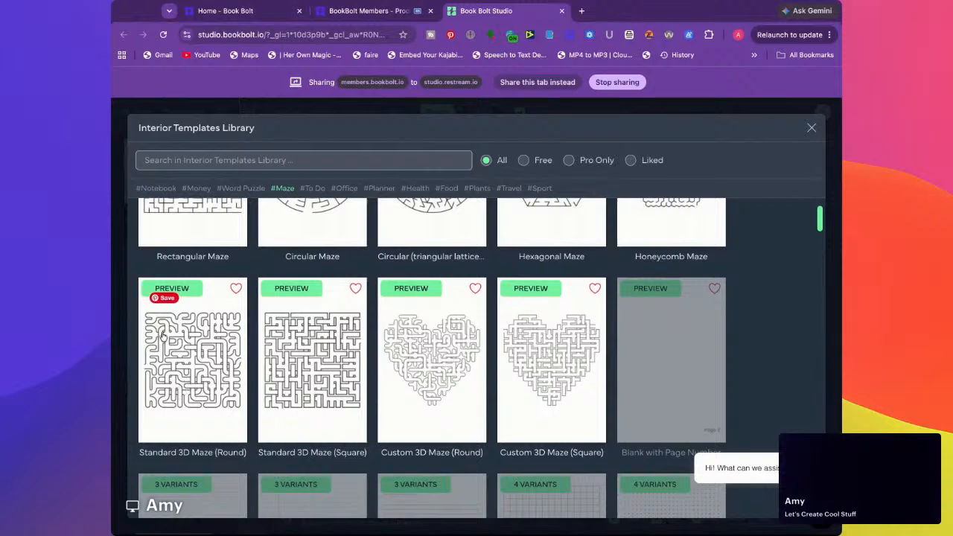
pyautogui.scroll(-2, 319, 340)
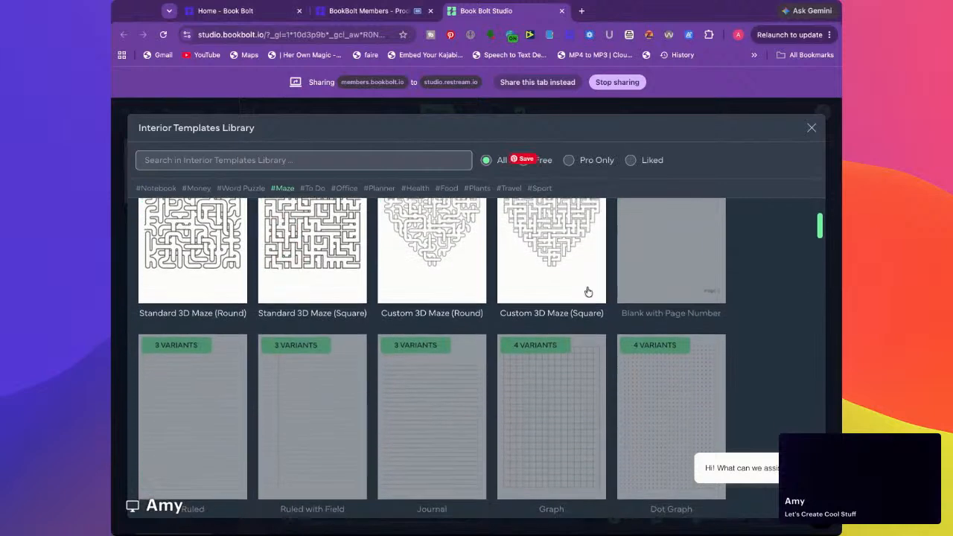
pyautogui.click(812, 129)
# Find the archived Maze Book among the saved projects and open it
pyautogui.click(143, 113)
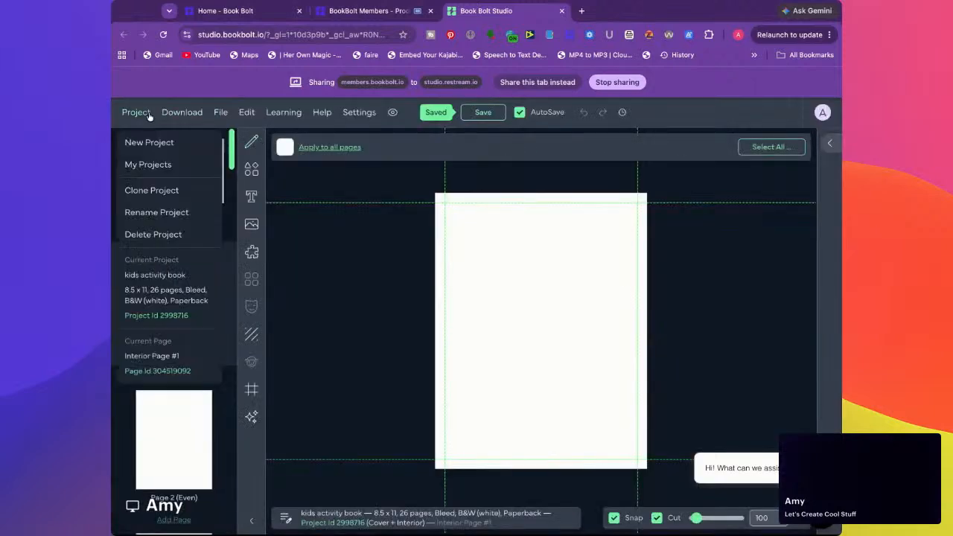
pyautogui.click(147, 167)
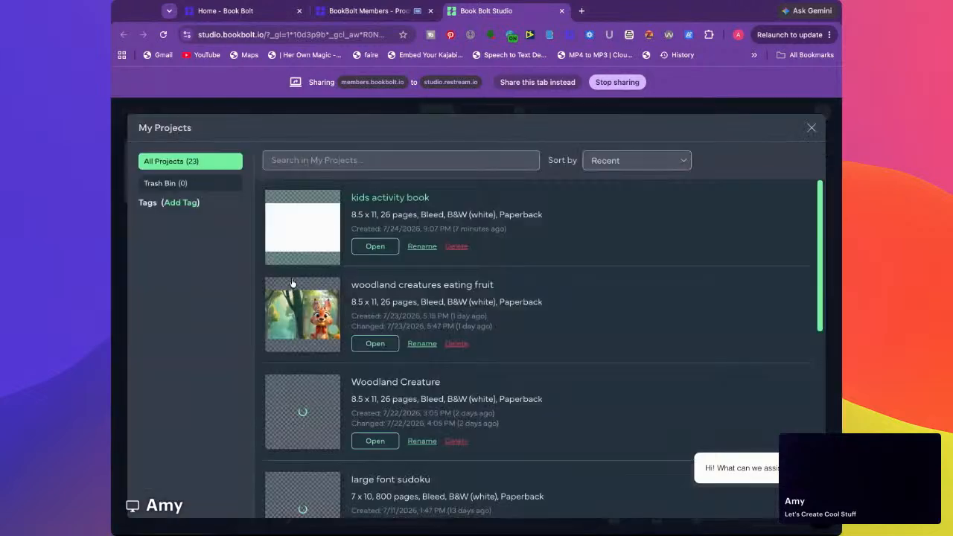
pyautogui.scroll(-2, 393, 261)
pyautogui.scroll(-7, 393, 260)
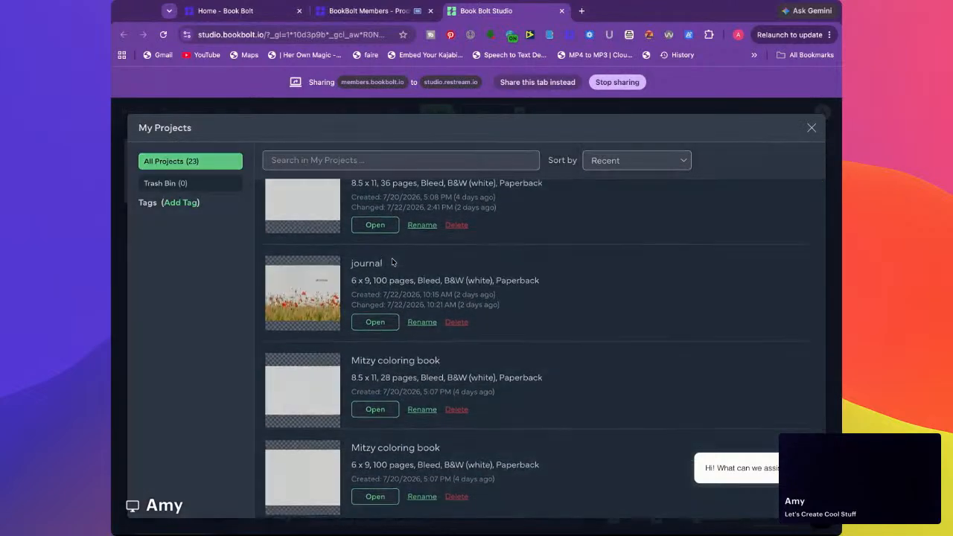
pyautogui.scroll(-4, 475, 323)
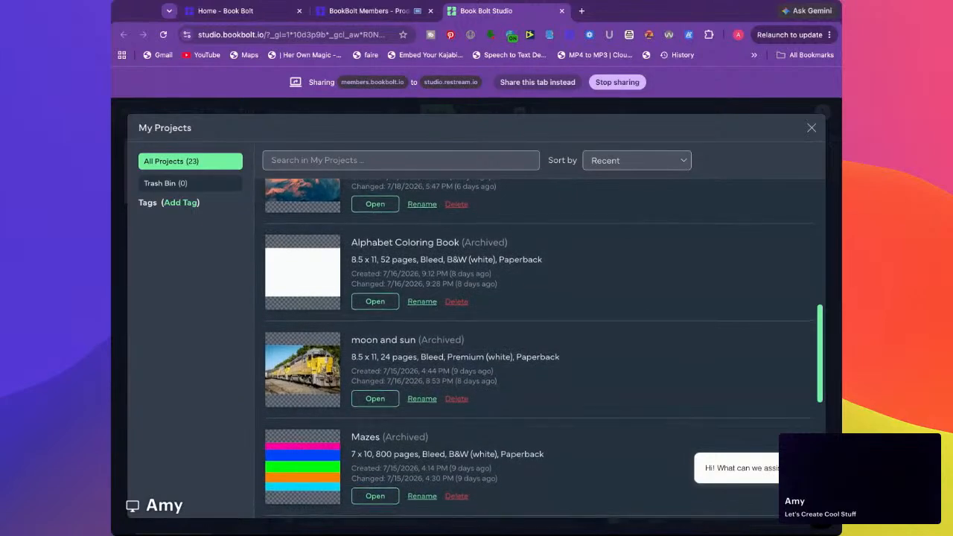
pyautogui.scroll(-5, 475, 322)
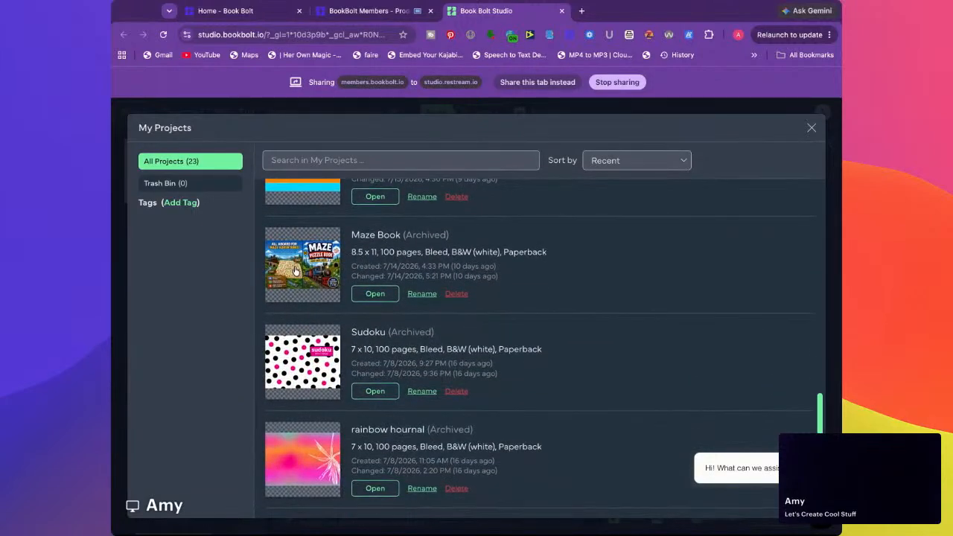
pyautogui.click(376, 295)
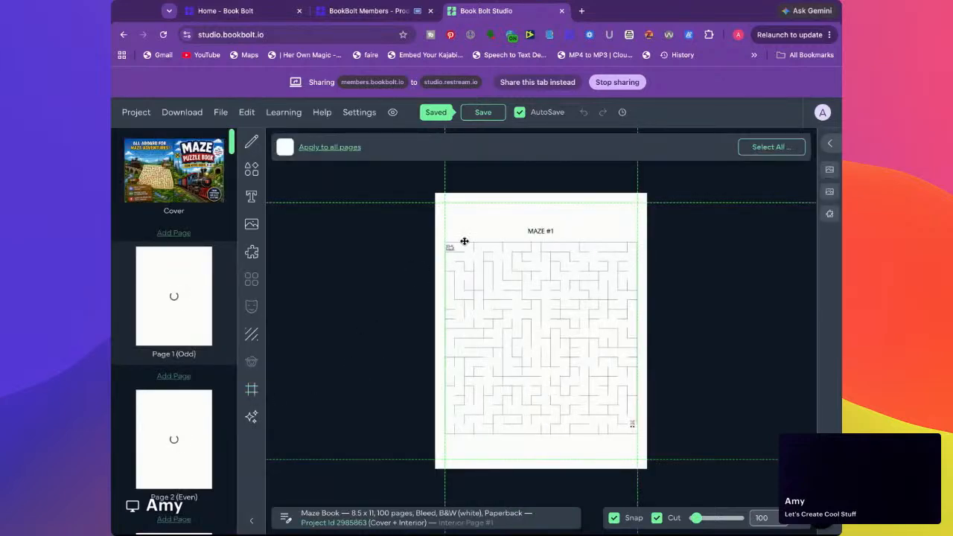
# Examine the start and finish graphics in the maze on interior page 1
pyautogui.scroll(8, 457, 263)
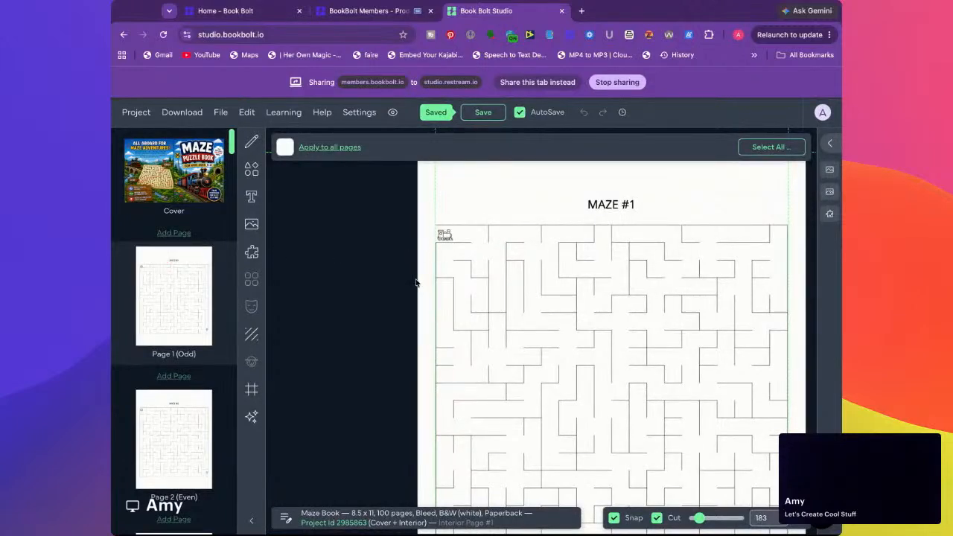
pyautogui.scroll(-4, 458, 272)
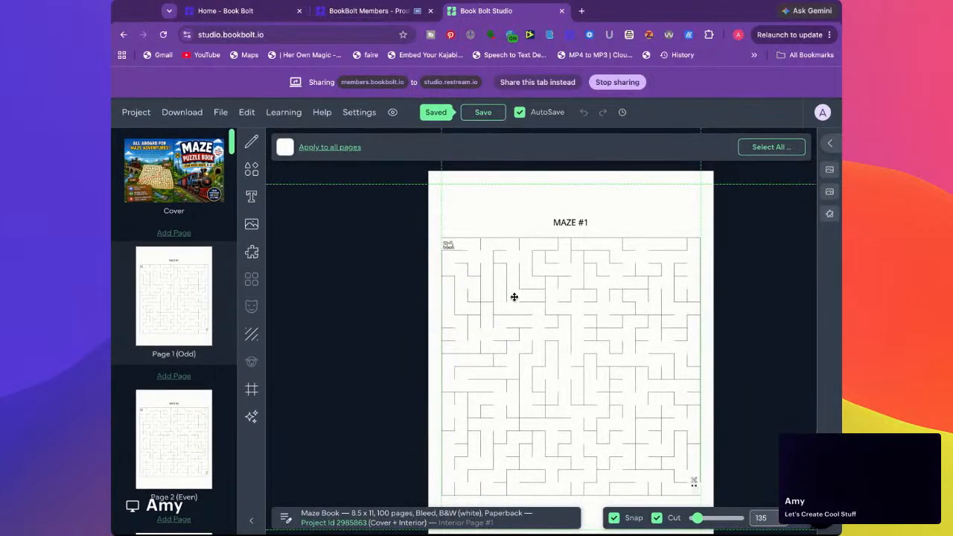
pyautogui.click(447, 244)
pyautogui.click(426, 251)
# Search the Pixabay images for "train" and "train graphic" and look through the pictures
pyautogui.click(252, 226)
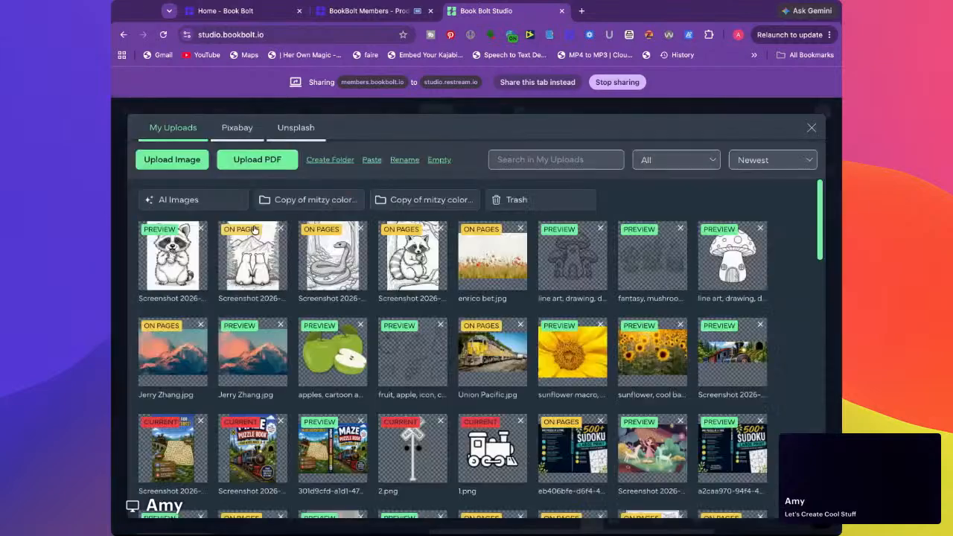
pyautogui.click(235, 130)
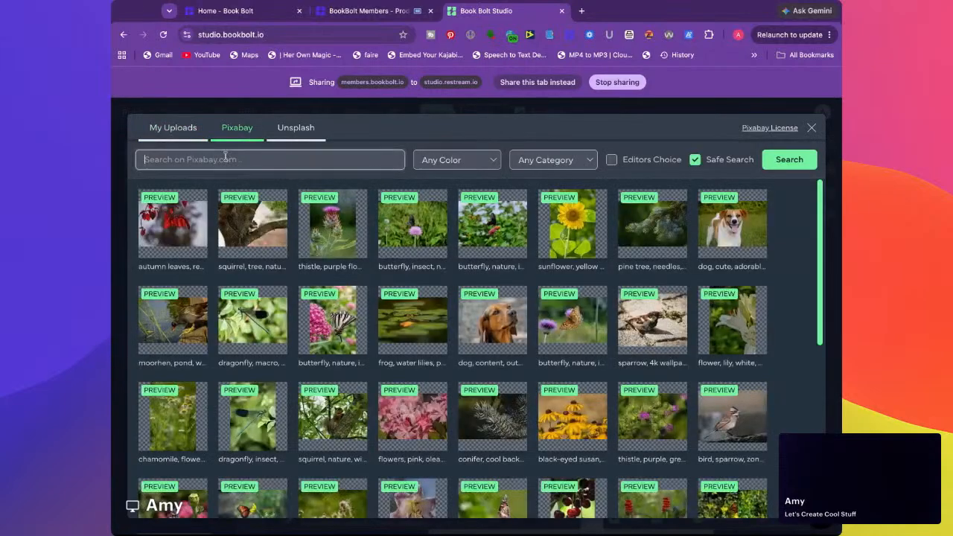
pyautogui.click(225, 159)
pyautogui.write('train')
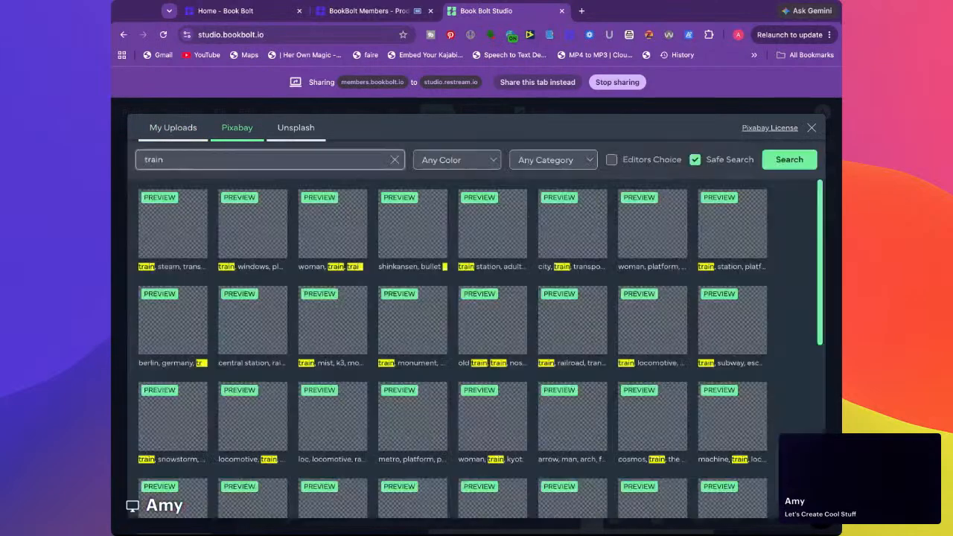
pyautogui.scroll(-10, 298, 258)
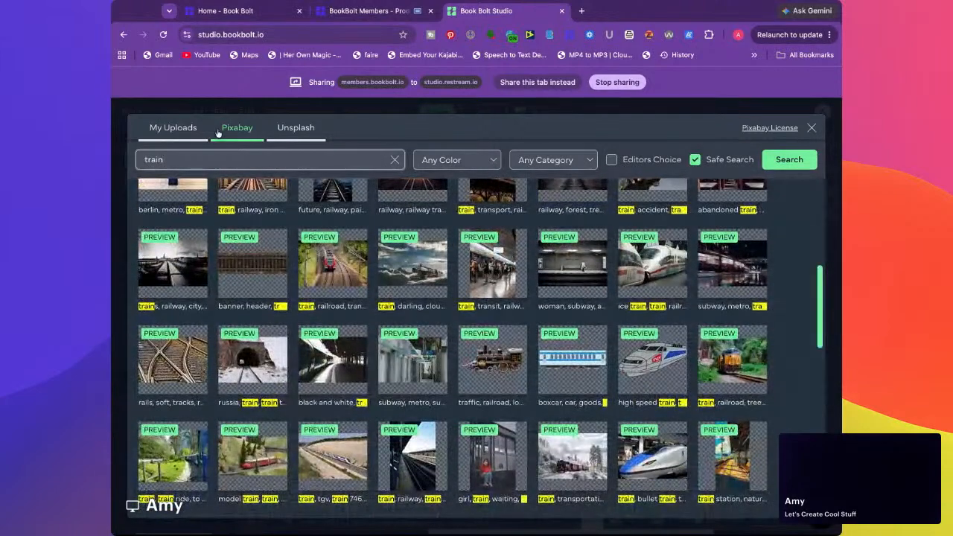
pyautogui.write('graphic')
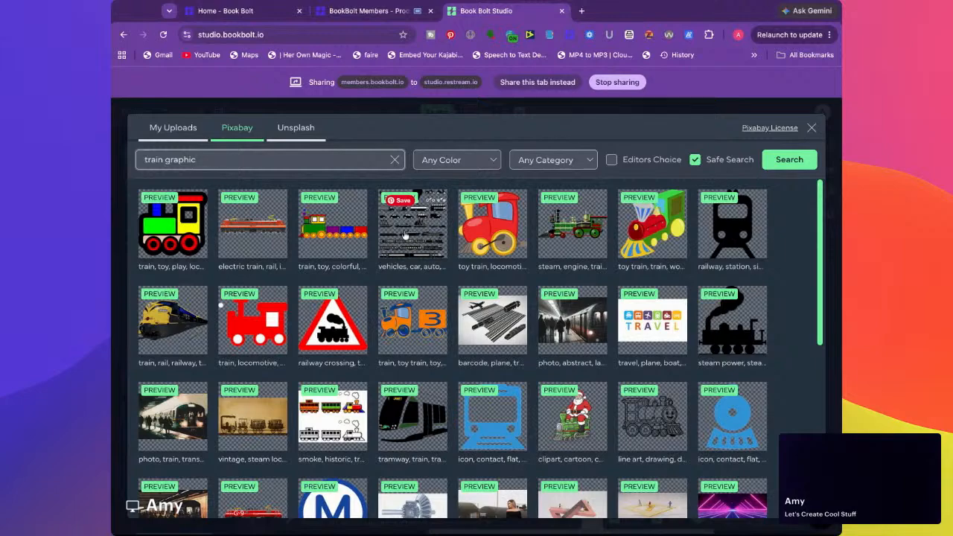
pyautogui.scroll(-5, 403, 260)
pyautogui.scroll(5, 415, 380)
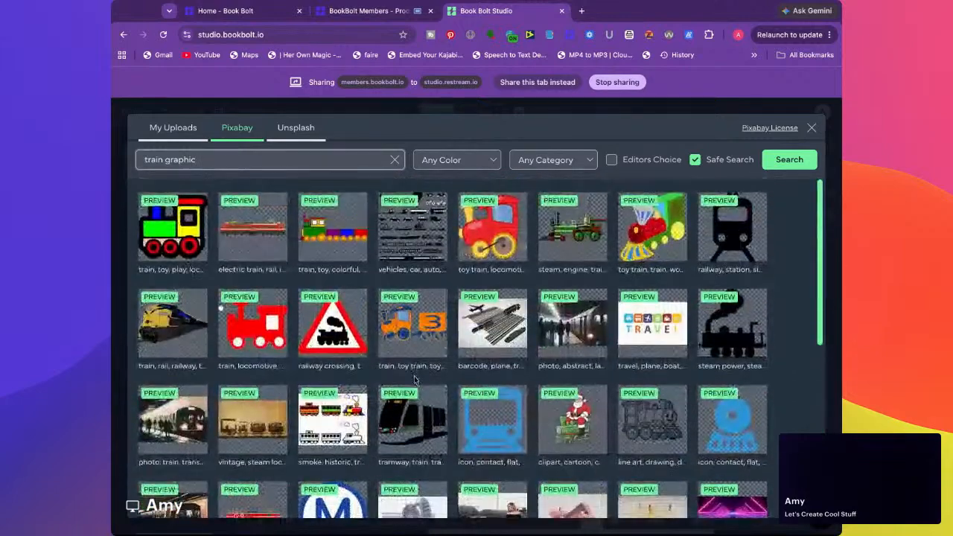
# Search the Unsplash images for "train graphic" and "train", and close the image library without adding an image
pyautogui.click(295, 127)
pyautogui.click(228, 160)
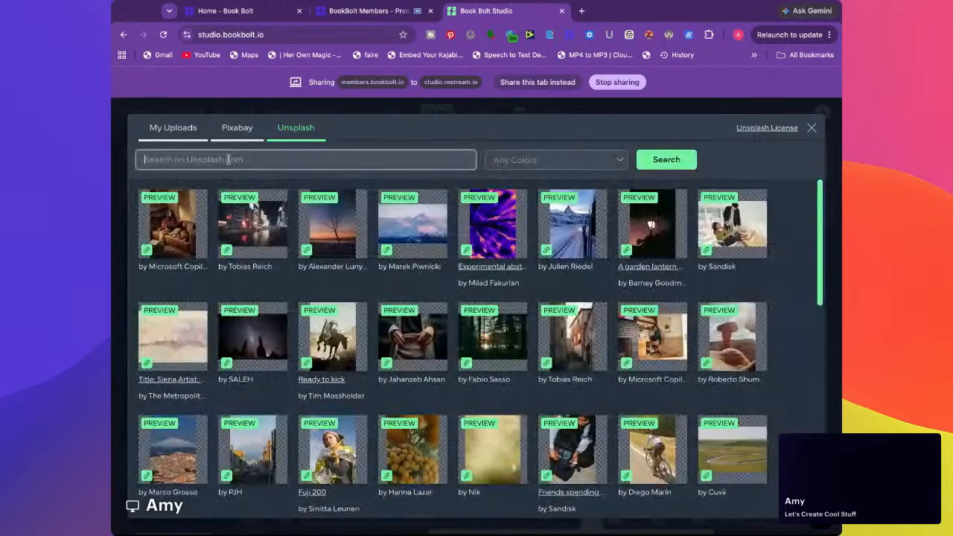
pyautogui.write('train')
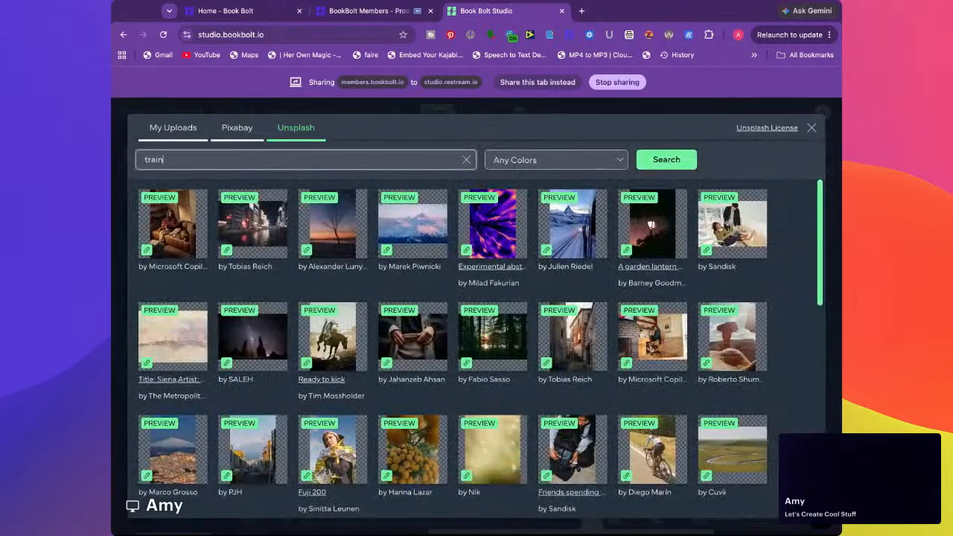
pyautogui.write(' graphic')
pyautogui.press('Return')
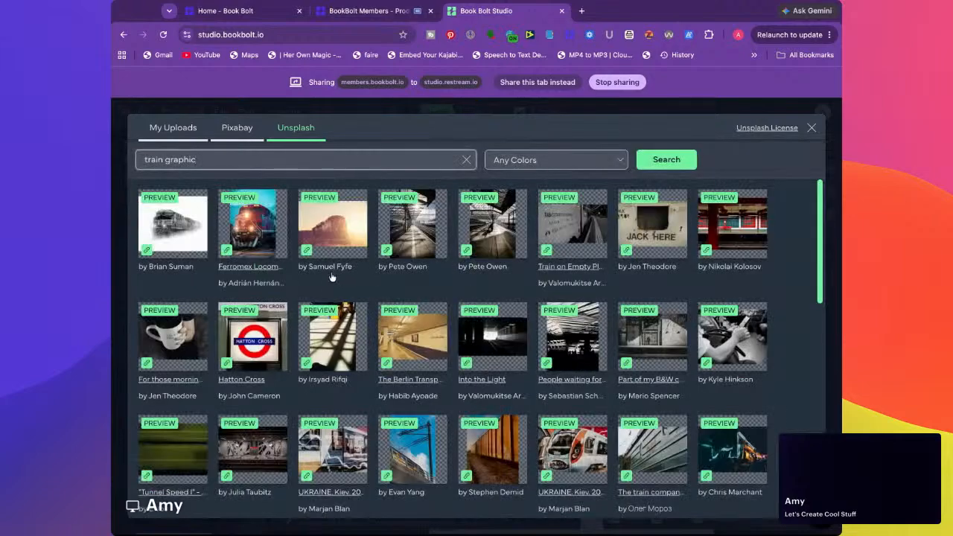
pyautogui.scroll(-3, 335, 308)
pyautogui.scroll(3, 334, 308)
pyautogui.doubleClick(180, 160)
pyautogui.press('BackSpace')
pyautogui.press('Return')
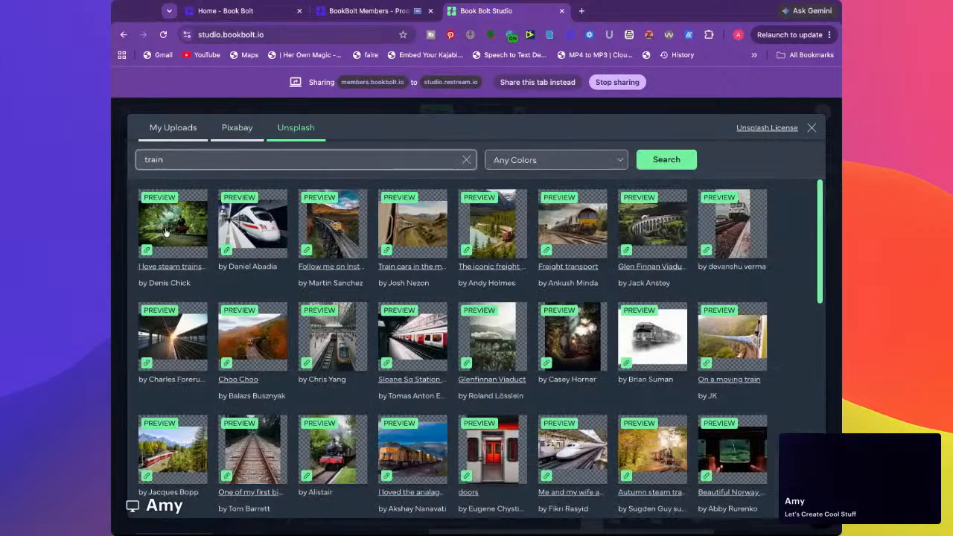
pyautogui.scroll(-5, 760, 182)
pyautogui.scroll(-6, 719, 290)
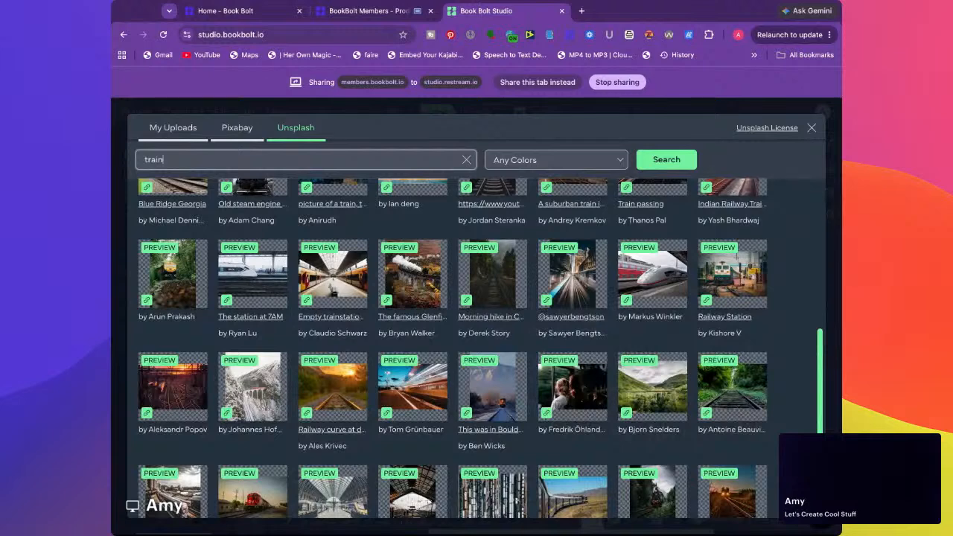
pyautogui.click(813, 128)
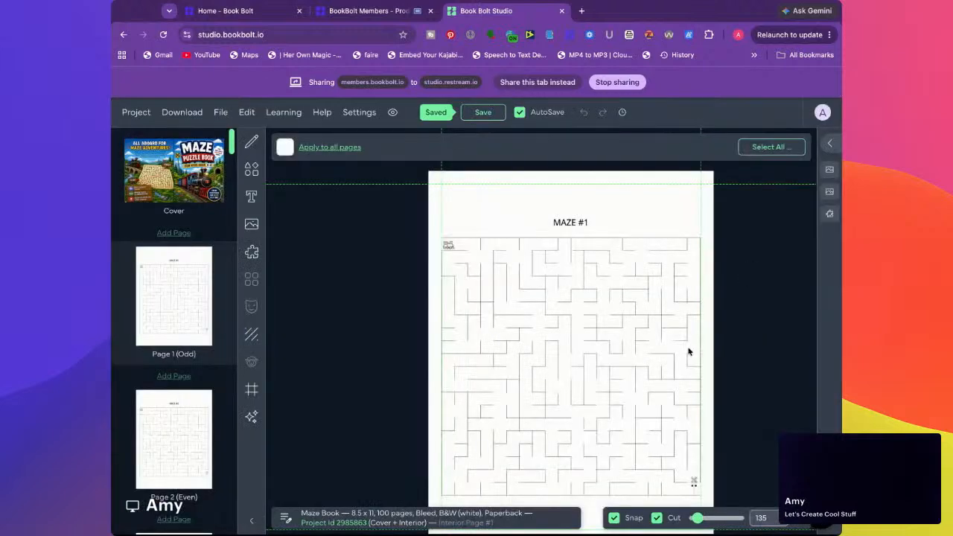
# Open the saved kids activity book project and go to interior page 1
pyautogui.click(136, 113)
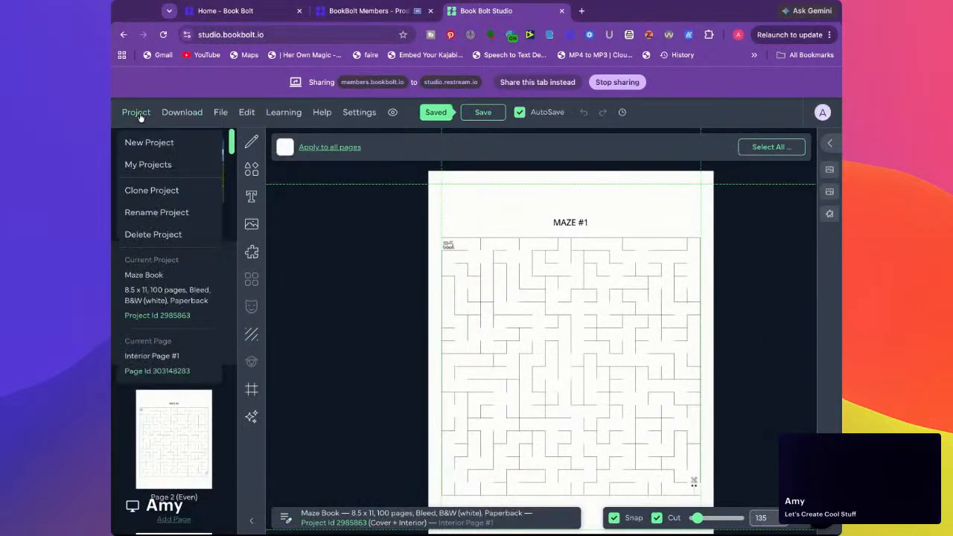
pyautogui.click(138, 165)
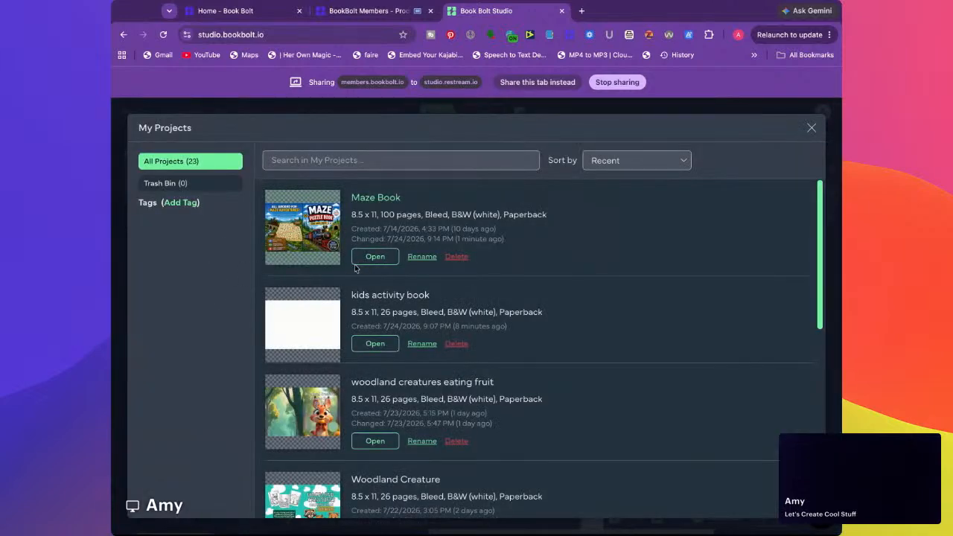
pyautogui.click(368, 343)
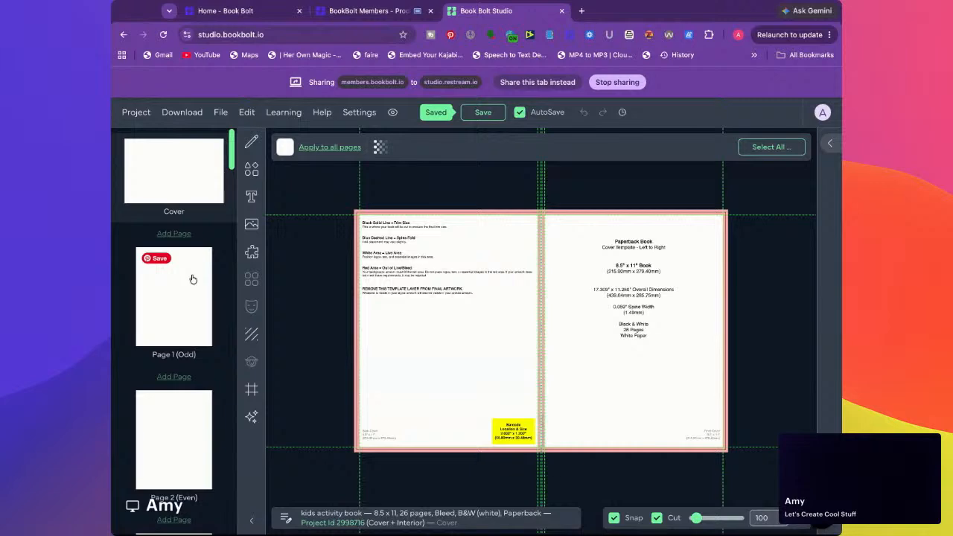
pyautogui.click(190, 299)
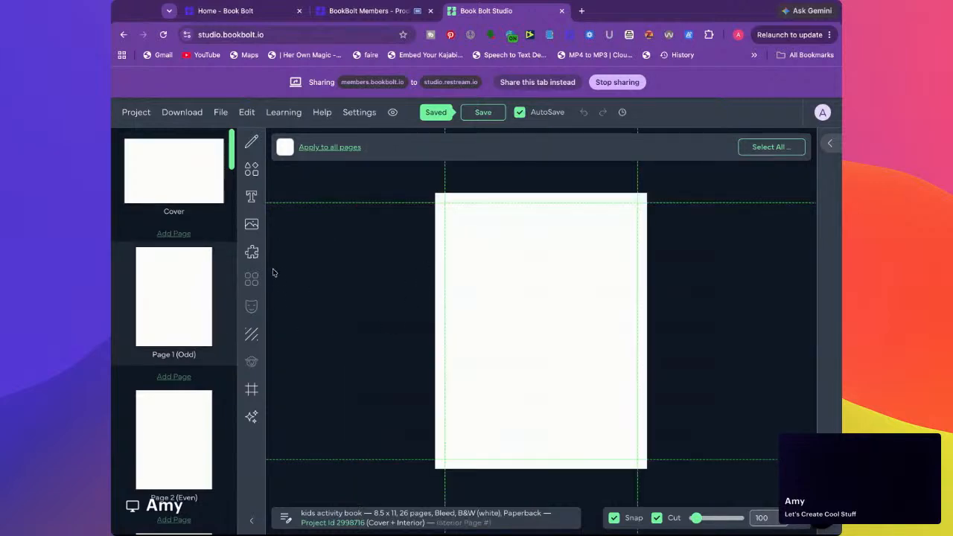
# Find the Math Worksheet template in the interior templates library, select all 26 interior pages for it and continue to its options
pyautogui.click(250, 256)
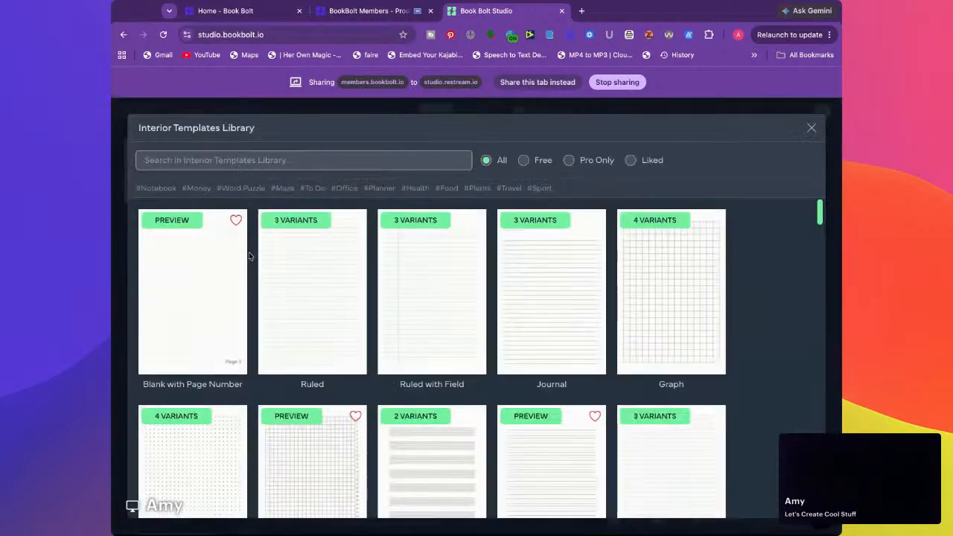
pyautogui.scroll(-5, 272, 261)
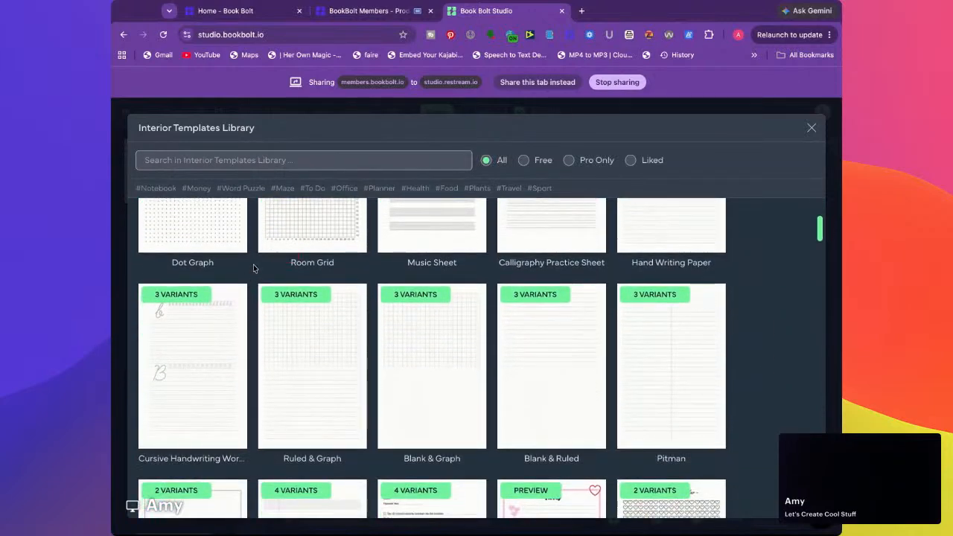
pyautogui.scroll(-3, 254, 268)
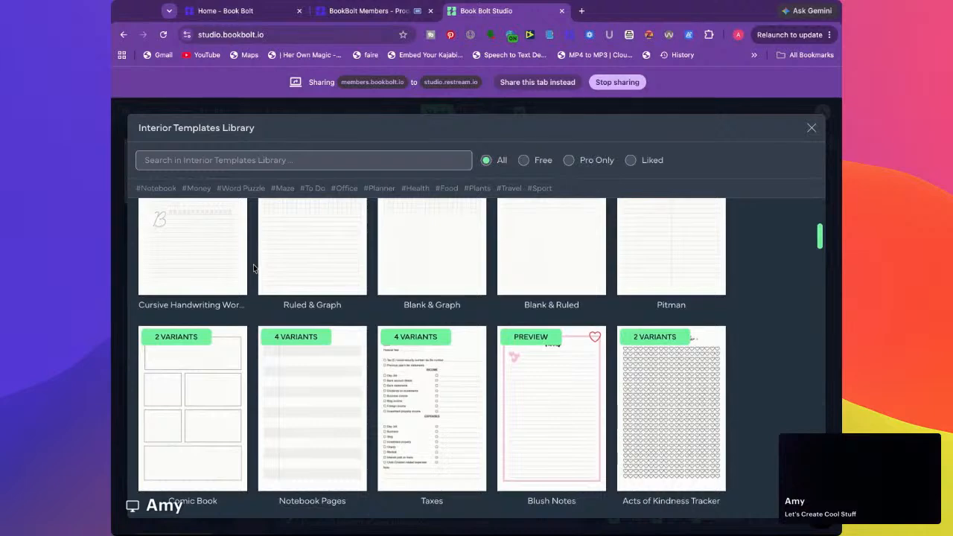
pyautogui.scroll(-3, 432, 357)
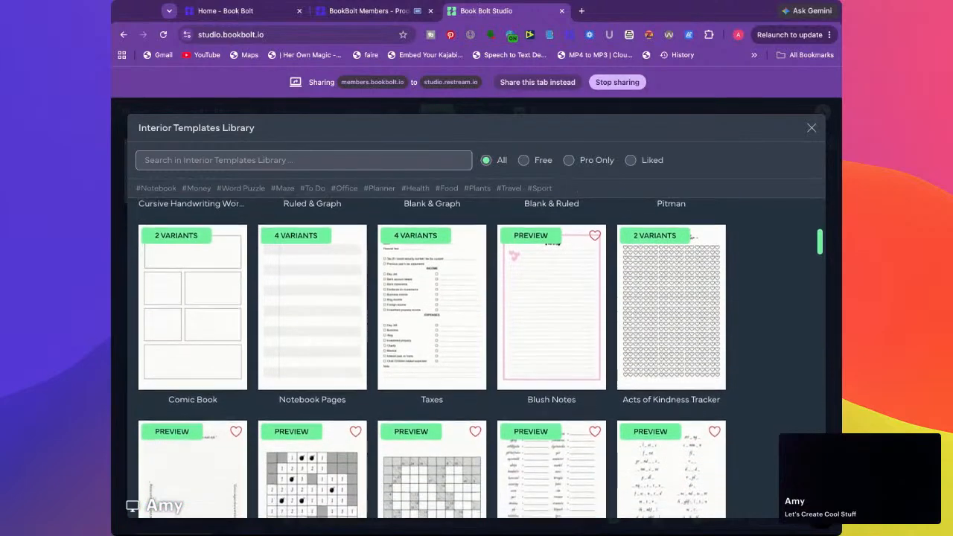
pyautogui.scroll(-5, 253, 277)
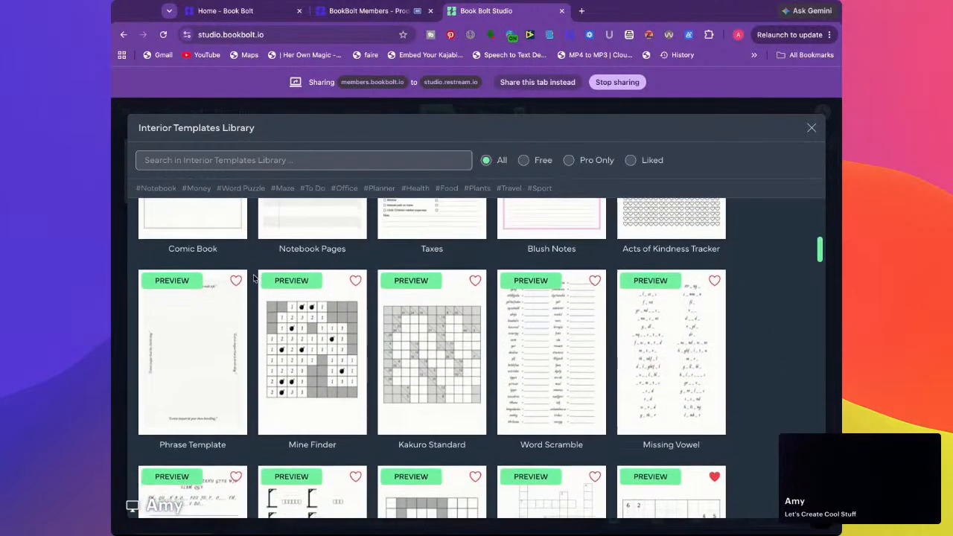
pyautogui.scroll(-2, 253, 277)
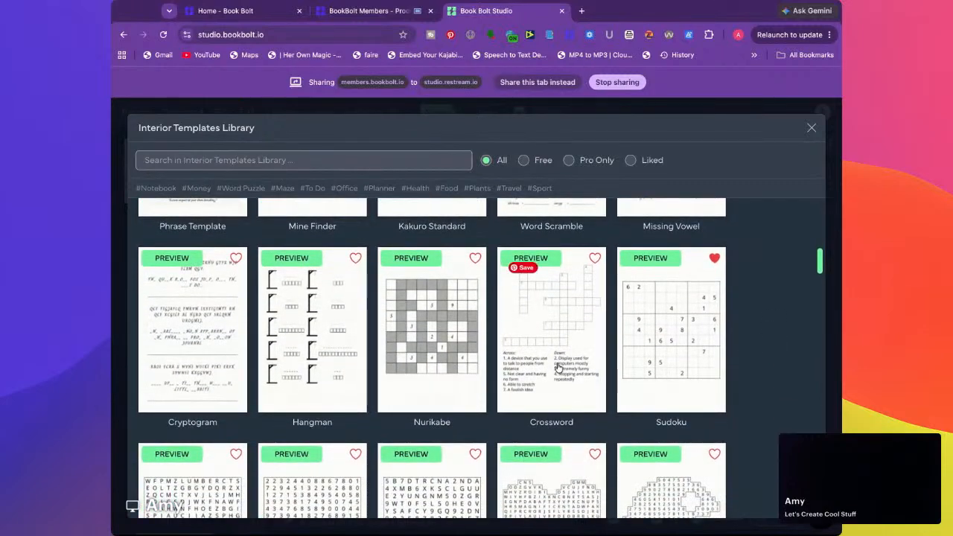
pyautogui.scroll(-3, 323, 367)
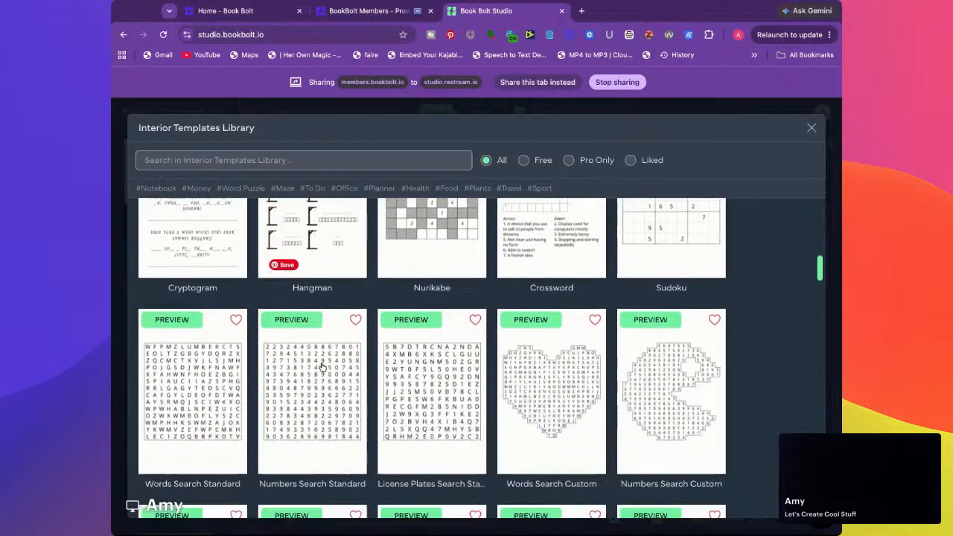
pyautogui.scroll(-8, 323, 367)
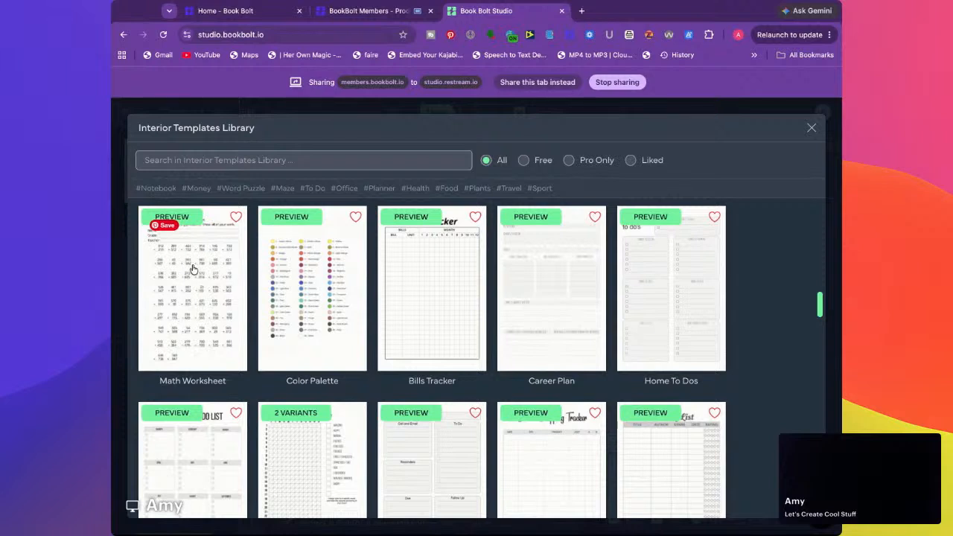
pyautogui.click(192, 290)
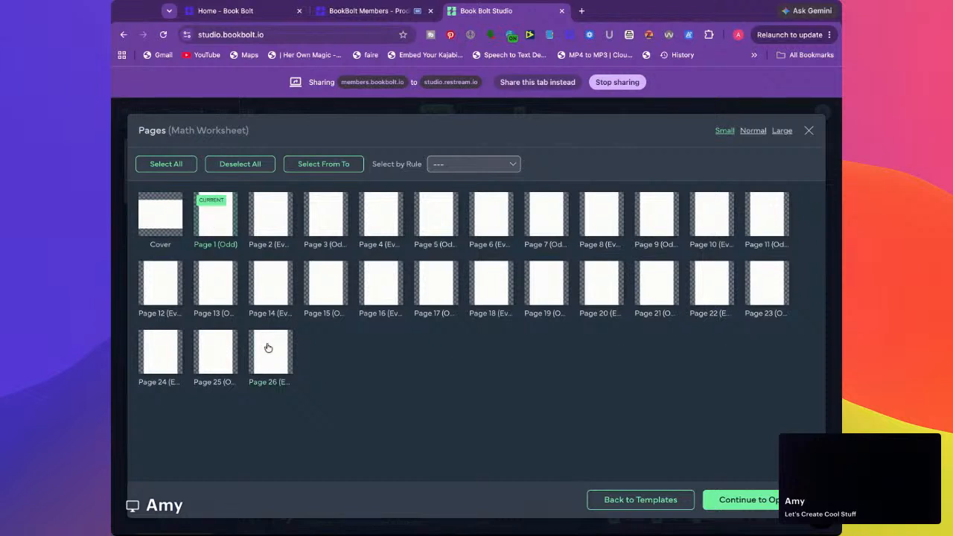
pyautogui.click(176, 166)
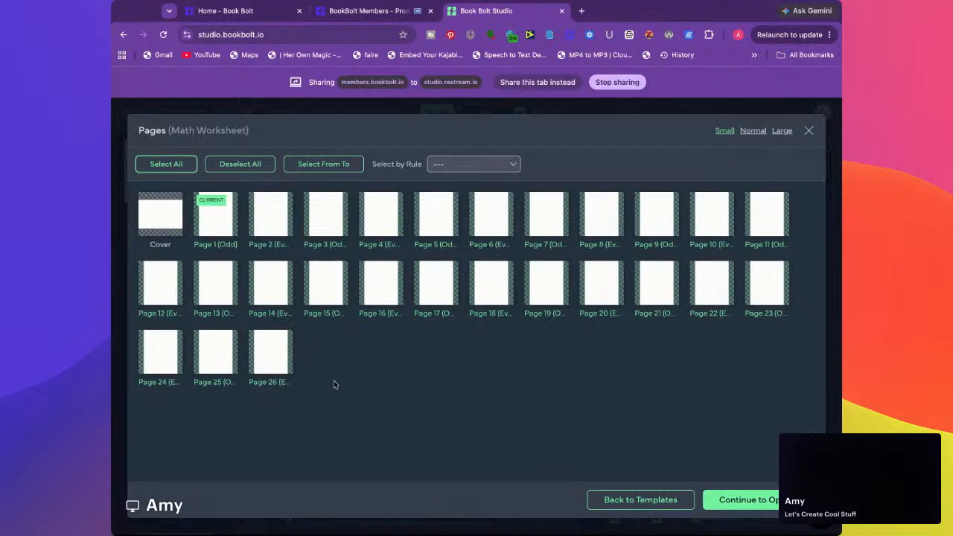
pyautogui.click(749, 502)
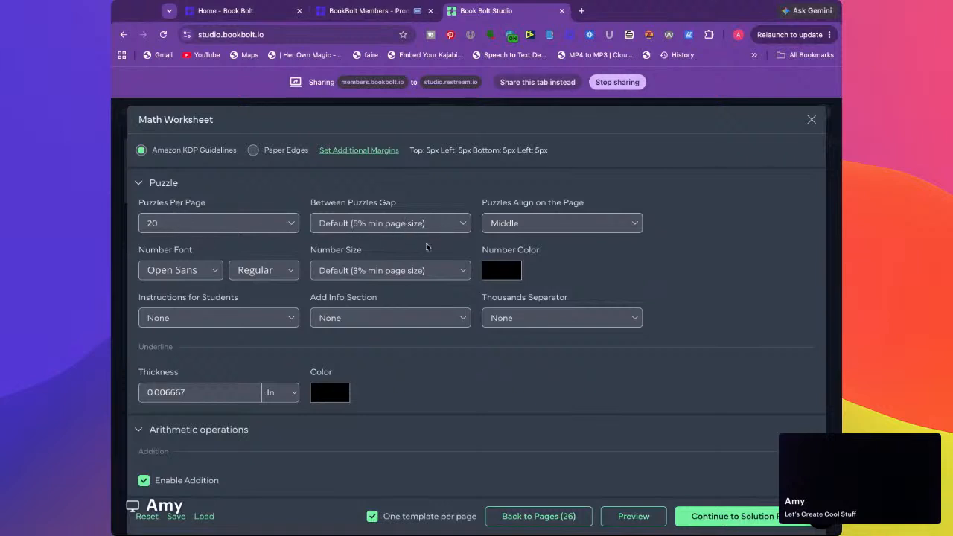
# Enable No Carrying for the addition problems and set their lowest number to 0
pyautogui.scroll(-3, 426, 244)
pyautogui.scroll(-3, 426, 246)
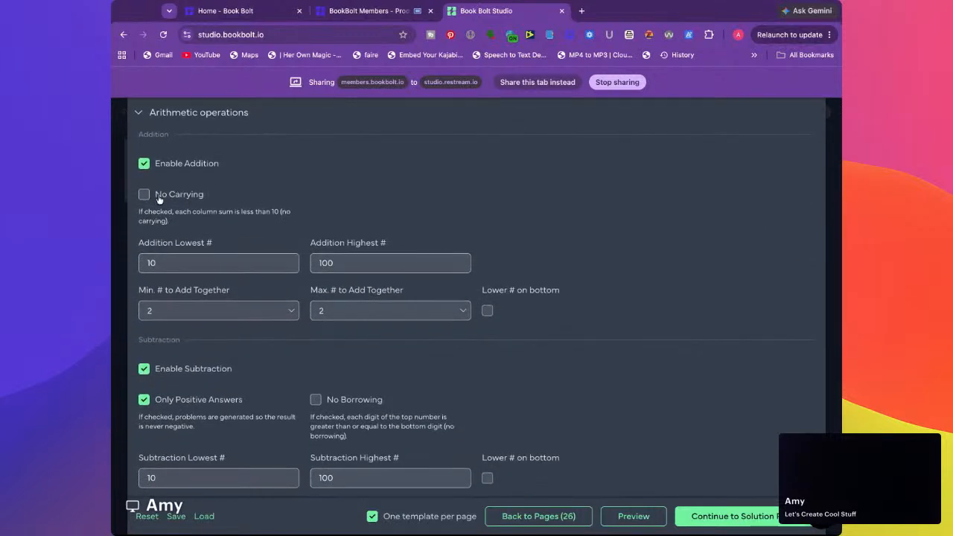
pyautogui.click(145, 196)
pyautogui.scroll(-3, 207, 238)
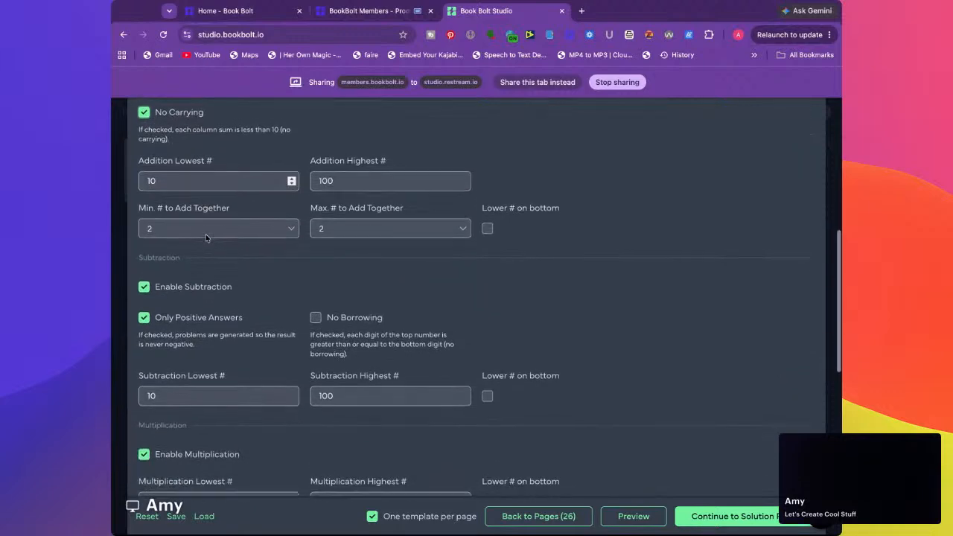
pyautogui.doubleClick(179, 174)
pyautogui.write('1')
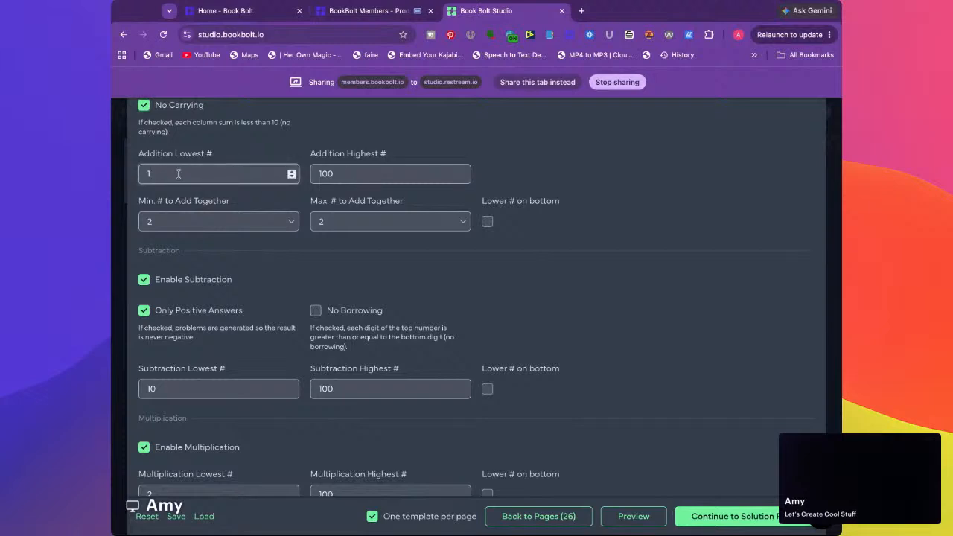
# Set the highest addition number to 10 and place the lower number on the bottom
pyautogui.doubleClick(340, 173)
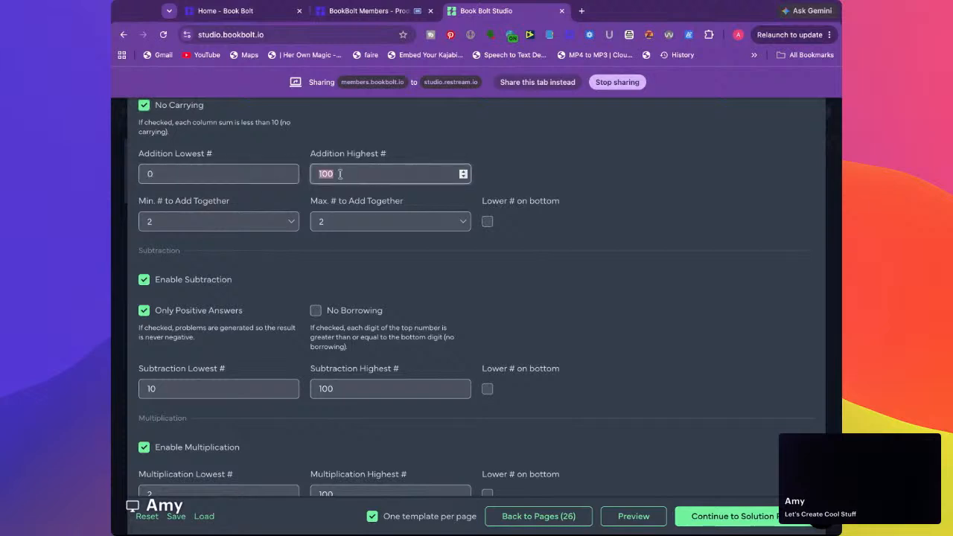
pyautogui.write('10')
pyautogui.doubleClick(341, 172)
pyautogui.write('20')
pyautogui.doubleClick(365, 175)
pyautogui.write('1')
pyautogui.click(526, 160)
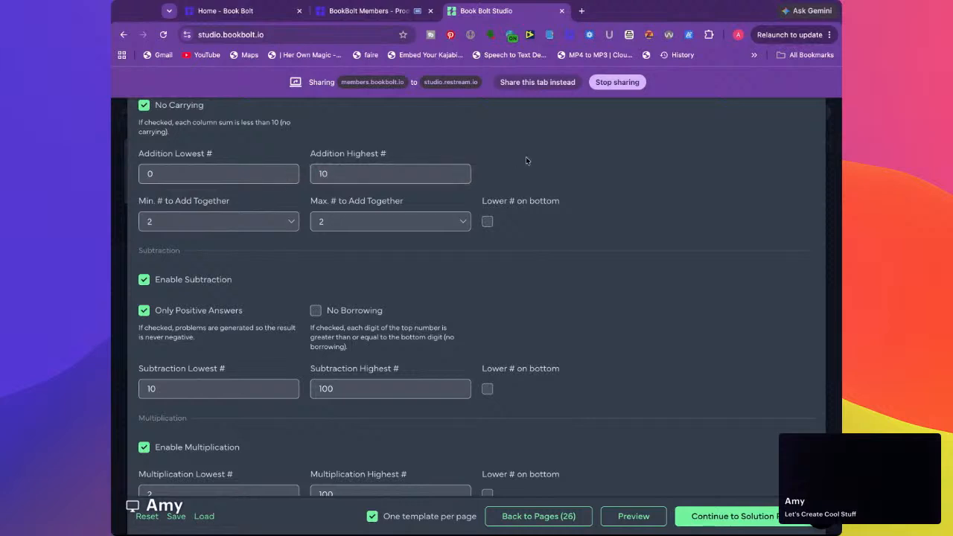
pyautogui.scroll(2, 526, 160)
pyautogui.scroll(-2, 144, 186)
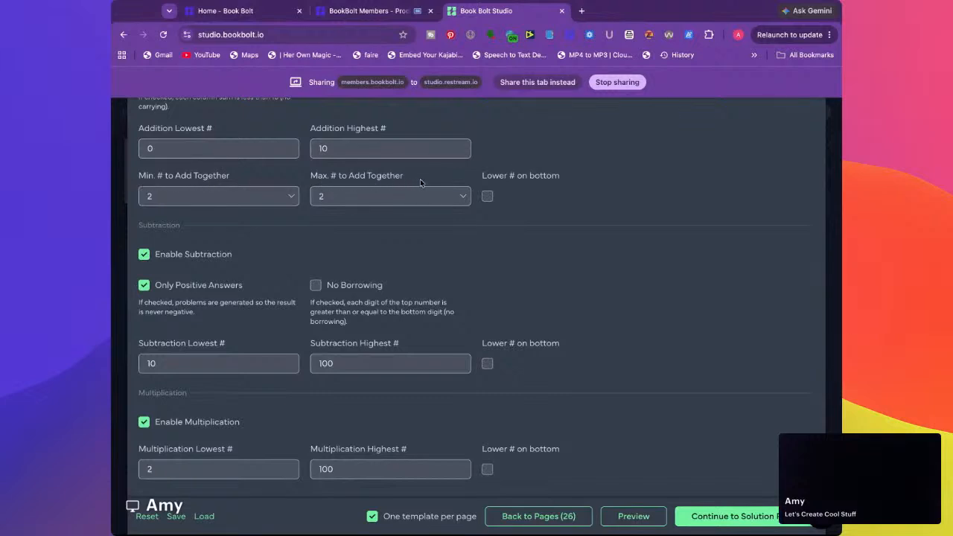
pyautogui.click(488, 198)
# Enable No Borrowing for subtraction, set its number range from 0 to 10 and place the lower number on the bottom
pyautogui.click(316, 286)
pyautogui.scroll(-3, 317, 284)
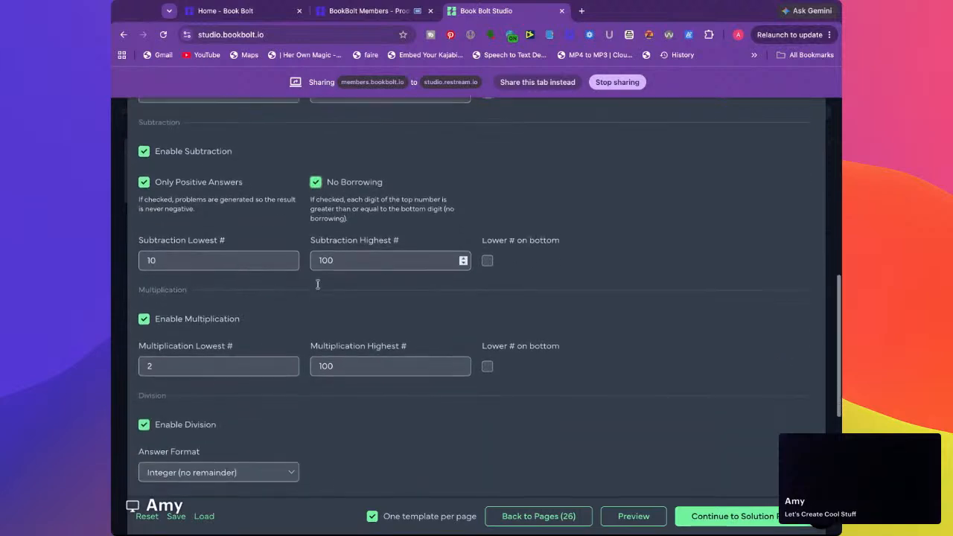
pyautogui.doubleClick(190, 241)
pyautogui.write('0')
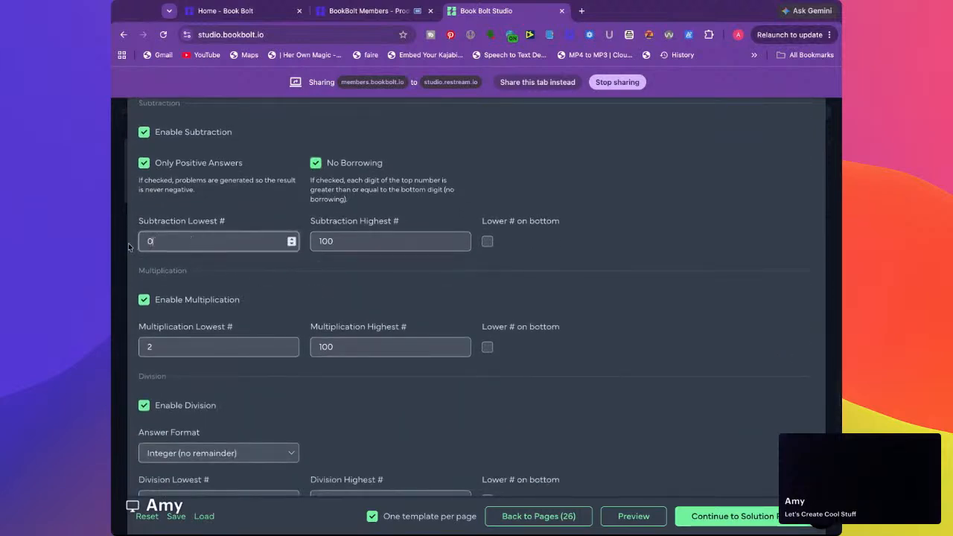
pyautogui.press('Tab')
pyautogui.write('1')
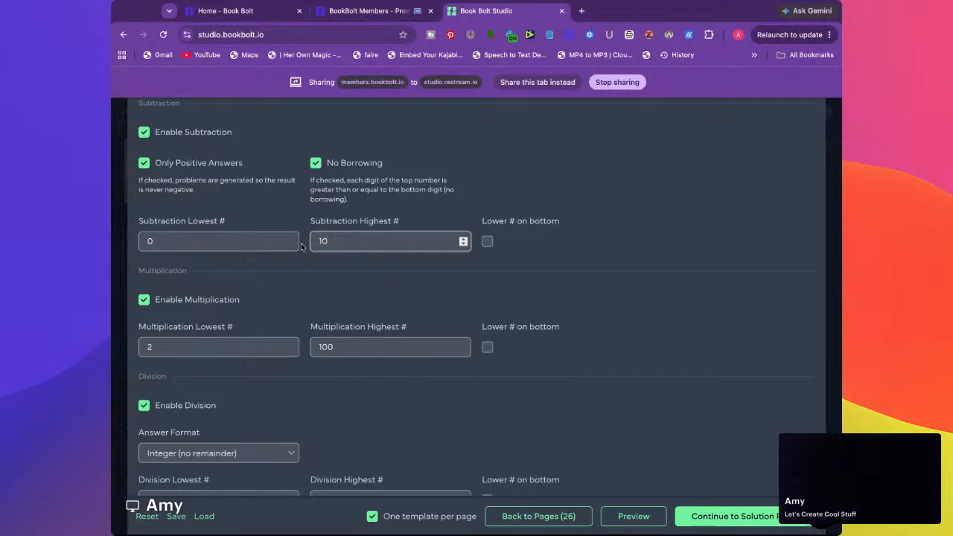
pyautogui.click(489, 243)
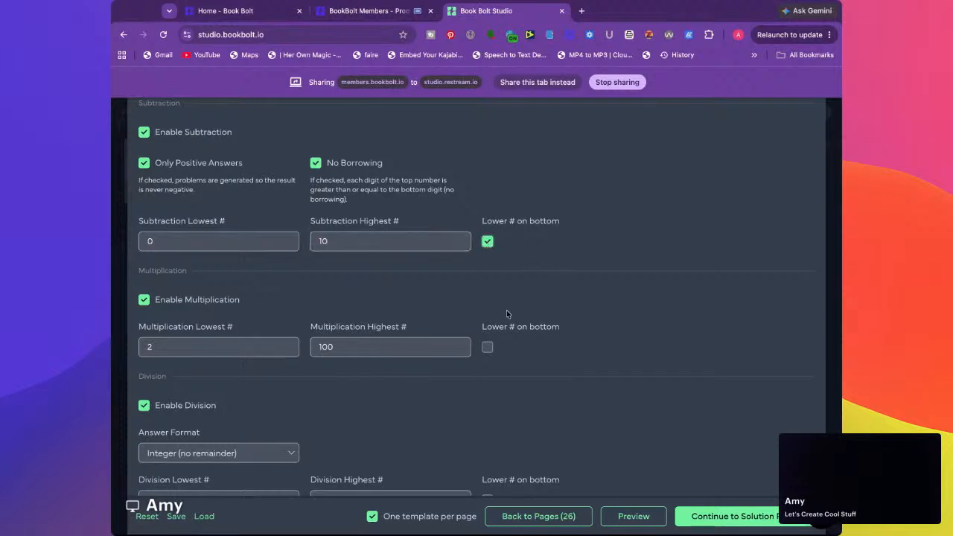
# Disable multiplication and division for the math worksheet
pyautogui.click(488, 347)
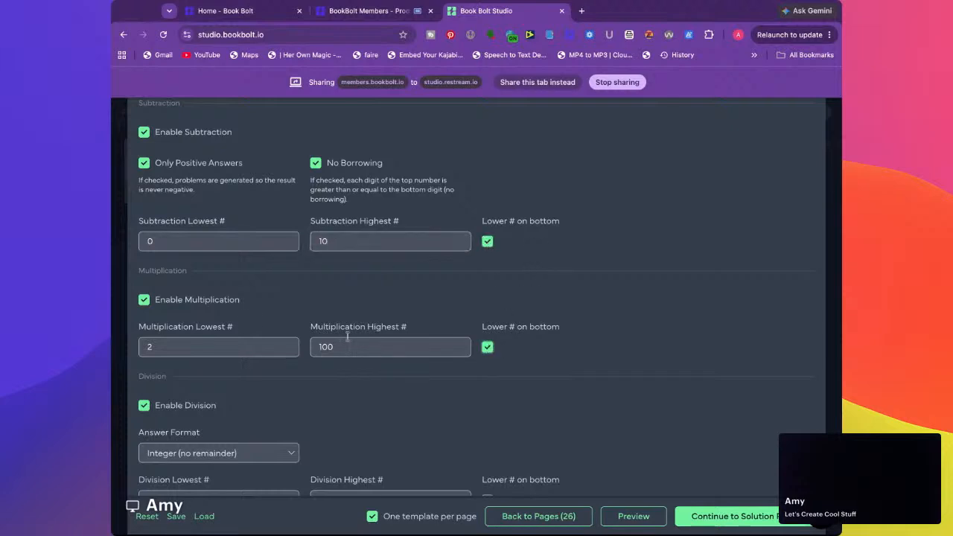
pyautogui.click(213, 303)
pyautogui.click(197, 372)
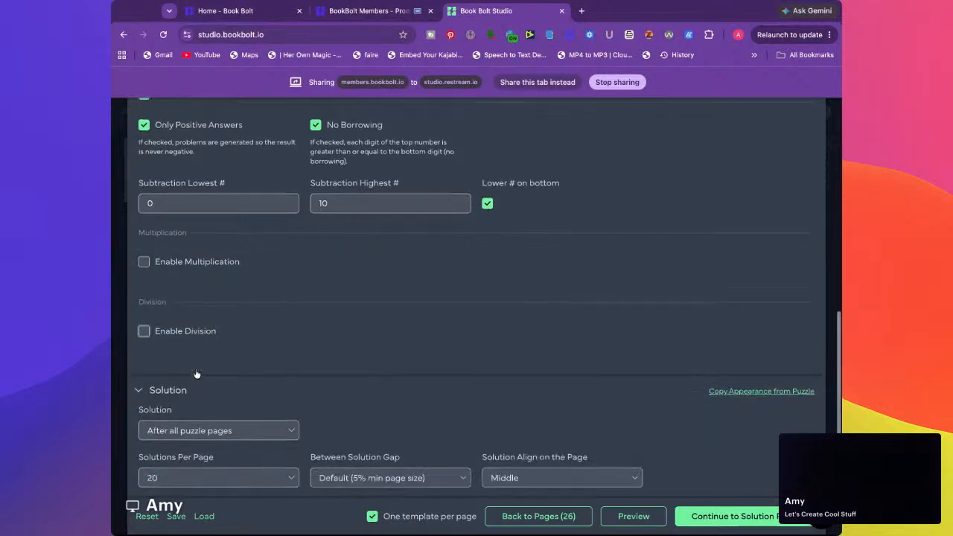
# Set the solutions per page to 10 and return to the worksheet's page selection to use a selection rule
pyautogui.scroll(-3, 197, 374)
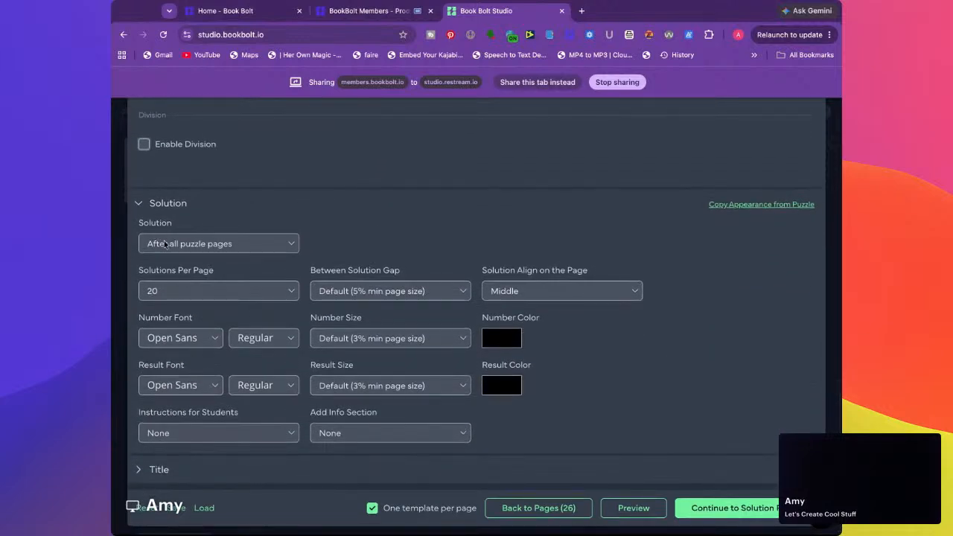
pyautogui.click(173, 289)
pyautogui.click(199, 303)
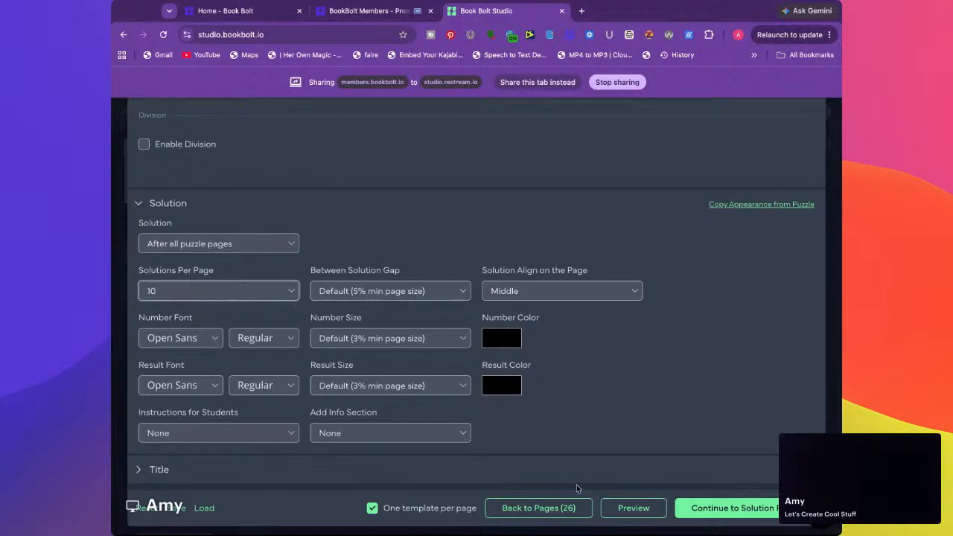
pyautogui.click(550, 513)
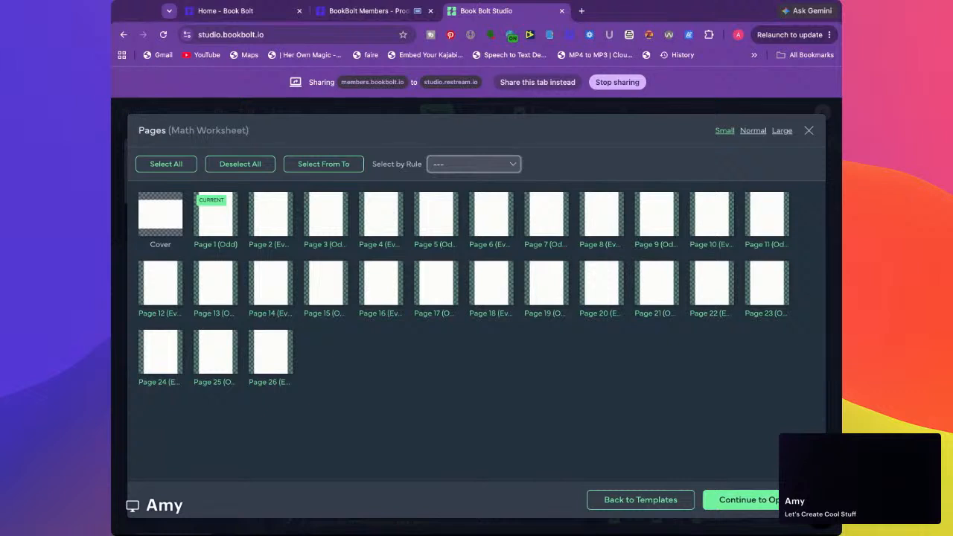
pyautogui.click(498, 258)
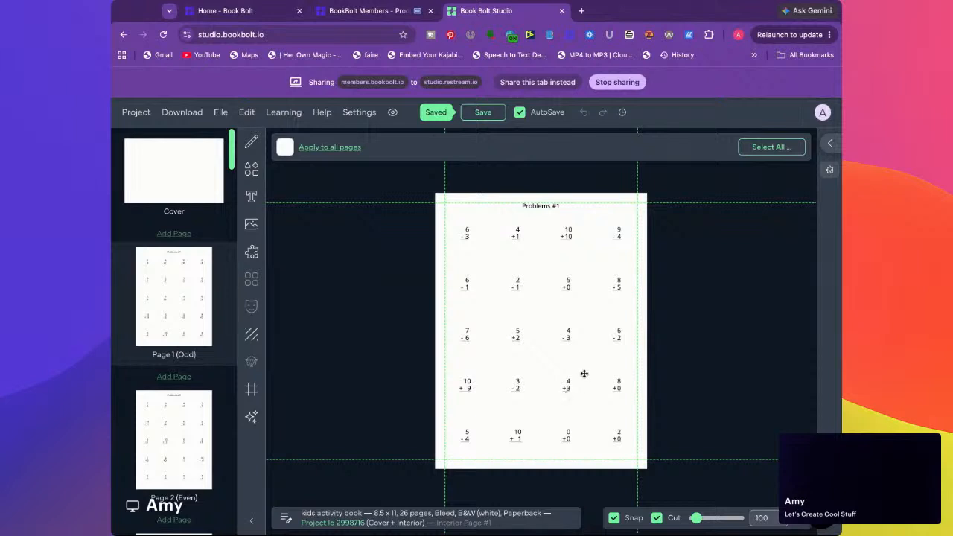
# Look through the generated math problem pages and the solution pages, including interior pages 2, 3, 5 and 16
pyautogui.click(170, 444)
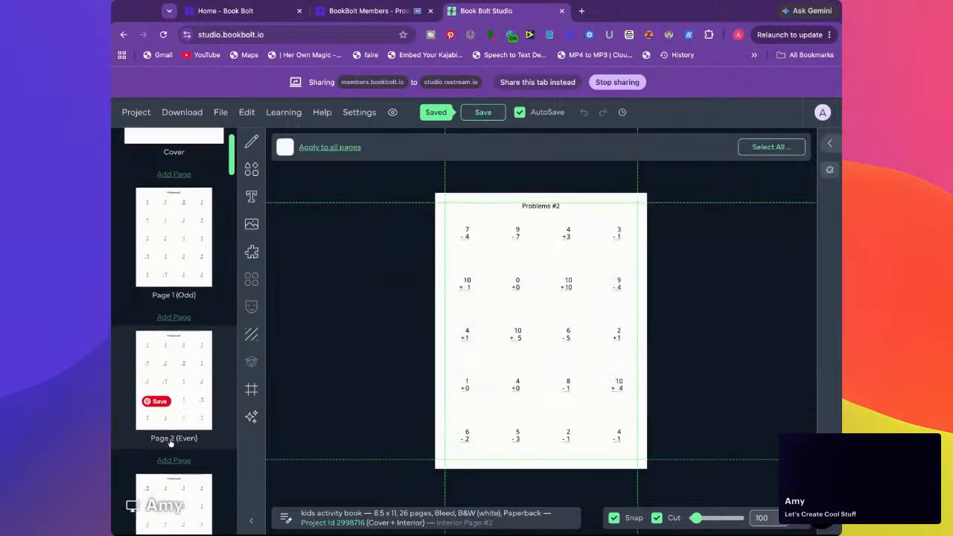
pyautogui.scroll(-3, 170, 443)
pyautogui.click(187, 413)
pyautogui.scroll(-3, 188, 413)
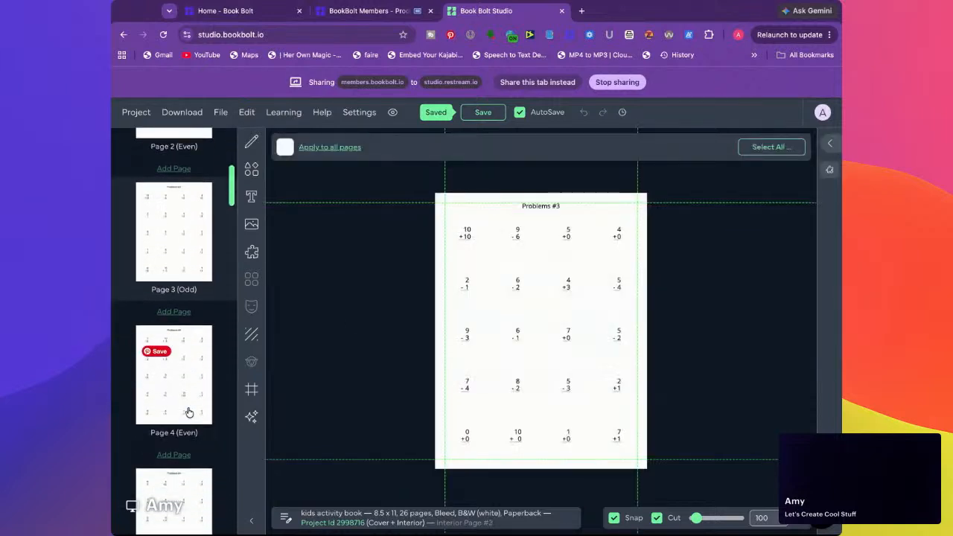
pyautogui.click(187, 320)
pyautogui.click(193, 435)
pyautogui.scroll(-20, 193, 439)
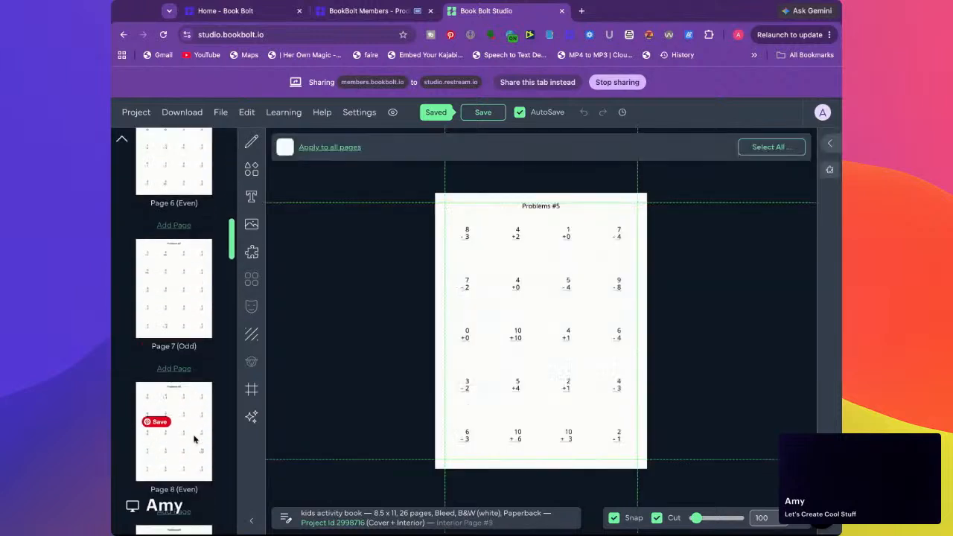
pyautogui.scroll(-1, 194, 440)
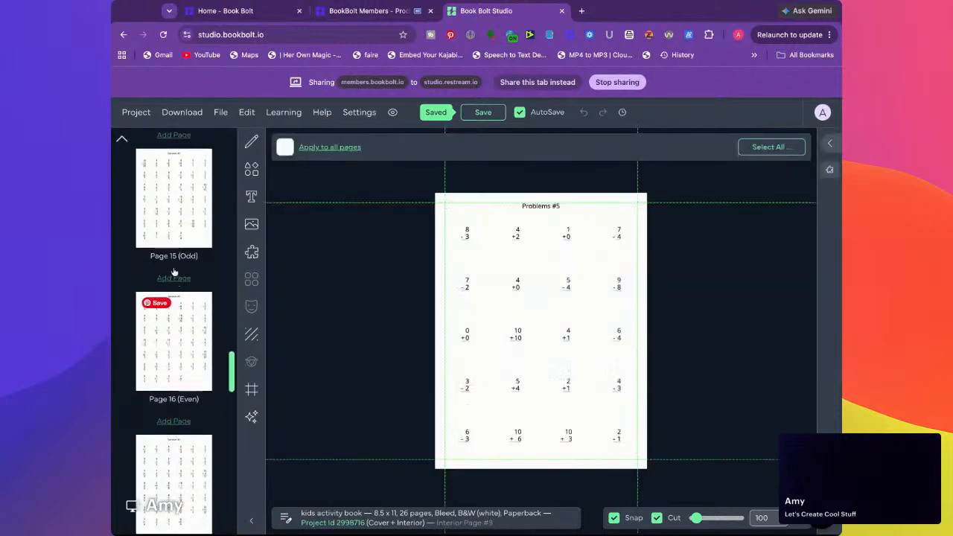
pyautogui.click(169, 224)
pyautogui.click(181, 319)
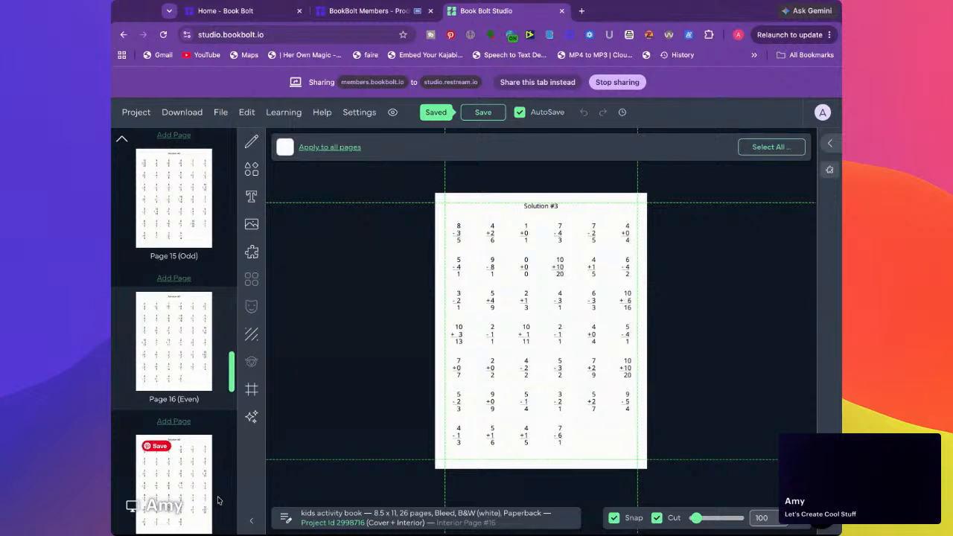
# Look over the last math solution pages, the Problems #1 sheet on page 1 and the blank cover
pyautogui.click(195, 473)
pyautogui.scroll(20, 198, 474)
pyautogui.click(211, 287)
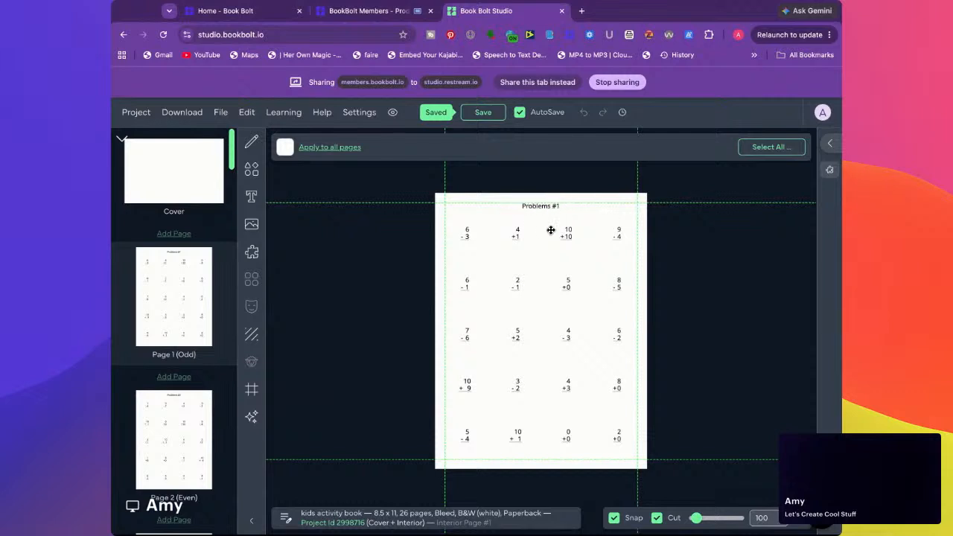
pyautogui.click(541, 208)
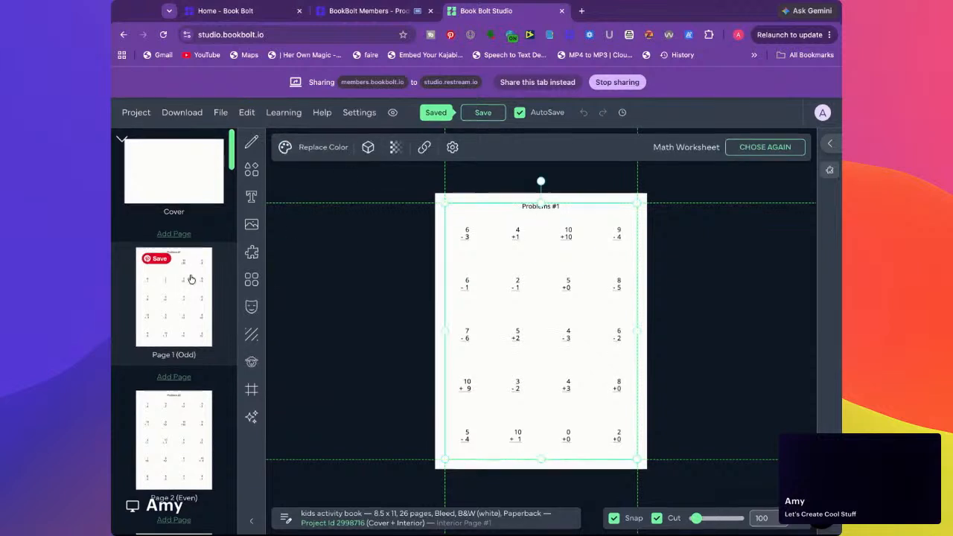
pyautogui.click(176, 180)
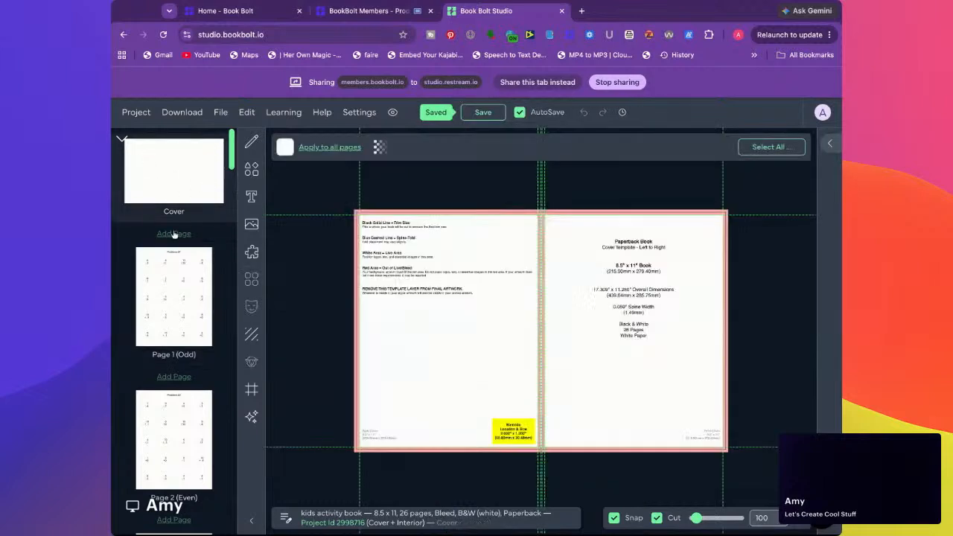
pyautogui.click(187, 304)
pyautogui.scroll(-1, 187, 304)
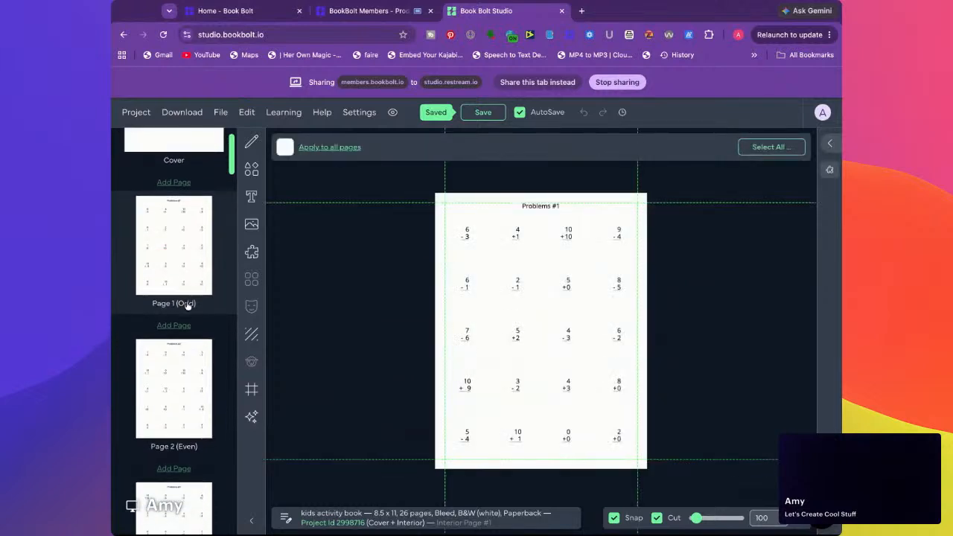
# Clear all content from the cover and all 26 interior pages
pyautogui.click(226, 115)
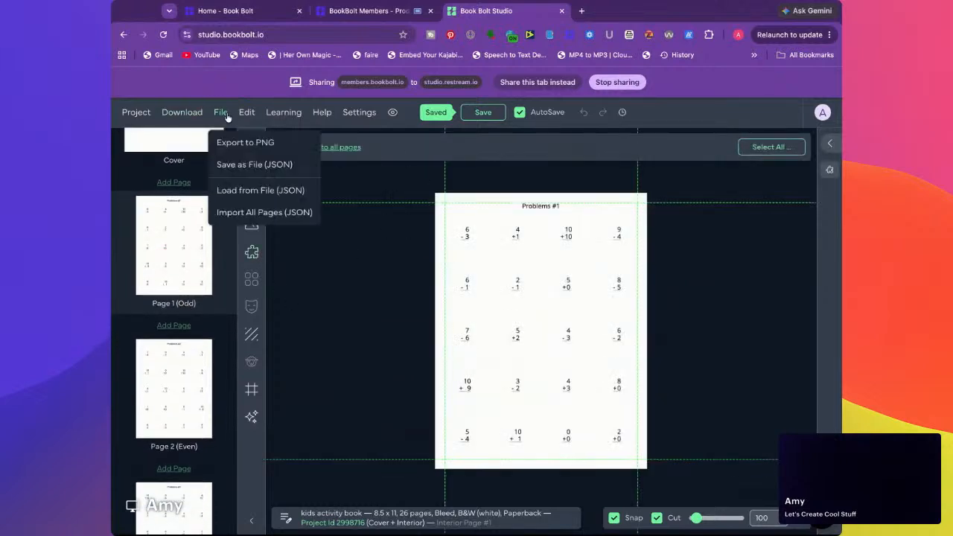
pyautogui.moveTo(259, 116)
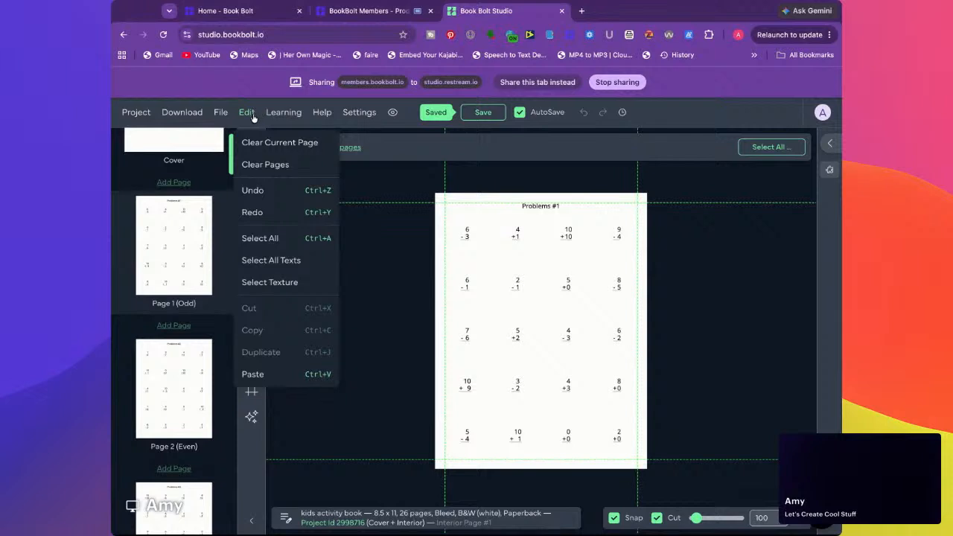
pyautogui.click(260, 164)
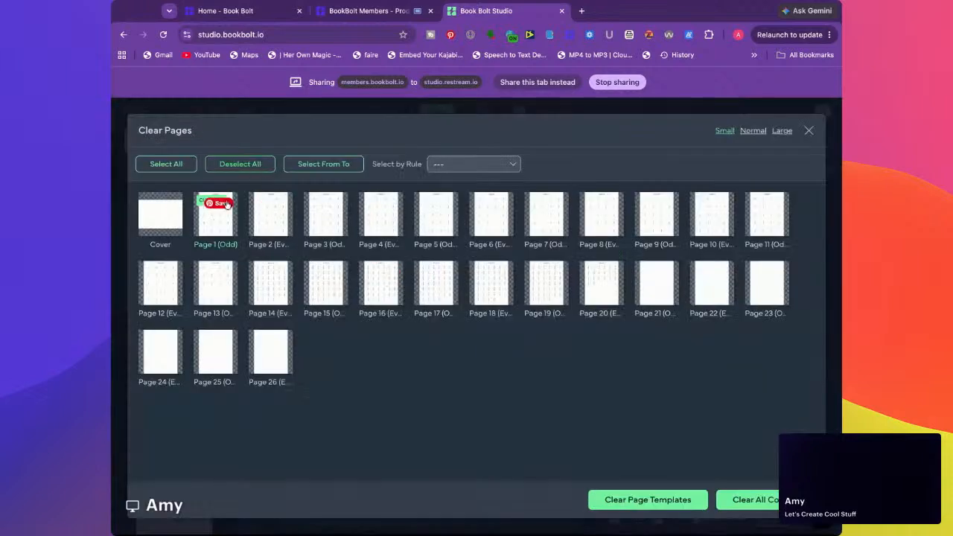
pyautogui.click(759, 503)
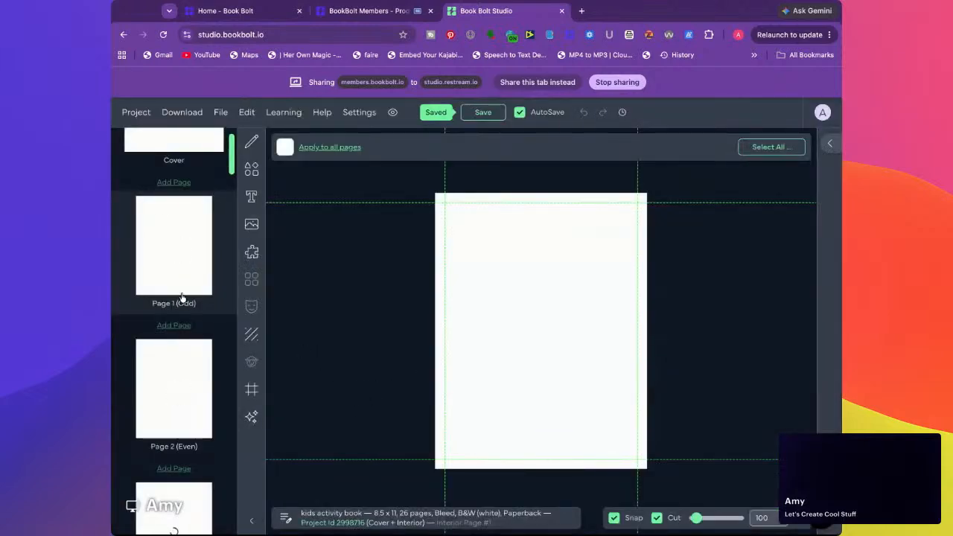
# Filter the interior templates to mazes and choose the Rectangular Maze for page 1
pyautogui.scroll(1, 182, 300)
pyautogui.click(251, 255)
pyautogui.scroll(-5, 244, 295)
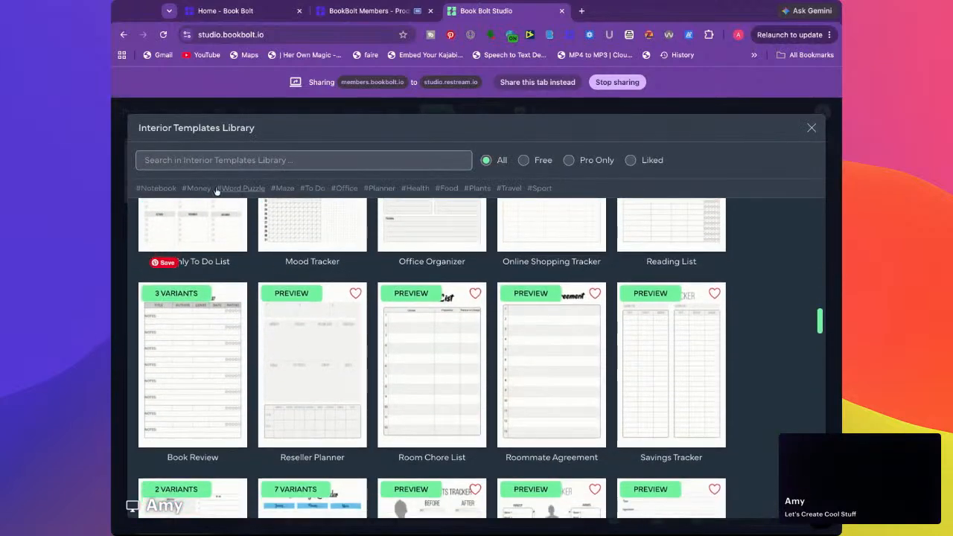
pyautogui.click(282, 187)
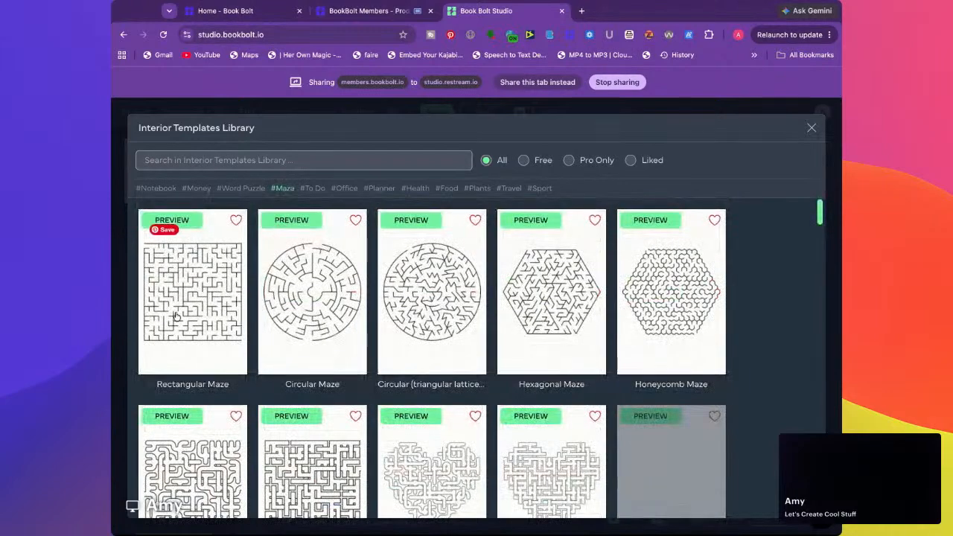
pyautogui.scroll(-2, 291, 298)
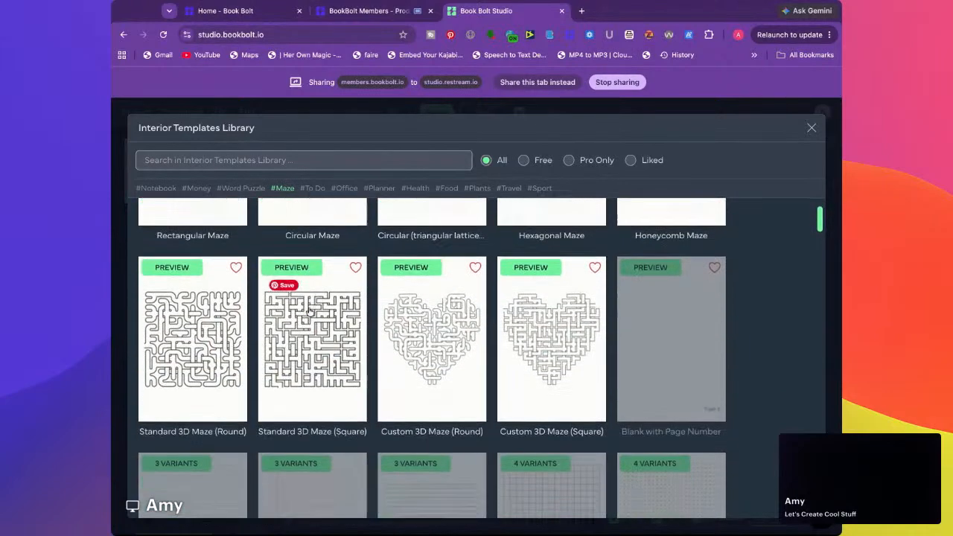
pyautogui.scroll(2, 218, 316)
pyautogui.click(217, 317)
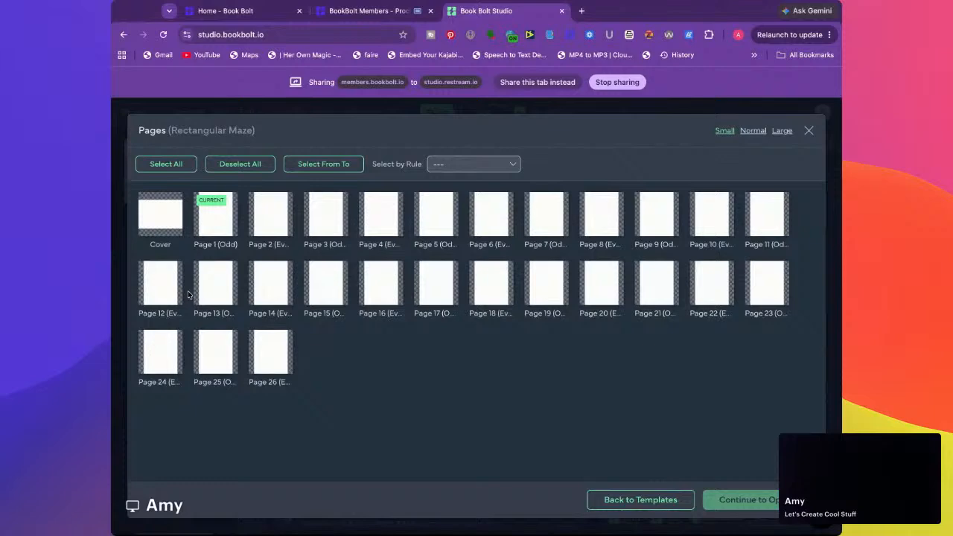
pyautogui.click(224, 221)
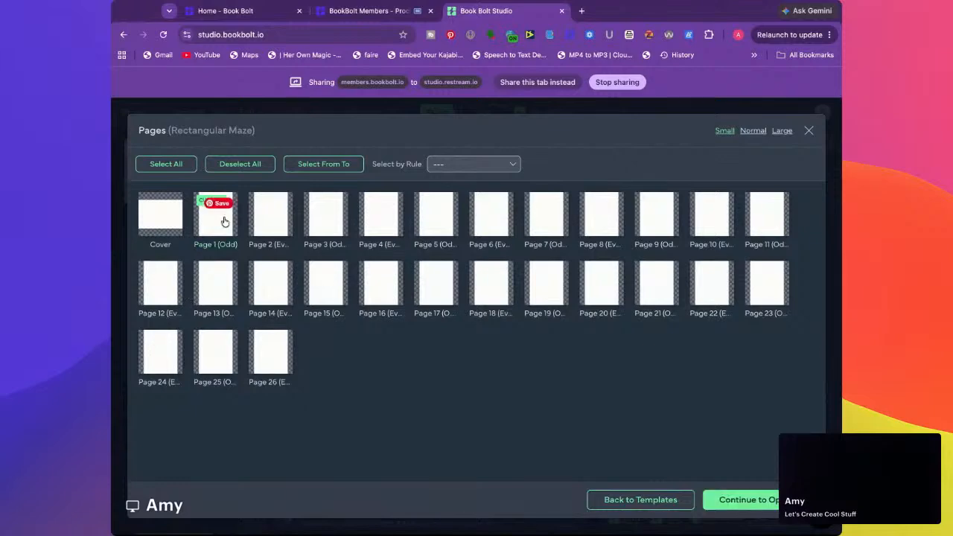
pyautogui.click(742, 500)
# Set the maze's puzzle title text to "Can you solve #PUZZLE_NUMBER"
pyautogui.scroll(-3, 479, 308)
pyautogui.scroll(-3, 486, 341)
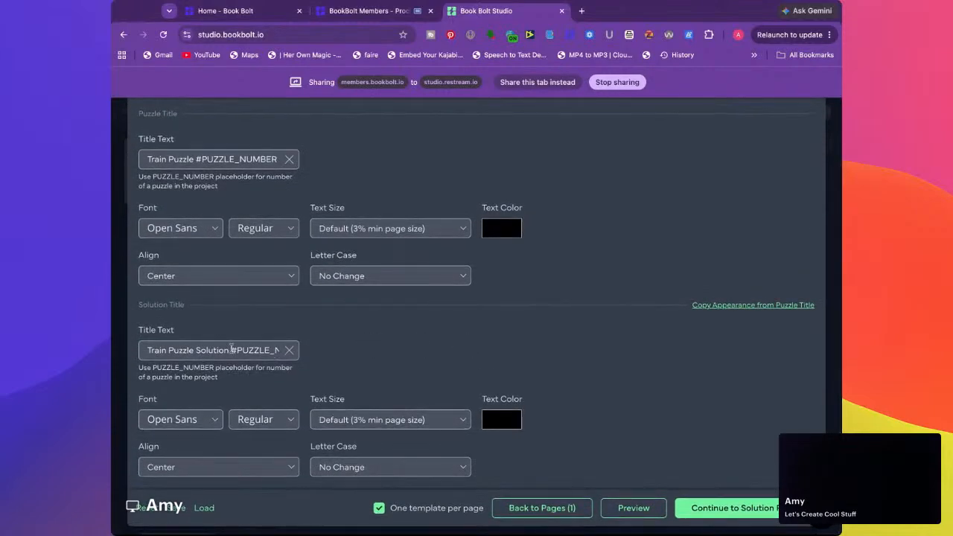
pyautogui.scroll(1, 179, 311)
pyautogui.scroll(-1, 179, 310)
pyautogui.scroll(10, 243, 389)
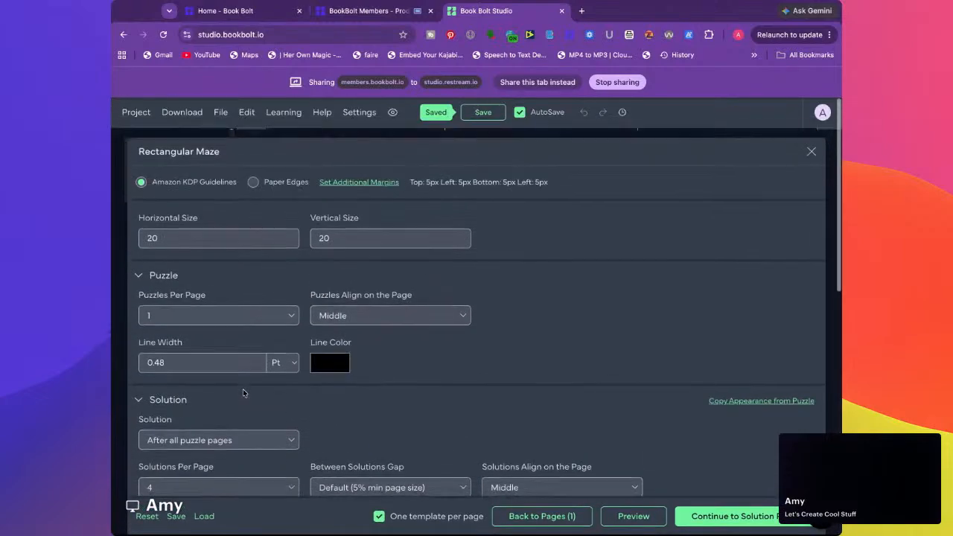
pyautogui.scroll(-4, 240, 367)
pyautogui.scroll(-5, 218, 379)
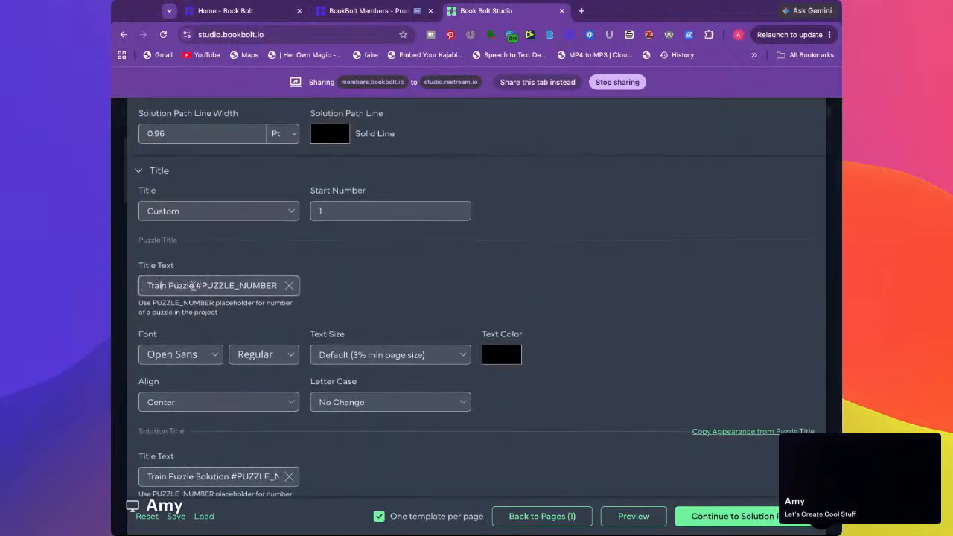
pyautogui.moveTo(193, 286); pyautogui.dragTo(147, 286)
pyautogui.press('BackSpace')
pyautogui.write('Can you solve')
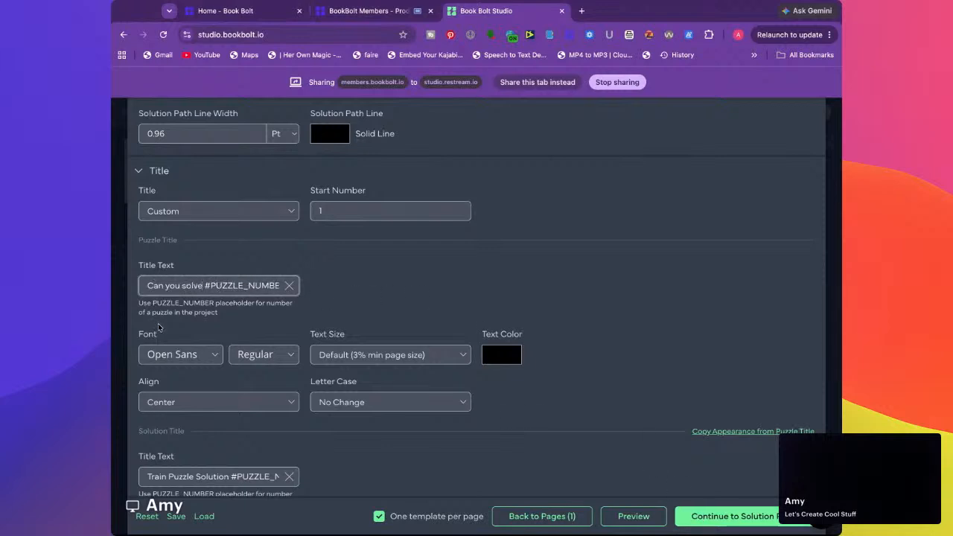
pyautogui.moveTo(202, 287); pyautogui.dragTo(142, 290)
pyautogui.click(134, 293)
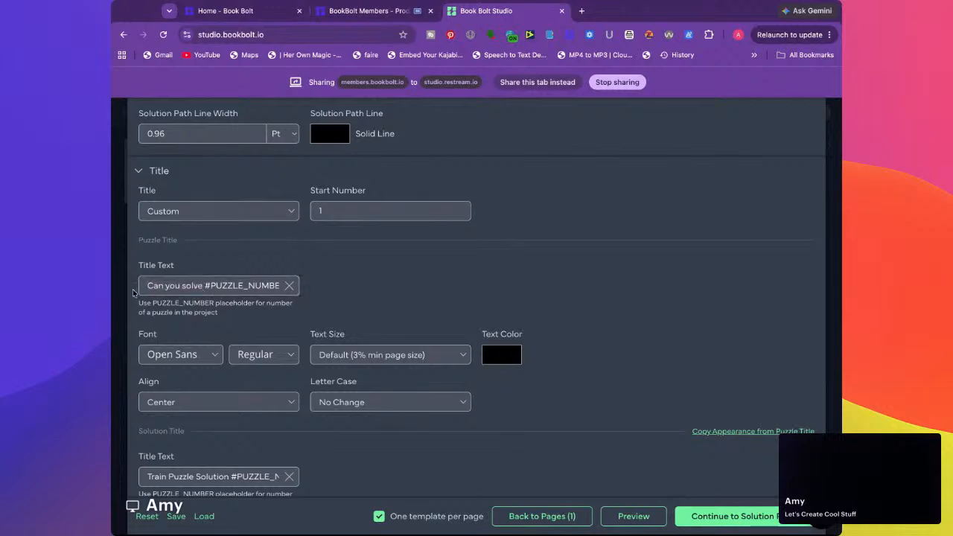
# Set the maze's solution title text to "How to solve #PUZZLE_NUMBER"
pyautogui.click(229, 477)
pyautogui.moveTo(229, 477); pyautogui.dragTo(137, 474)
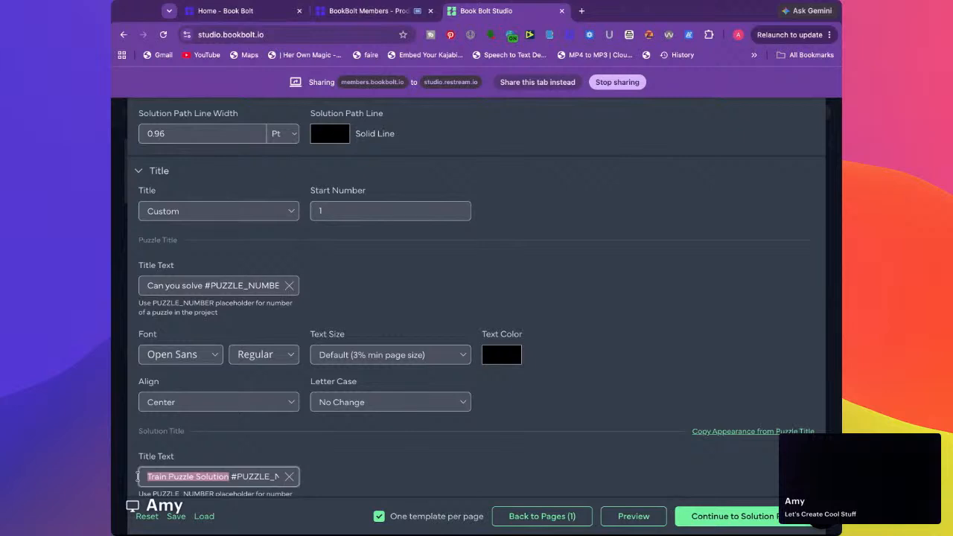
pyautogui.scroll(-3, 207, 469)
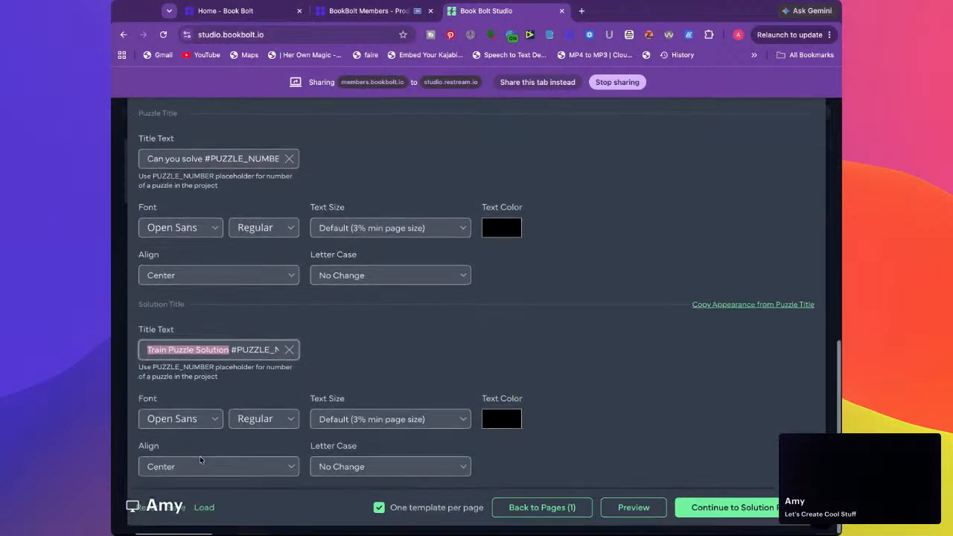
pyautogui.write('Did you s #PUZZLE_NUMBER')
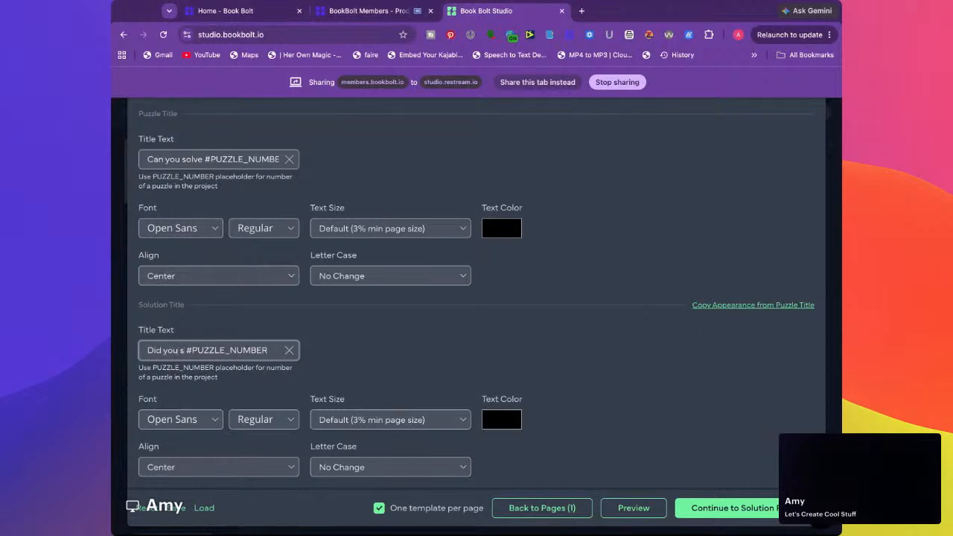
pyautogui.press('BackSpace')
pyautogui.press('BackSpace')
pyautogui.press('BackSpace')
pyautogui.press('BackSpace')
pyautogui.press('BackSpace')
pyautogui.press('BackSpace')
pyautogui.press('BackSpace')
pyautogui.press('BackSpace')
pyautogui.press('BackSpace')
pyautogui.write('How to solve')
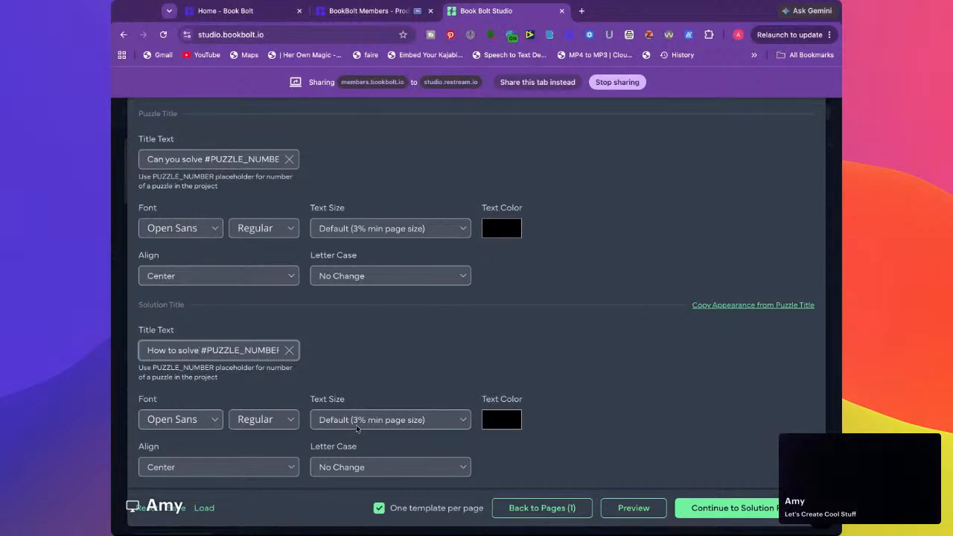
# Generate the maze with its solution on page 2 and enlarge the solution to span the width between the margins
pyautogui.click(764, 499)
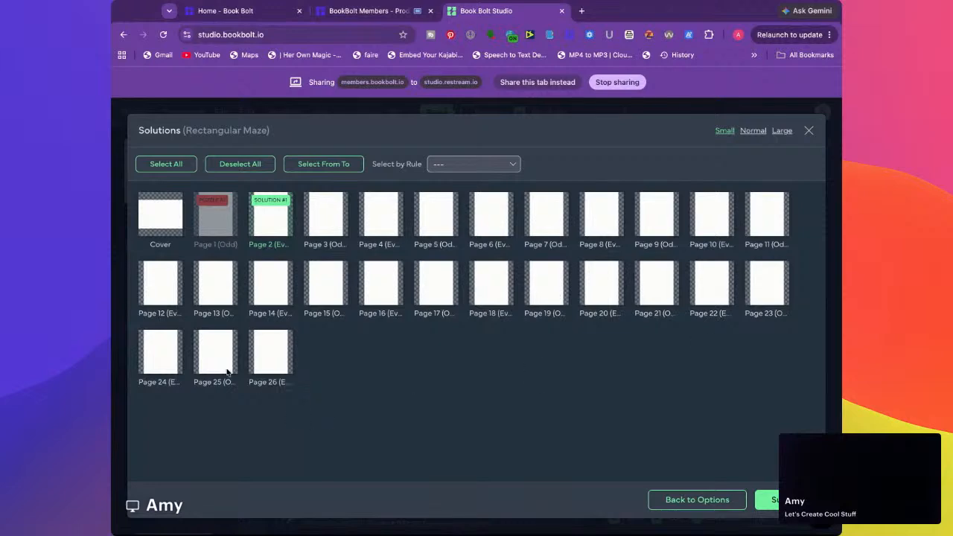
pyautogui.click(767, 500)
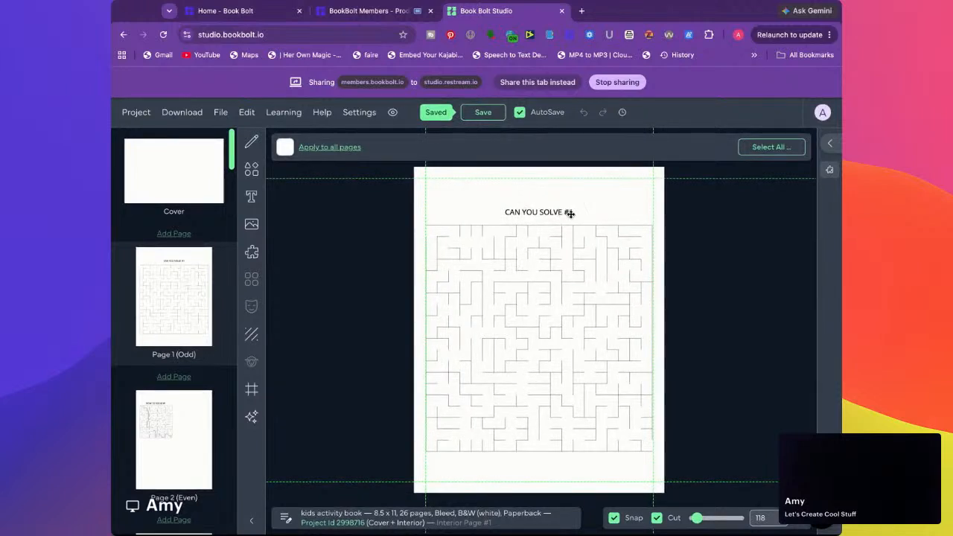
pyautogui.click(193, 447)
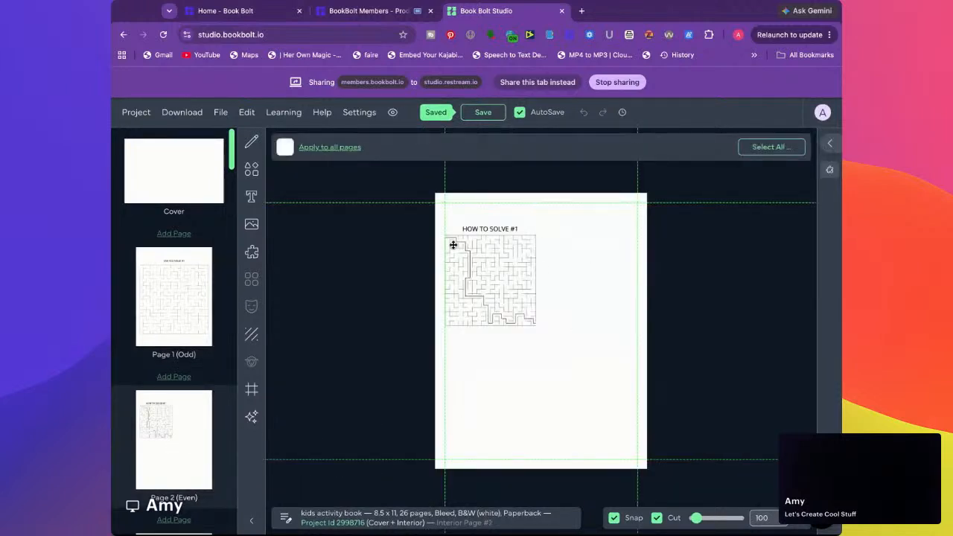
pyautogui.click(490, 272)
pyautogui.moveTo(537, 325); pyautogui.dragTo(640, 440)
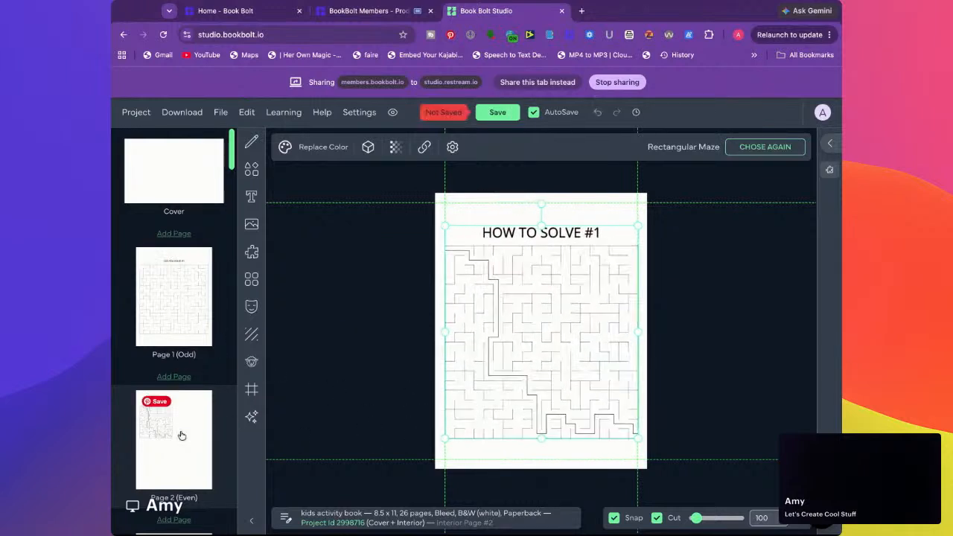
# Delete the maze solution from page 2 and the maze from page 1
pyautogui.press('Delete')
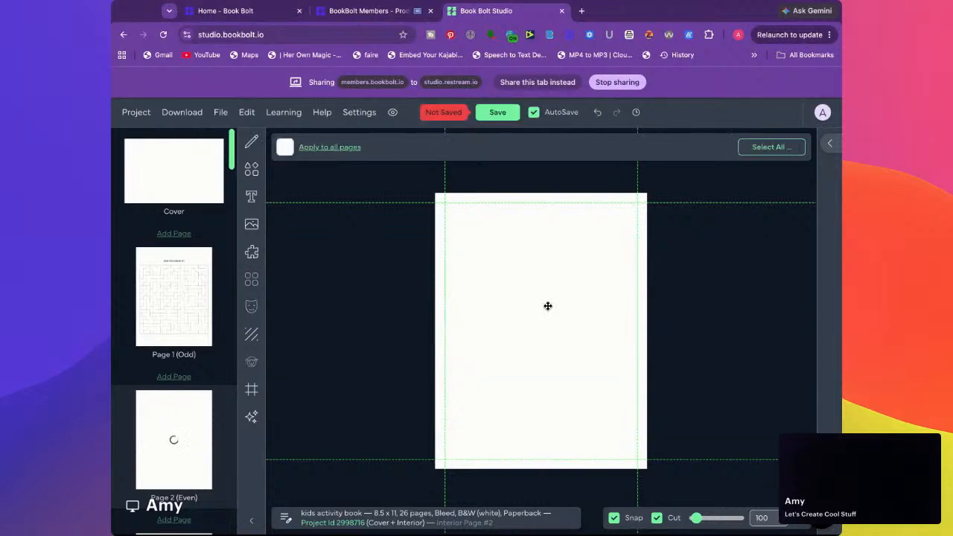
pyautogui.click(179, 290)
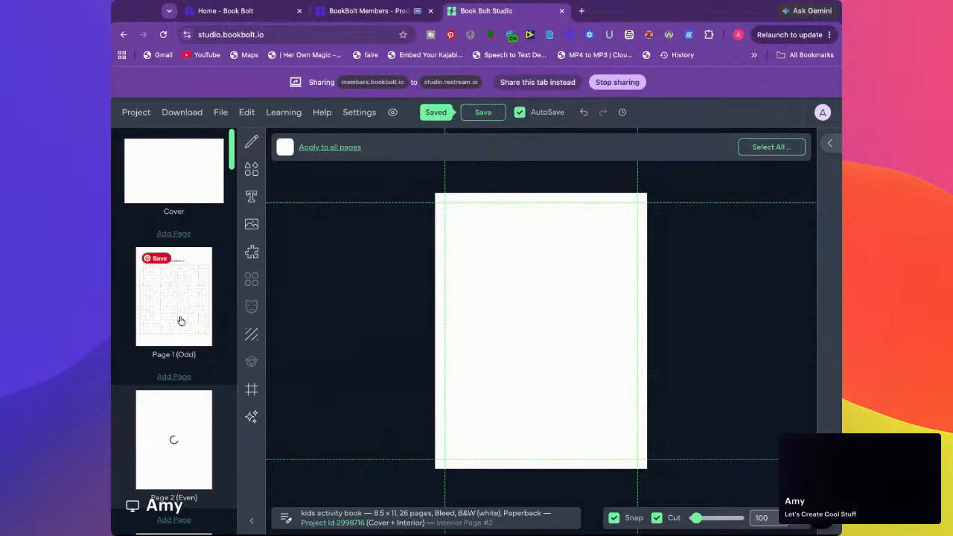
pyautogui.click(166, 298)
pyautogui.click(523, 317)
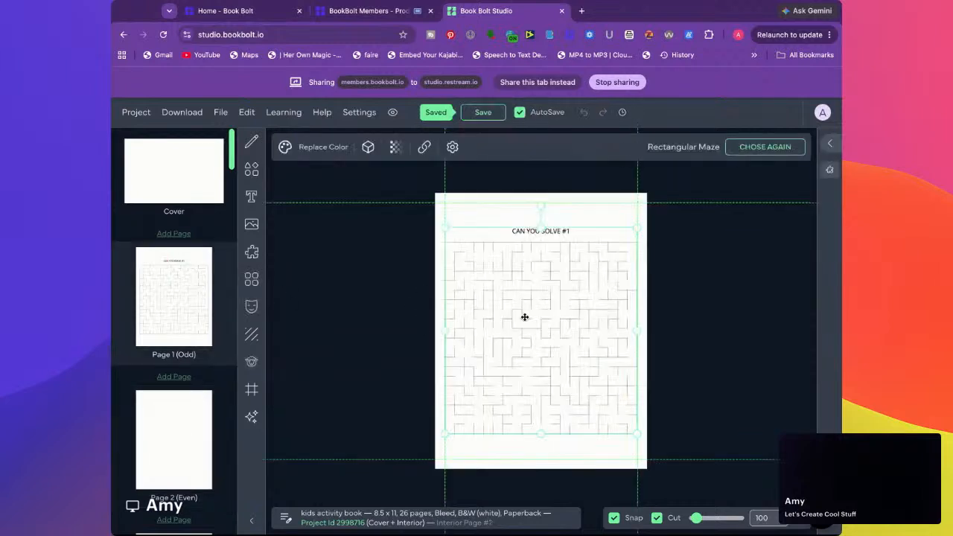
pyautogui.press('Delete')
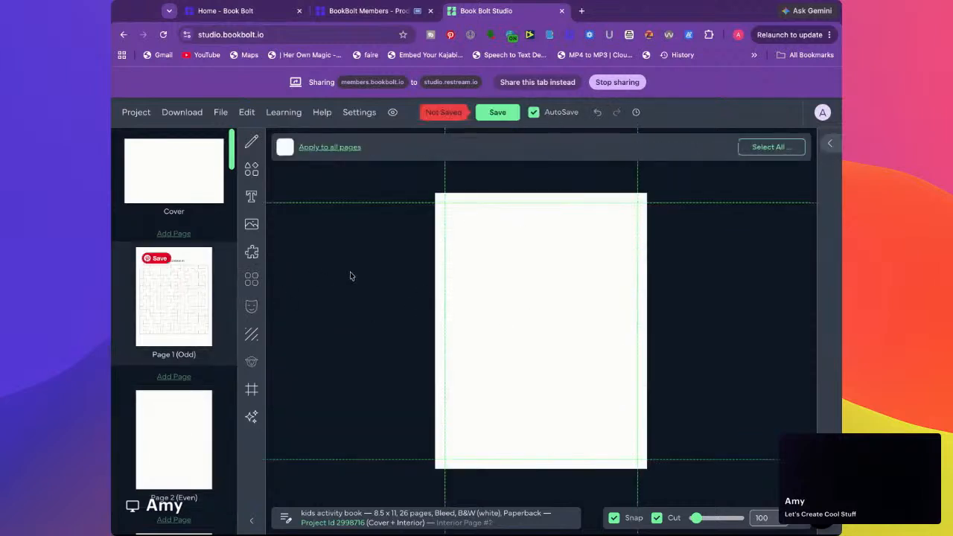
# Filter the Interior Templates Library by Word Puzzle and look through the available puzzle templates
pyautogui.click(252, 254)
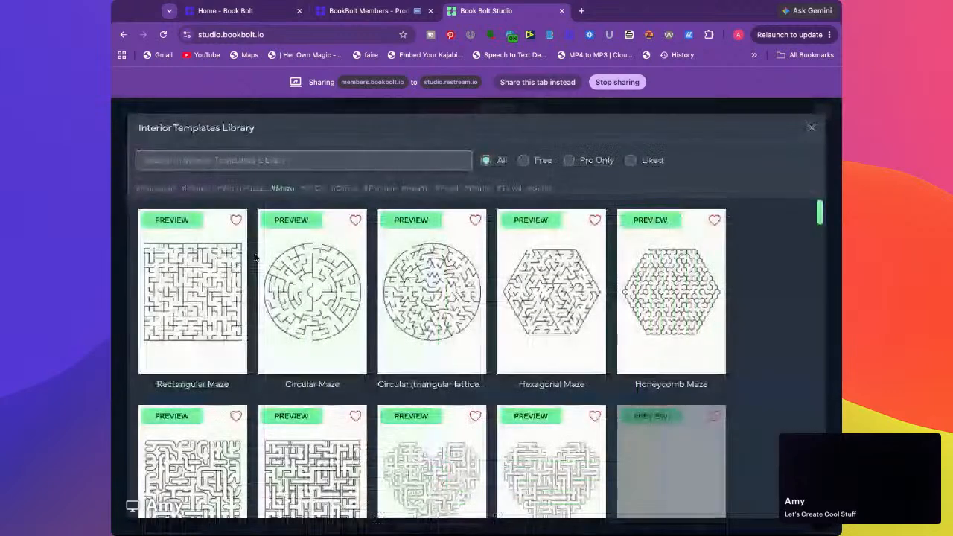
pyautogui.click(241, 189)
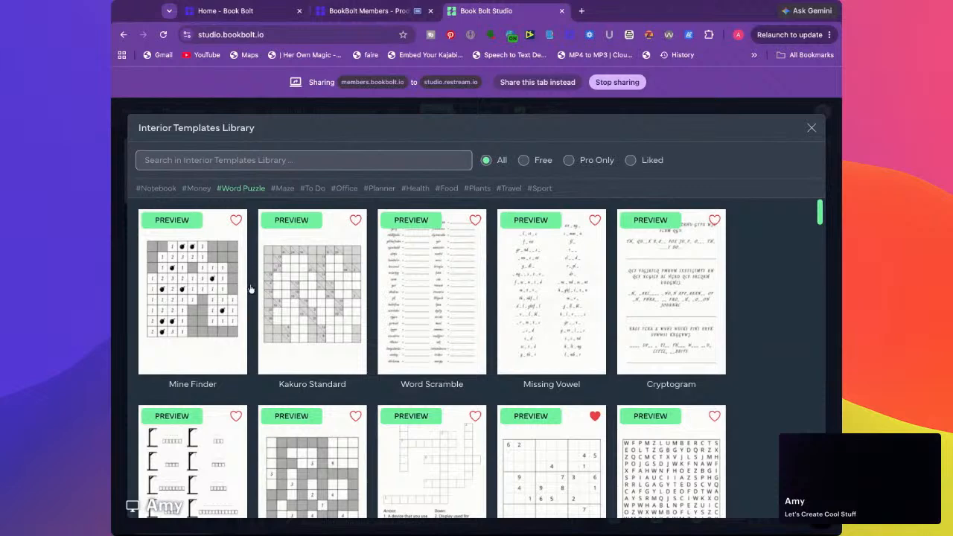
pyautogui.scroll(-2, 395, 365)
pyautogui.scroll(-4, 399, 365)
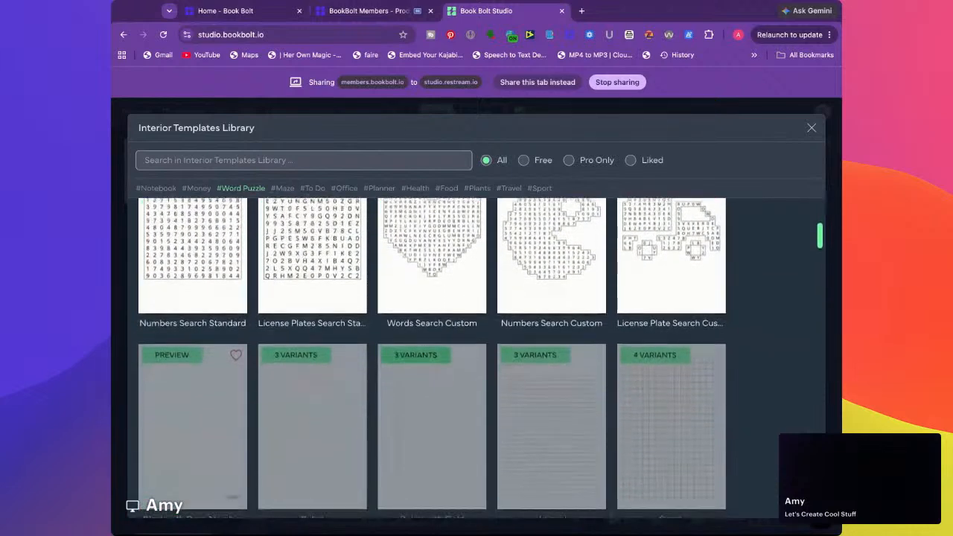
pyautogui.scroll(2, 408, 373)
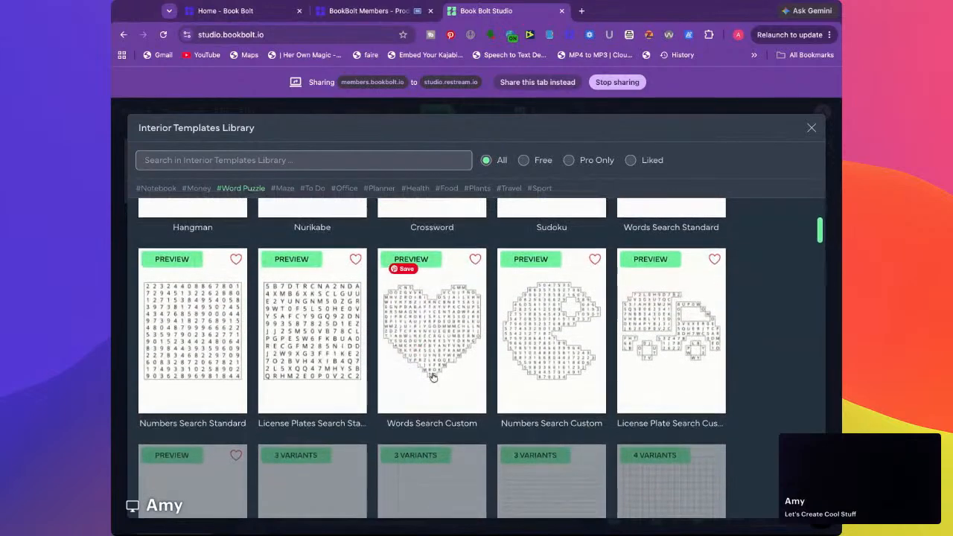
pyautogui.scroll(-10, 449, 347)
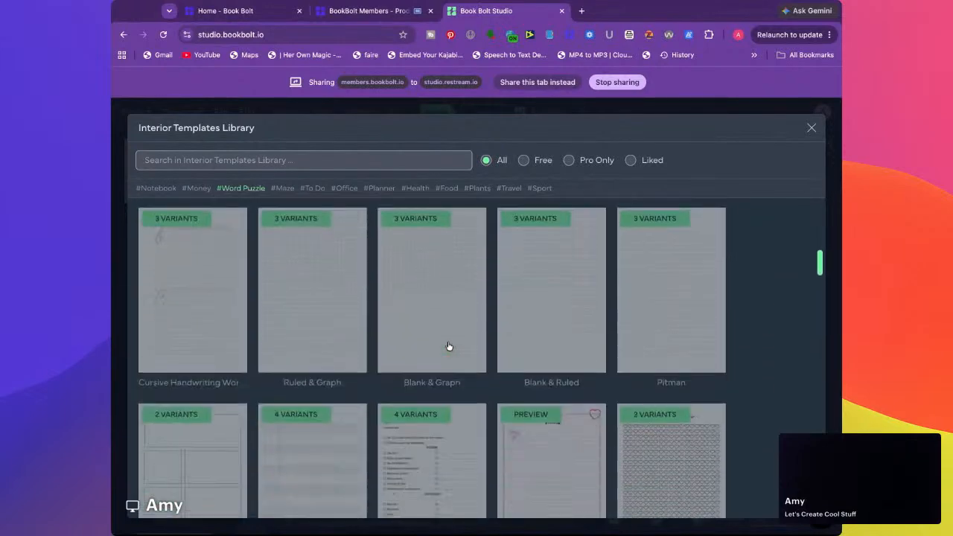
pyautogui.scroll(10, 449, 346)
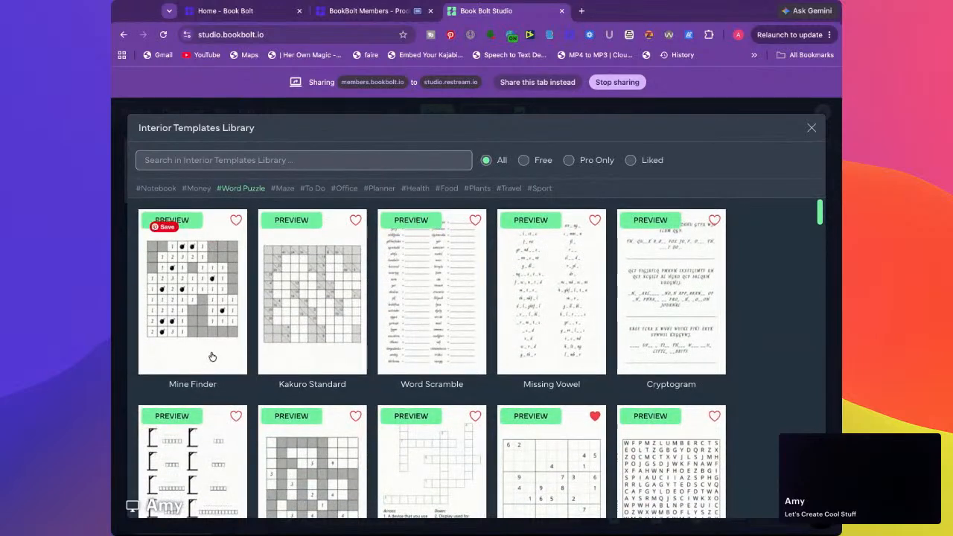
pyautogui.scroll(-2, 207, 311)
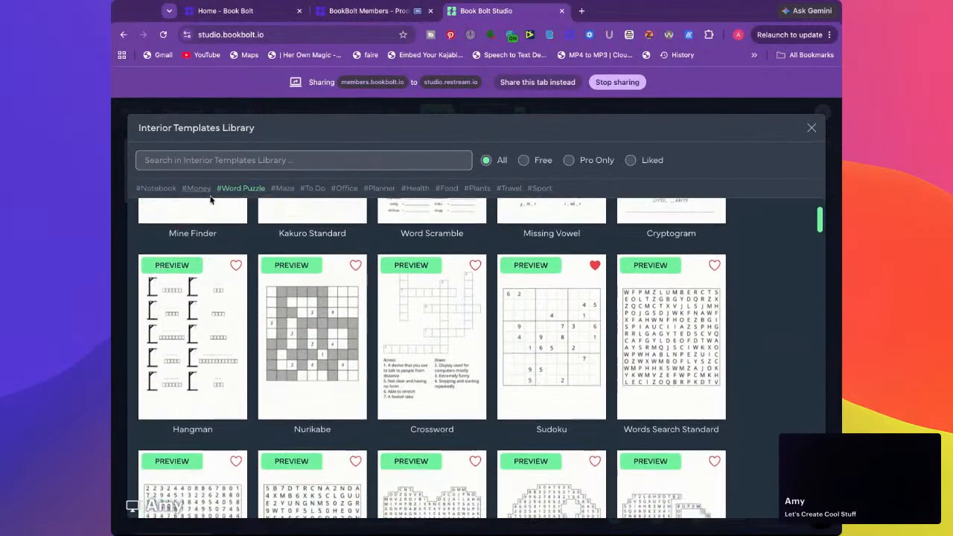
# Add the Maze category to the template filter and look through the combined word puzzle and maze templates
pyautogui.click(293, 190)
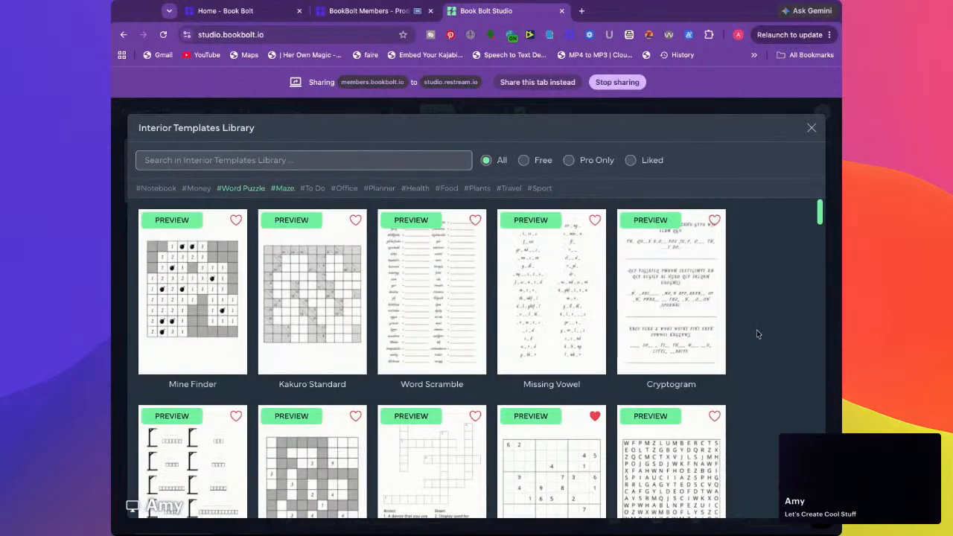
pyautogui.scroll(-3, 758, 334)
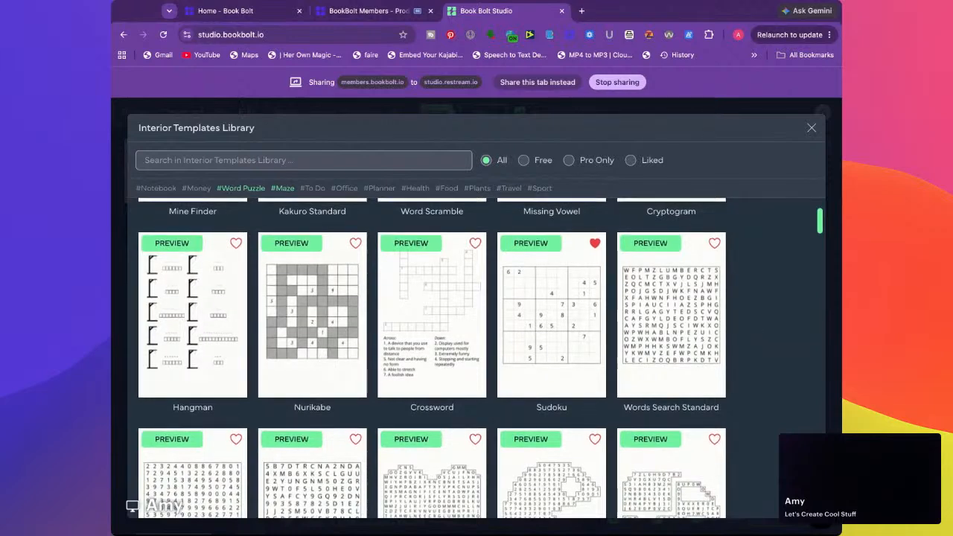
pyautogui.scroll(-2, 760, 318)
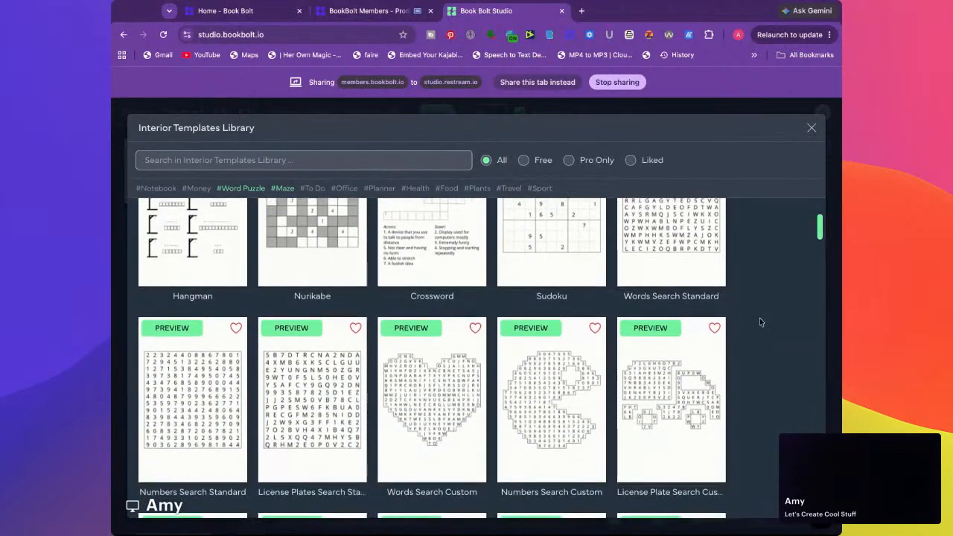
pyautogui.scroll(-3, 759, 318)
pyautogui.scroll(-3, 760, 318)
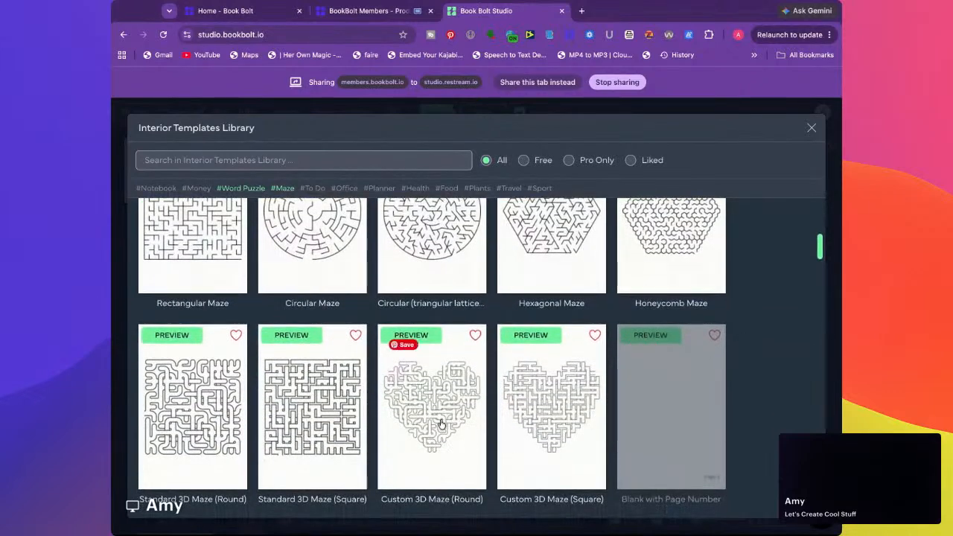
pyautogui.click(542, 394)
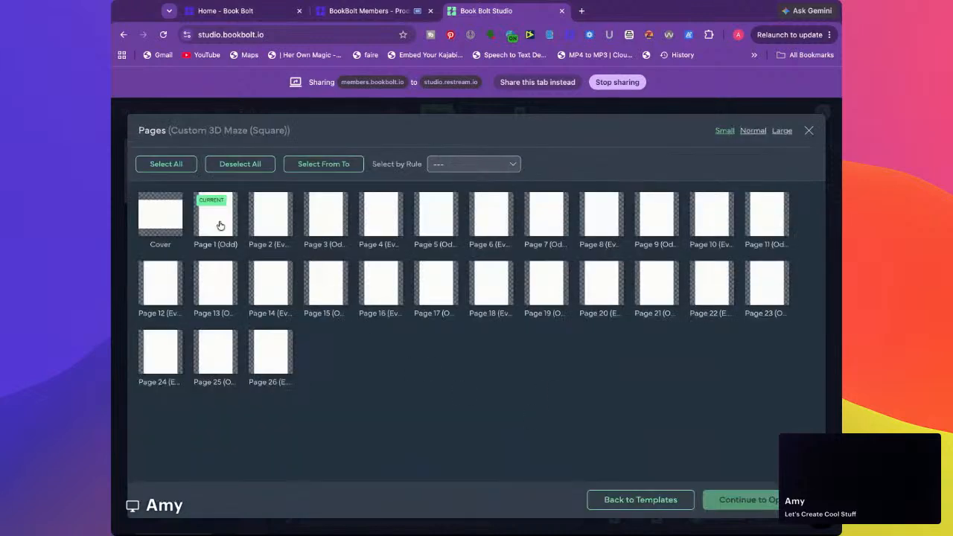
pyautogui.click(443, 163)
pyautogui.click(489, 245)
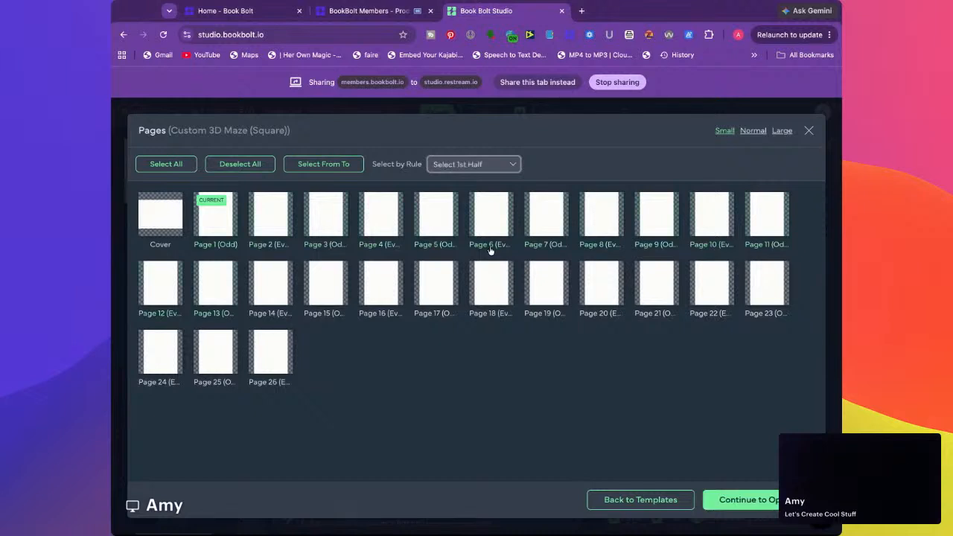
pyautogui.click(742, 502)
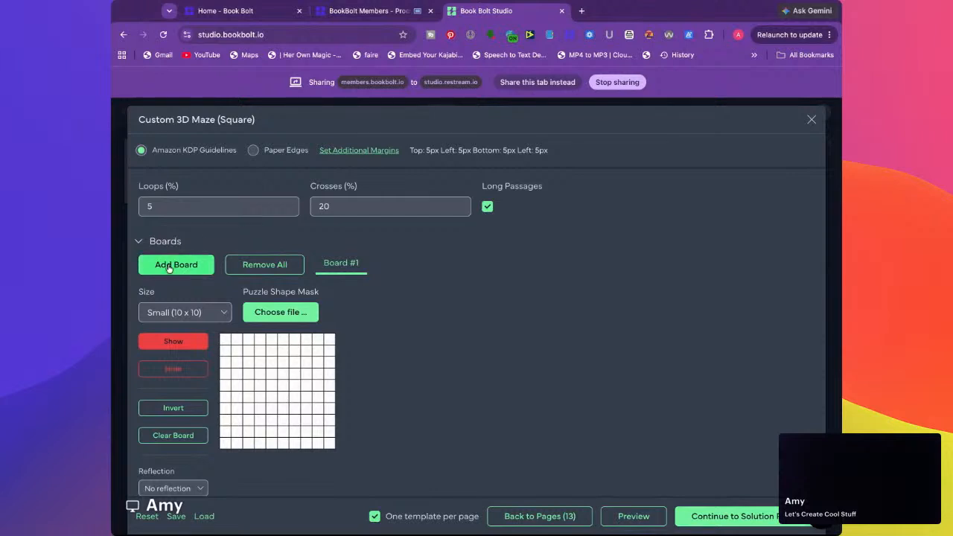
pyautogui.scroll(-4, 360, 330)
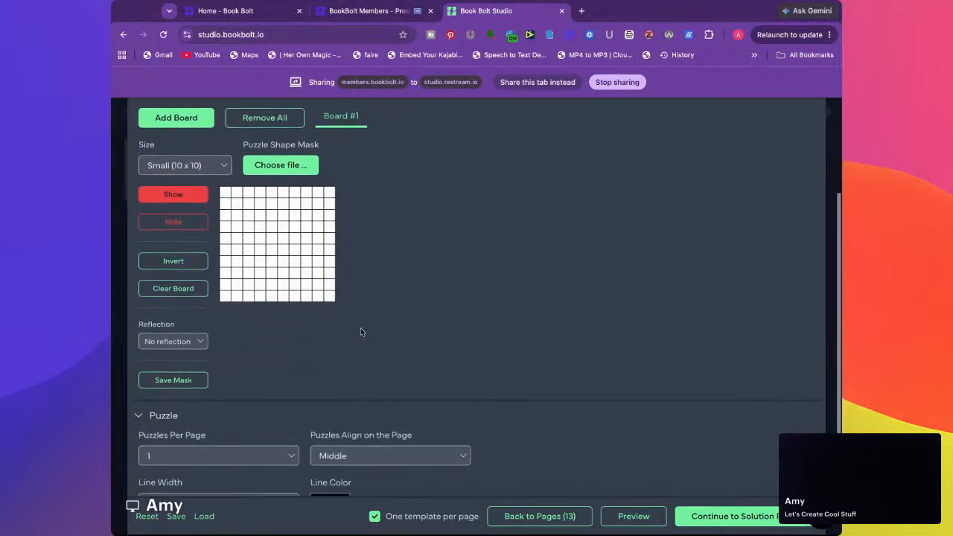
pyautogui.scroll(1, 361, 332)
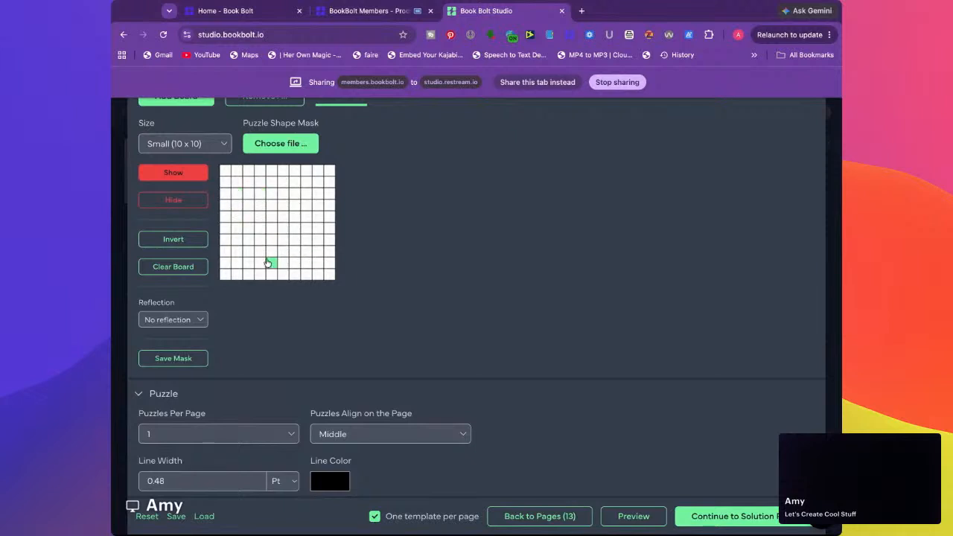
pyautogui.scroll(-1, 305, 303)
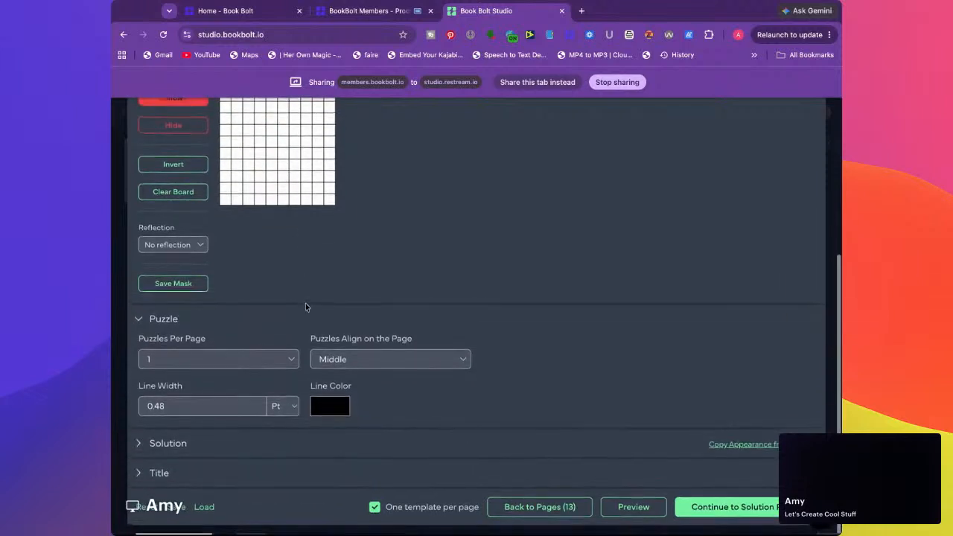
pyautogui.click(570, 508)
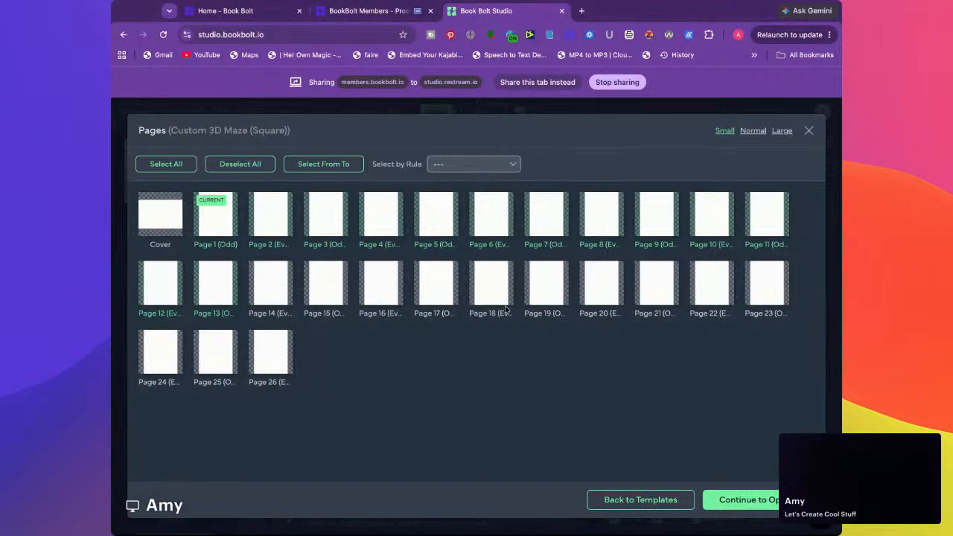
pyautogui.click(809, 131)
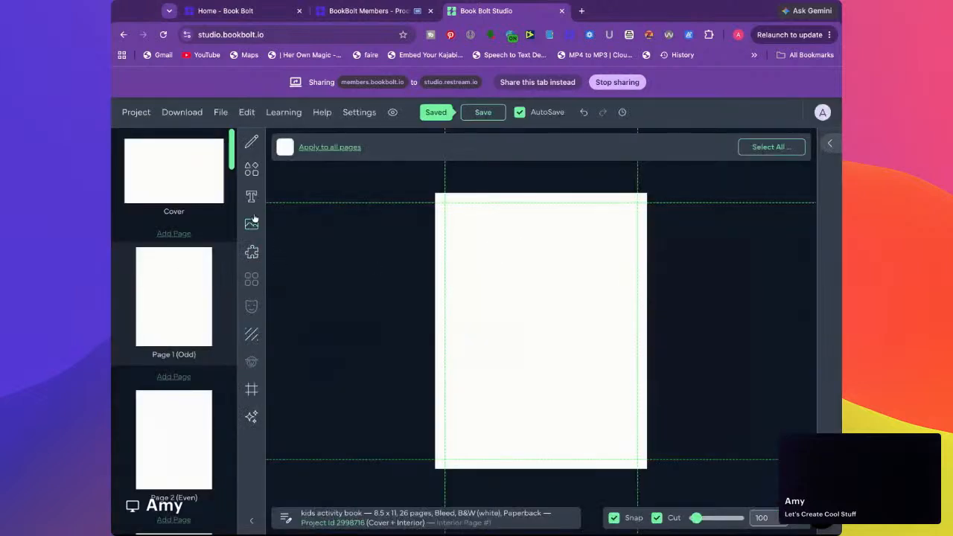
# Reopen the Interior Templates Library, filter it by Word Puzzle and Maze, and examine the matching templates
pyautogui.click(252, 256)
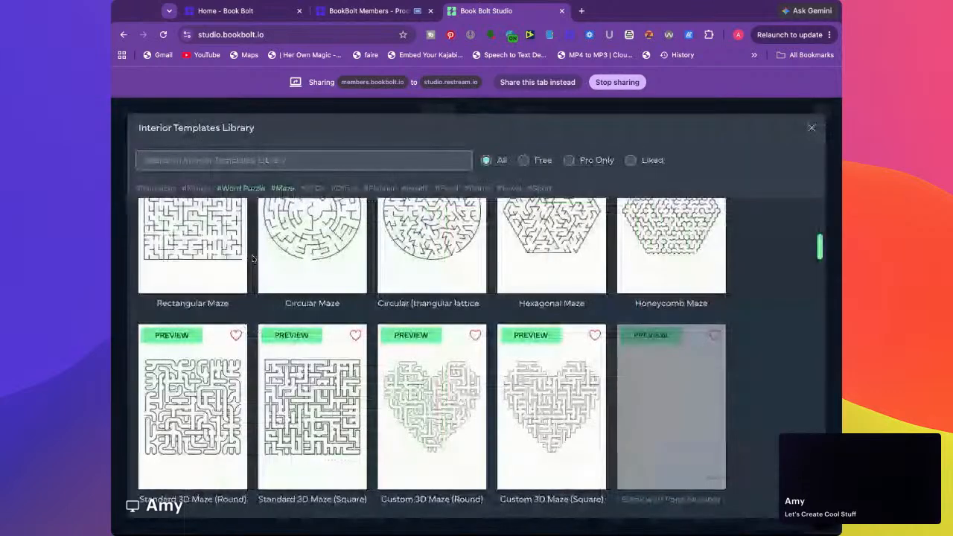
pyautogui.scroll(10, 252, 253)
pyautogui.click(249, 192)
pyautogui.click(273, 190)
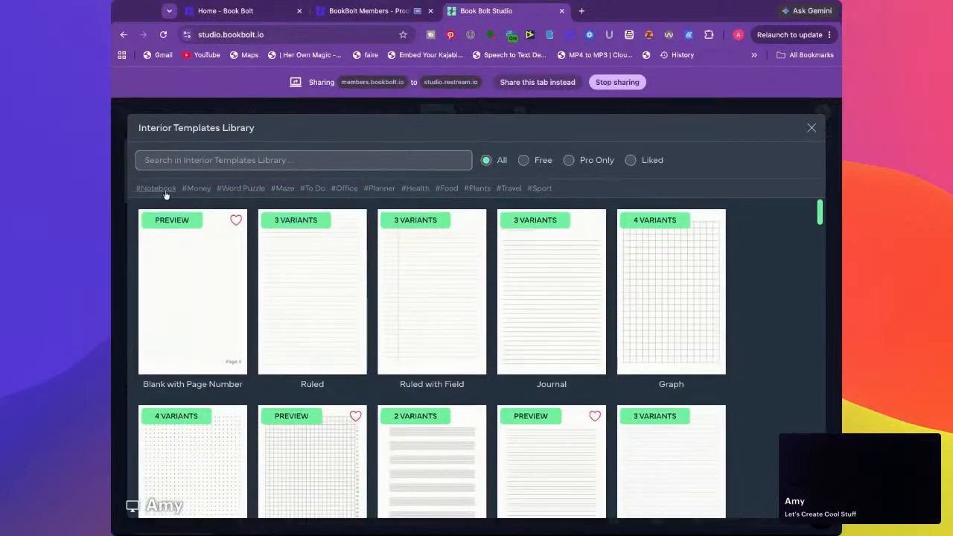
pyautogui.click(241, 188)
pyautogui.click(282, 189)
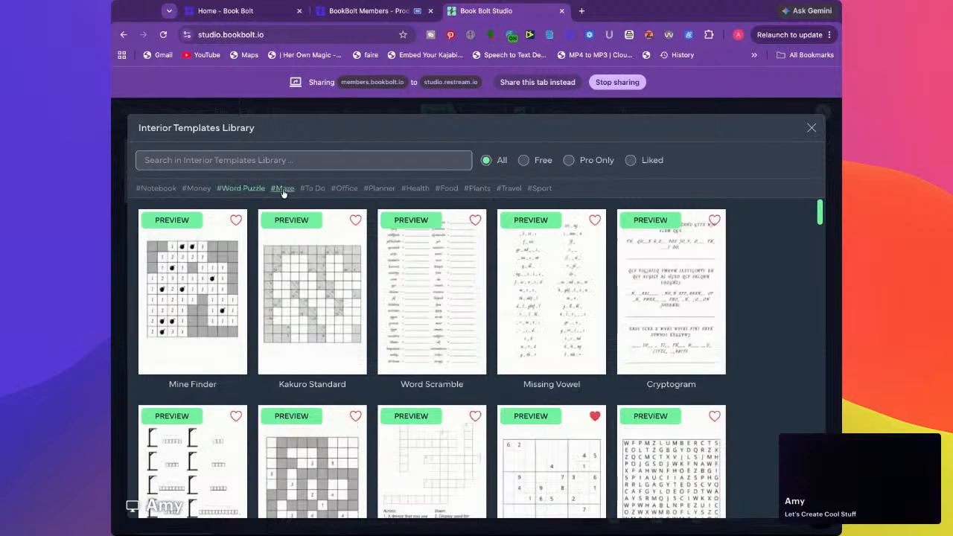
pyautogui.scroll(-4, 256, 309)
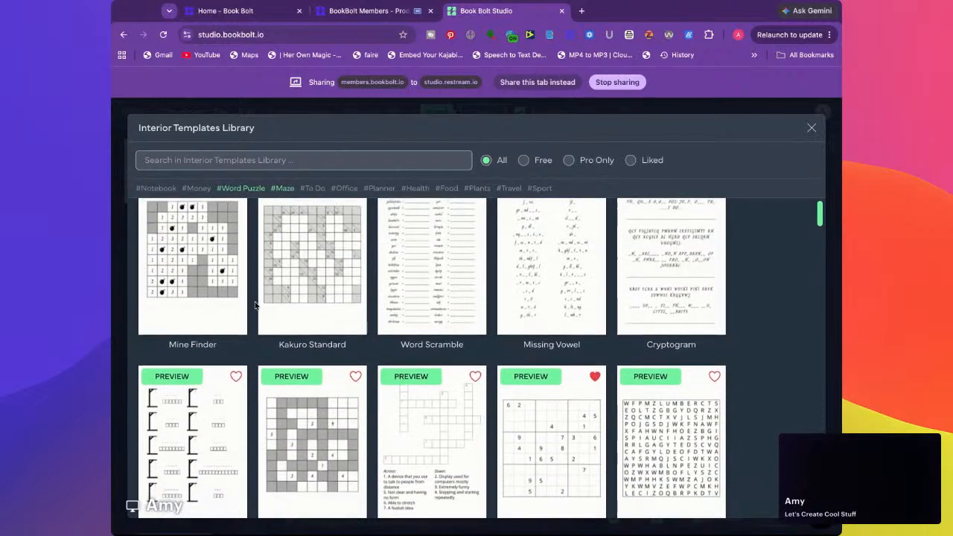
pyautogui.scroll(-10, 256, 306)
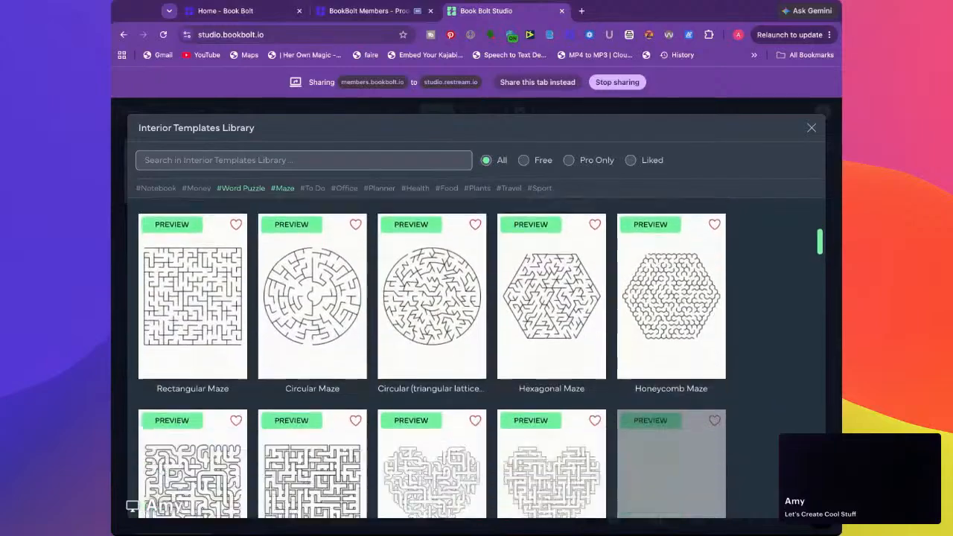
pyautogui.scroll(10, 432, 358)
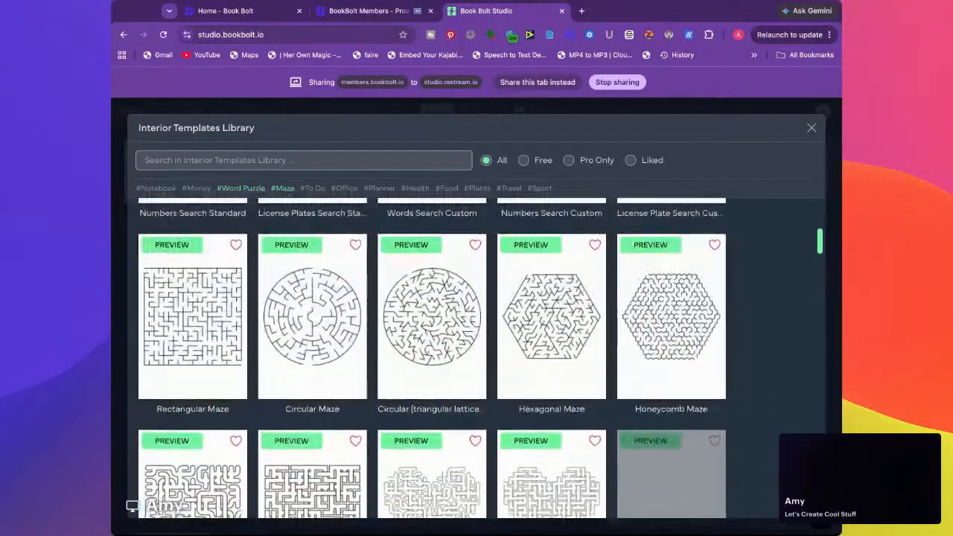
pyautogui.scroll(-2, 368, 201)
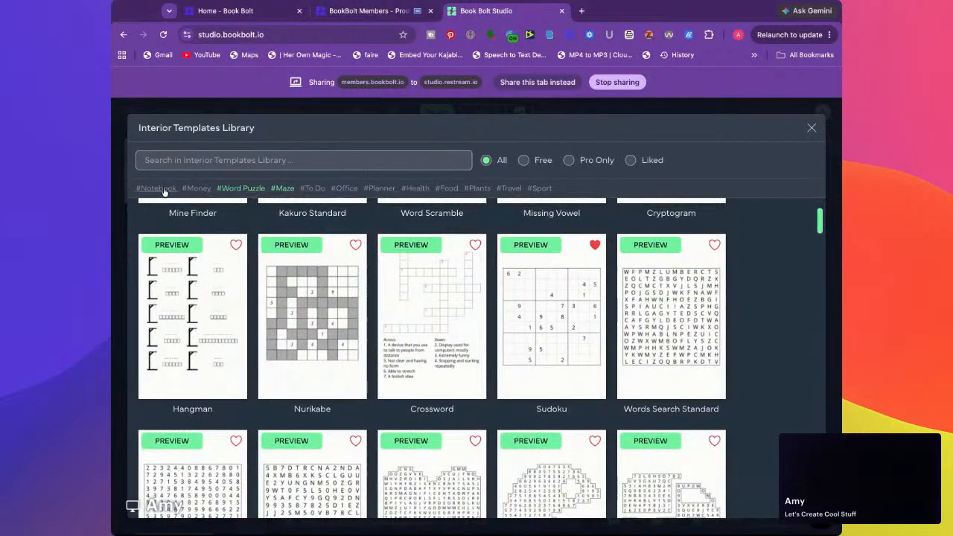
# Clear all category filters in the Interior Templates Library and choose the Math Worksheet template
pyautogui.click(198, 190)
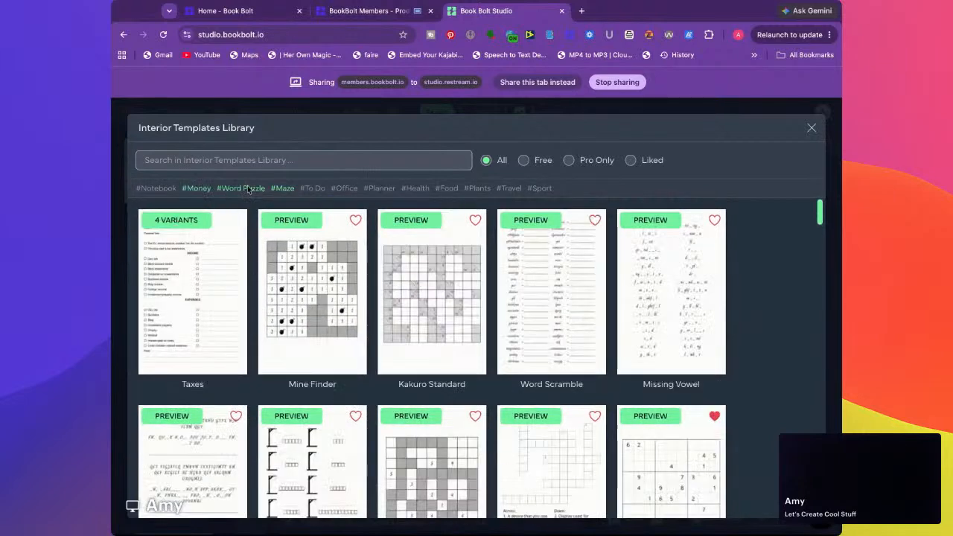
pyautogui.click(283, 189)
pyautogui.click(241, 189)
pyautogui.click(197, 188)
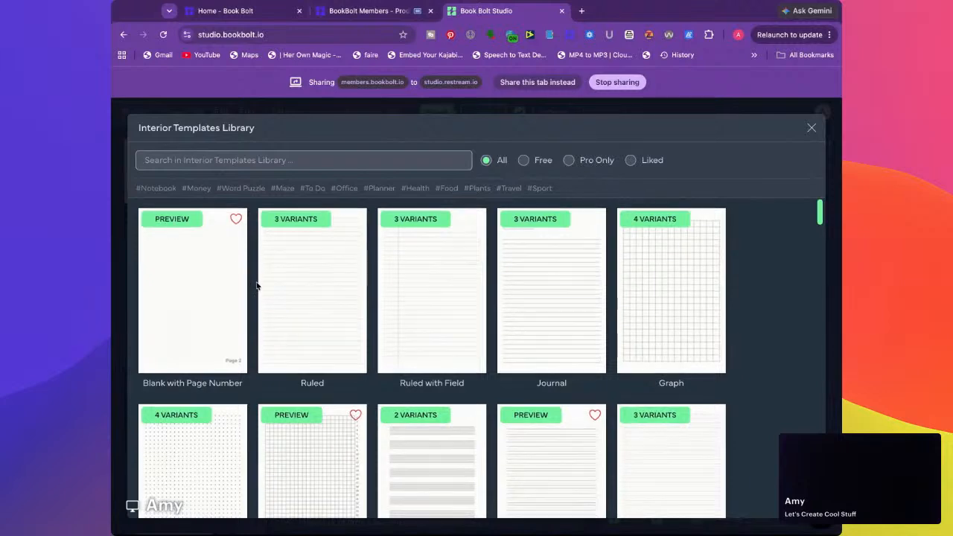
pyautogui.scroll(-2, 256, 285)
pyautogui.scroll(-5, 256, 286)
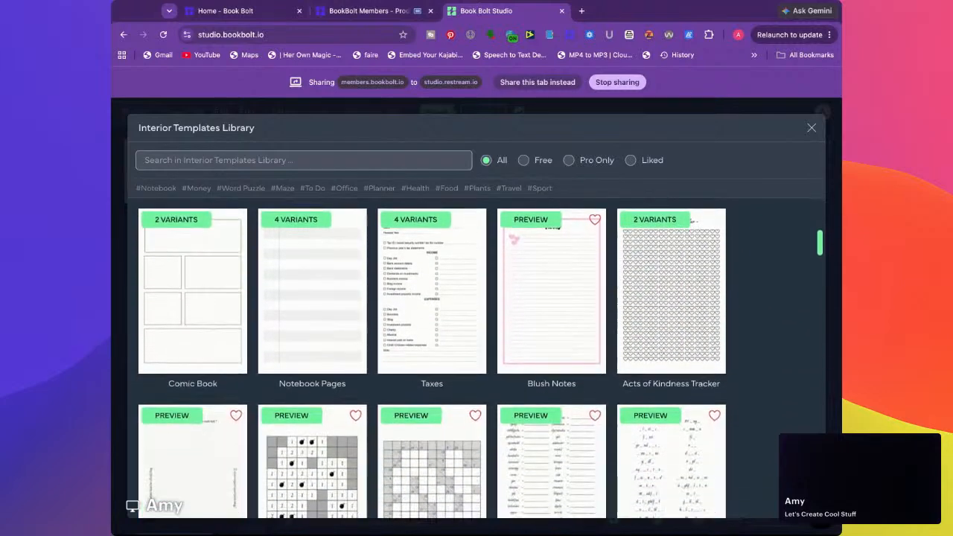
pyautogui.scroll(-4, 432, 358)
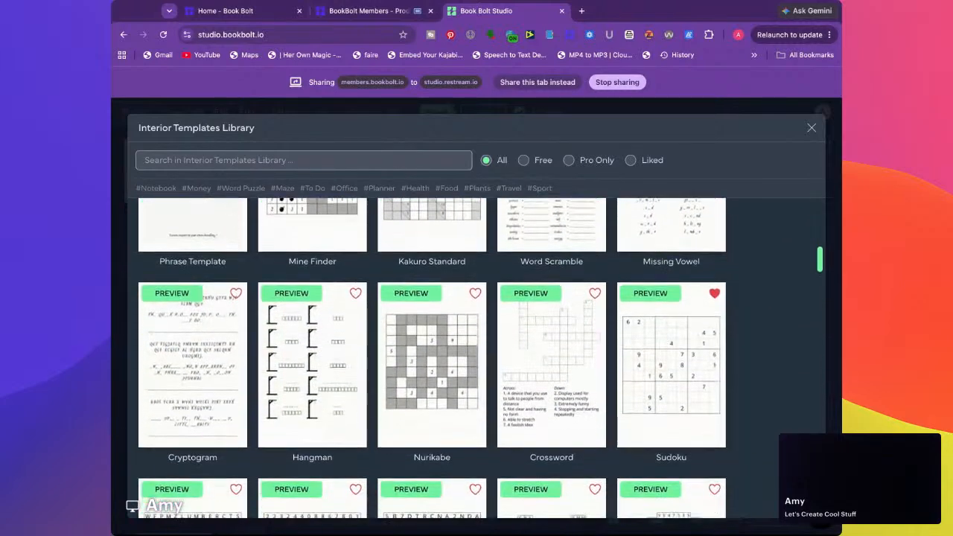
pyautogui.scroll(-9, 432, 358)
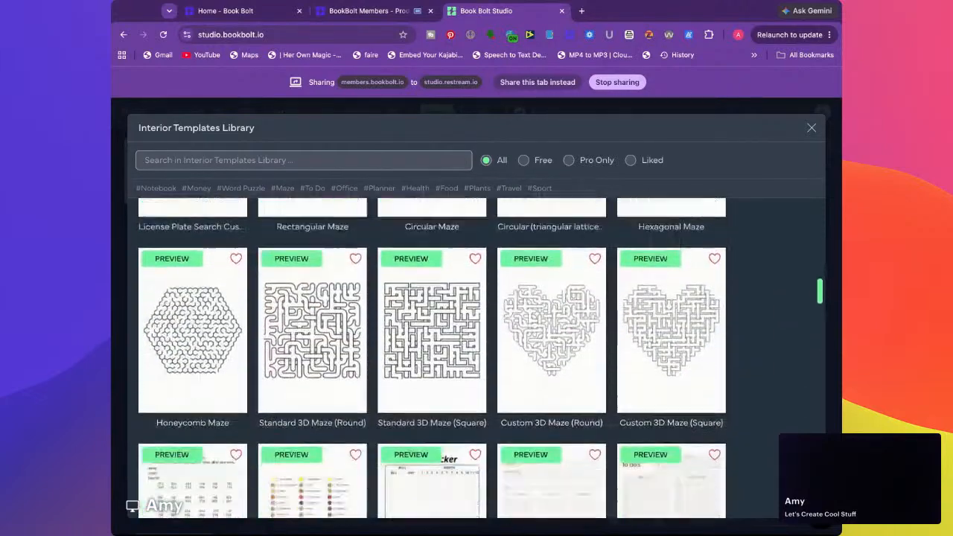
pyautogui.scroll(-1, 248, 293)
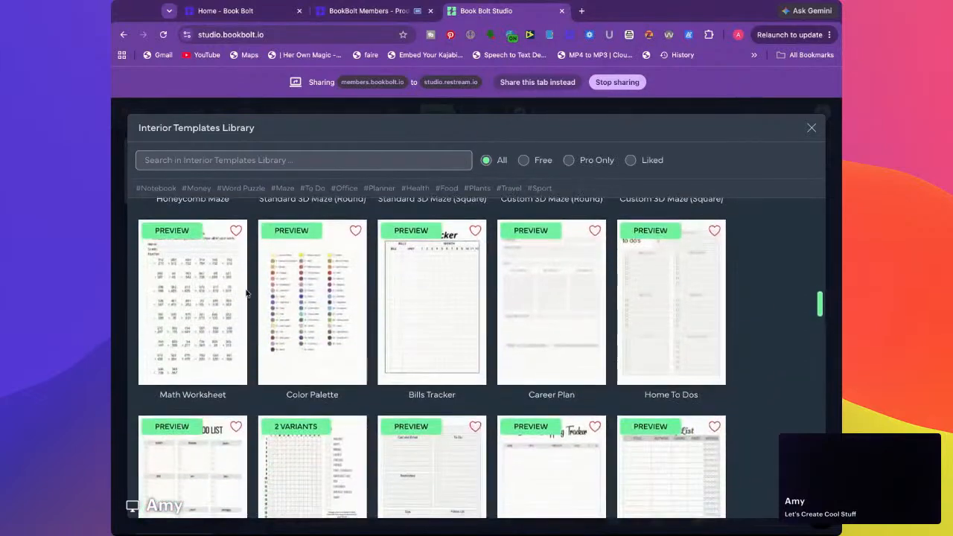
pyautogui.click(200, 310)
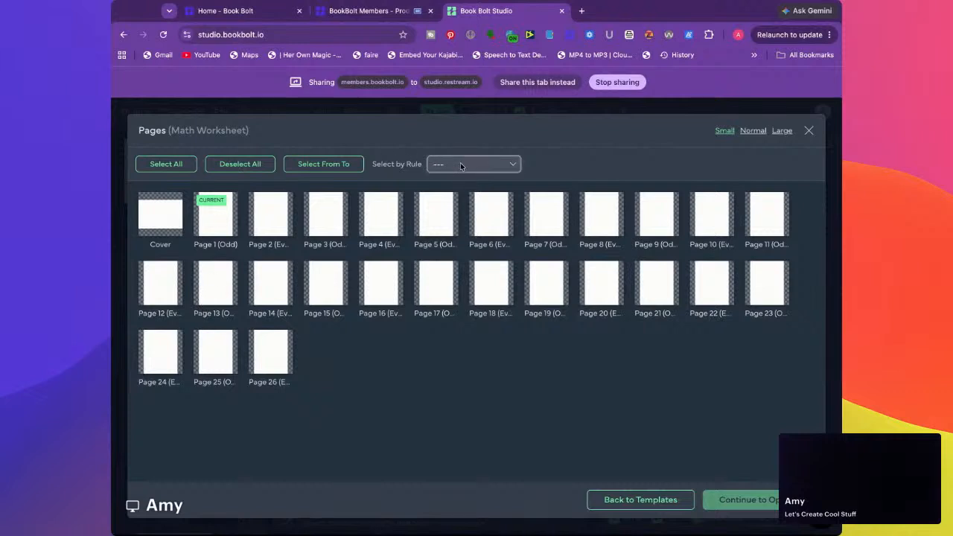
# Select the first half of the pages for the Math Worksheet and bring up its arithmetic operations options
pyautogui.click(482, 257)
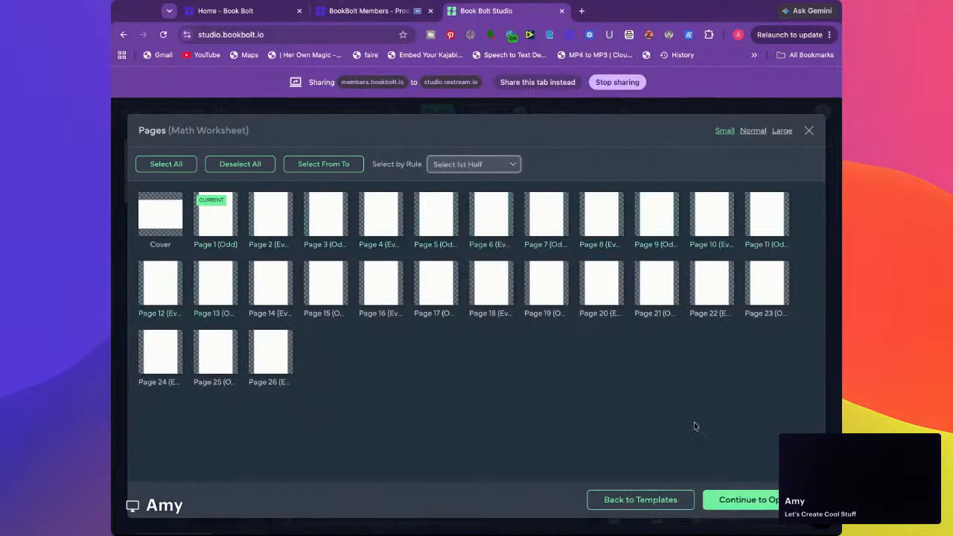
pyautogui.click(745, 504)
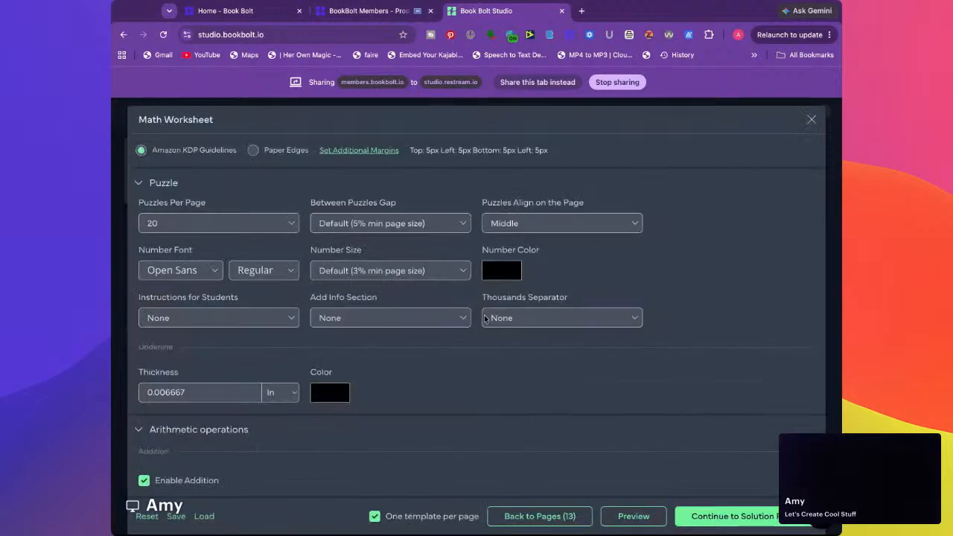
pyautogui.scroll(-5, 370, 349)
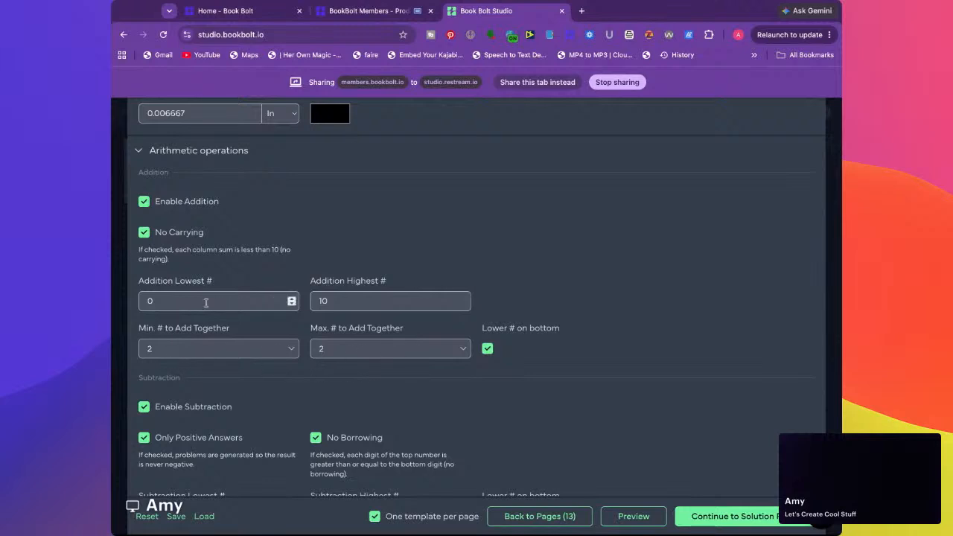
# Review the arithmetic and solution options, then generate the math worksheets with their solutions placed from page 14 through page 20
pyautogui.scroll(-3, 417, 305)
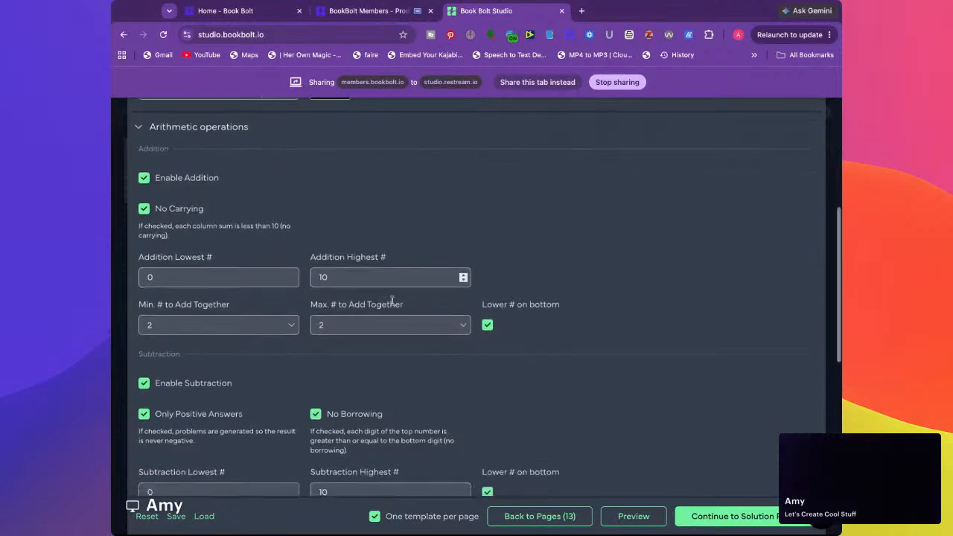
pyautogui.scroll(-2, 505, 299)
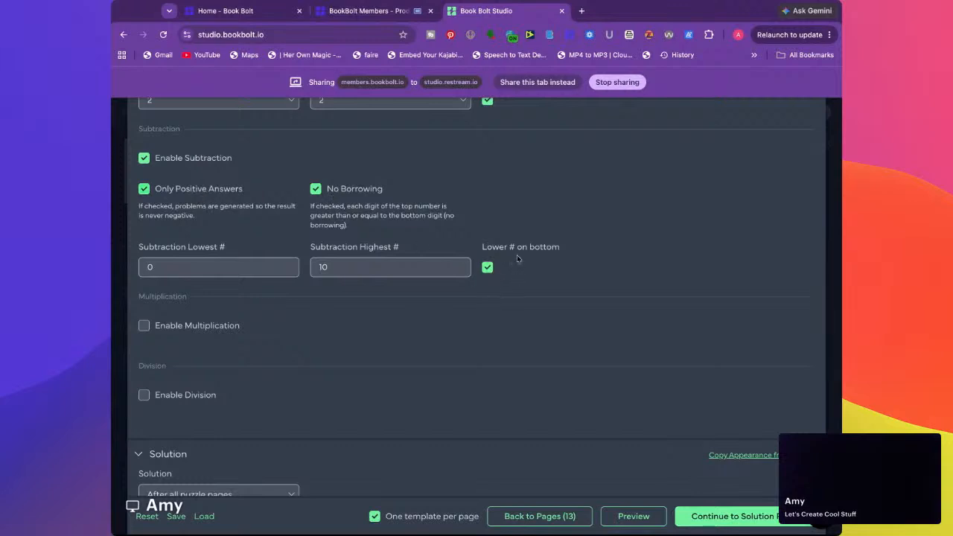
pyautogui.scroll(-3, 332, 298)
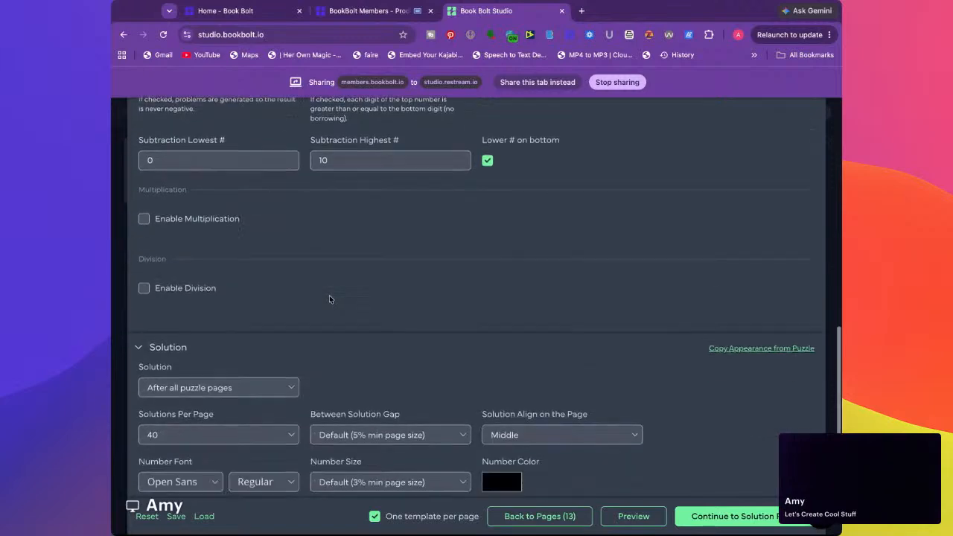
pyautogui.scroll(-2, 216, 248)
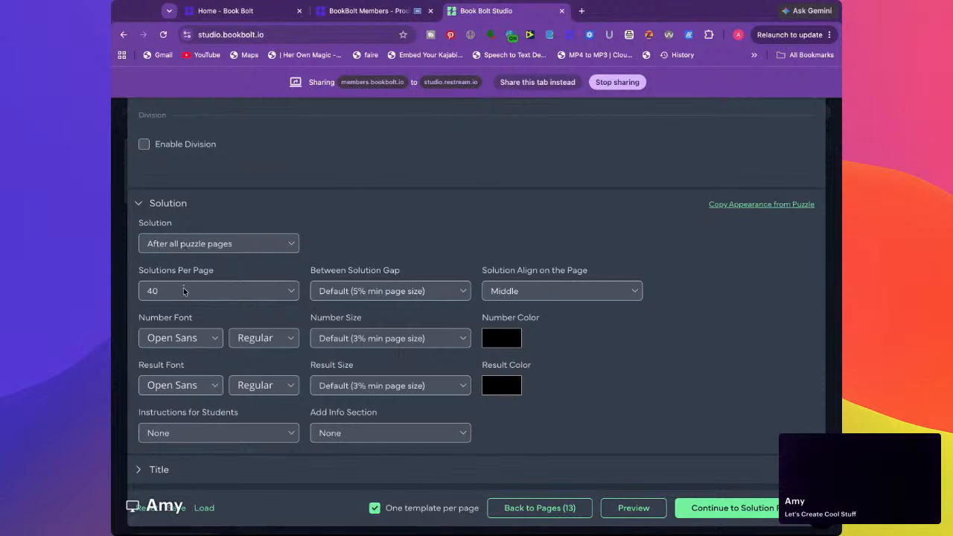
pyautogui.click(730, 508)
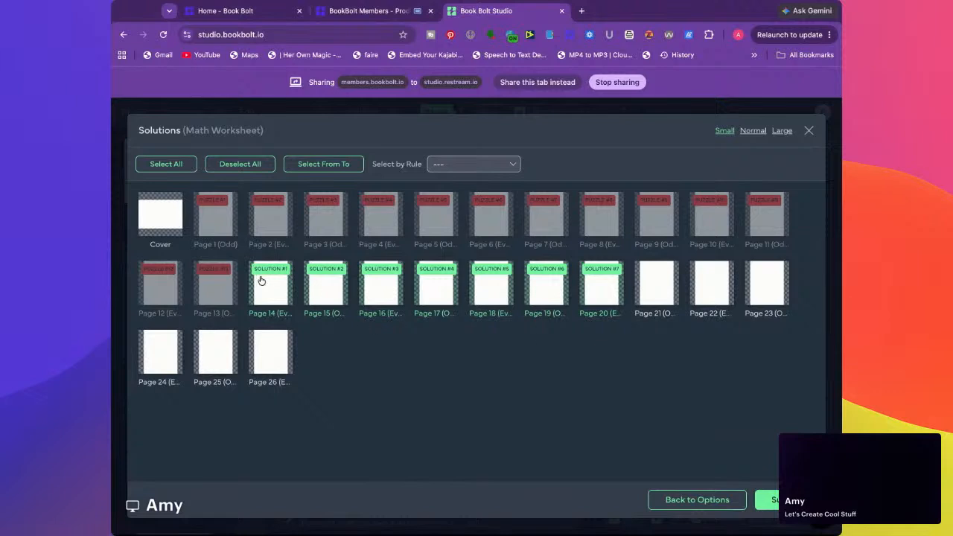
pyautogui.click(766, 499)
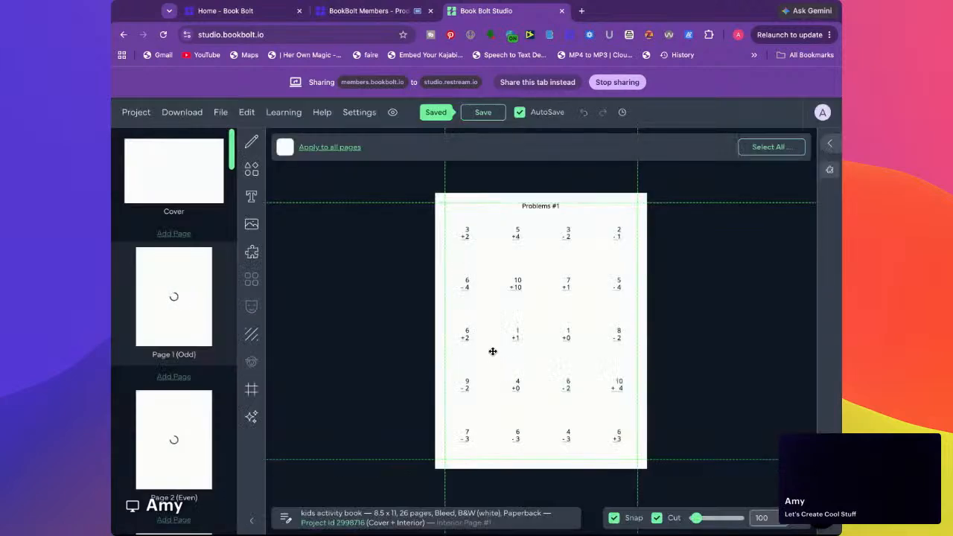
# Look through the generated pages and the editing commands, and inspect the worksheet on page 1
pyautogui.scroll(-5, 220, 417)
pyautogui.scroll(-20, 217, 437)
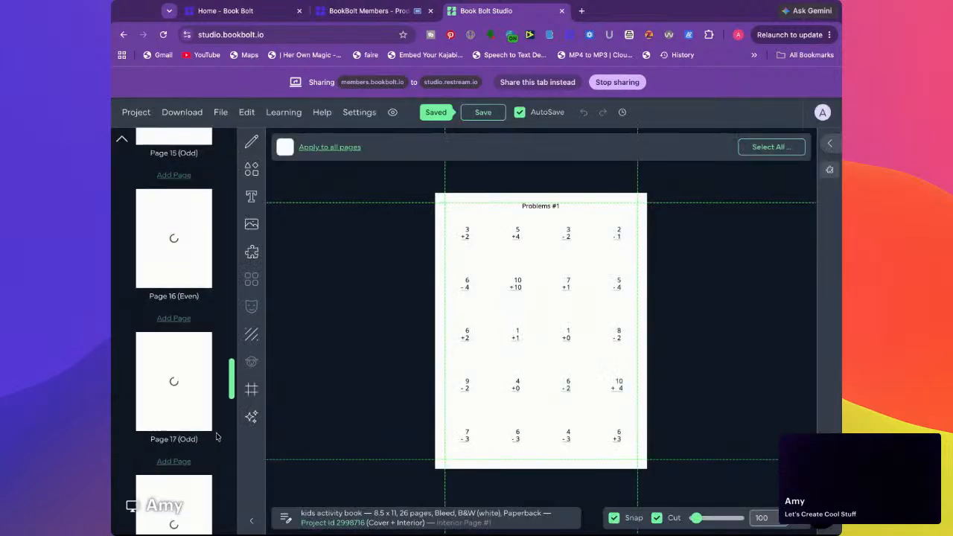
pyautogui.scroll(8, 182, 418)
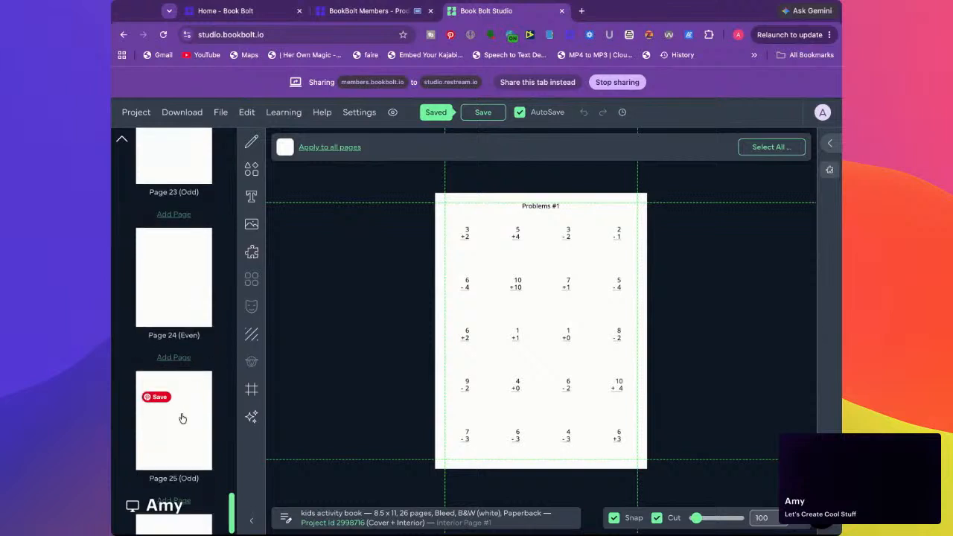
pyautogui.scroll(13, 182, 419)
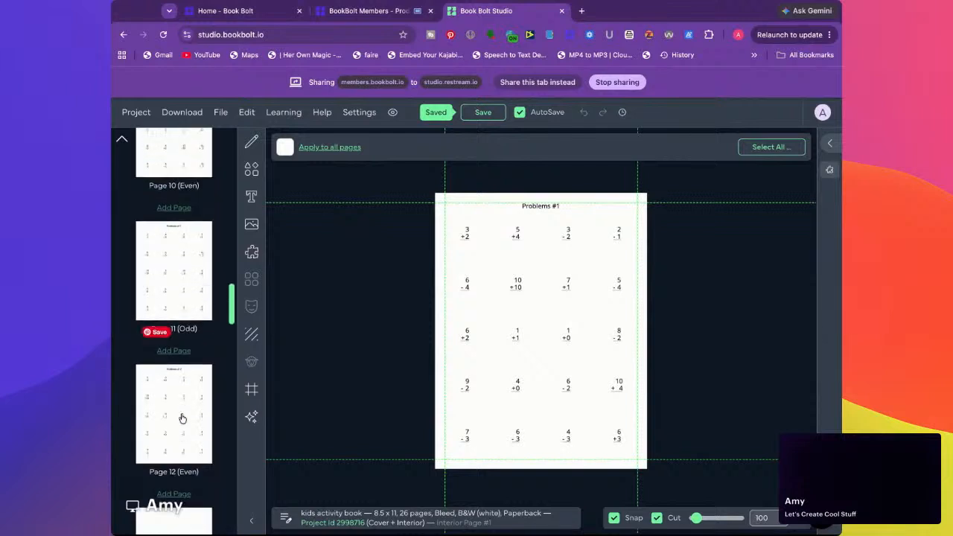
pyautogui.scroll(4, 182, 417)
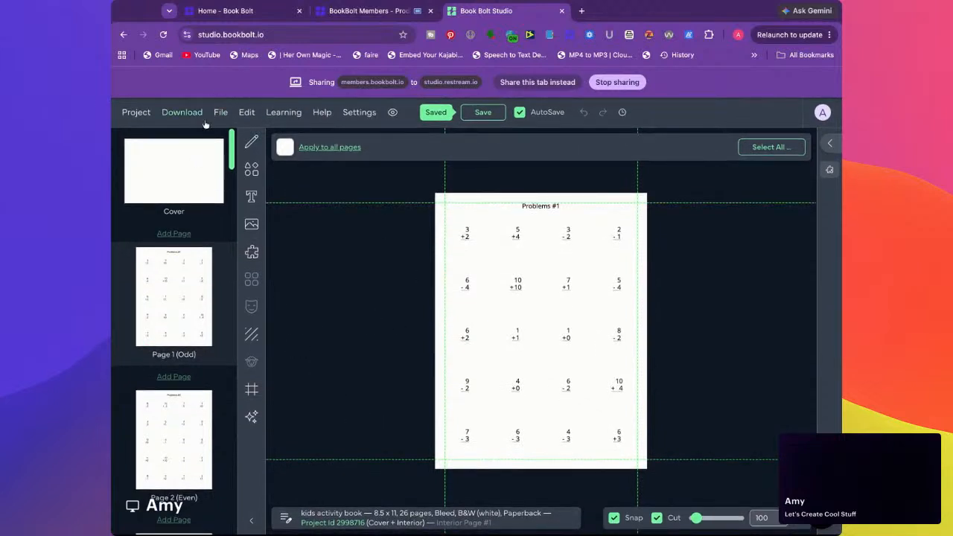
pyautogui.moveTo(247, 115)
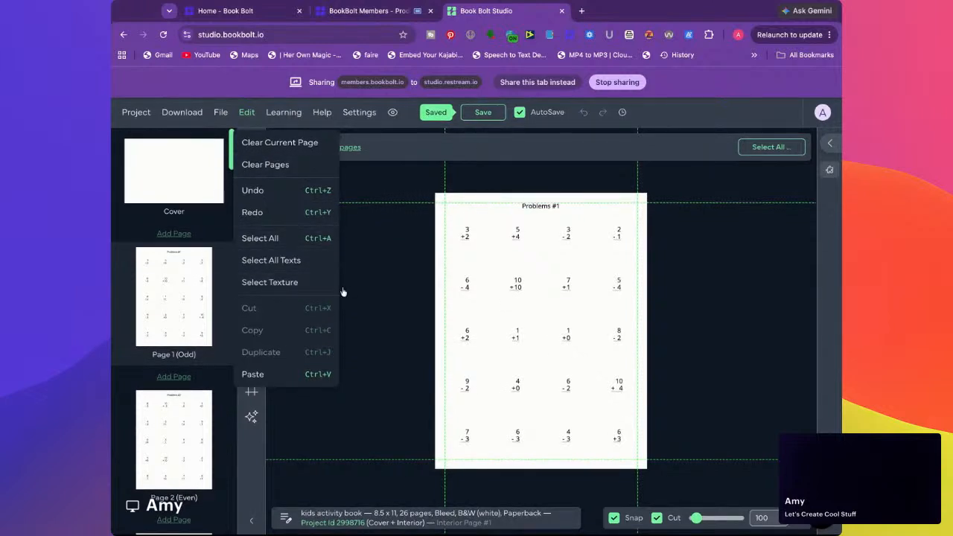
pyautogui.click(551, 207)
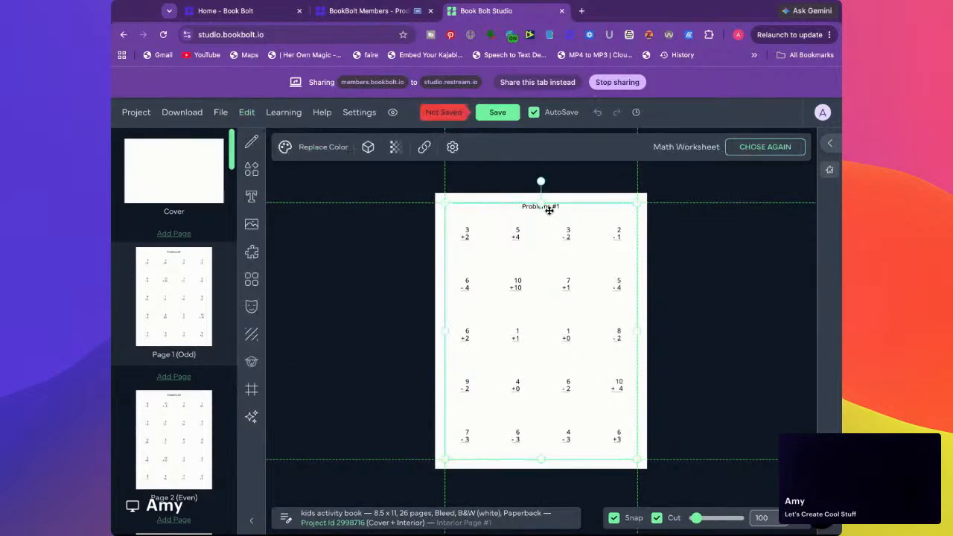
pyautogui.click(362, 293)
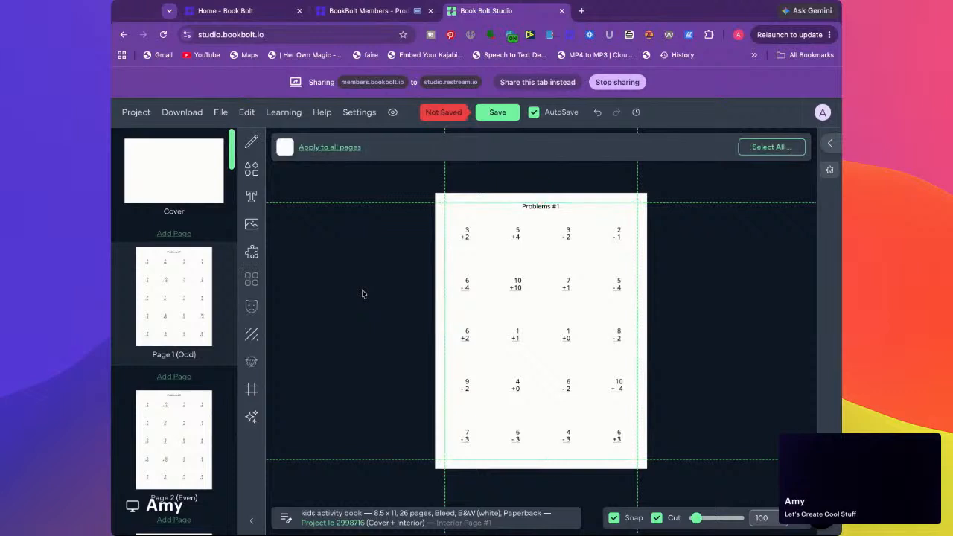
pyautogui.click(532, 310)
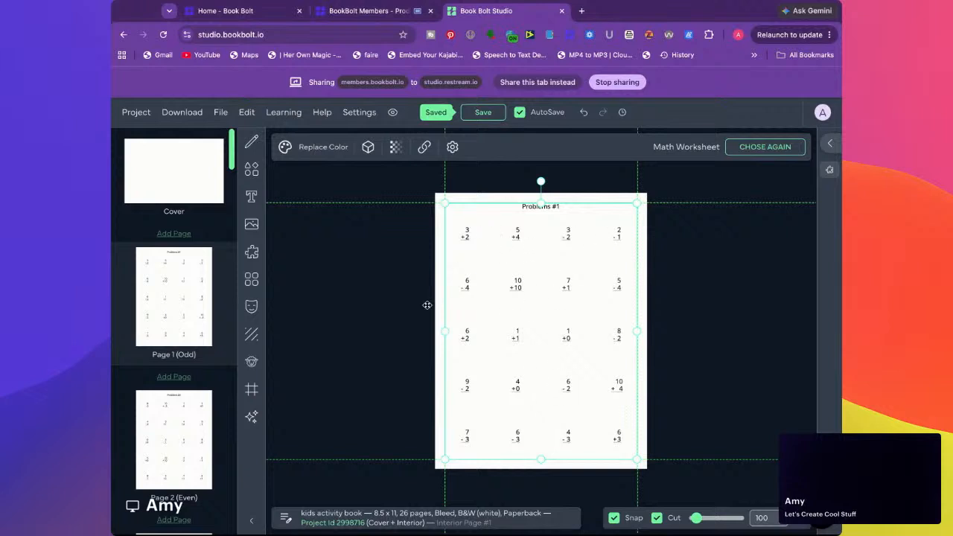
# Examine the worksheet on page 2 and the solution sheets on pages 16 and 15
pyautogui.click(171, 413)
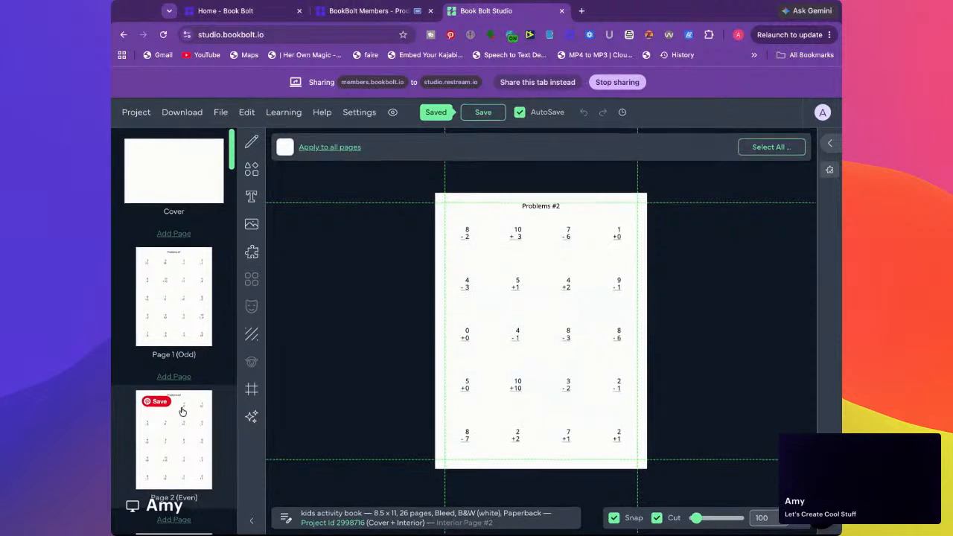
pyautogui.scroll(-3, 183, 414)
pyautogui.scroll(-20, 184, 409)
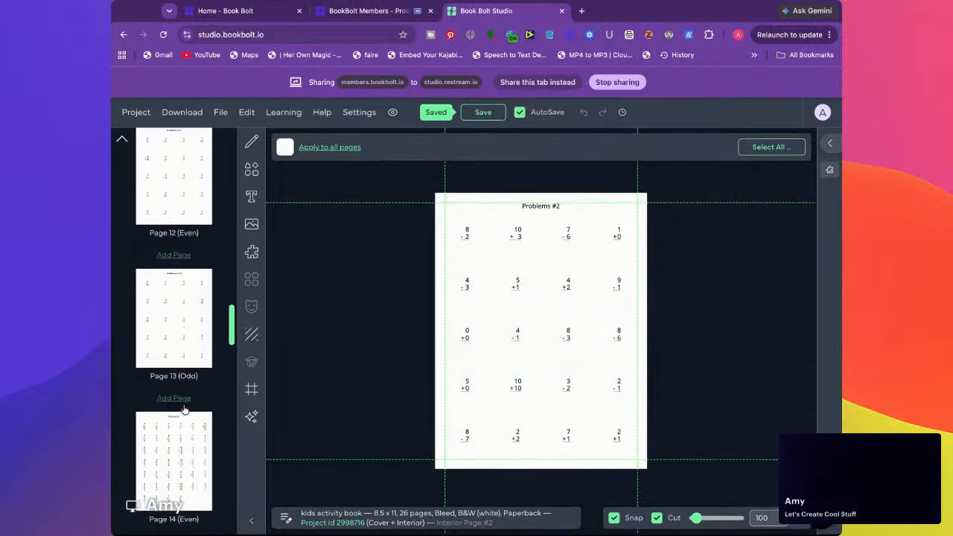
pyautogui.scroll(-2, 184, 409)
pyautogui.click(184, 409)
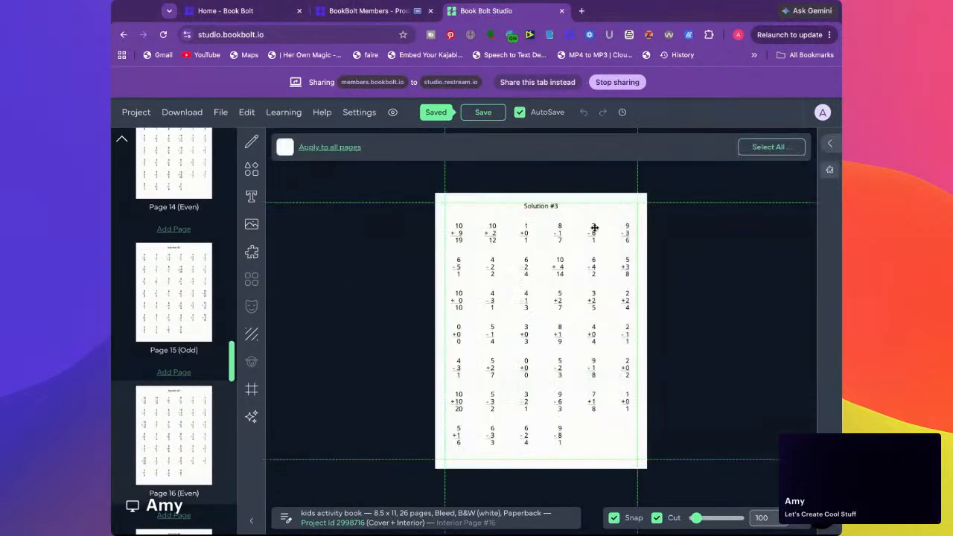
pyautogui.click(187, 303)
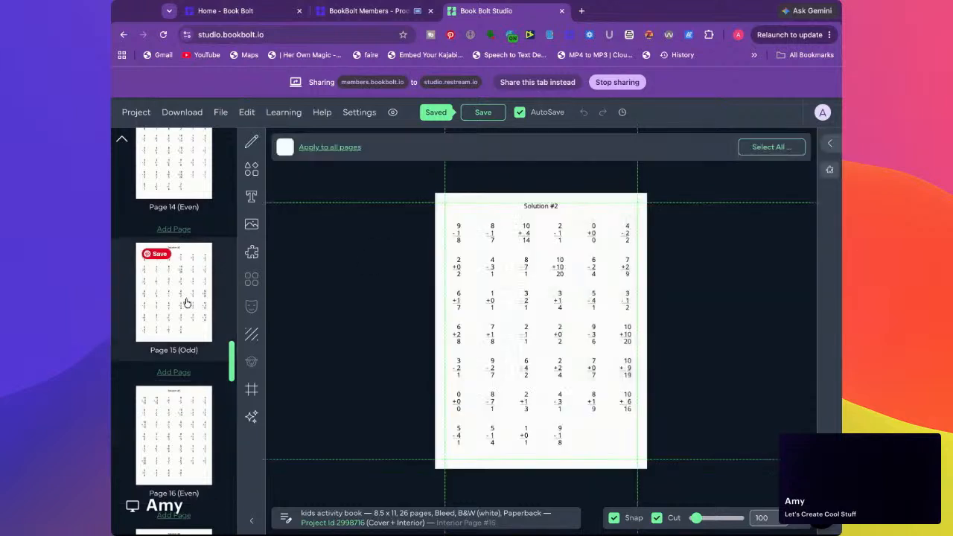
pyautogui.scroll(-1, 187, 381)
pyautogui.scroll(-10, 187, 381)
pyautogui.scroll(20, 186, 380)
pyautogui.scroll(5, 174, 328)
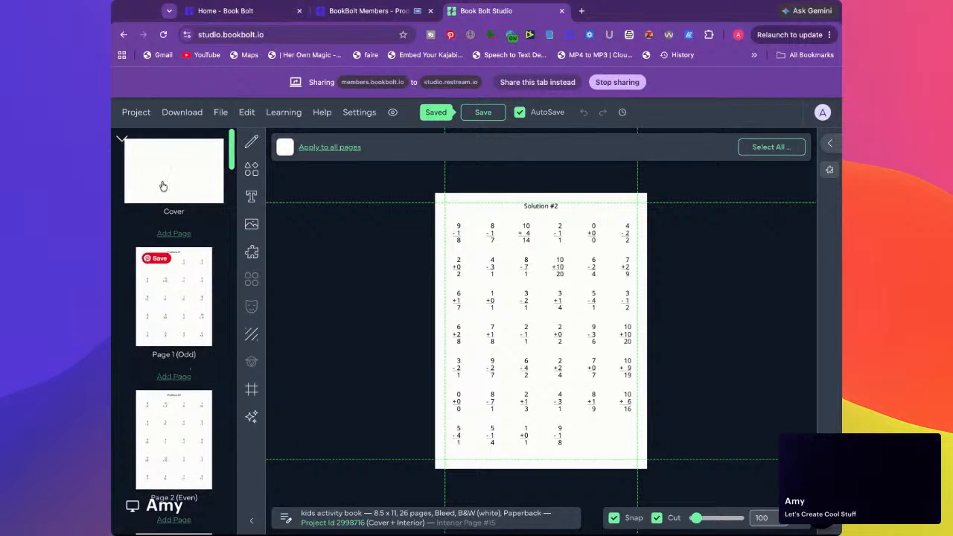
# View the book's cover template and check the download options for the project
pyautogui.click(163, 180)
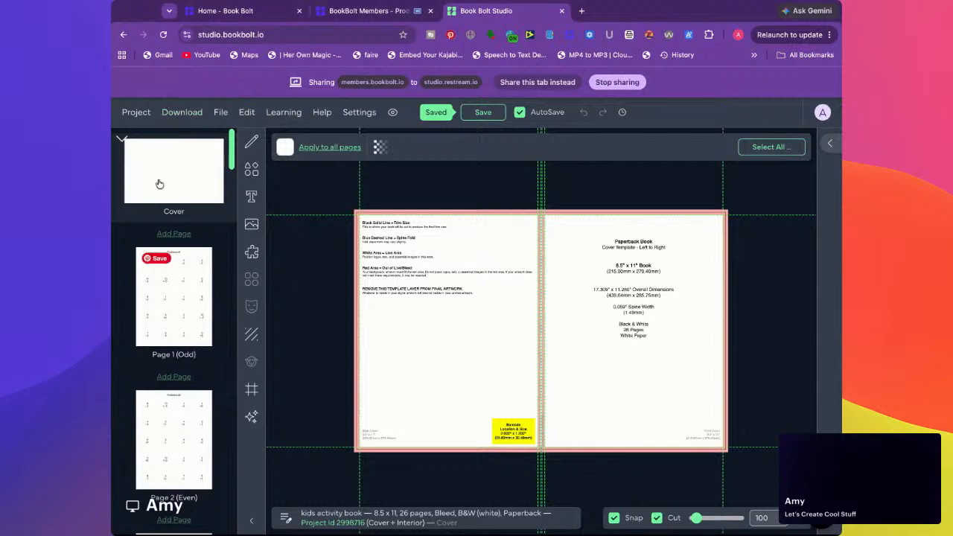
pyautogui.scroll(-4, 203, 494)
pyautogui.scroll(-8, 204, 494)
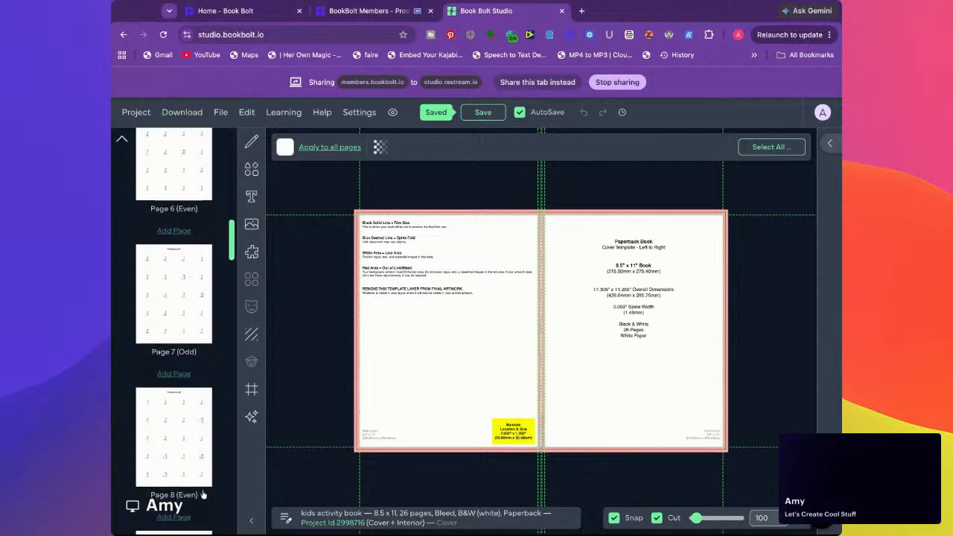
pyautogui.scroll(12, 203, 495)
pyautogui.click(182, 113)
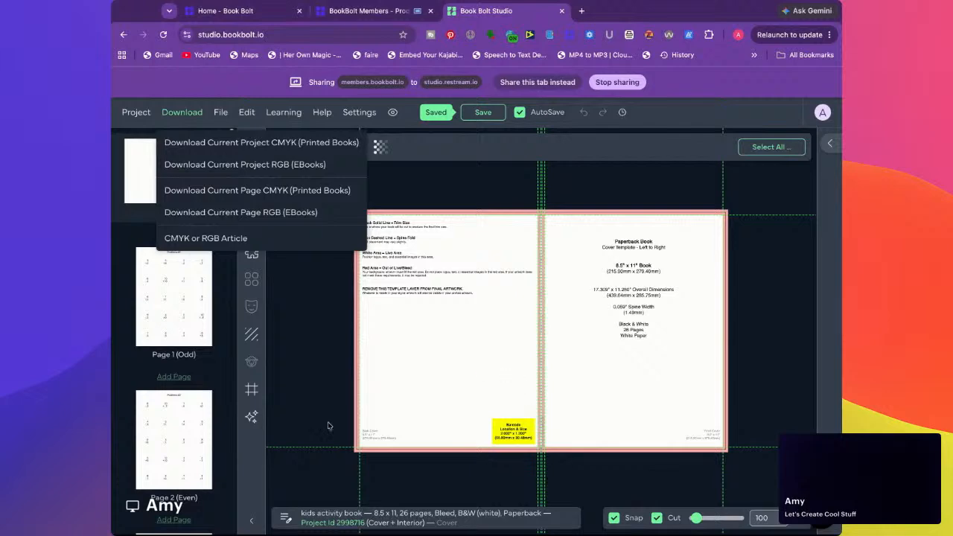
pyautogui.click(209, 385)
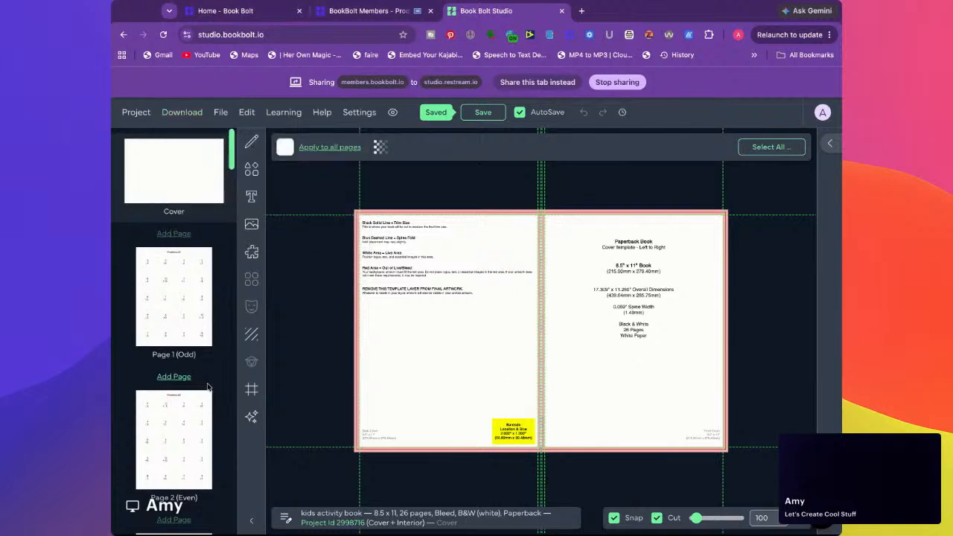
# Reopen the Interior Templates Library and browse back through its maze and notebook templates
pyautogui.click(252, 253)
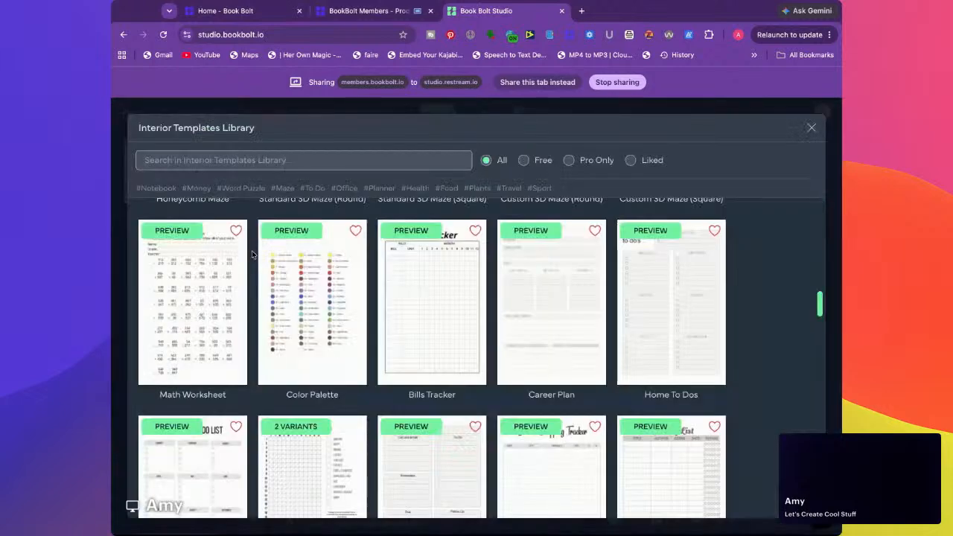
pyautogui.scroll(10, 253, 276)
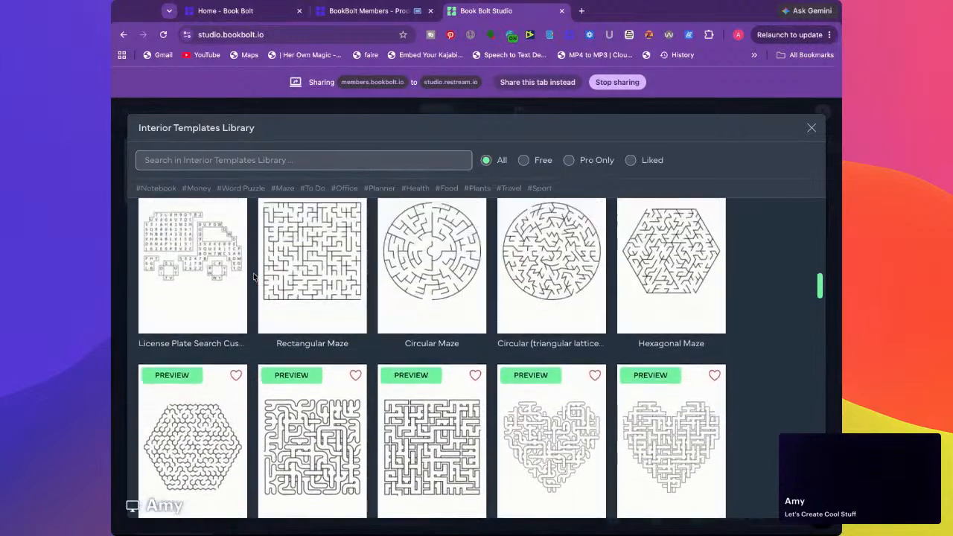
pyautogui.scroll(10, 477, 357)
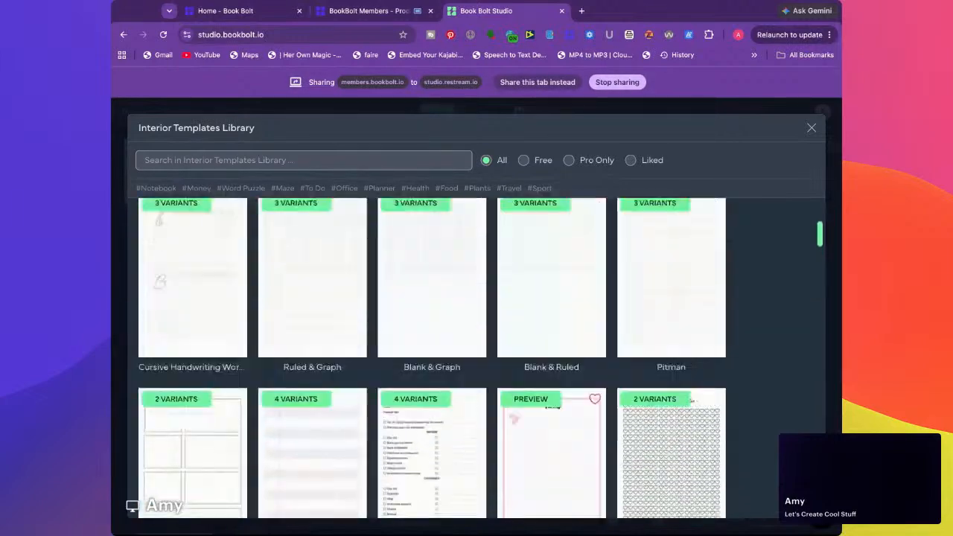
# Look over the Book Bolt homepage, return to Book Bolt Studio and close the Interior Templates Library
pyautogui.click(238, 11)
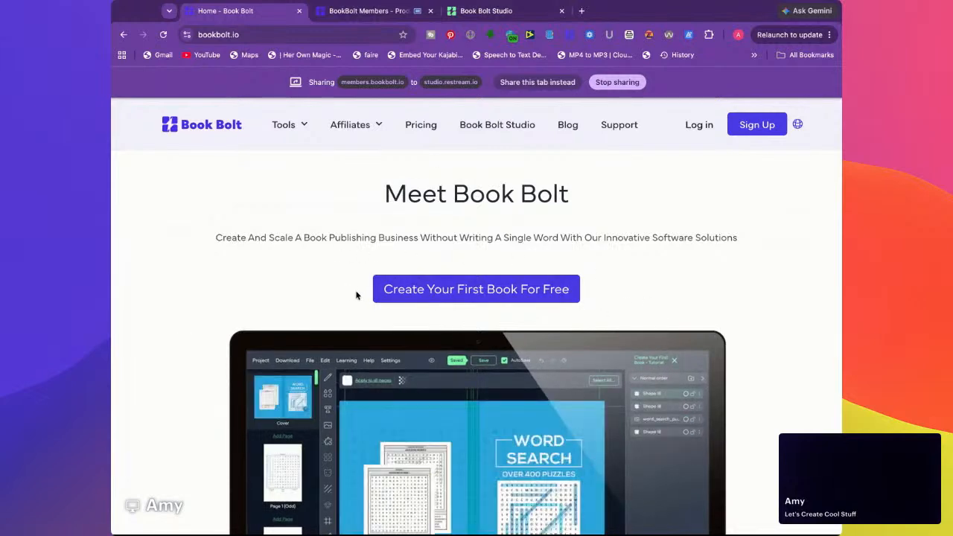
pyautogui.scroll(-3, 361, 295)
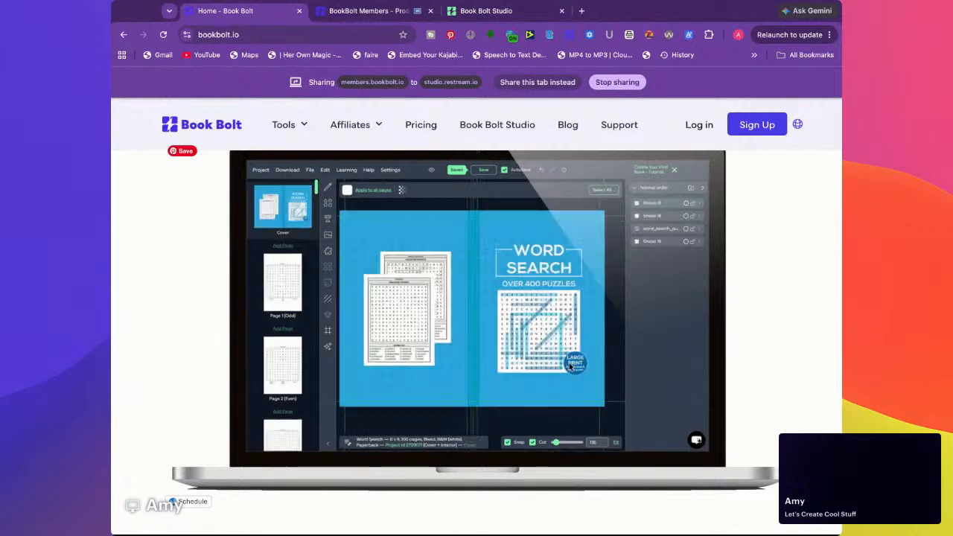
pyautogui.click(491, 14)
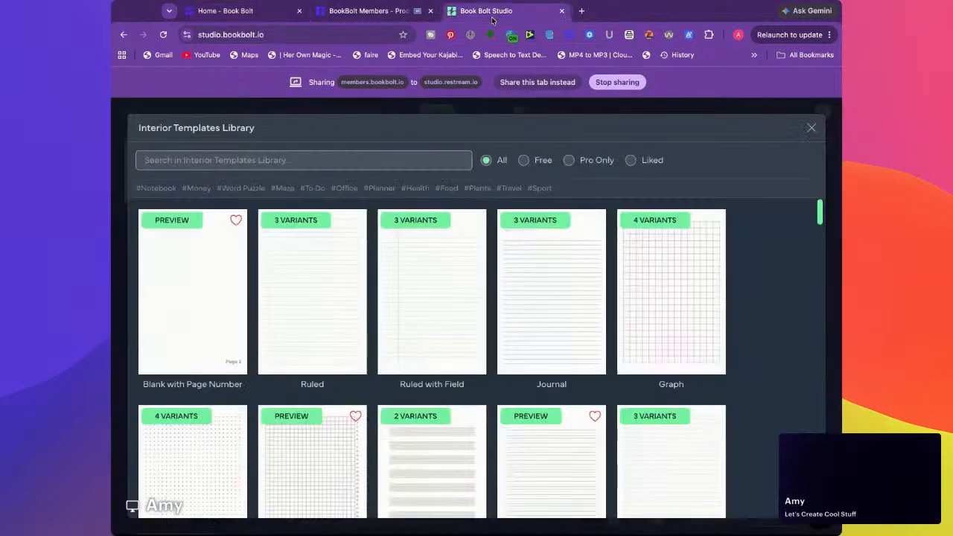
pyautogui.click(806, 130)
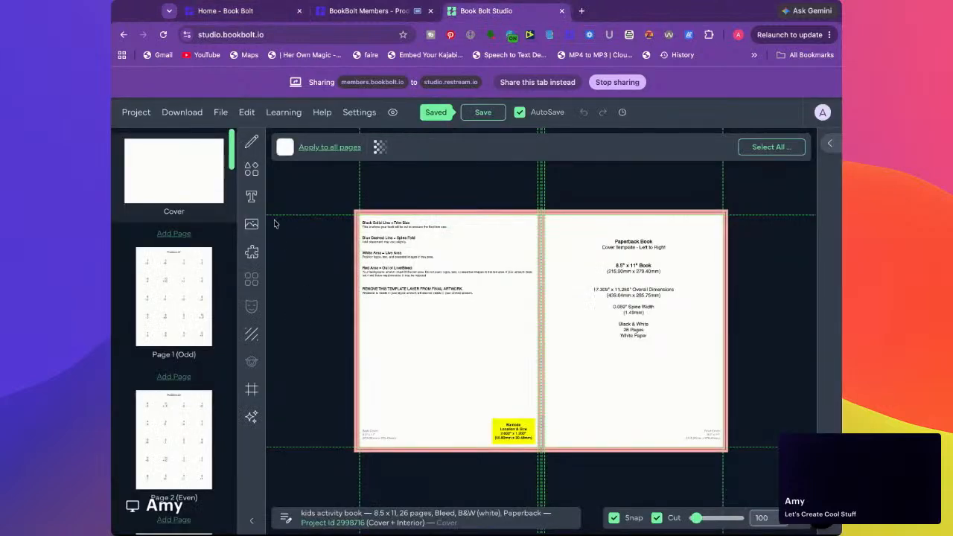
# Open the Woodland Creature project from the saved projects and display its cover
pyautogui.click(188, 281)
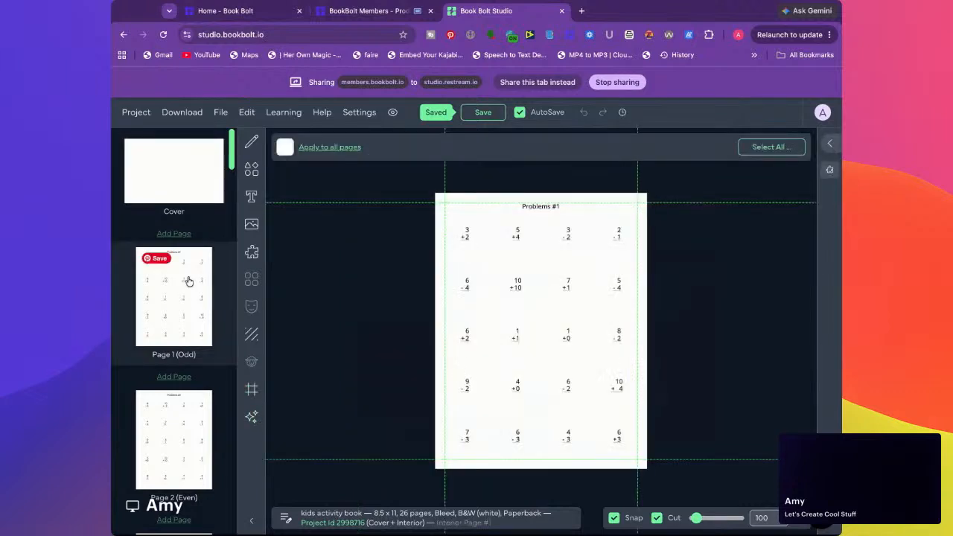
pyautogui.click(135, 114)
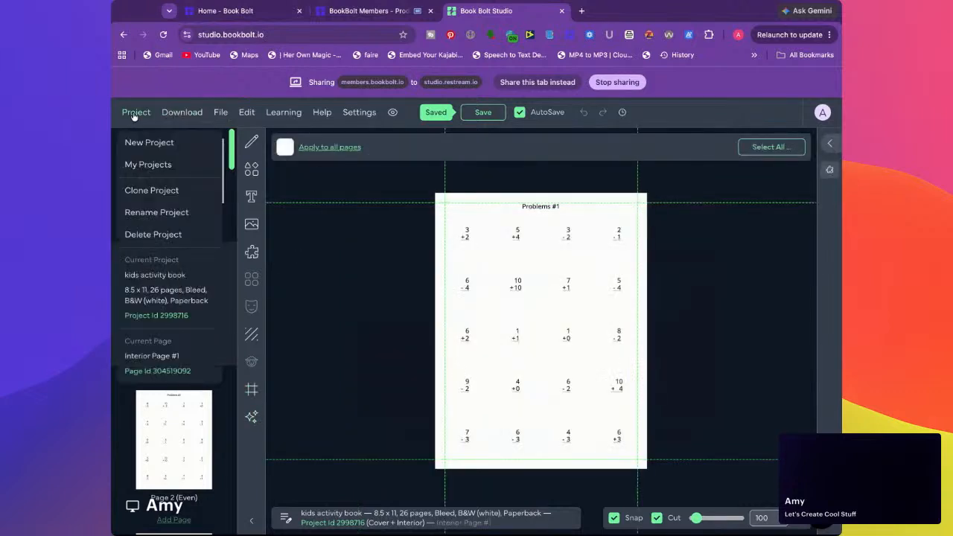
pyautogui.click(140, 164)
pyautogui.scroll(-5, 298, 313)
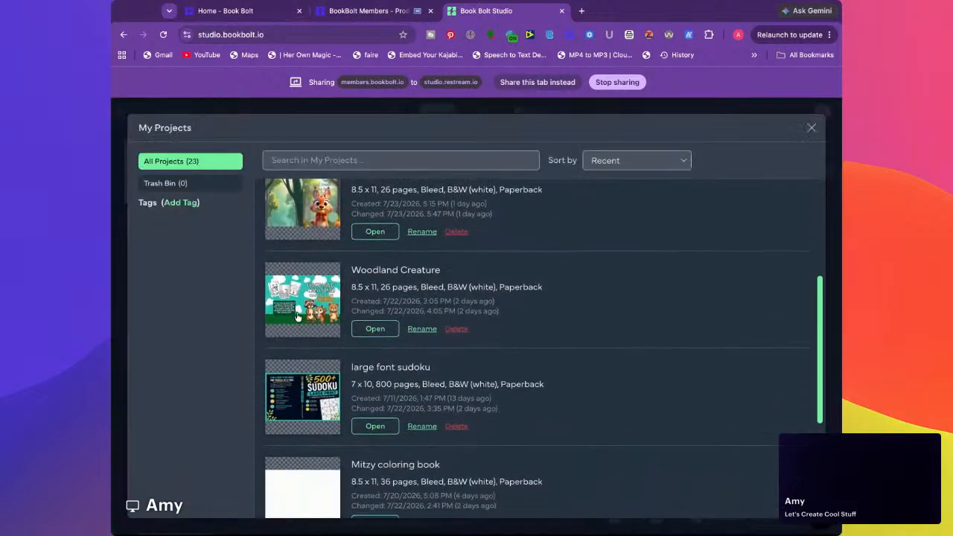
pyautogui.click(319, 288)
pyautogui.scroll(4, 224, 303)
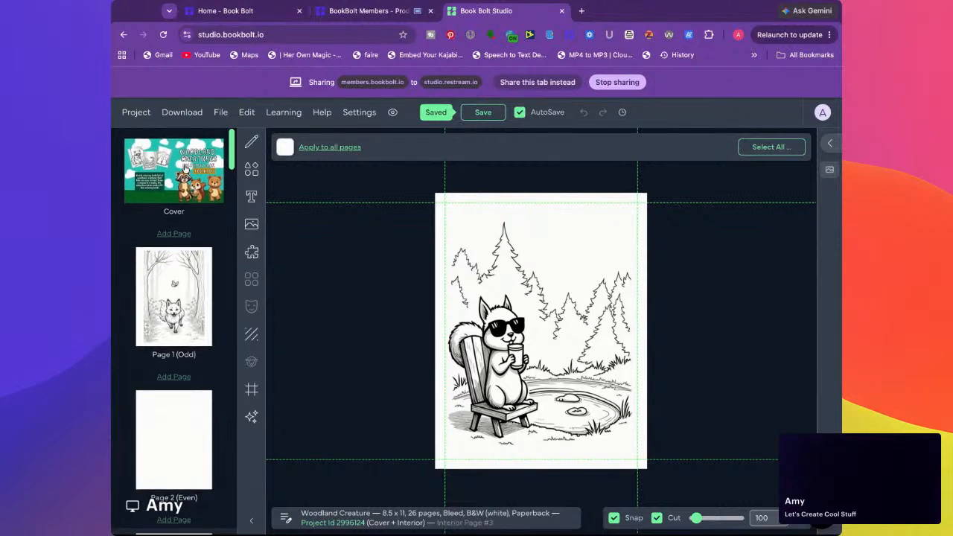
pyautogui.click(185, 169)
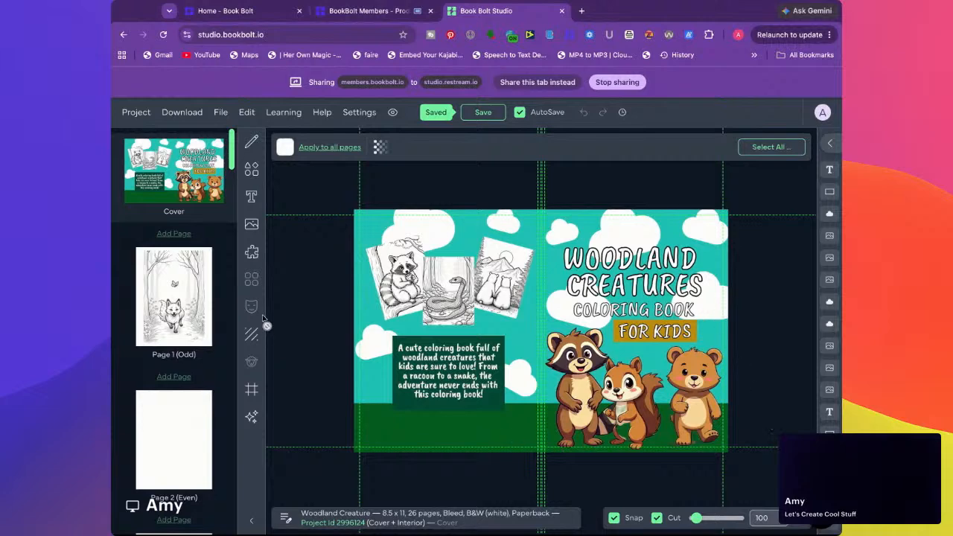
# Display interior page 1 of the Woodland Creature project and look through its first coloring pages
pyautogui.click(171, 294)
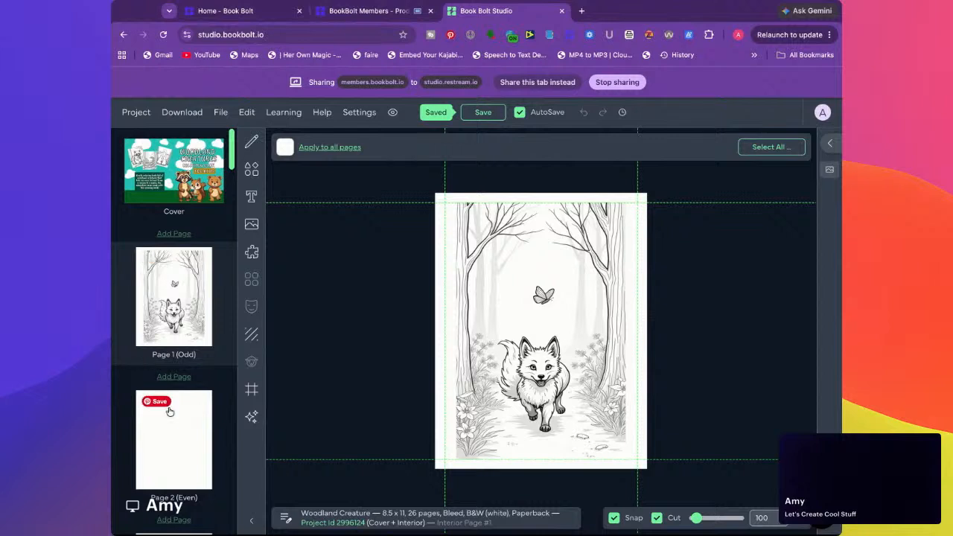
pyautogui.scroll(-2, 164, 406)
pyautogui.scroll(-1, 170, 414)
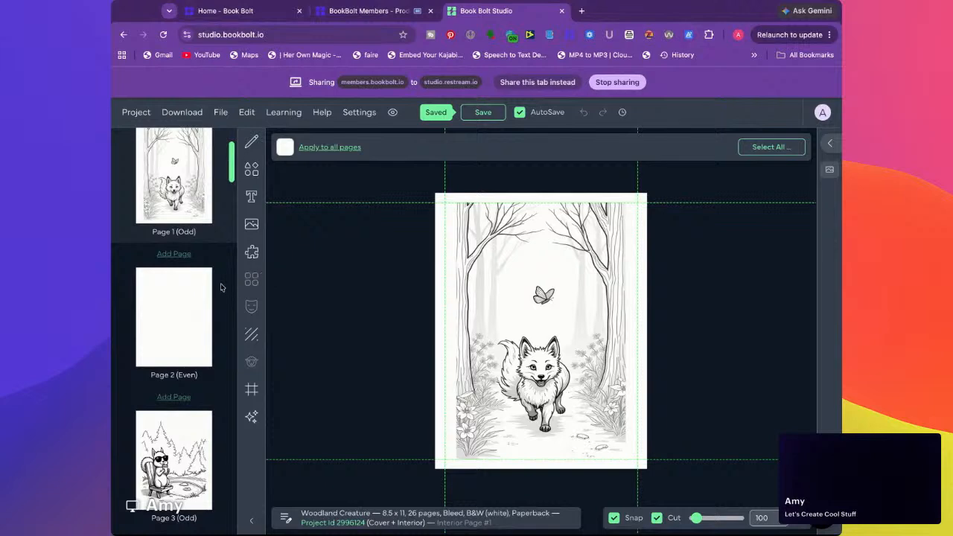
pyautogui.scroll(-5, 220, 287)
pyautogui.scroll(5, 220, 287)
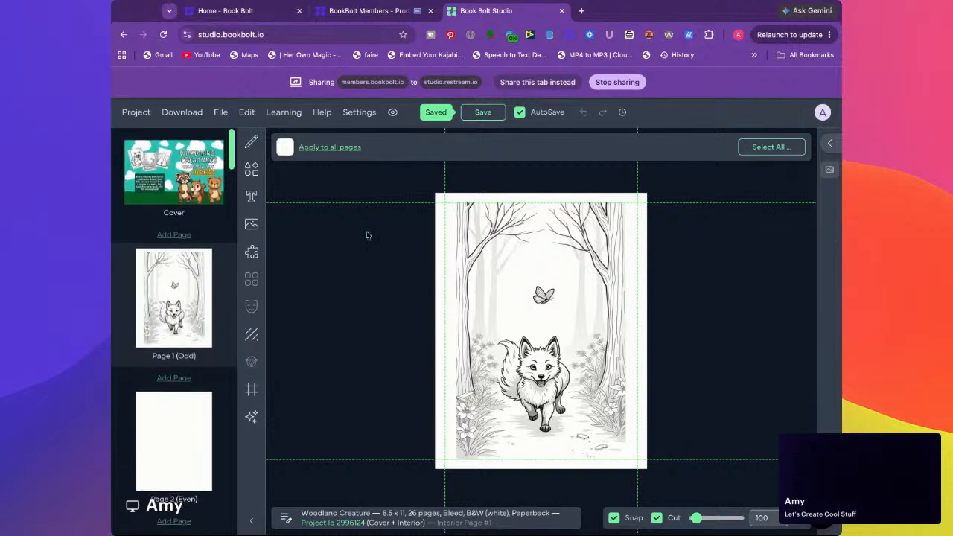
# Switch to Book Bolt's Product Search and search for the keywords "kids activity book"
pyautogui.click(343, 15)
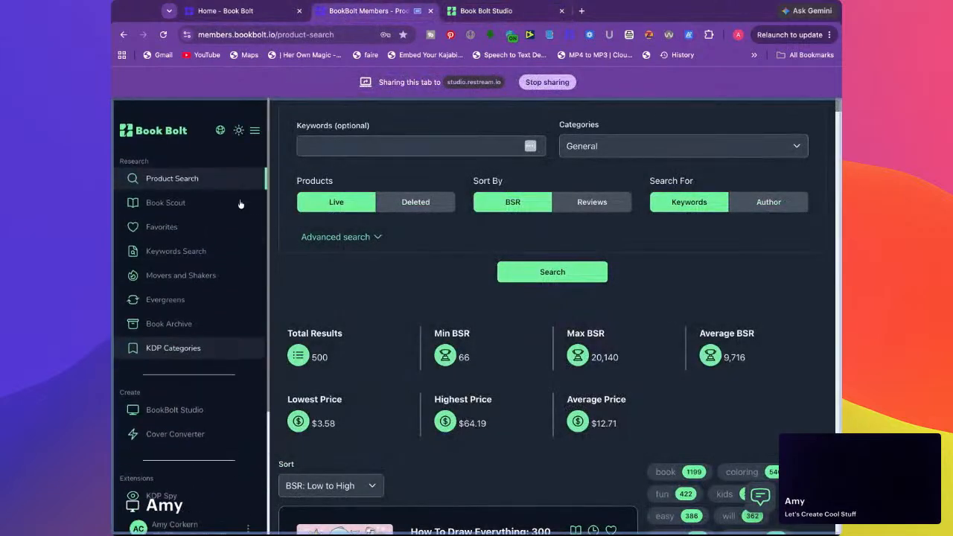
pyautogui.click(350, 146)
pyautogui.write('kids activity book')
pyautogui.press('Return')
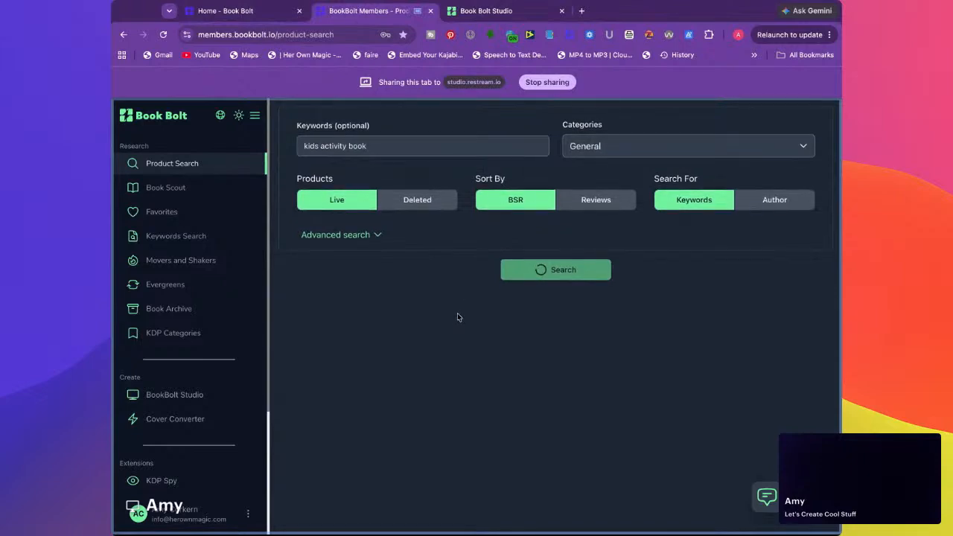
# Review the search statistics and top-ranked books, and open the Amazon listing for the Scissor Skills Preschool Activity Book
pyautogui.scroll(-5, 459, 314)
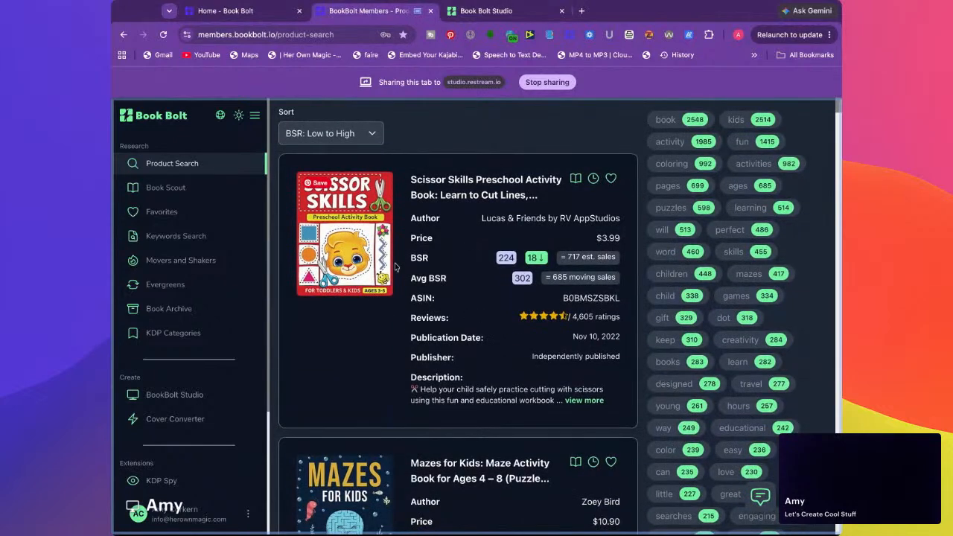
pyautogui.scroll(2, 354, 295)
pyautogui.scroll(2, 353, 295)
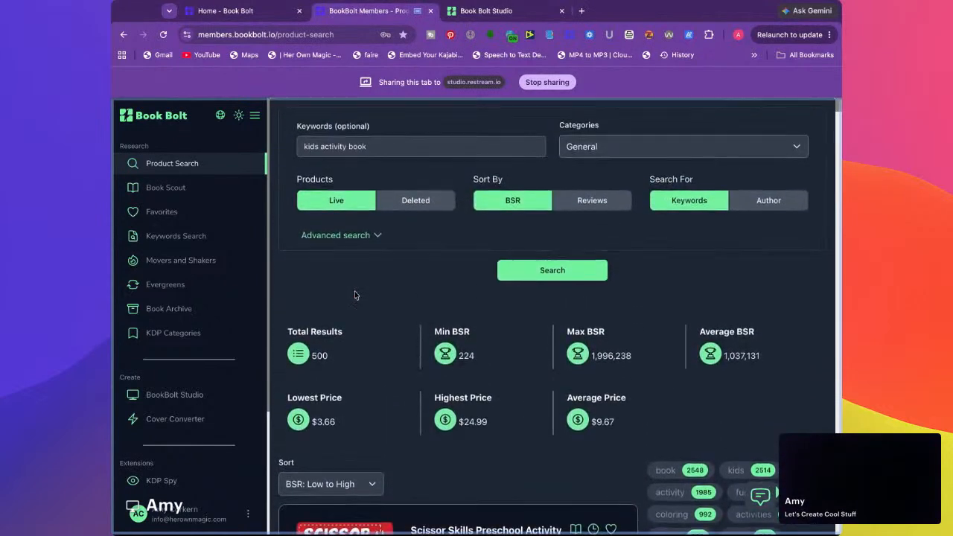
pyautogui.scroll(-10, 352, 279)
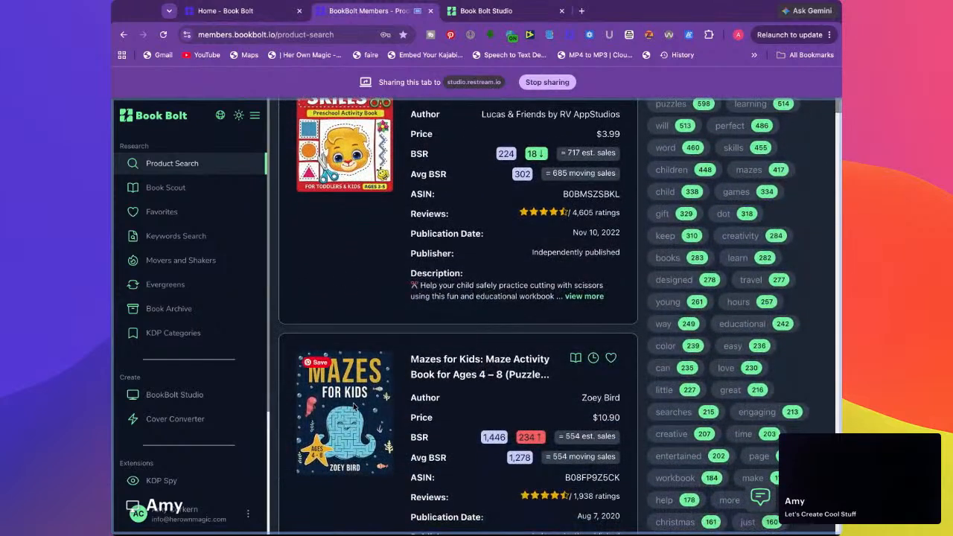
pyautogui.scroll(4, 363, 248)
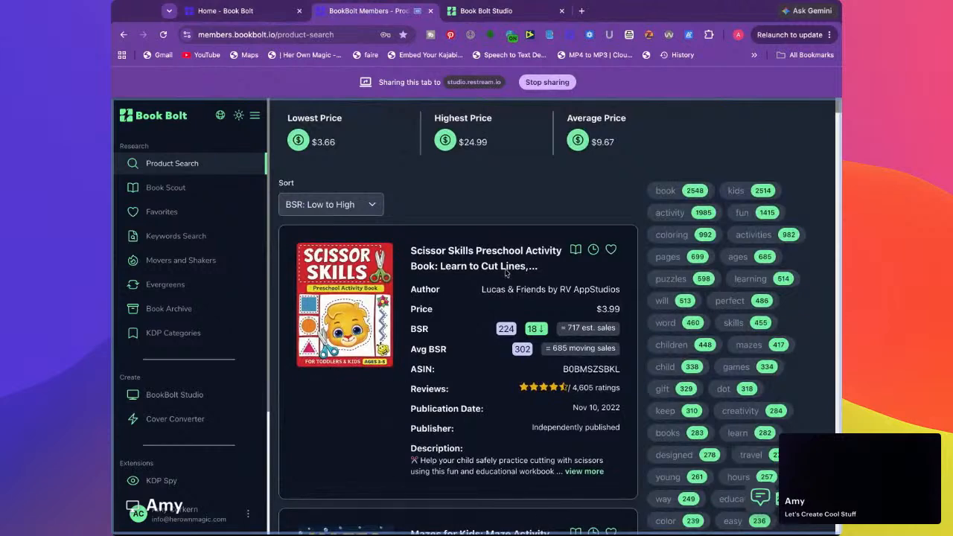
pyautogui.click(474, 253)
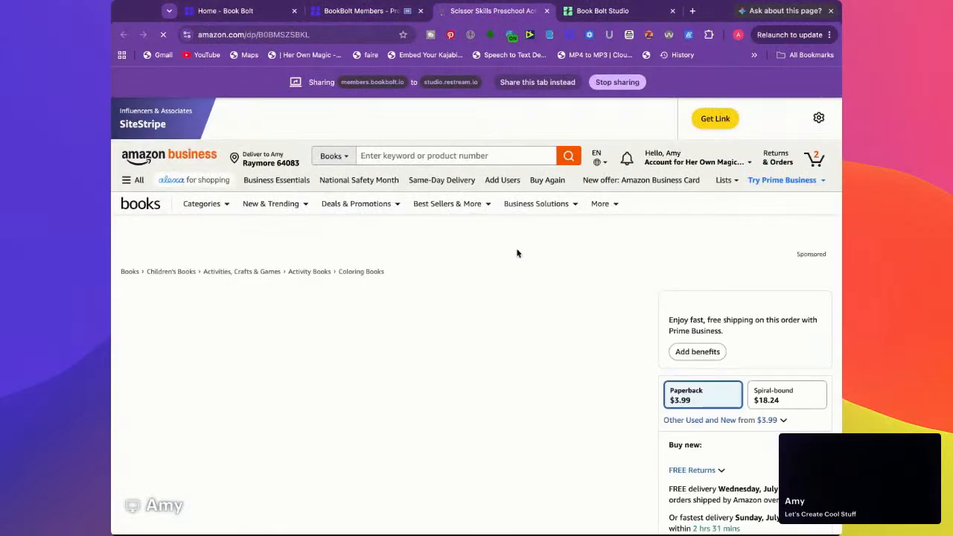
# Inspect the enlarged front and back cover images in the Scissor Skills book's Amazon listing
pyautogui.scroll(-2, 501, 271)
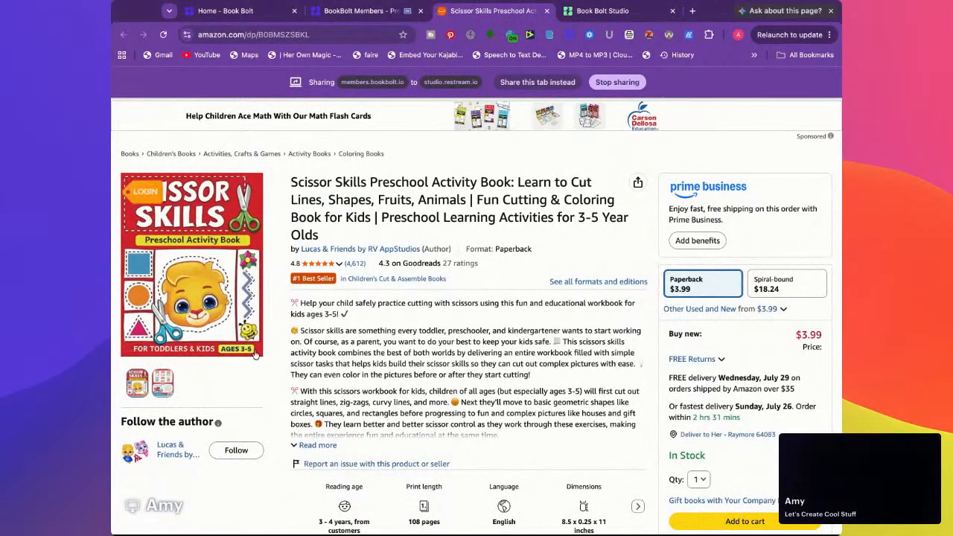
pyautogui.click(193, 283)
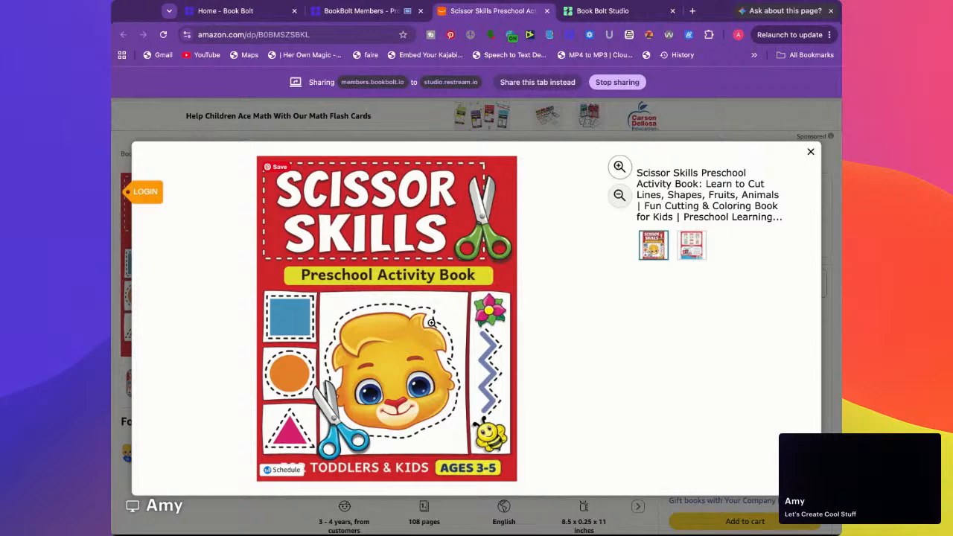
pyautogui.click(811, 154)
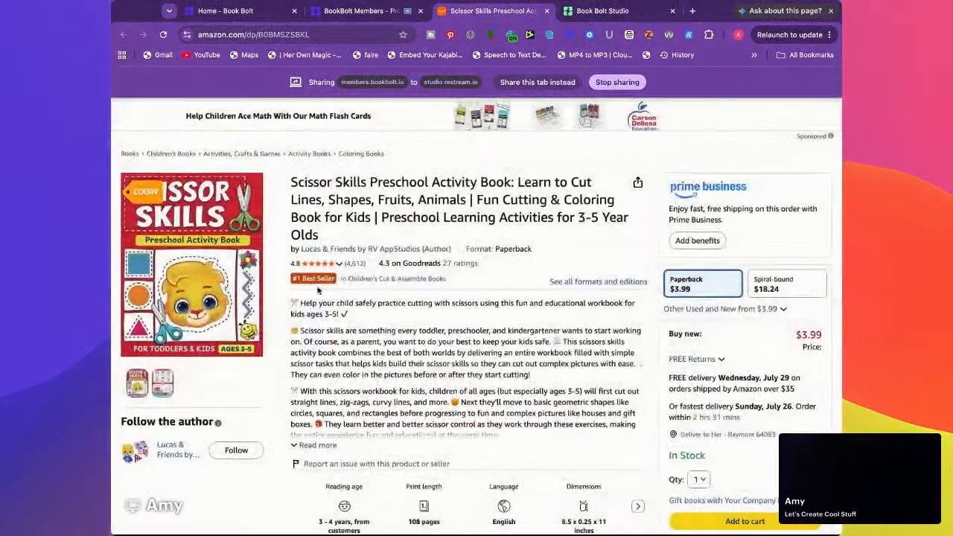
pyautogui.click(197, 252)
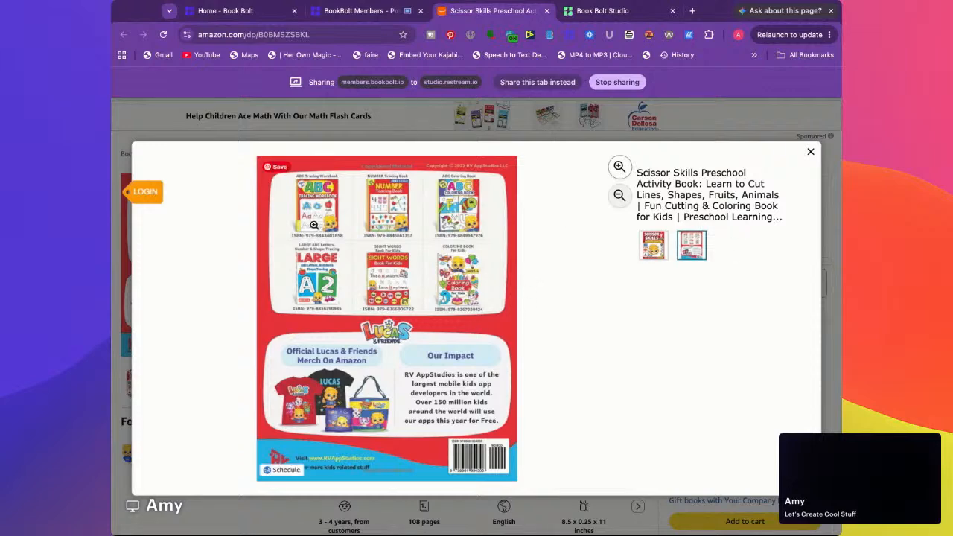
pyautogui.click(811, 152)
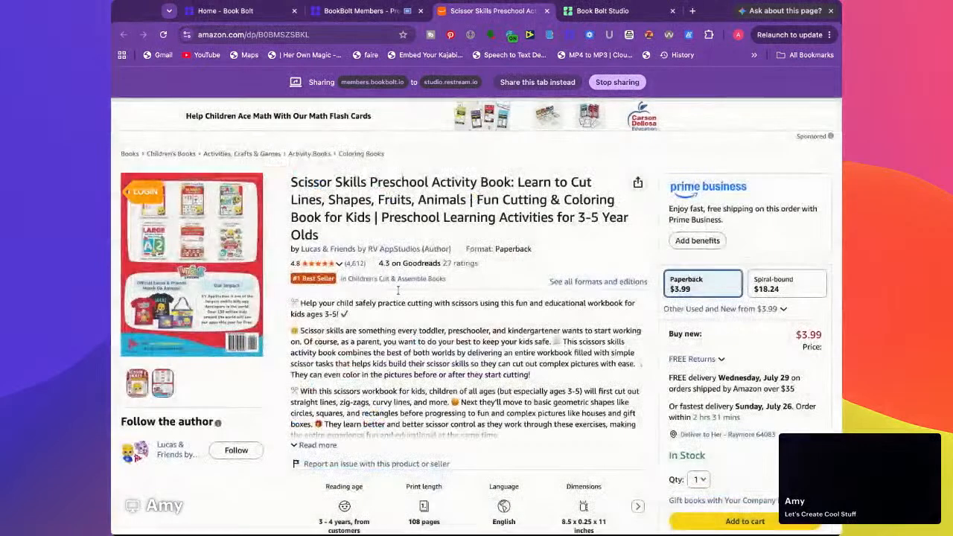
pyautogui.click(225, 261)
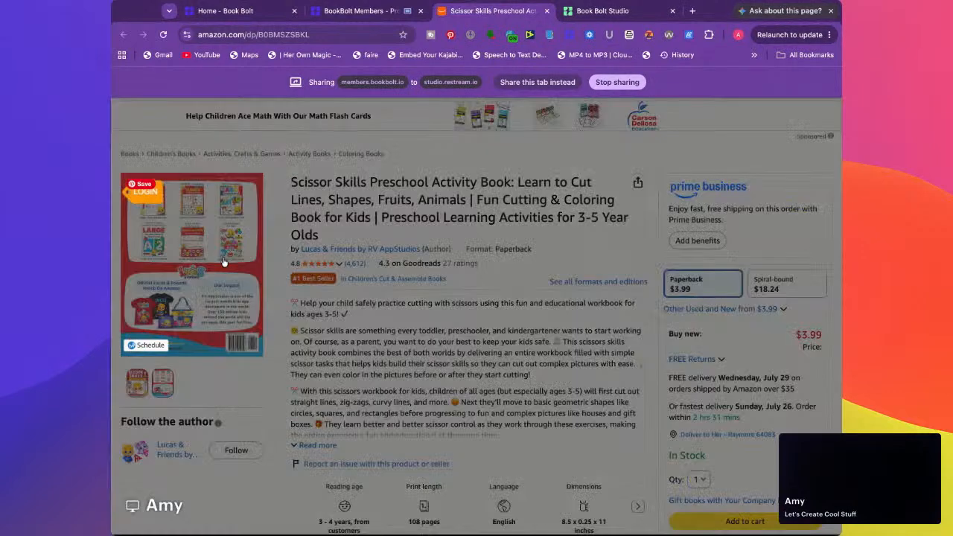
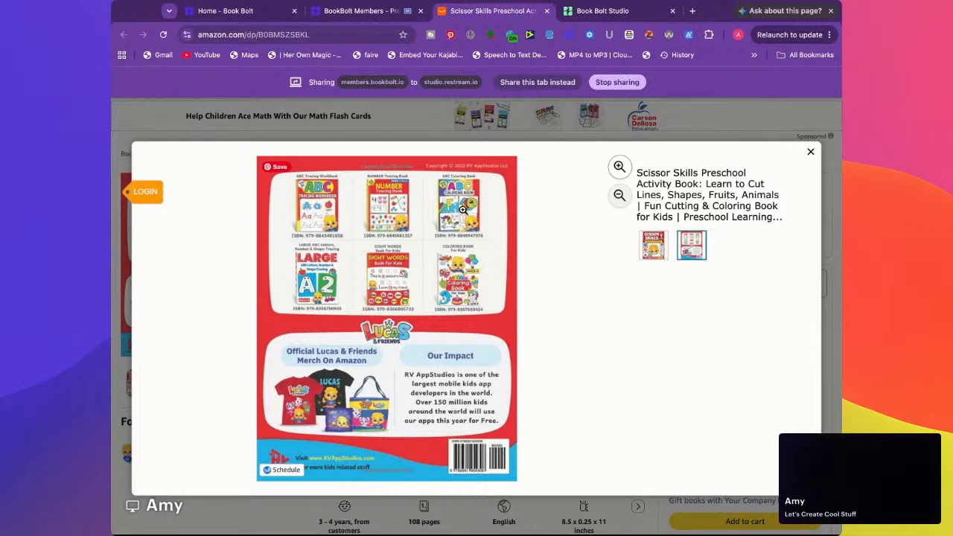
# Return to the Book Bolt product results and compare the author and estimated sales of the Preschool Math and Scissor Skills books
pyautogui.click(277, 11)
pyautogui.click(367, 12)
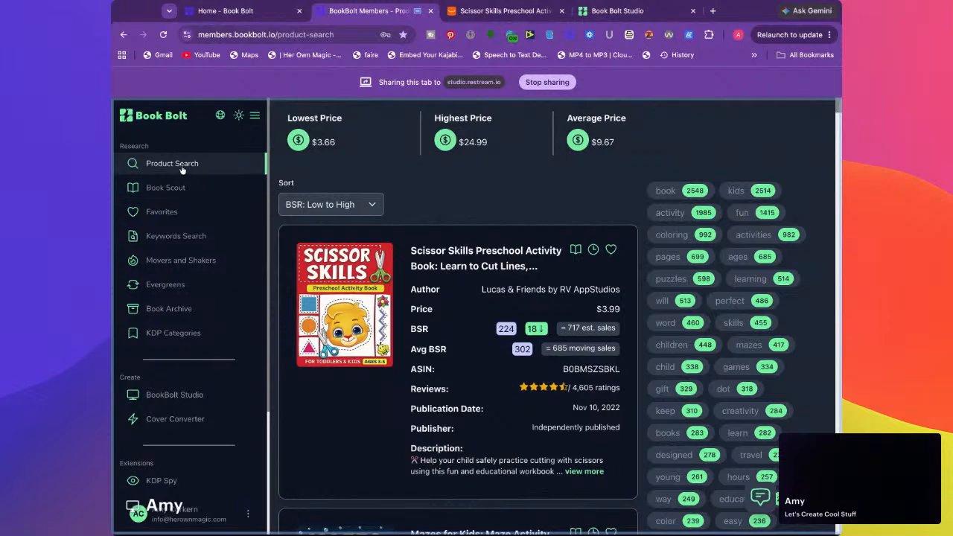
pyautogui.scroll(-3, 380, 221)
pyautogui.scroll(-10, 380, 220)
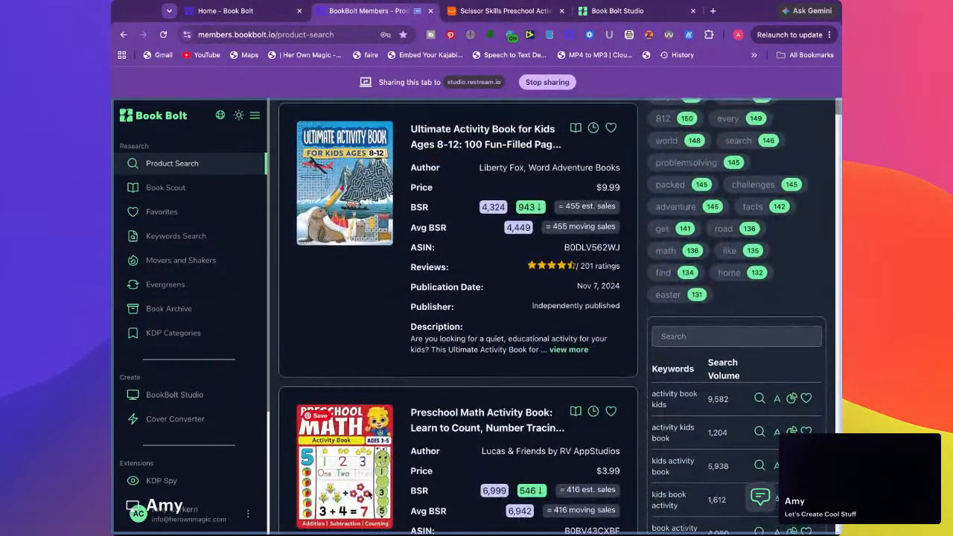
pyautogui.tripleClick(480, 459)
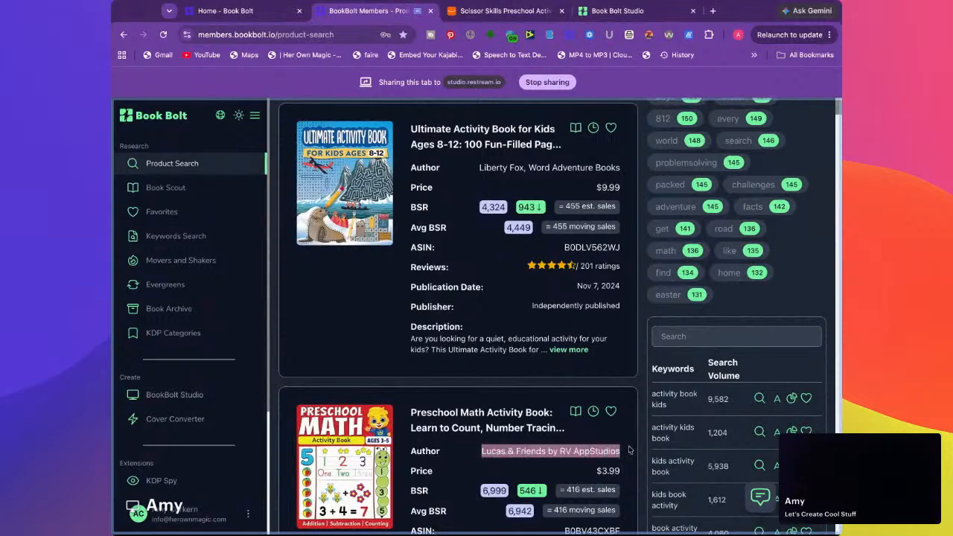
pyautogui.scroll(7, 519, 384)
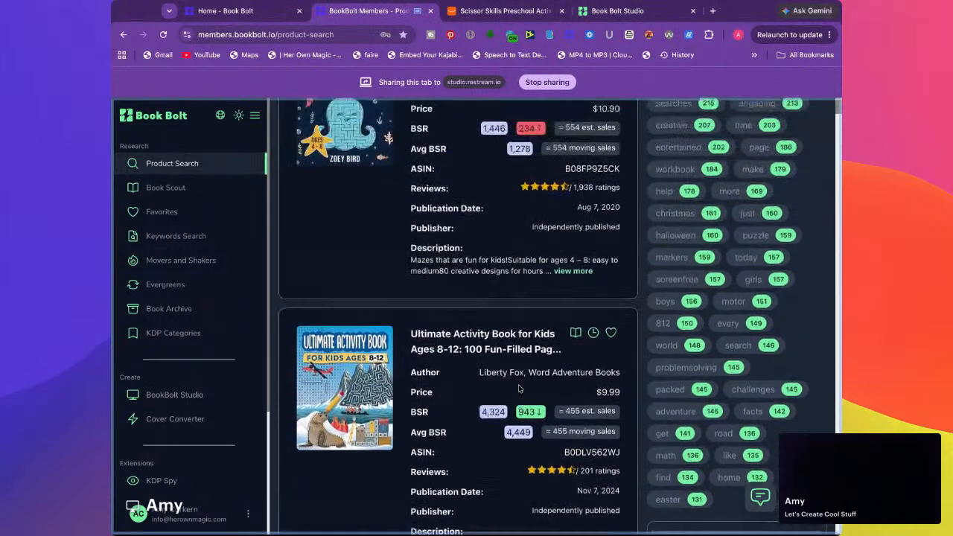
pyautogui.scroll(1, 519, 384)
pyautogui.moveTo(481, 216); pyautogui.dragTo(596, 216)
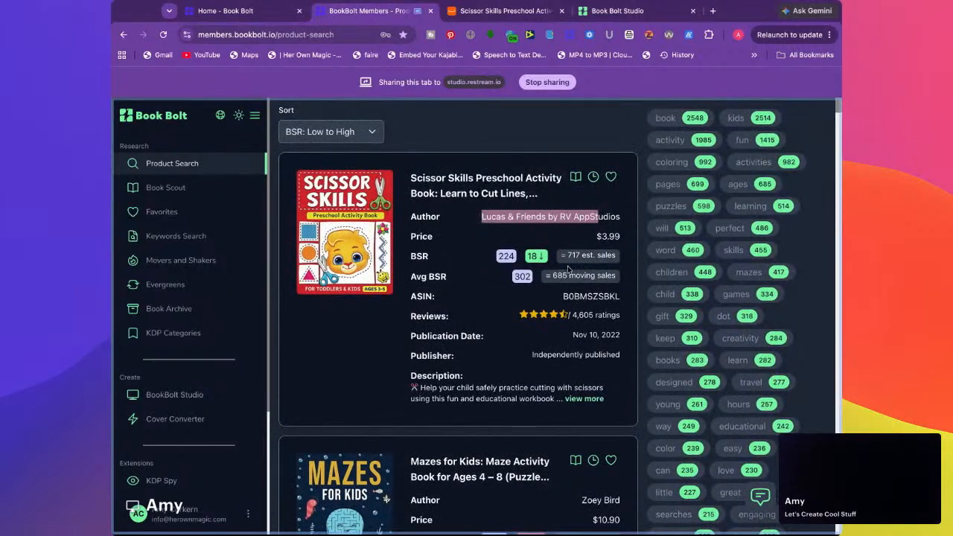
pyautogui.moveTo(568, 256); pyautogui.dragTo(596, 255)
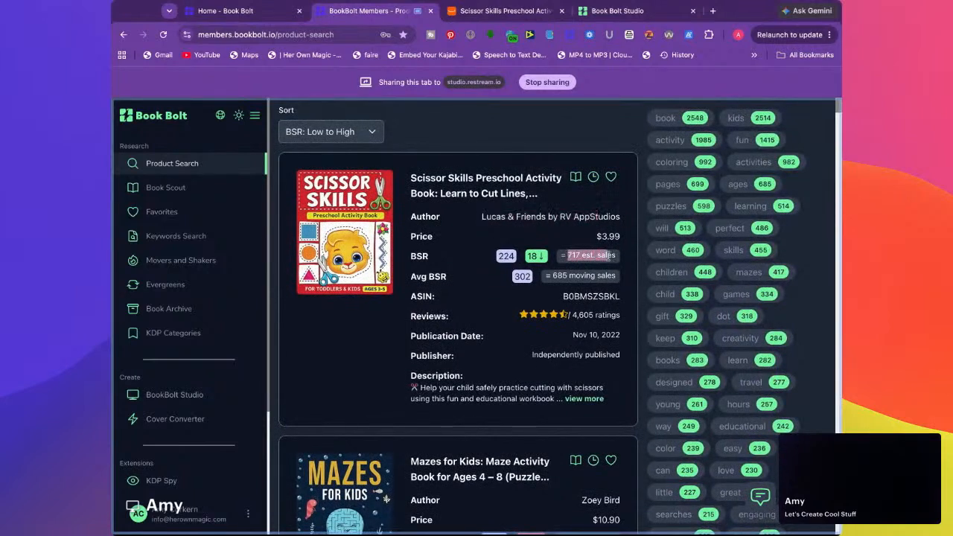
# Browse further down the ranked kids activity books and open the Amazon listing for The Ultimate Road Trip Activity Book
pyautogui.scroll(-1, 511, 310)
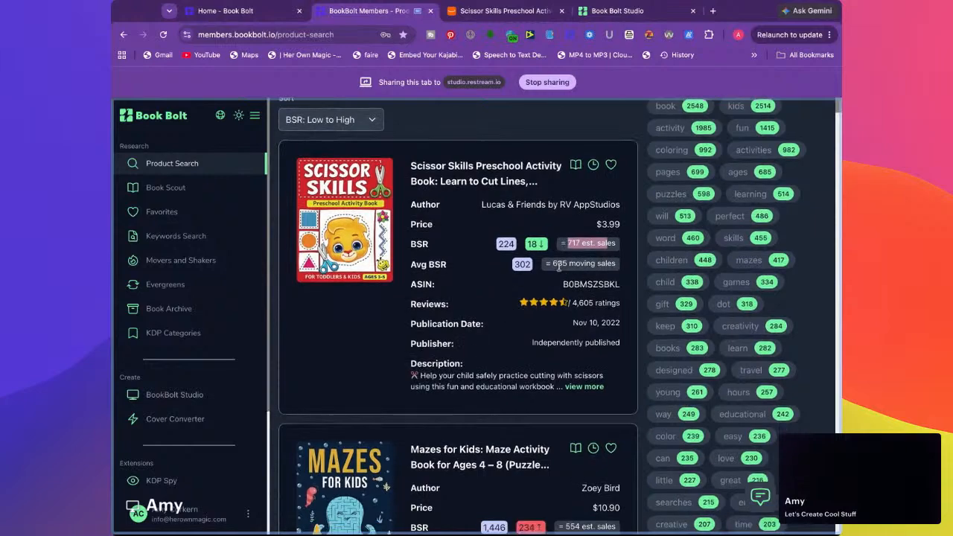
pyautogui.scroll(-8, 484, 303)
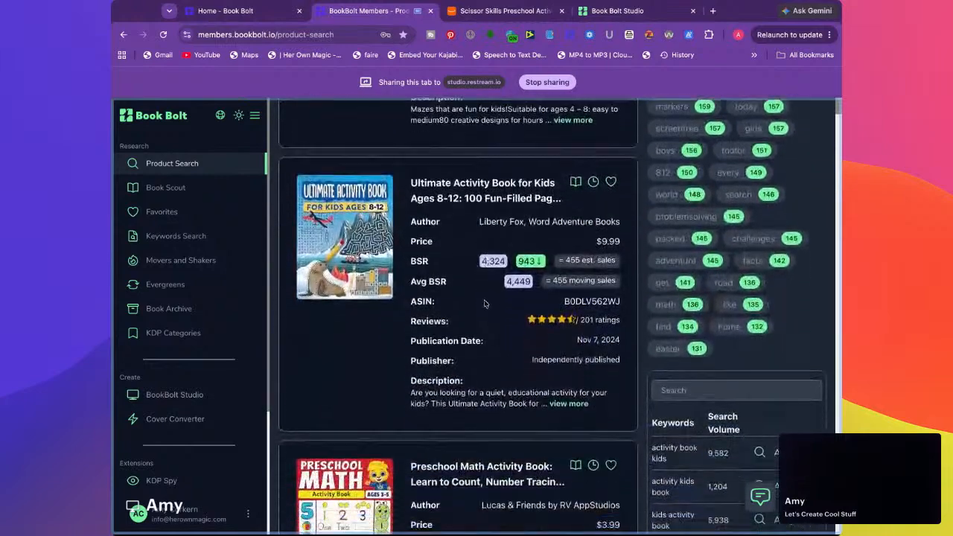
pyautogui.scroll(-5, 484, 303)
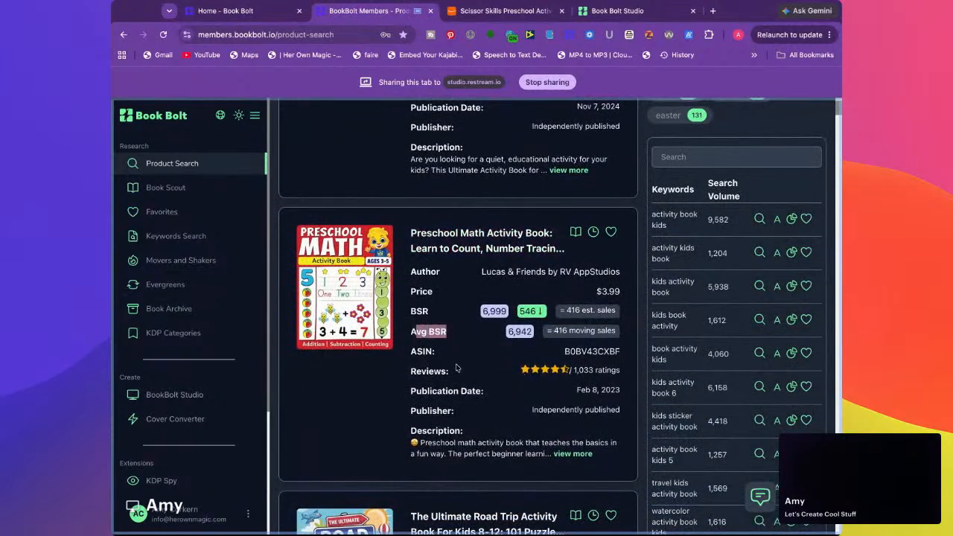
pyautogui.scroll(-3, 457, 368)
pyautogui.scroll(-6, 457, 368)
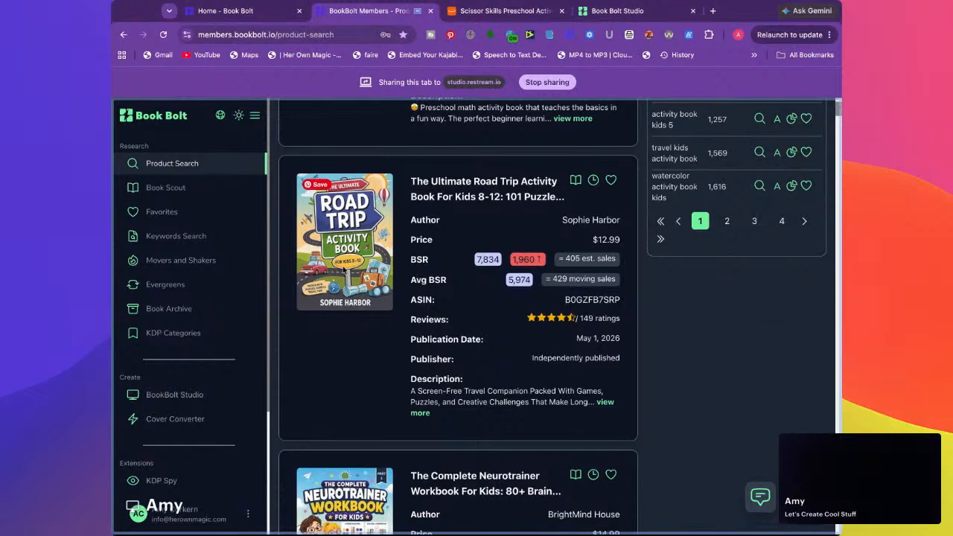
pyautogui.click(469, 196)
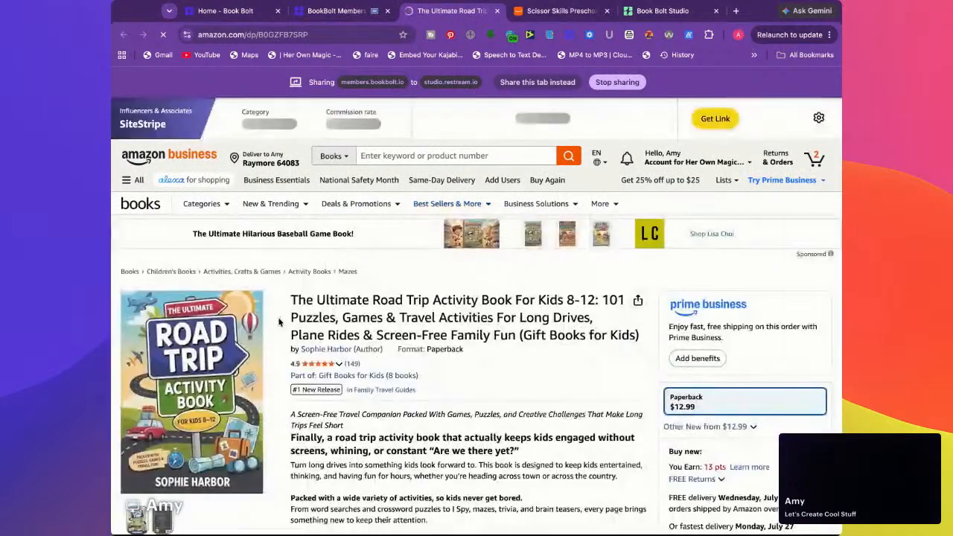
# Preview the back and front cover images in the Road Trip Activity Book's Amazon listing
pyautogui.scroll(-2, 182, 402)
pyautogui.moveTo(167, 401)
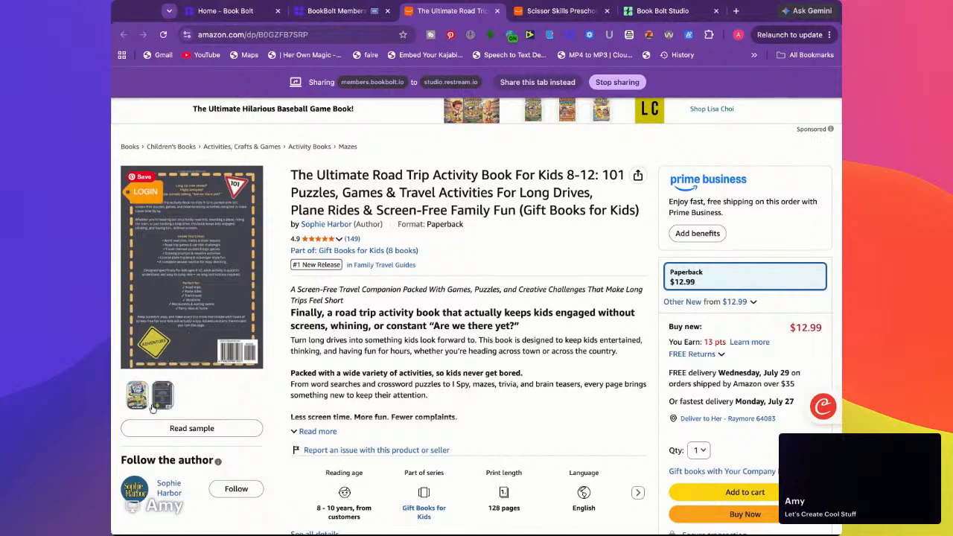
pyautogui.moveTo(137, 403)
pyautogui.moveTo(211, 238)
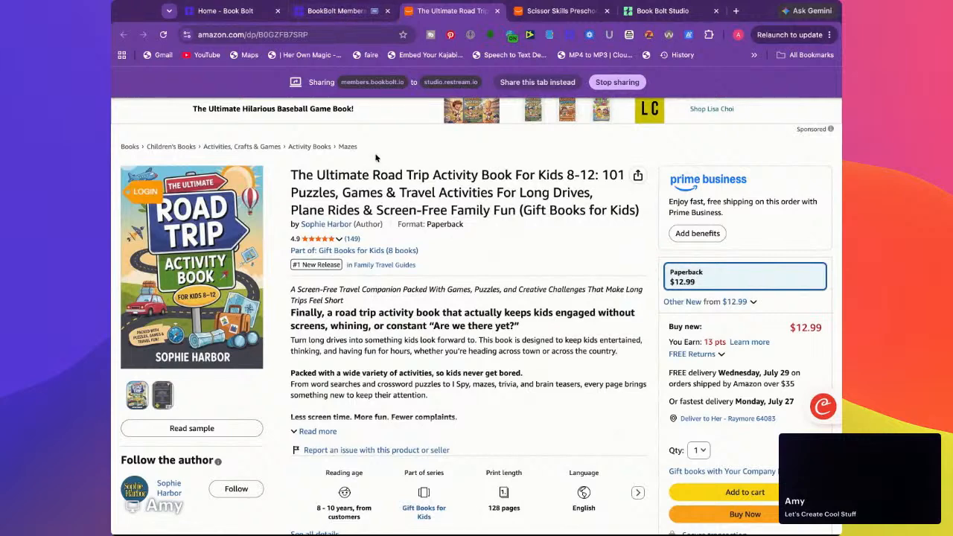
# Return to the Book Bolt product results and open the Amazon listing for The Complete Neurotrainer Workbook For Kids
pyautogui.click(342, 15)
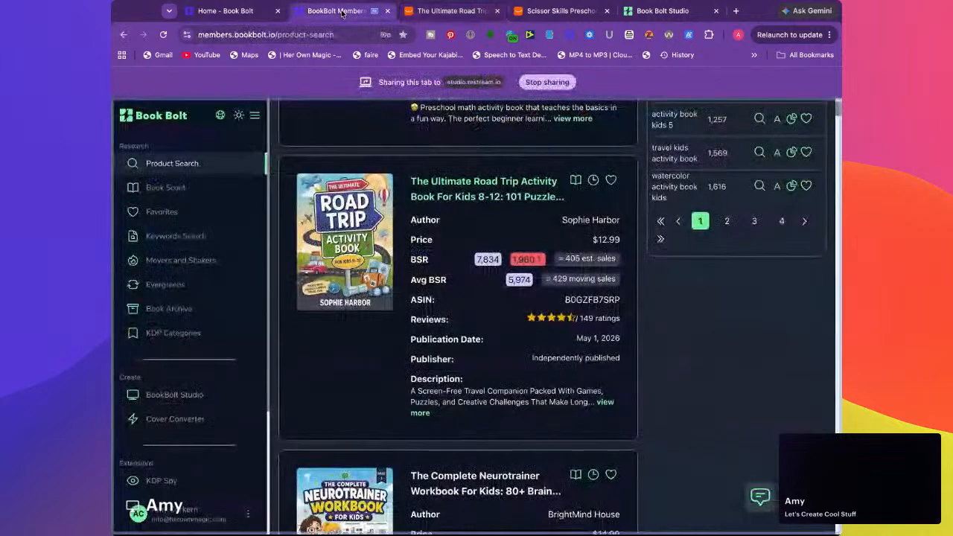
pyautogui.scroll(-5, 333, 253)
pyautogui.scroll(-1, 332, 252)
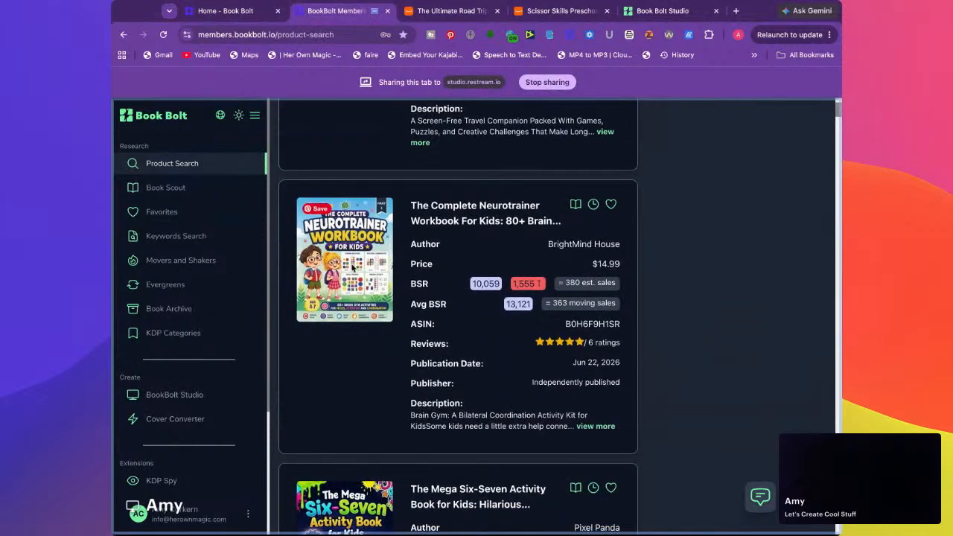
pyautogui.scroll(-1, 349, 313)
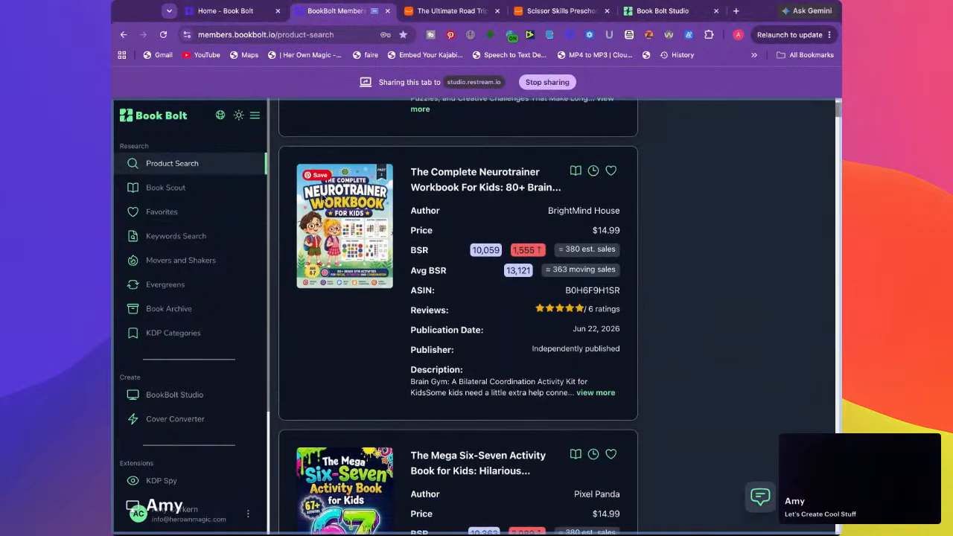
pyautogui.click(464, 179)
# Enlarge the Neurotrainer Workbook's front cover to examine its design, and close the enlarged view
pyautogui.scroll(-1, 338, 335)
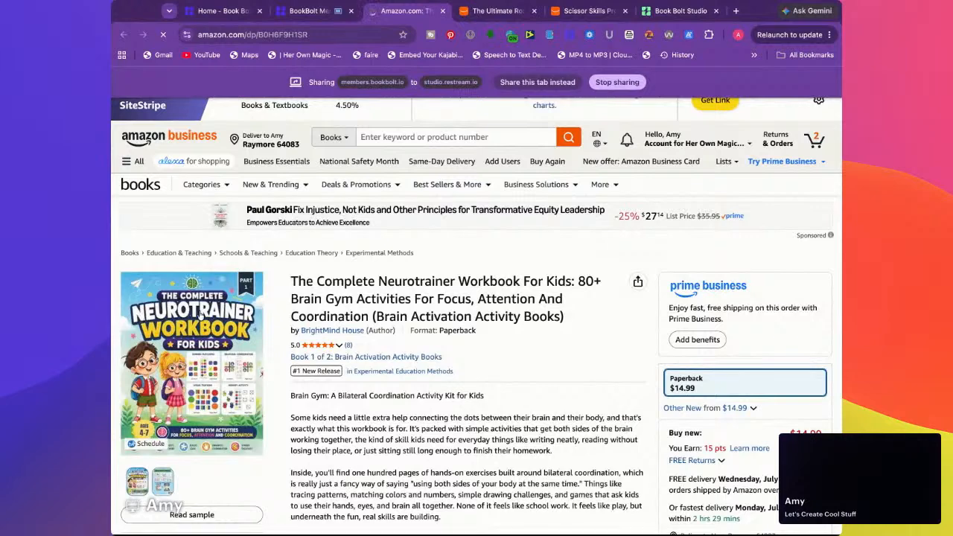
pyautogui.click(191, 369)
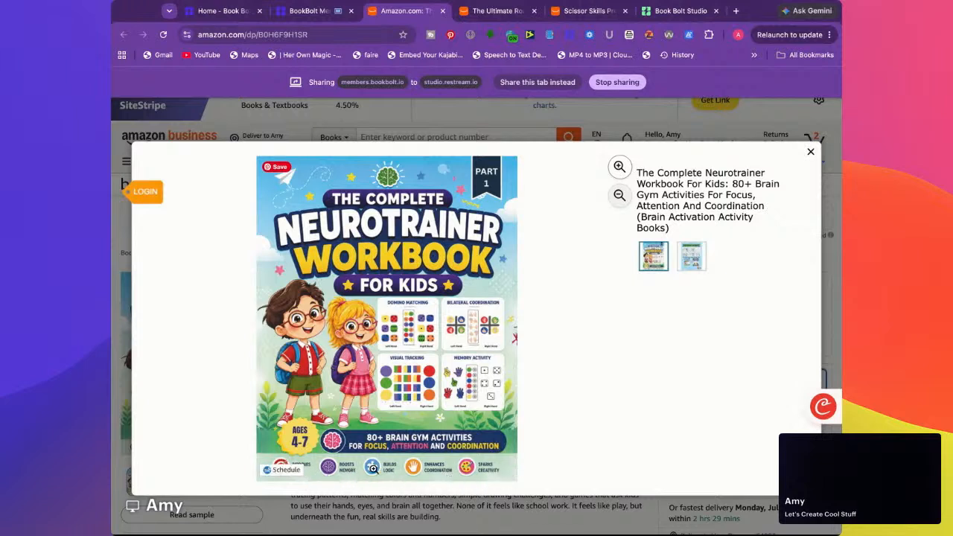
pyautogui.click(508, 130)
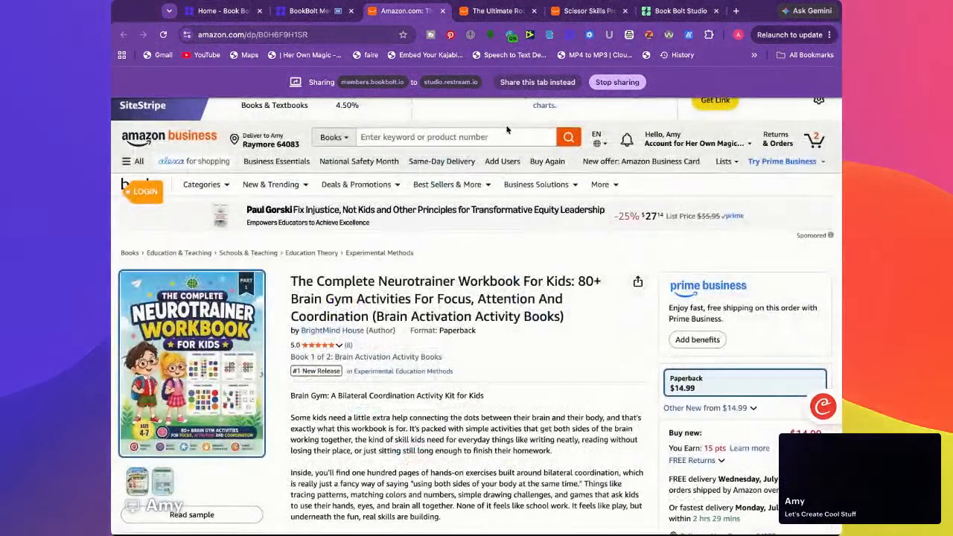
# Close the three Amazon listings and go back to the search form and statistics for the kids activity book results
pyautogui.click(443, 11)
pyautogui.click(444, 11)
pyautogui.click(443, 11)
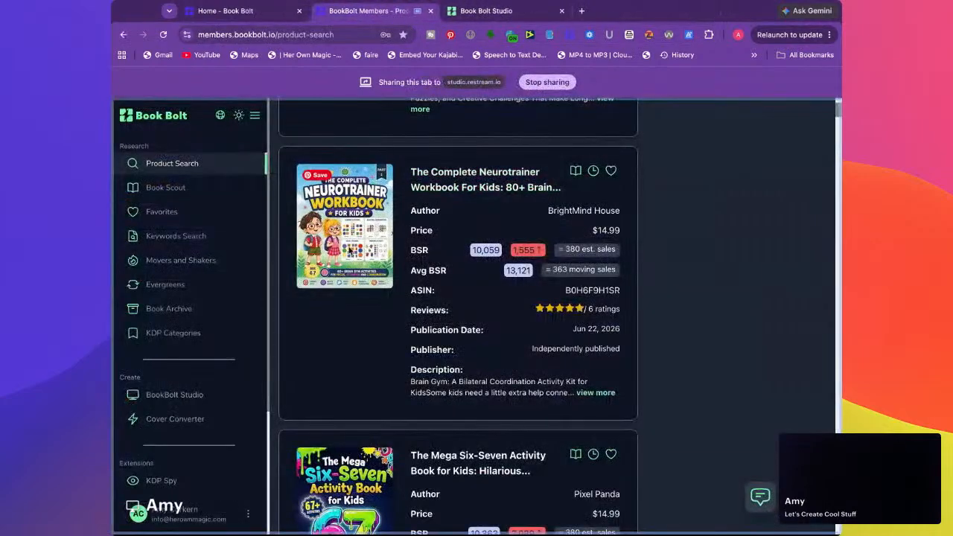
pyautogui.scroll(20, 322, 260)
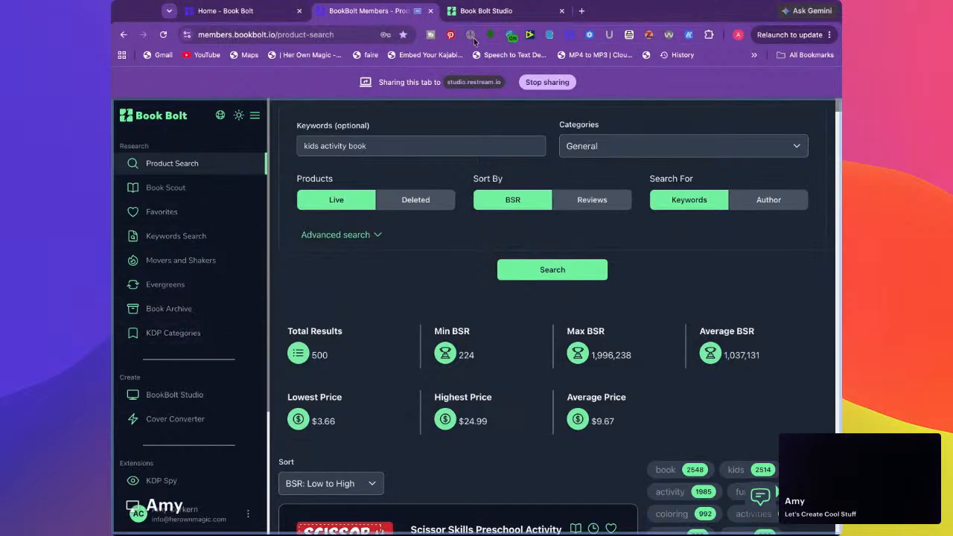
# Switch to Book Bolt Studio, display the Woodland Creature cover, and nudge the snake picture slightly to the right on the back cover
pyautogui.click(482, 12)
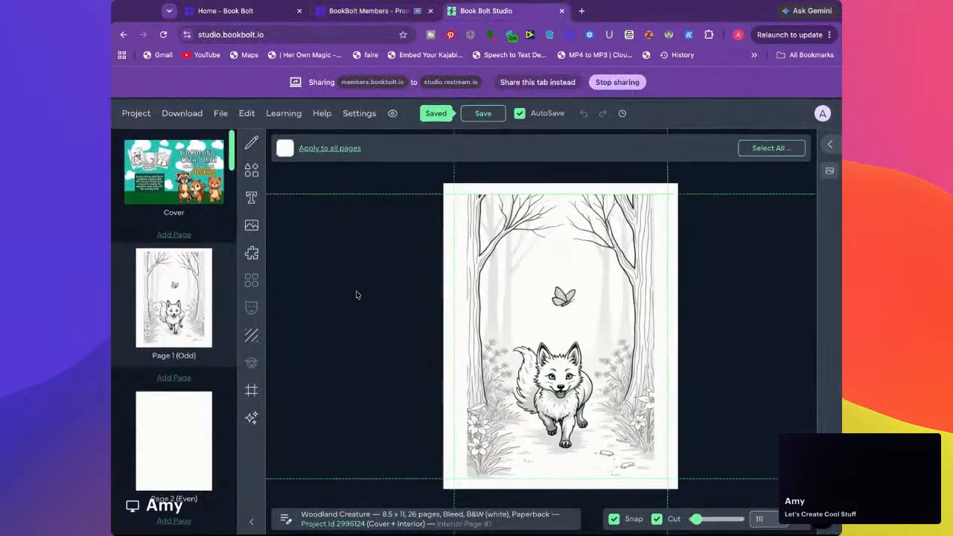
pyautogui.click(159, 181)
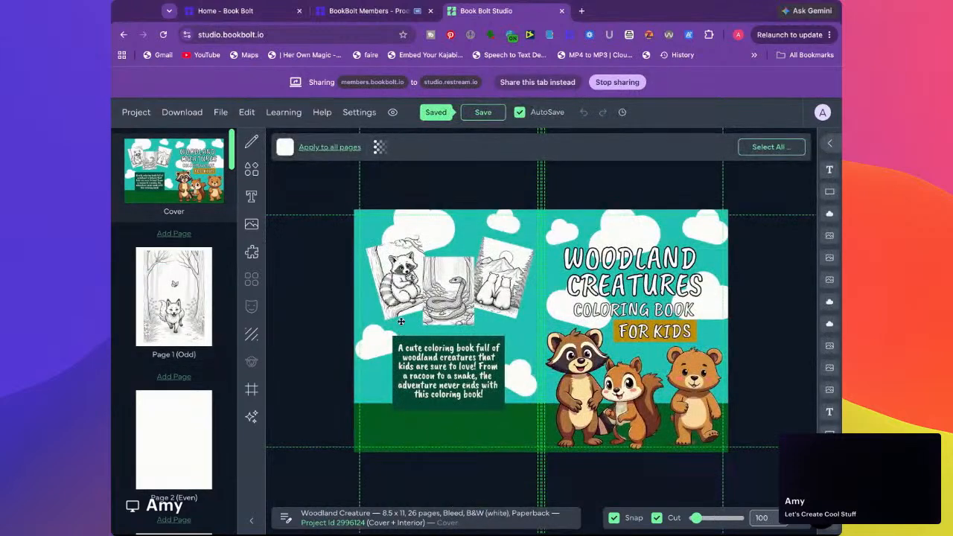
pyautogui.click(398, 275)
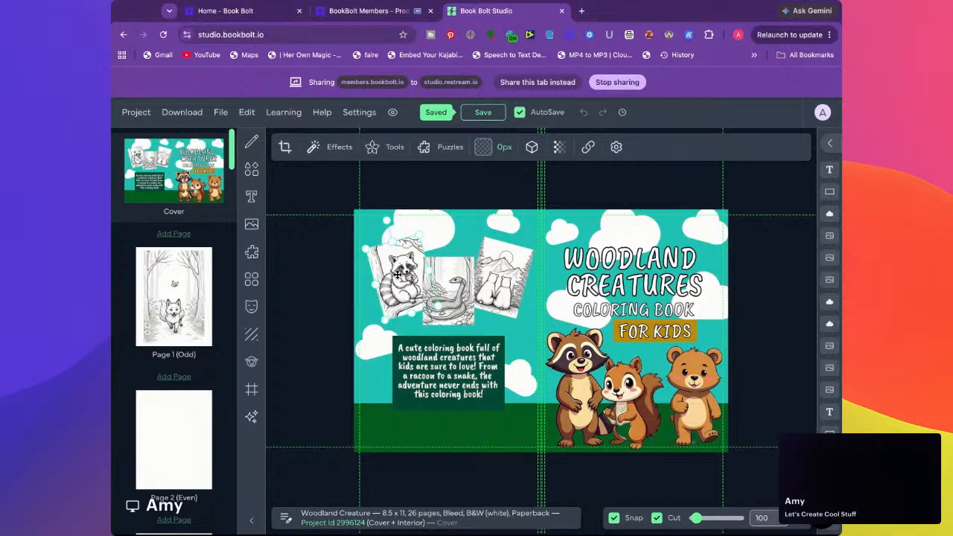
pyautogui.click(308, 390)
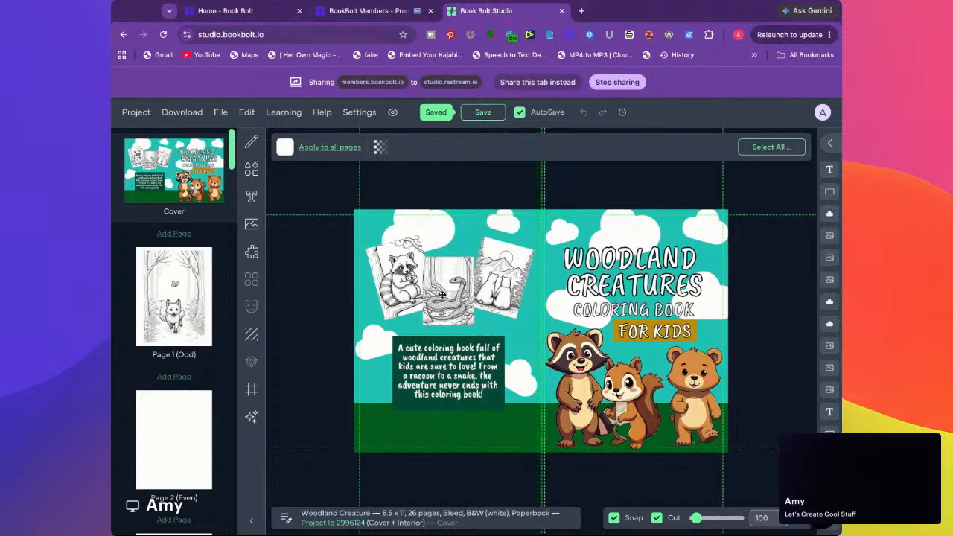
pyautogui.moveTo(445, 292); pyautogui.dragTo(447, 300)
pyautogui.click(312, 253)
pyautogui.click(253, 171)
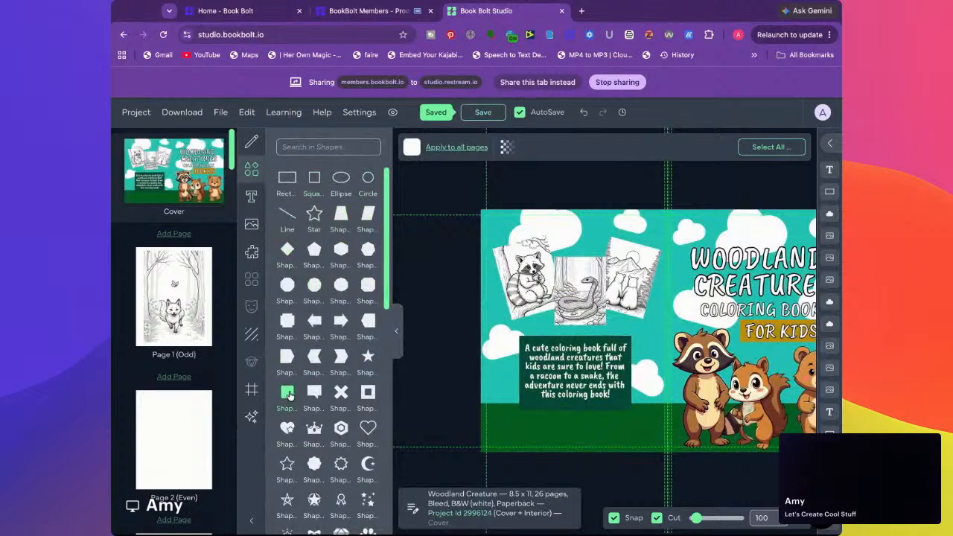
pyautogui.click(314, 179)
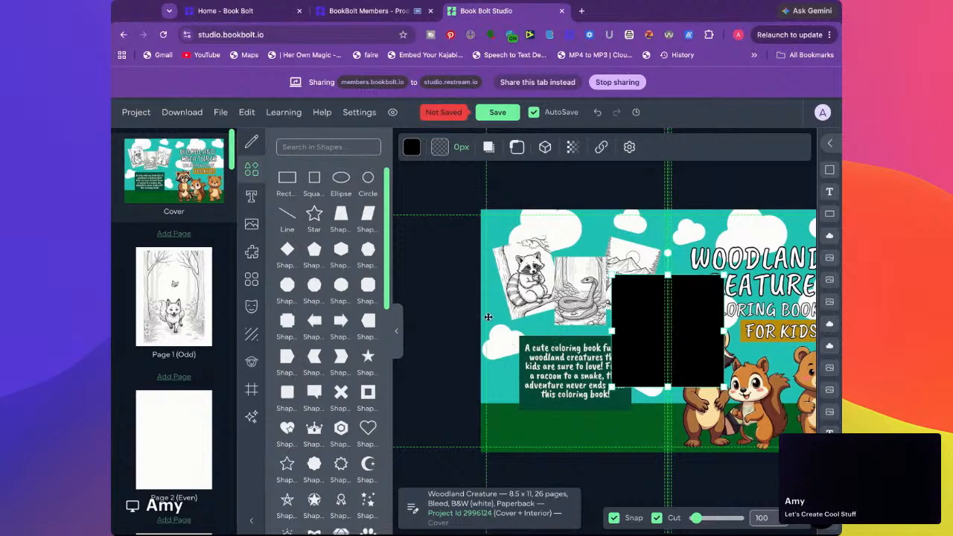
pyautogui.click(396, 332)
pyautogui.moveTo(539, 316); pyautogui.dragTo(480, 294)
pyautogui.moveTo(538, 365); pyautogui.dragTo(510, 337)
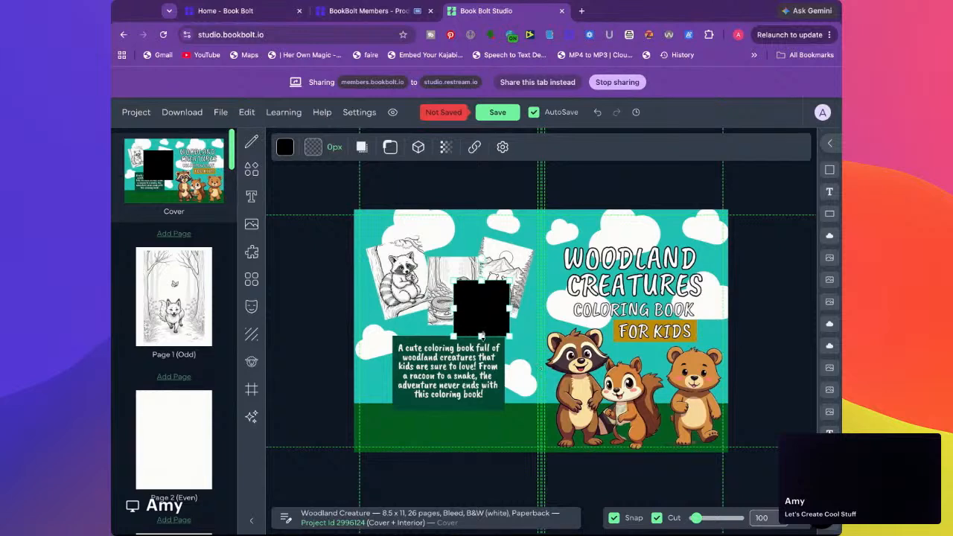
pyautogui.press('Delete')
# Add a black rectangle to the back cover, sized slightly larger than the snake picture and placed directly over it
pyautogui.click(252, 169)
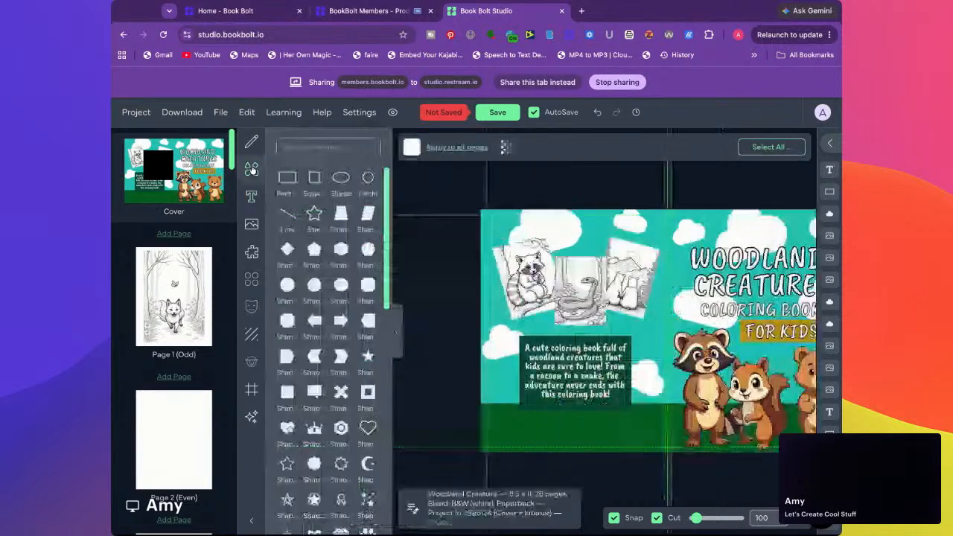
pyautogui.click(288, 178)
pyautogui.moveTo(668, 272); pyautogui.dragTo(559, 301)
pyautogui.moveTo(620, 364); pyautogui.dragTo(596, 328)
pyautogui.moveTo(563, 282); pyautogui.dragTo(607, 293)
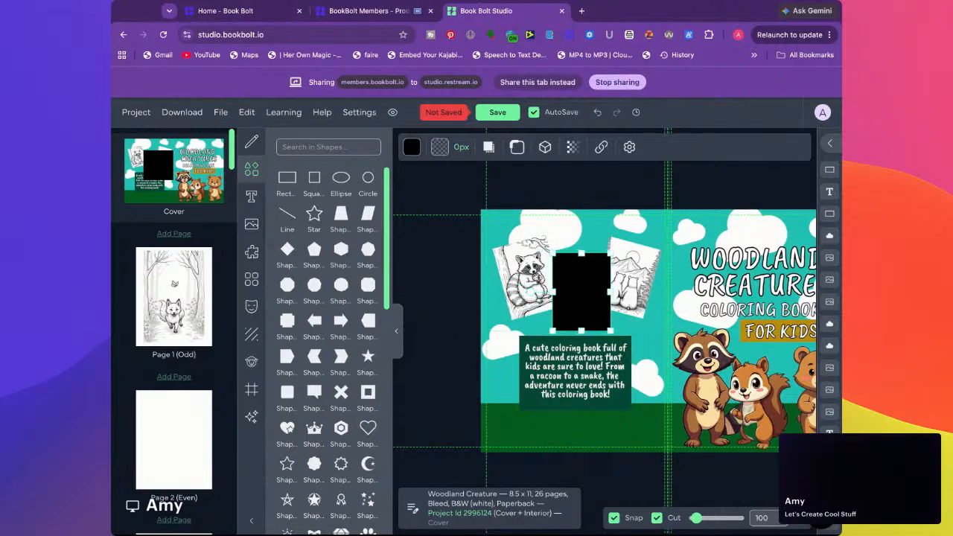
# Move the black rectangle's layer below the three Screenshot layers and reduce its height to leave a thin border around the snake picture
pyautogui.click(830, 143)
pyautogui.moveTo(751, 172); pyautogui.dragTo(751, 309)
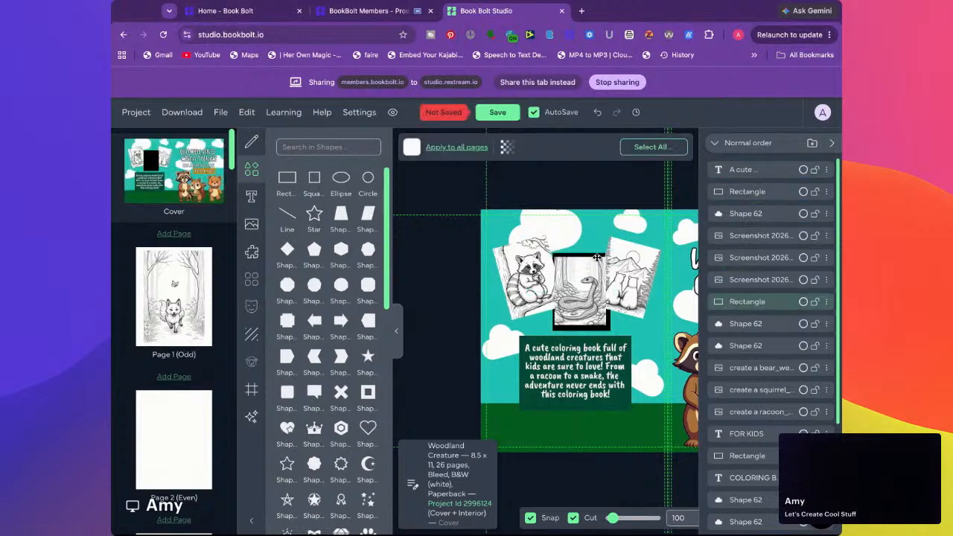
pyautogui.click(573, 256)
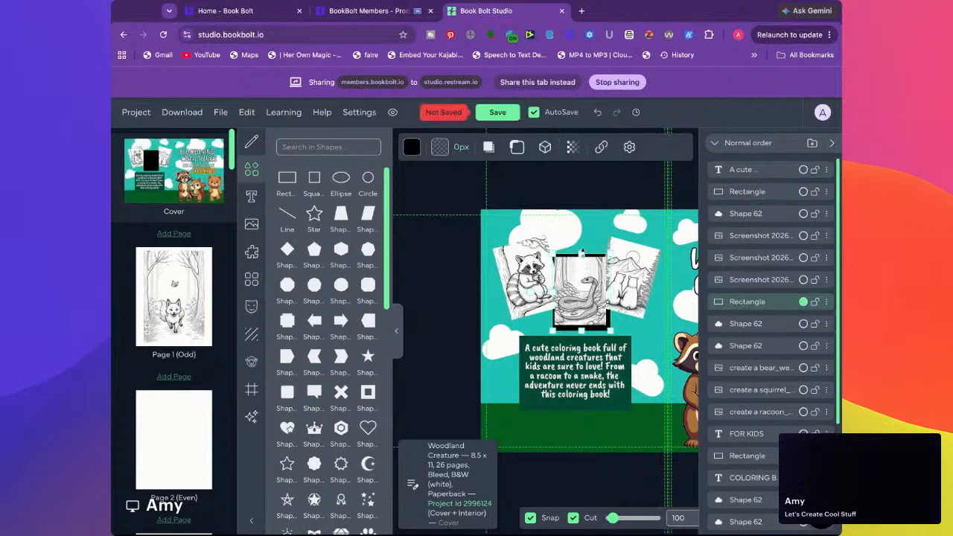
pyautogui.moveTo(583, 330); pyautogui.dragTo(583, 327)
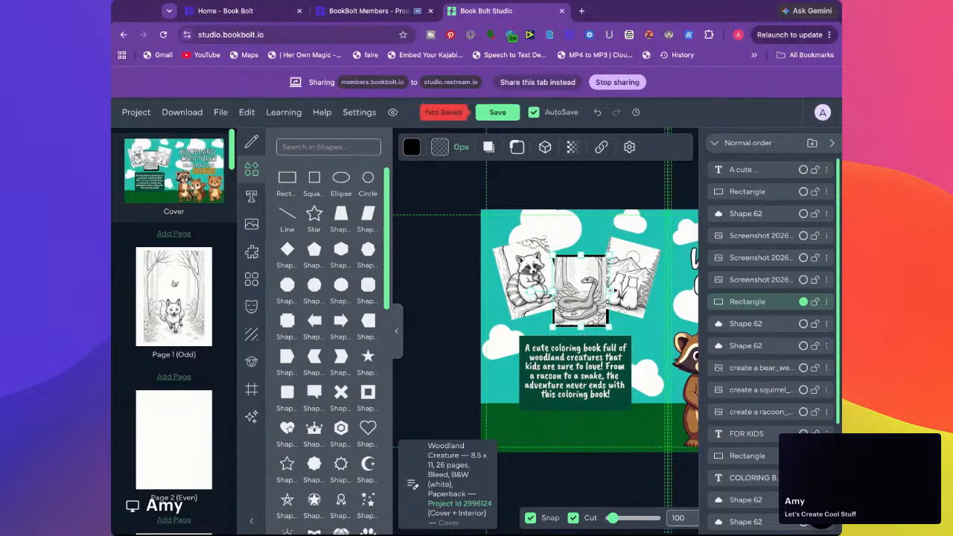
# Move the raccoon picture's layer below the black rectangle and the two Shape 62 layers beneath it
pyautogui.click(571, 193)
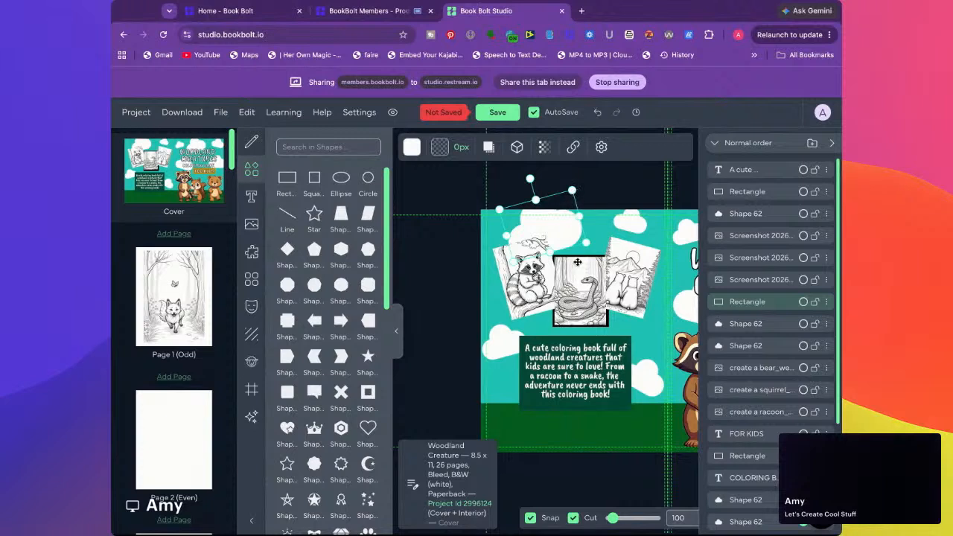
pyautogui.click(538, 276)
pyautogui.moveTo(761, 291); pyautogui.dragTo(751, 351)
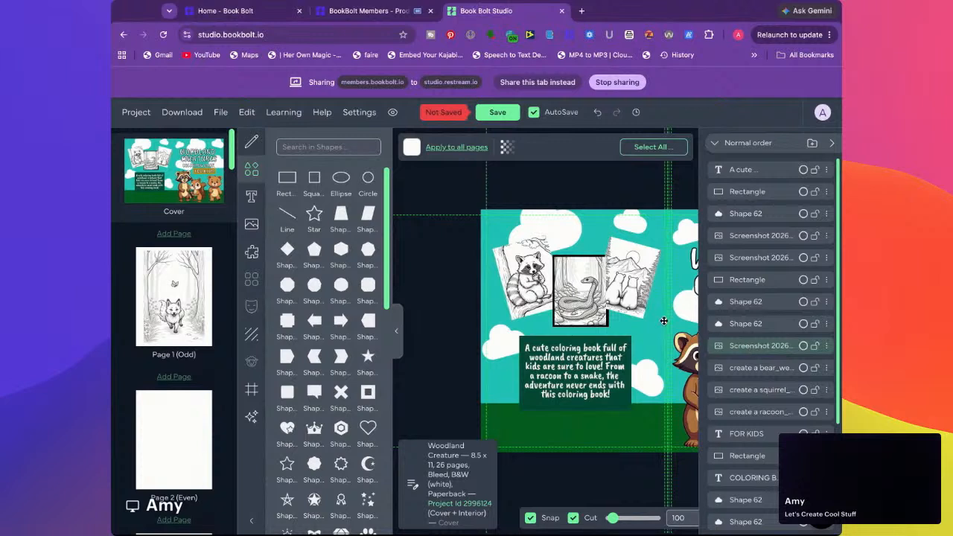
# Move the raccoon picture's layer below the COLORING BOOK text layer, and the mountain bears picture's layer below the create a bear image layer
pyautogui.click(631, 260)
pyautogui.moveTo(752, 355); pyautogui.dragTo(758, 483)
pyautogui.click(624, 259)
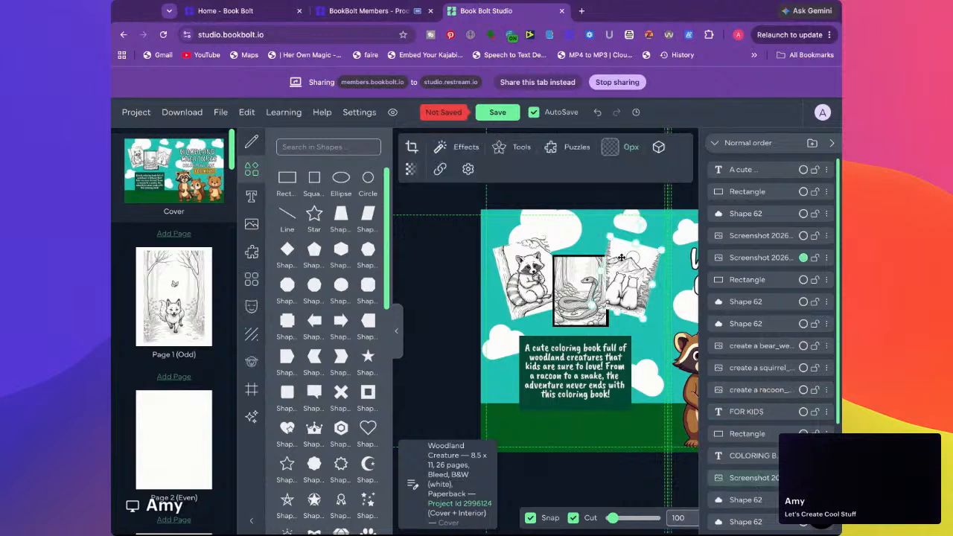
pyautogui.click(751, 257)
pyautogui.moveTo(751, 257); pyautogui.dragTo(753, 356)
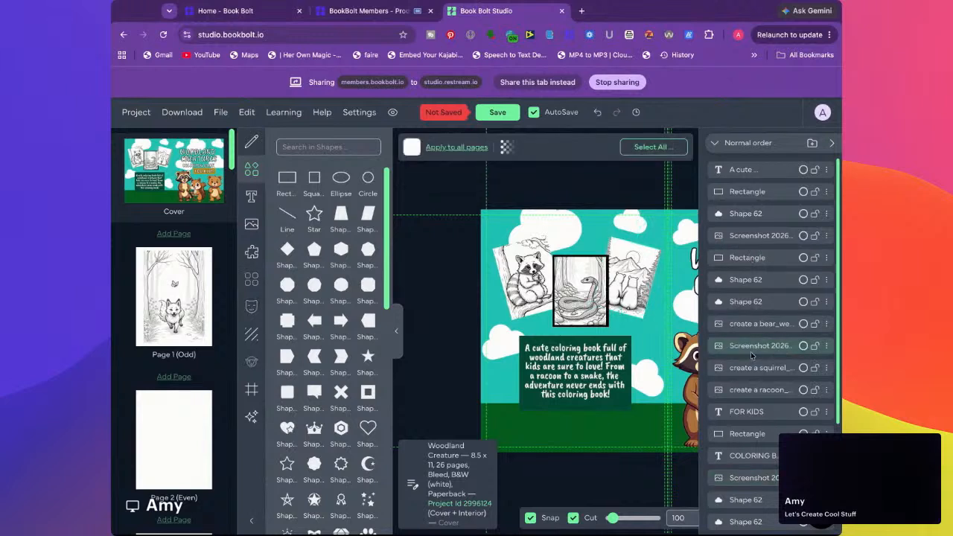
# Duplicate the snake picture's black rectangle, tilt the copy to match the raccoon picture, and place it directly over that picture
pyautogui.click(575, 255)
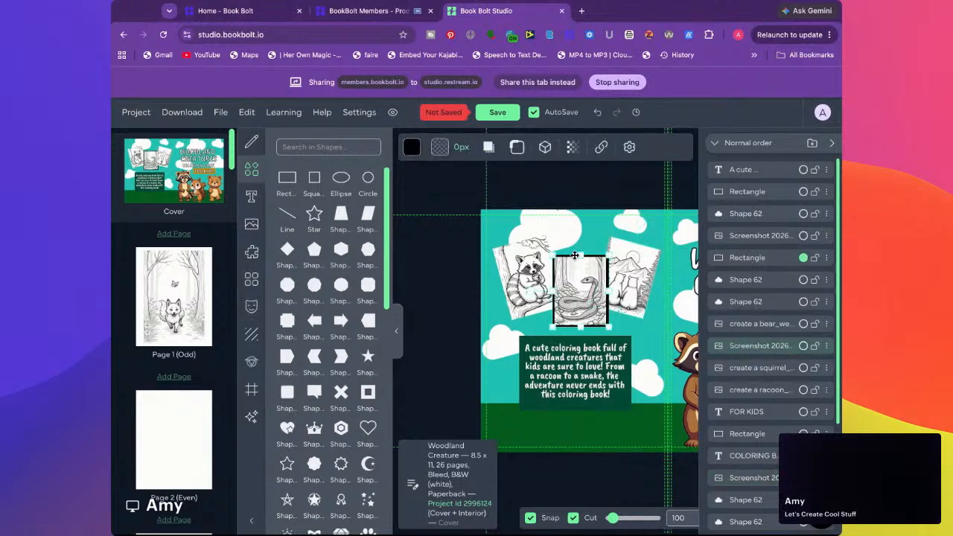
pyautogui.press('super+v')
pyautogui.moveTo(585, 294); pyautogui.dragTo(474, 284)
pyautogui.moveTo(559, 300); pyautogui.dragTo(571, 309)
# Move the tilted black rectangle's layer beneath the raccoon picture's layer and shrink it to leave a thin border around the picture
pyautogui.moveTo(749, 172); pyautogui.dragTo(760, 466)
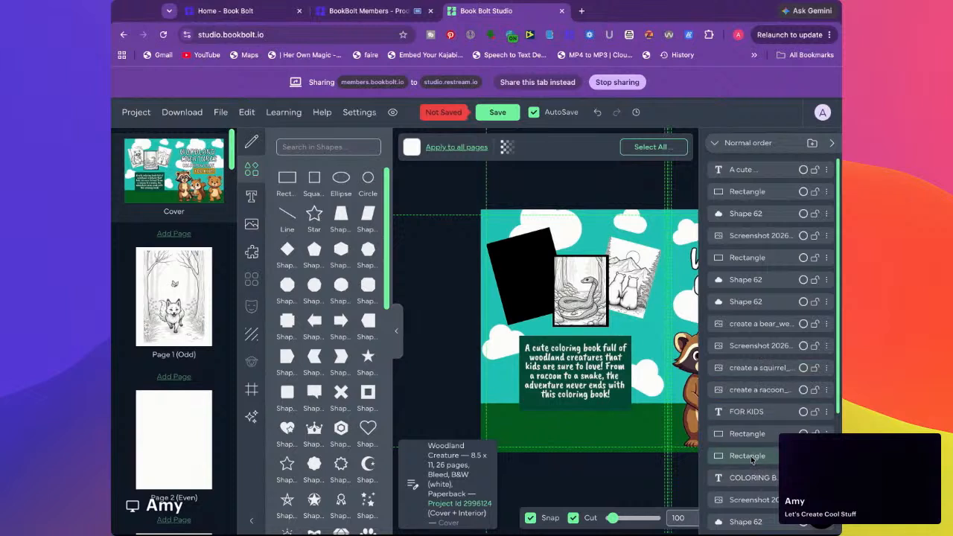
pyautogui.click(758, 465)
pyautogui.moveTo(758, 460); pyautogui.dragTo(759, 508)
pyautogui.click(511, 240)
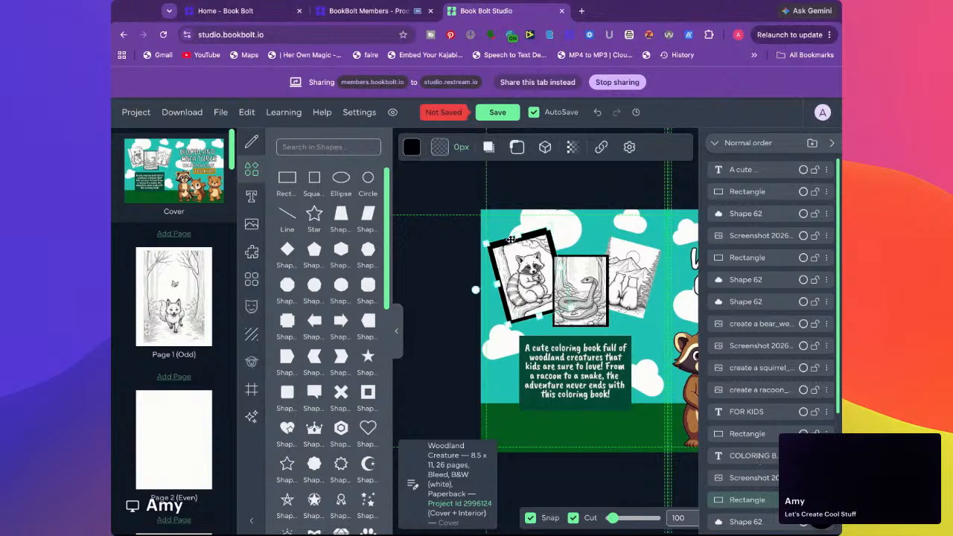
pyautogui.moveTo(484, 241); pyautogui.dragTo(521, 238)
pyautogui.moveTo(562, 269); pyautogui.dragTo(560, 269)
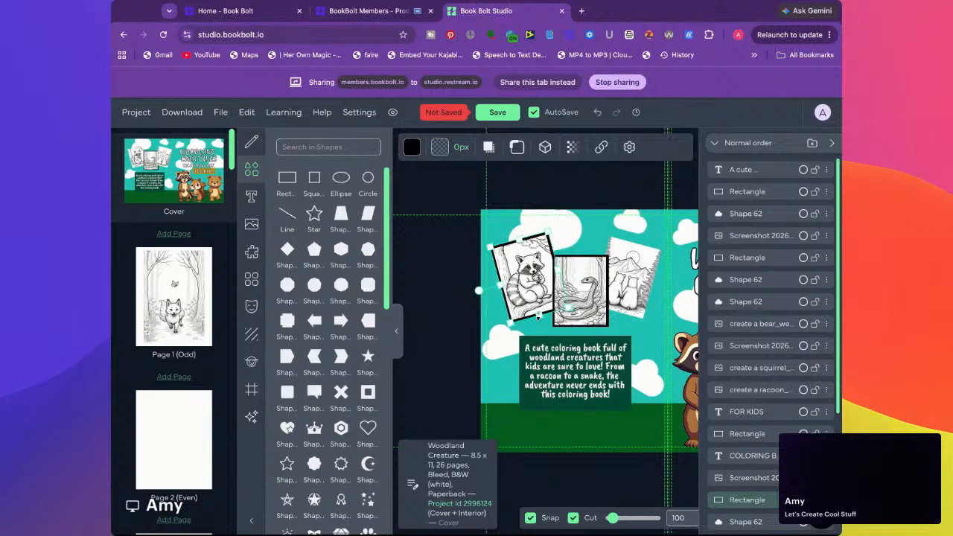
# Duplicate the tilted black rectangle for the mountain bears picture, rotate it to the picture's angle, and move its layer beneath the picture
pyautogui.moveTo(539, 315); pyautogui.dragTo(639, 312)
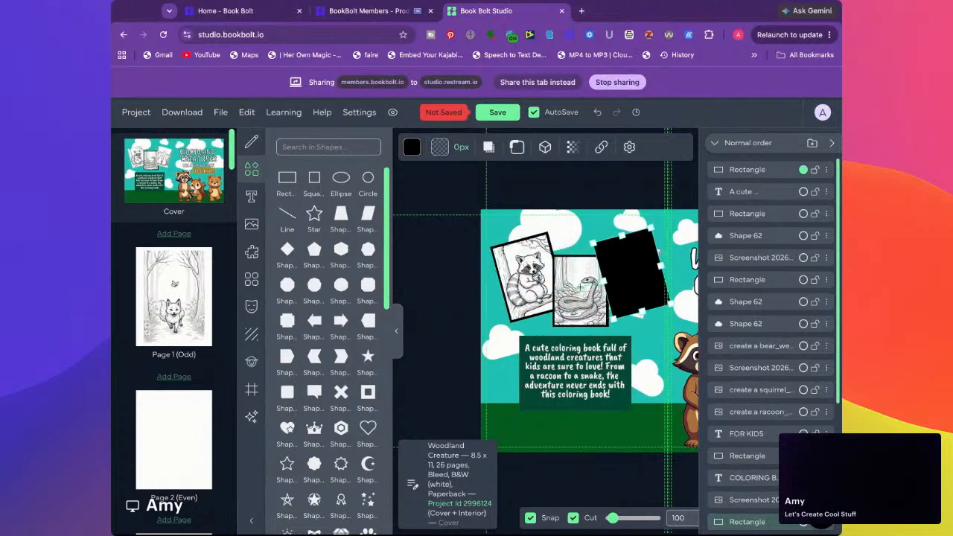
pyautogui.moveTo(581, 287); pyautogui.dragTo(581, 260)
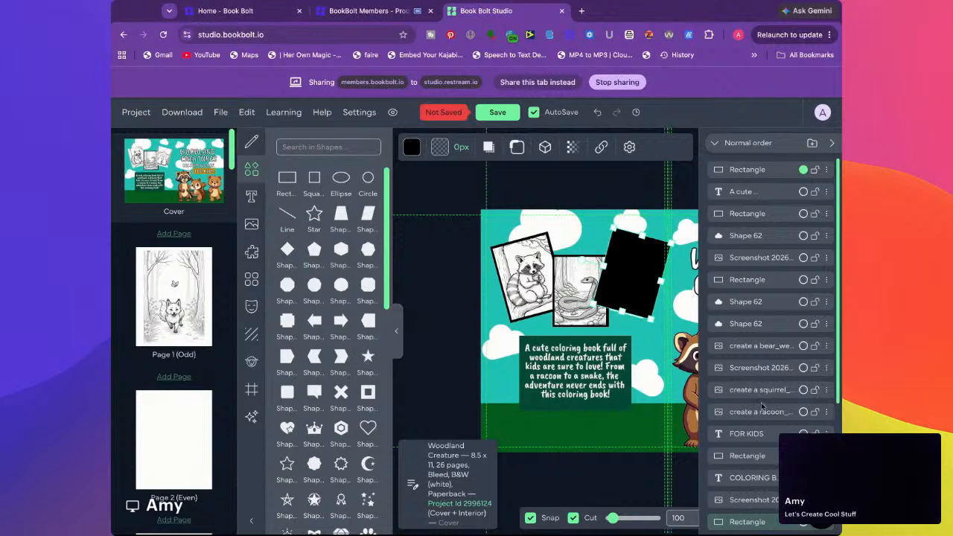
pyautogui.moveTo(738, 169); pyautogui.dragTo(743, 507)
pyautogui.moveTo(636, 239); pyautogui.dragTo(629, 239)
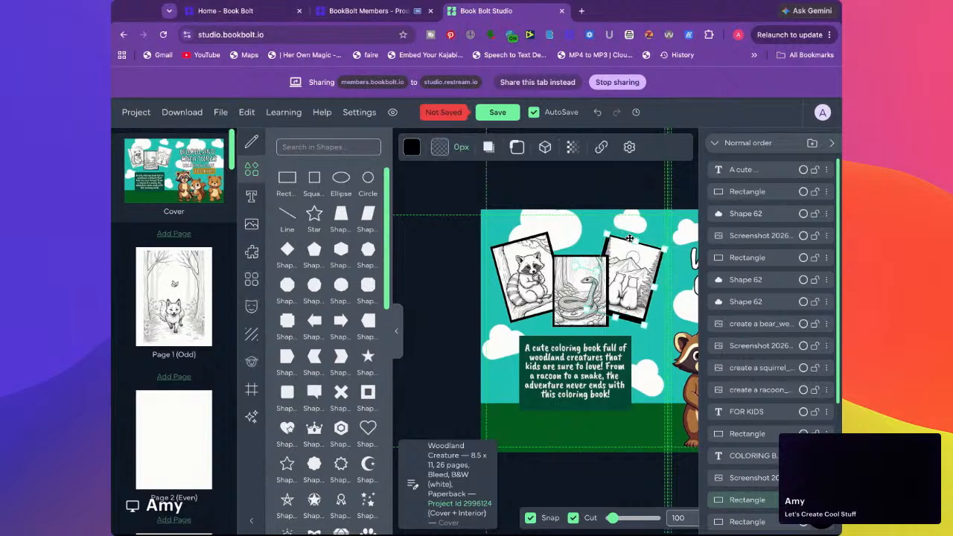
# Nudge the black rectangle behind the mountain bears picture to form an even, thin border around it
pyautogui.press('Right')
pyautogui.press('Right')
pyautogui.press('Right')
pyautogui.press('Right')
pyautogui.press('Right')
pyautogui.press('Down')
pyautogui.press('Left')
pyautogui.press('Left')
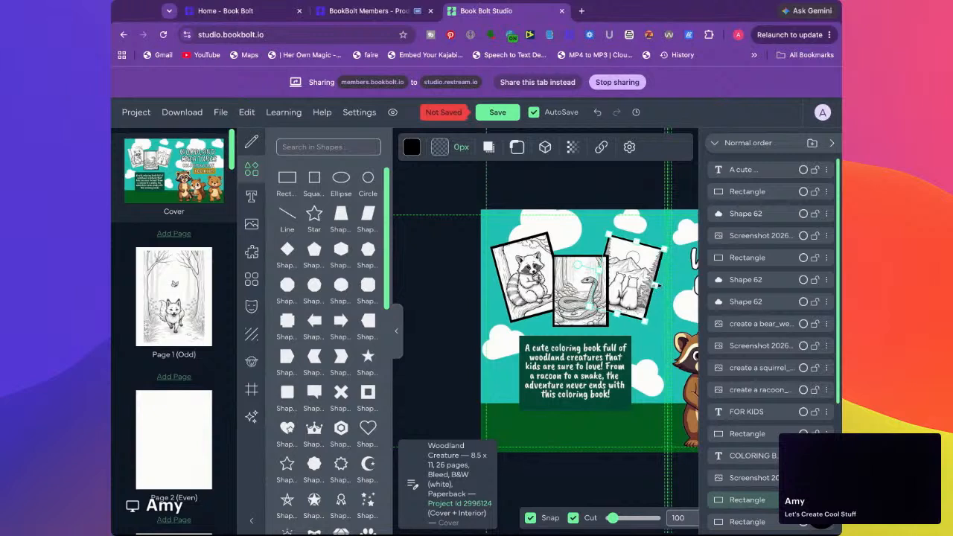
pyautogui.click(644, 193)
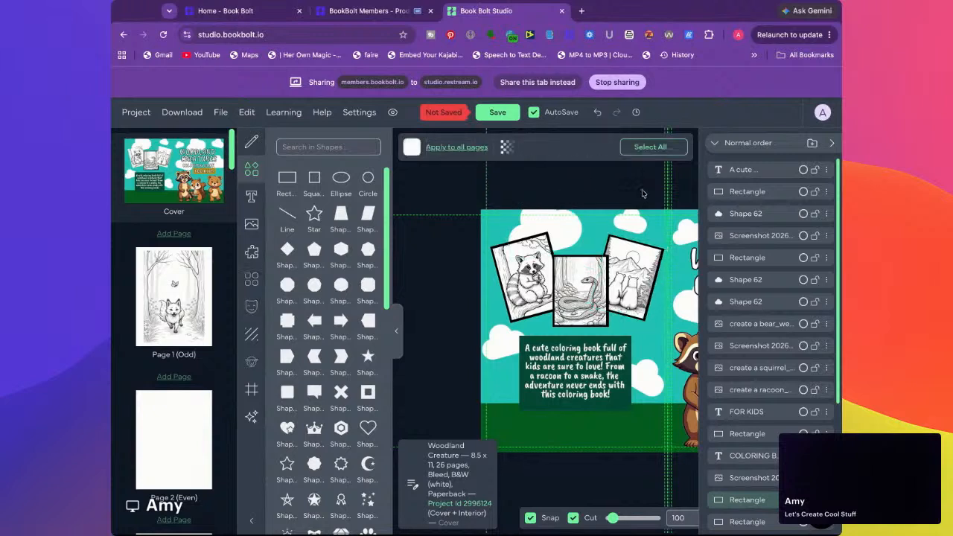
# Add a solid black 11 px outline to the dark green rectangle behind the back cover description
pyautogui.click(540, 409)
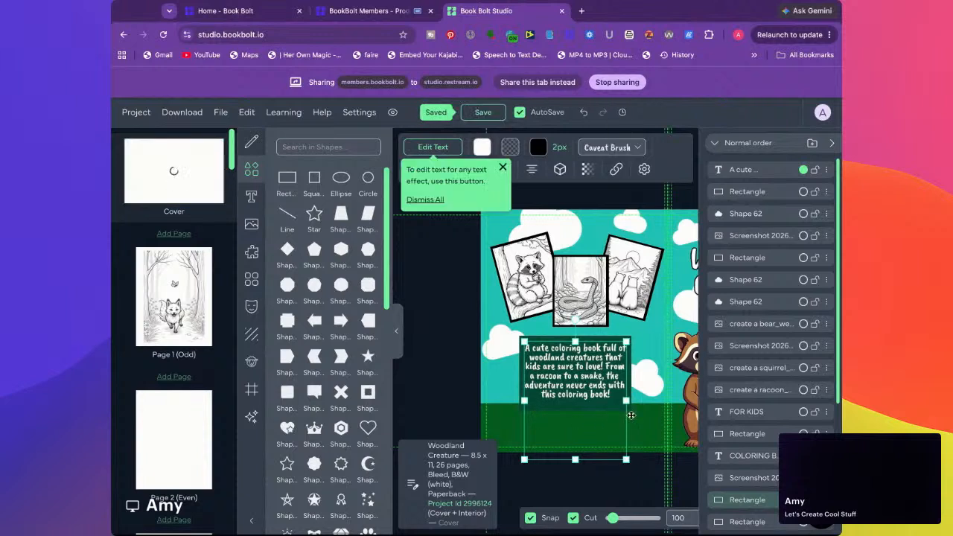
pyautogui.click(547, 339)
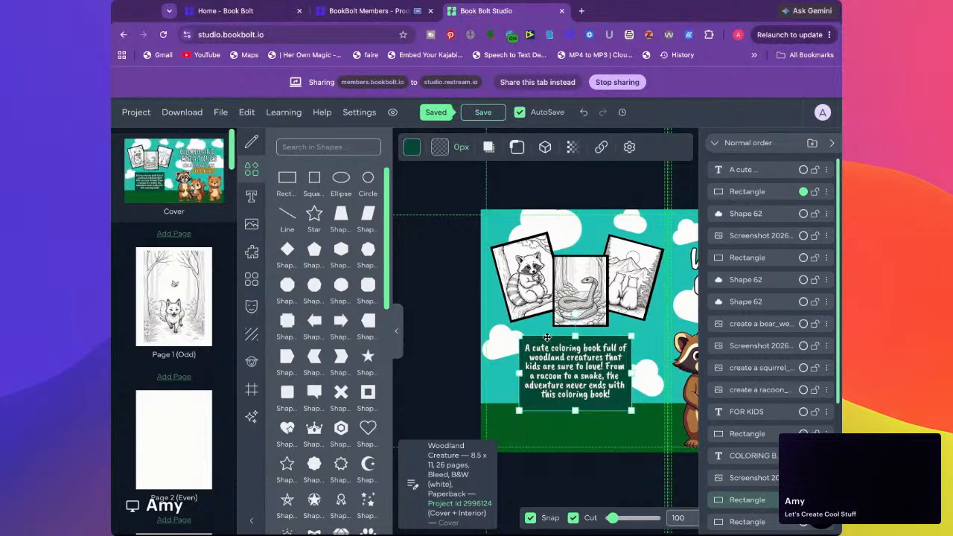
pyautogui.click(440, 148)
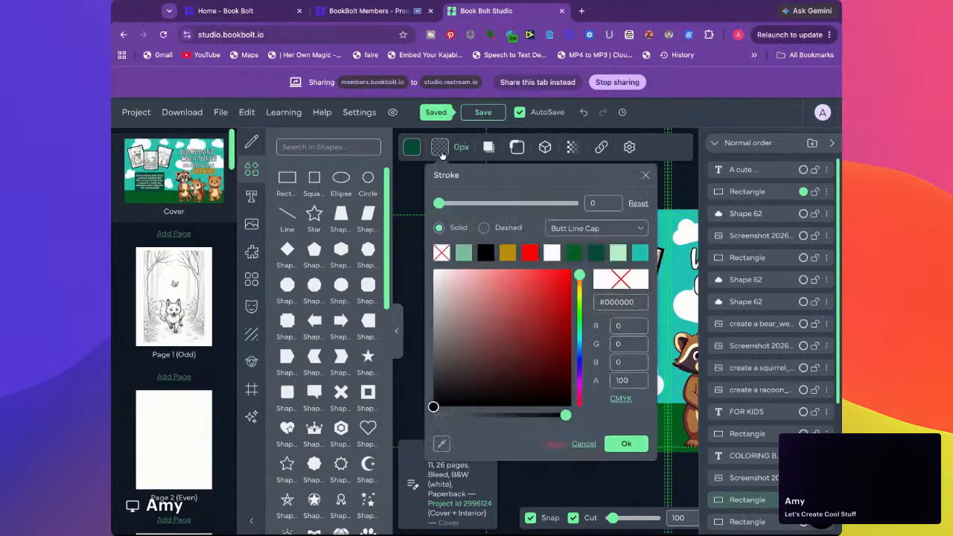
pyautogui.click(486, 252)
pyautogui.moveTo(438, 202); pyautogui.dragTo(440, 204)
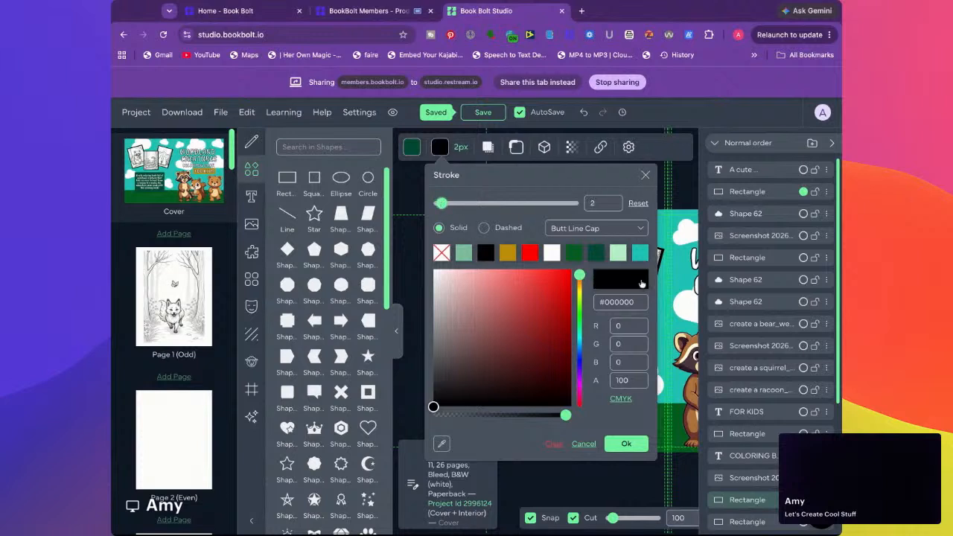
pyautogui.click(626, 444)
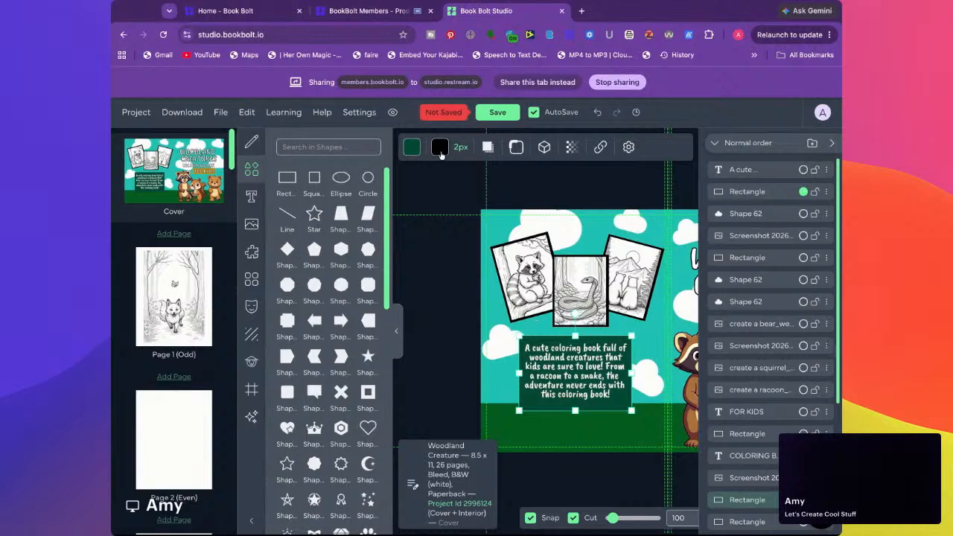
pyautogui.click(440, 148)
pyautogui.moveTo(440, 203); pyautogui.dragTo(453, 204)
pyautogui.click(626, 444)
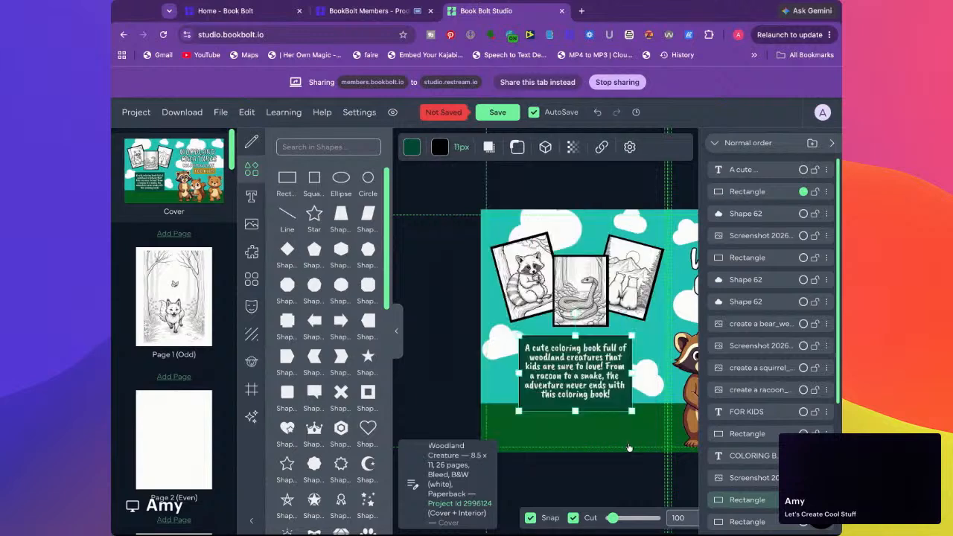
pyautogui.click(437, 312)
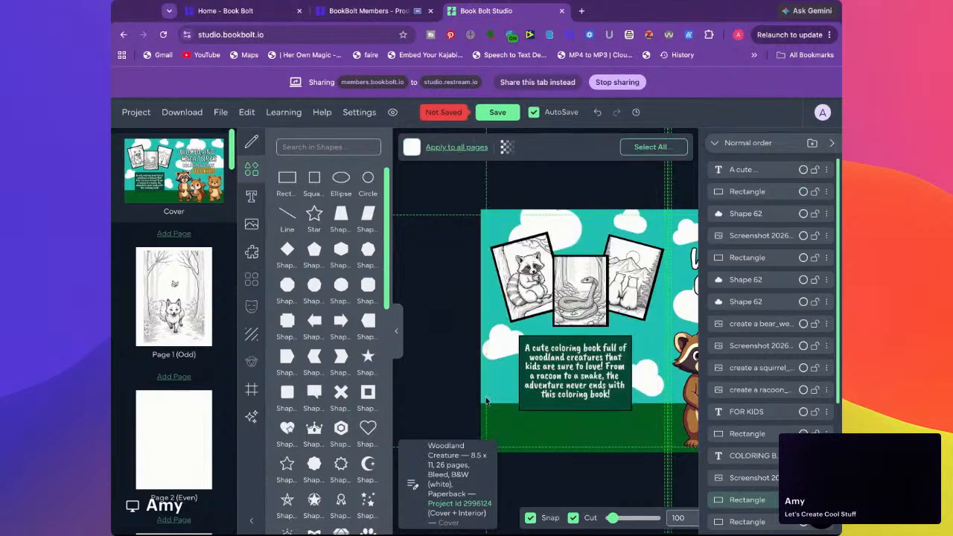
# Try reordering the dark green rectangle's layer relative to the description text layer
pyautogui.click(525, 403)
pyautogui.click(503, 334)
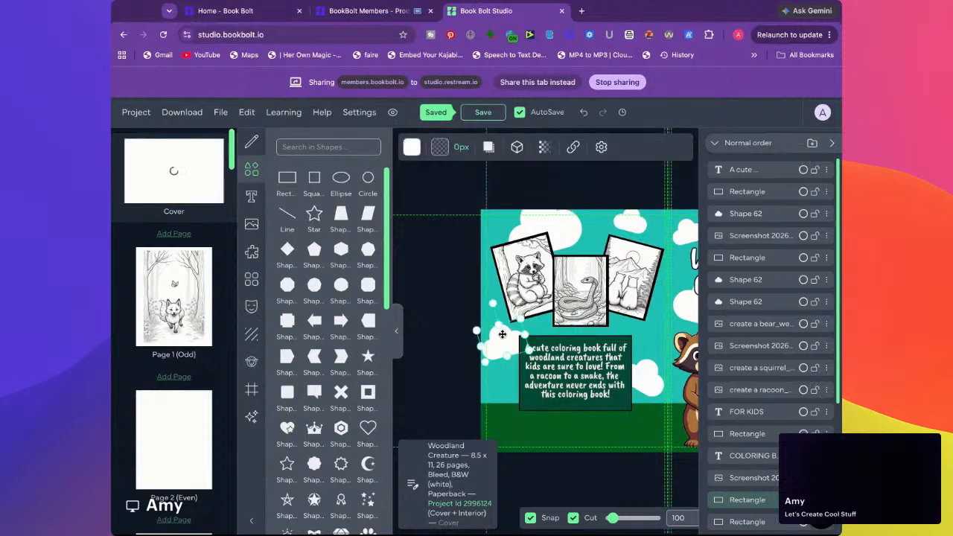
pyautogui.click(569, 336)
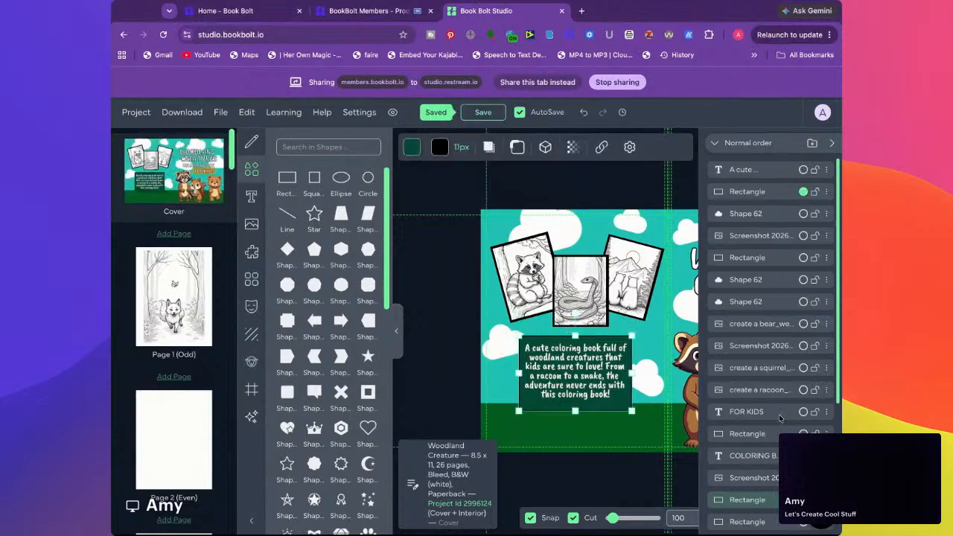
pyautogui.moveTo(752, 197); pyautogui.dragTo(748, 172)
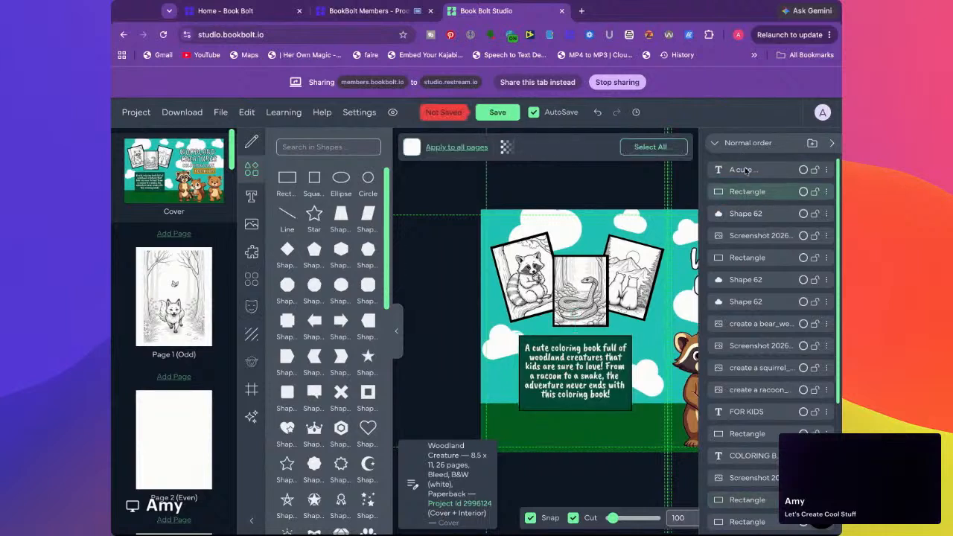
pyautogui.moveTo(745, 189)
pyautogui.mouseDown()
pyautogui.moveTo(742, 161)
pyautogui.moveTo(740, 195)
pyautogui.mouseUp()
# Collapse the side panels to show the full cover and slightly narrow the black rectangle behind the snake picture
pyautogui.click(832, 144)
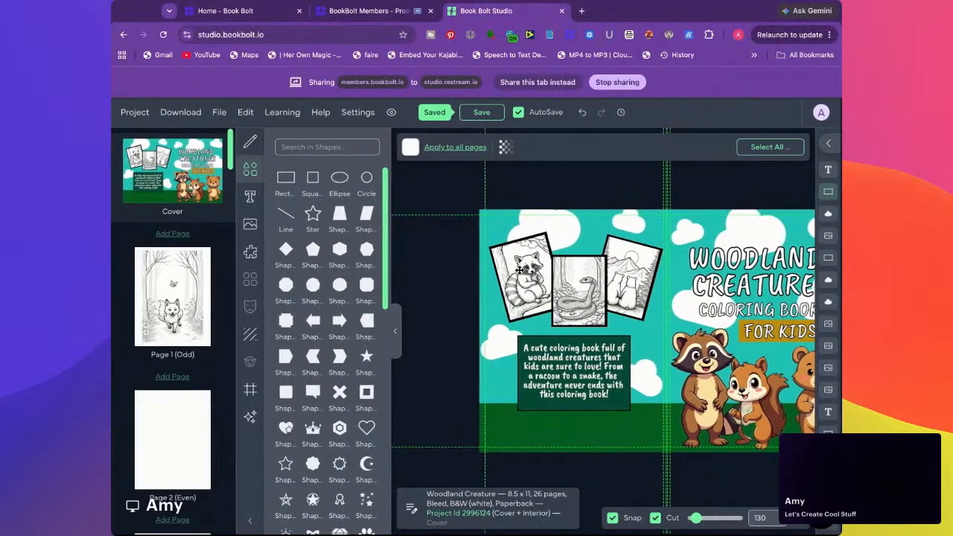
pyautogui.click(396, 333)
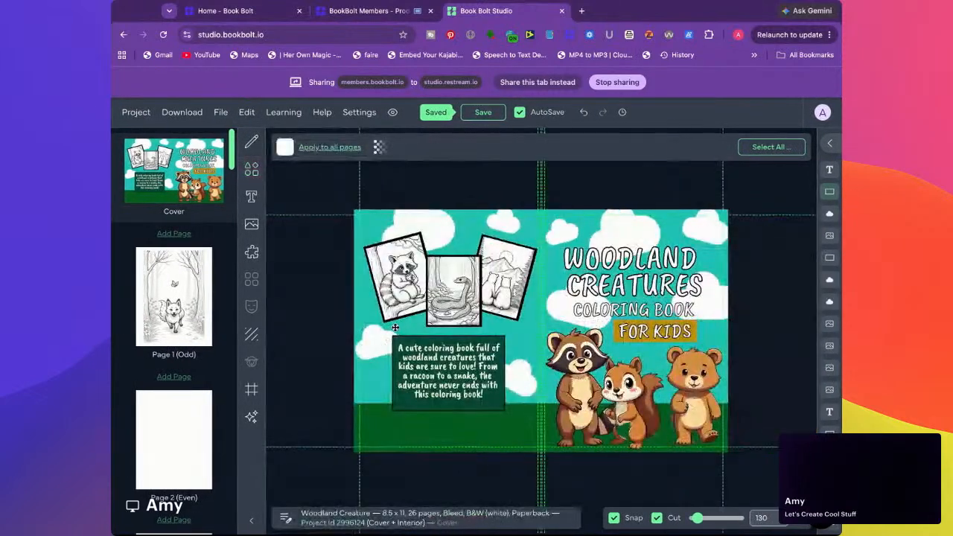
pyautogui.click(470, 256)
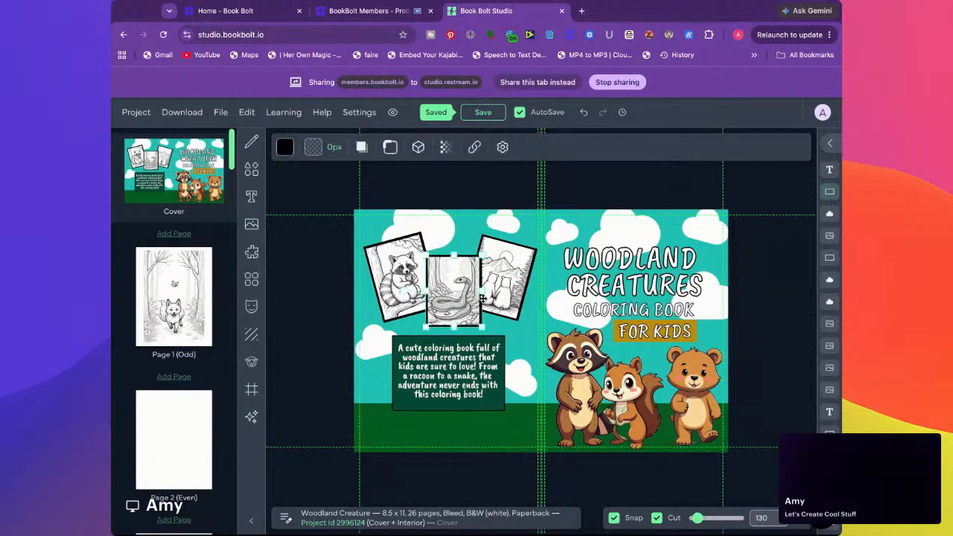
pyautogui.moveTo(484, 292); pyautogui.dragTo(483, 291)
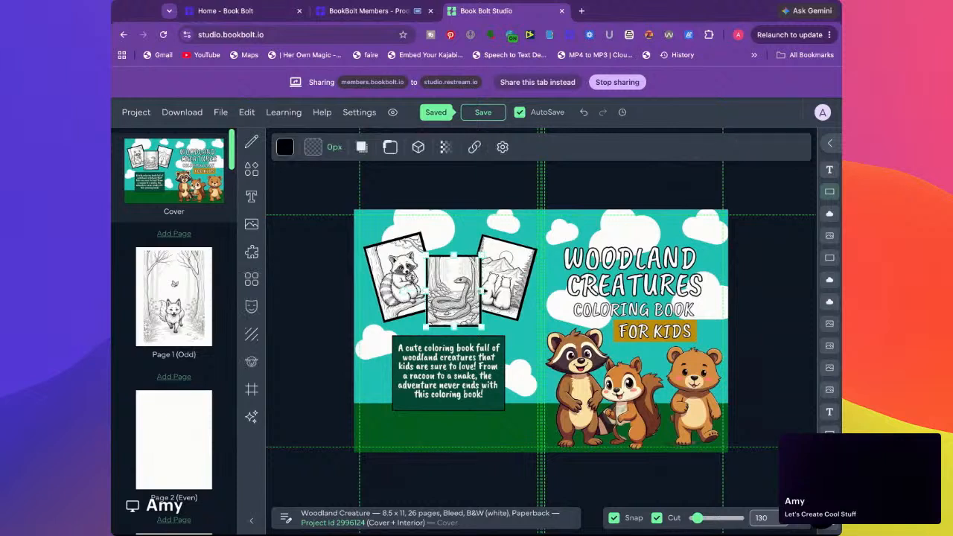
# Fine-tune the upper edge of the tilted black rectangle behind the raccoon picture to even out its border
pyautogui.click(402, 238)
pyautogui.click(363, 249)
pyautogui.click(368, 248)
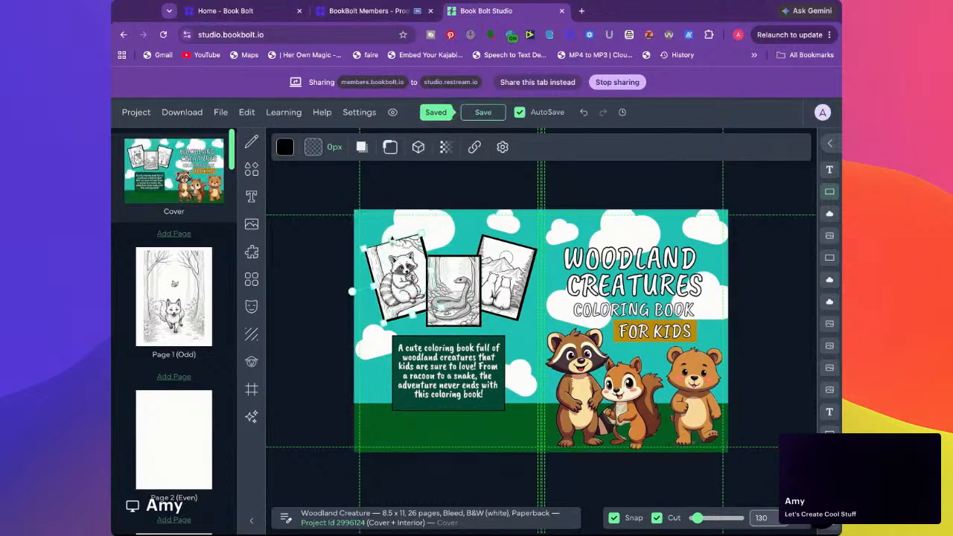
pyautogui.moveTo(393, 240); pyautogui.dragTo(392, 240)
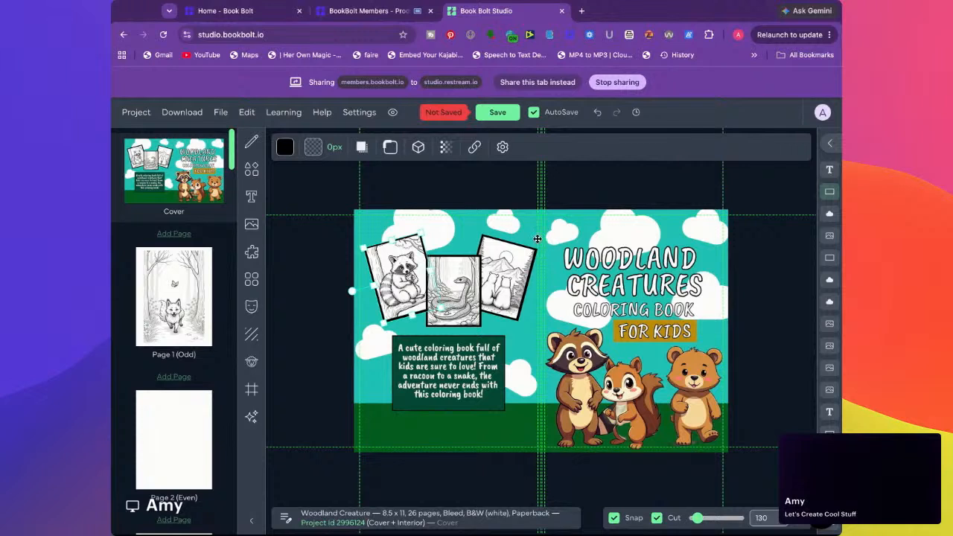
pyautogui.click(417, 192)
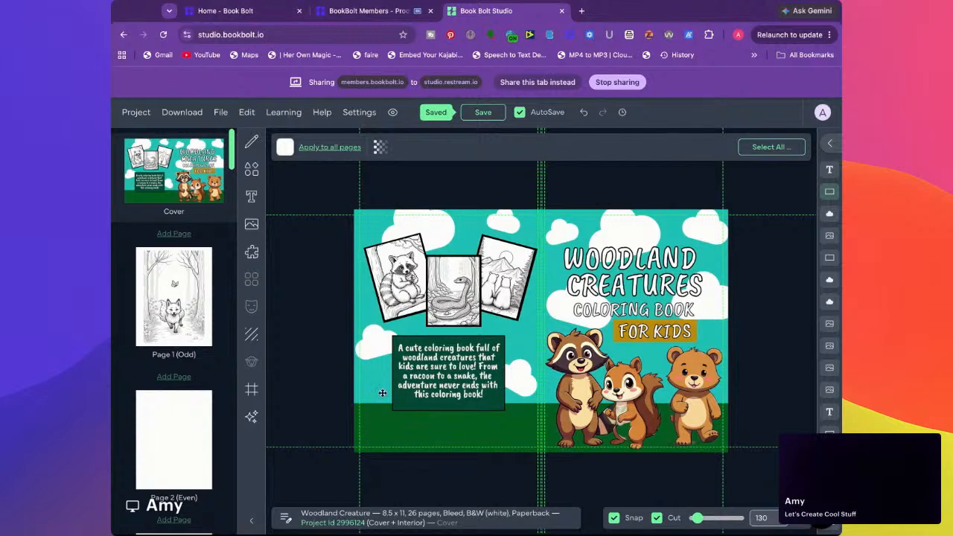
# Add a badge shape with a banner across it, shrink it, and place it in the back cover's lower-left corner
pyautogui.click(252, 169)
pyautogui.scroll(-10, 312, 239)
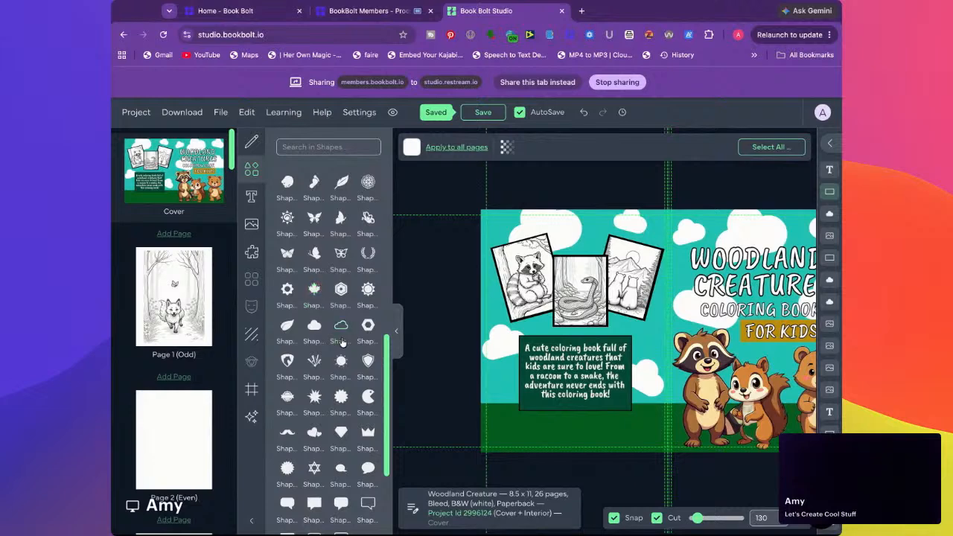
pyautogui.scroll(-2, 345, 345)
pyautogui.click(287, 316)
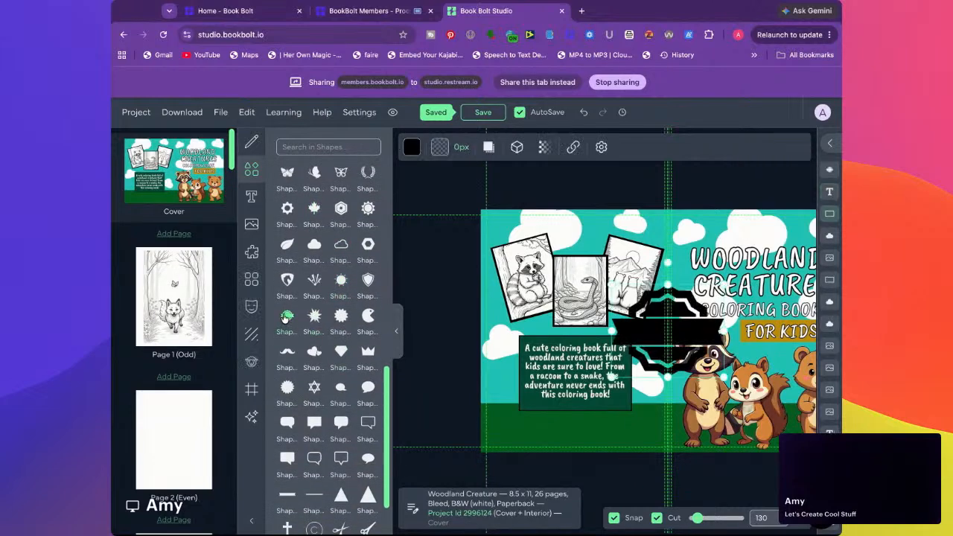
pyautogui.moveTo(679, 330); pyautogui.dragTo(554, 403)
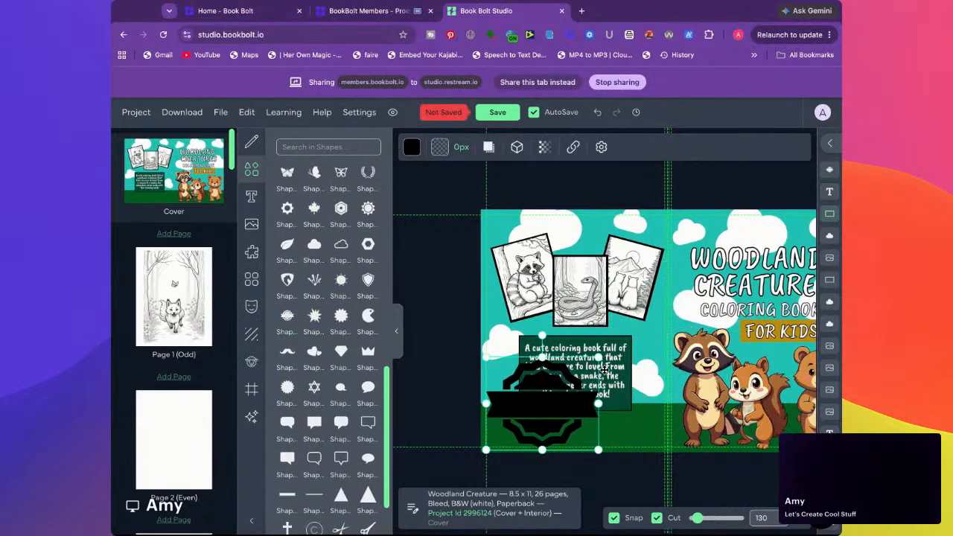
pyautogui.moveTo(599, 357); pyautogui.dragTo(558, 393)
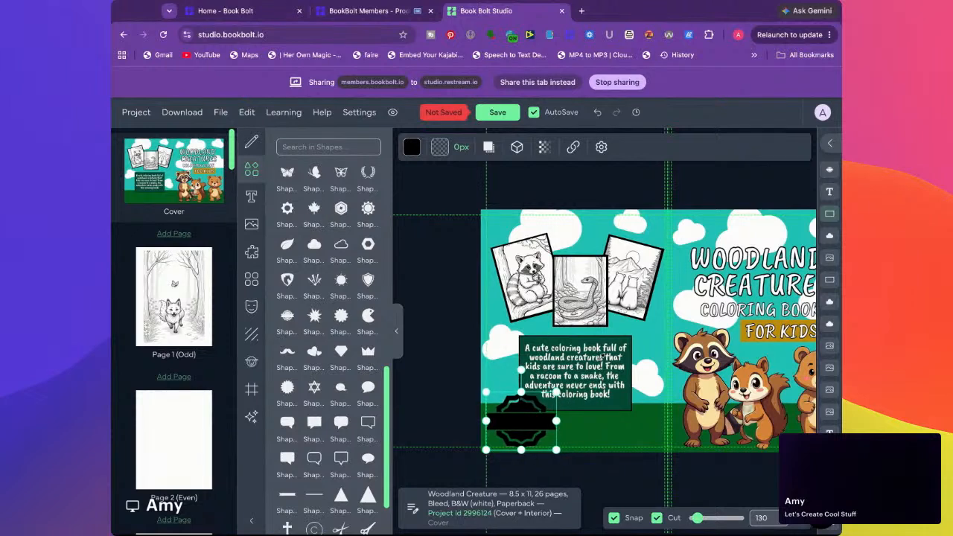
pyautogui.moveTo(520, 422); pyautogui.dragTo(520, 422)
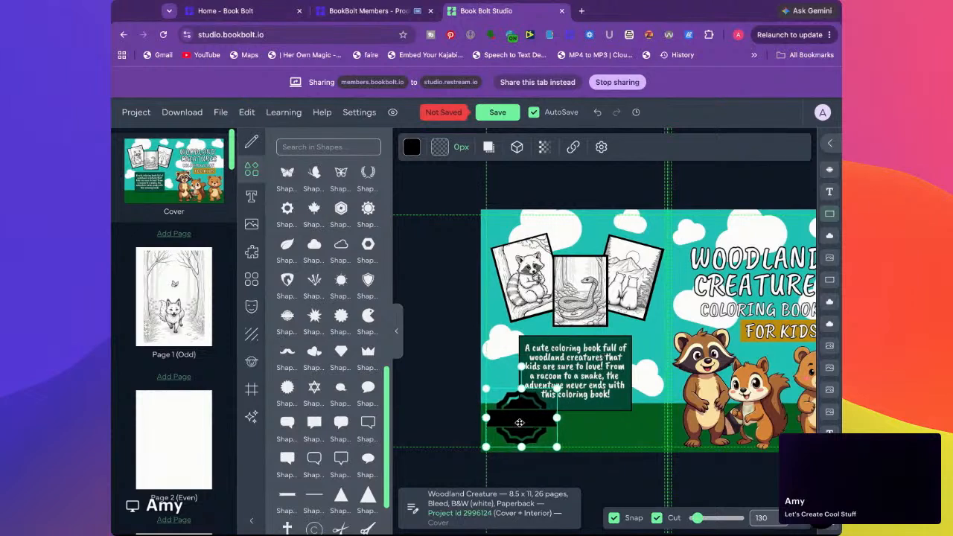
# Fill the badge on the back cover with the gold colour swatch
pyautogui.click(412, 148)
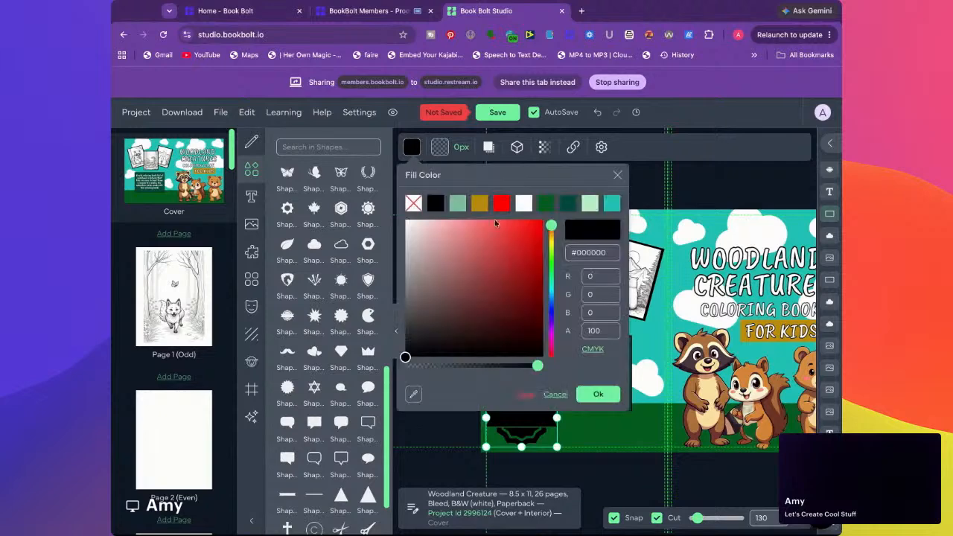
pyautogui.click(481, 208)
pyautogui.scroll(2, 536, 224)
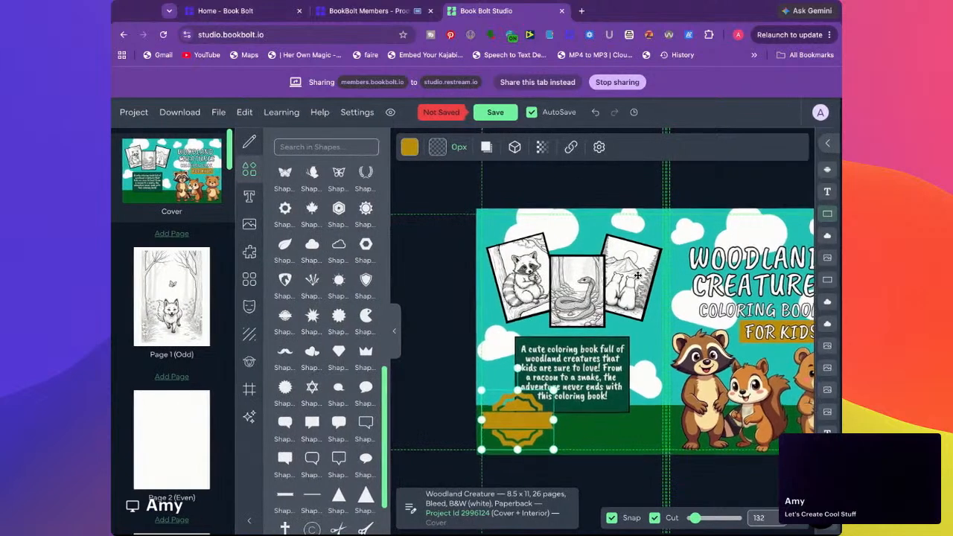
pyautogui.click(481, 183)
# Duplicate the "Woodland Creatures" title text and move the copy over the description on the back cover
pyautogui.click(733, 277)
pyautogui.press('super+c')
pyautogui.press('super+v')
pyautogui.moveTo(767, 313); pyautogui.dragTo(610, 401)
pyautogui.moveTo(656, 400); pyautogui.dragTo(518, 362)
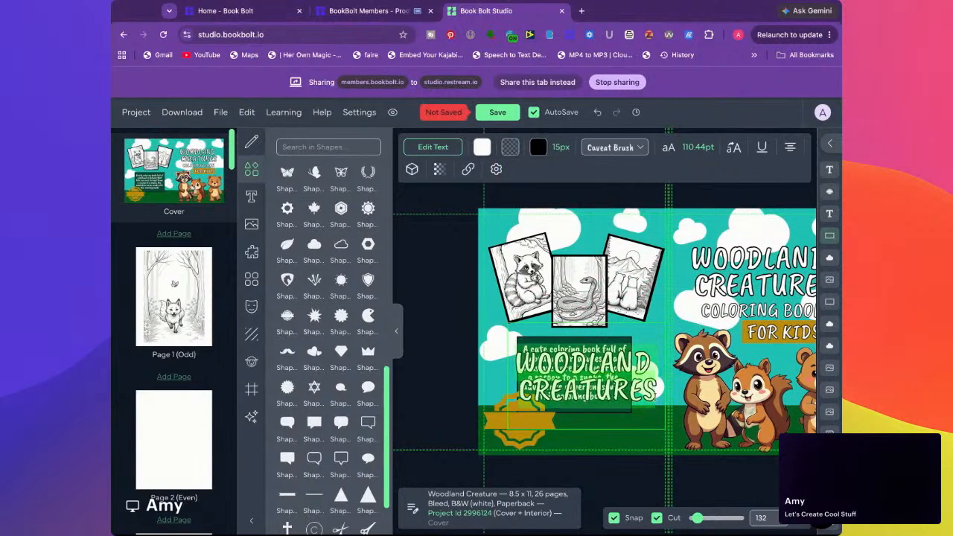
# Replace the copied title's wording with "Kid Approved"
pyautogui.press('BackSpace')
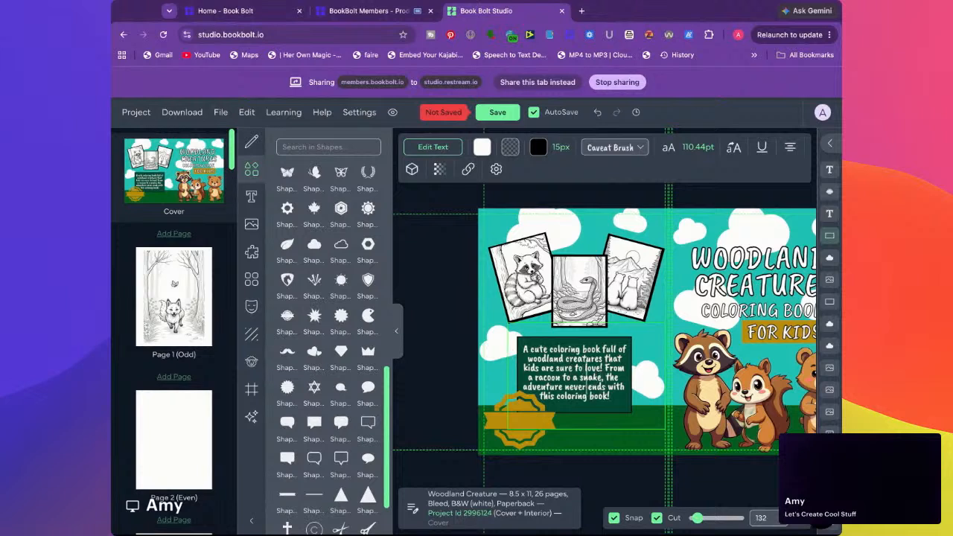
pyautogui.write('Kid App')
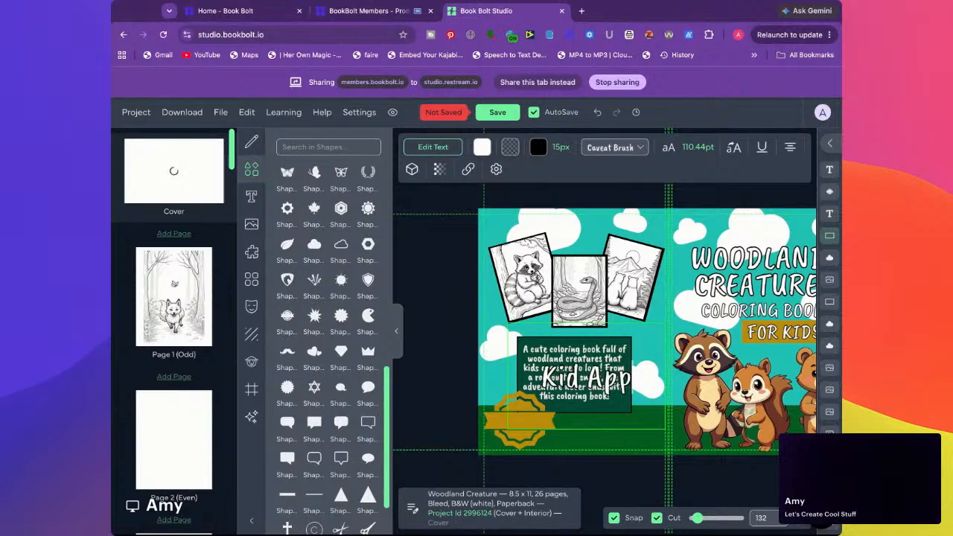
pyautogui.write('roved')
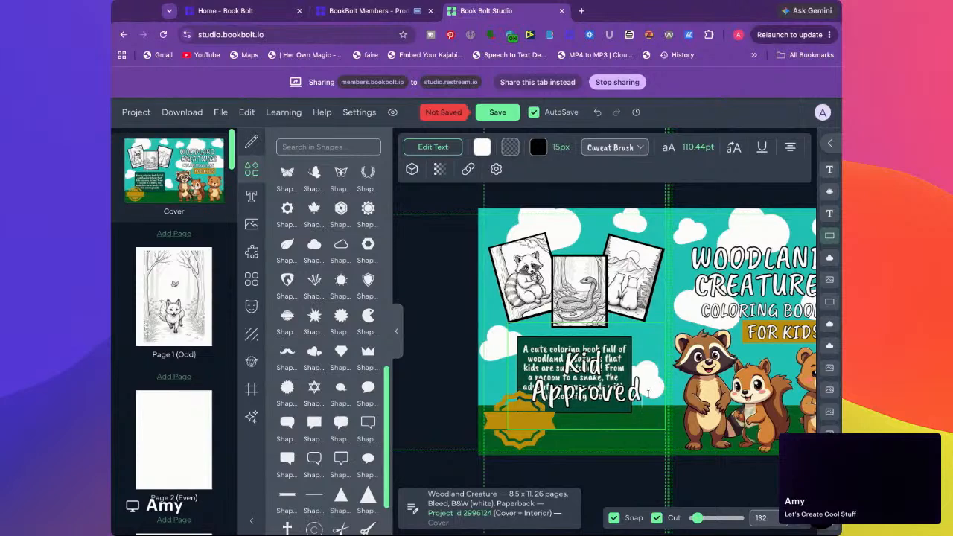
# Reduce the black outline of the "Kid Approved" text to 5 px
pyautogui.press('super+a')
pyautogui.click(563, 148)
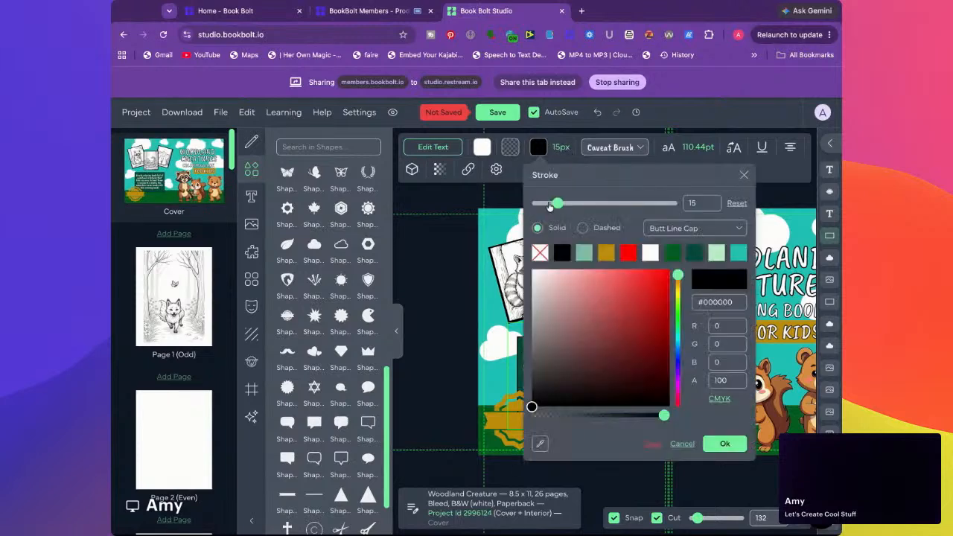
pyautogui.click(546, 205)
pyautogui.click(456, 272)
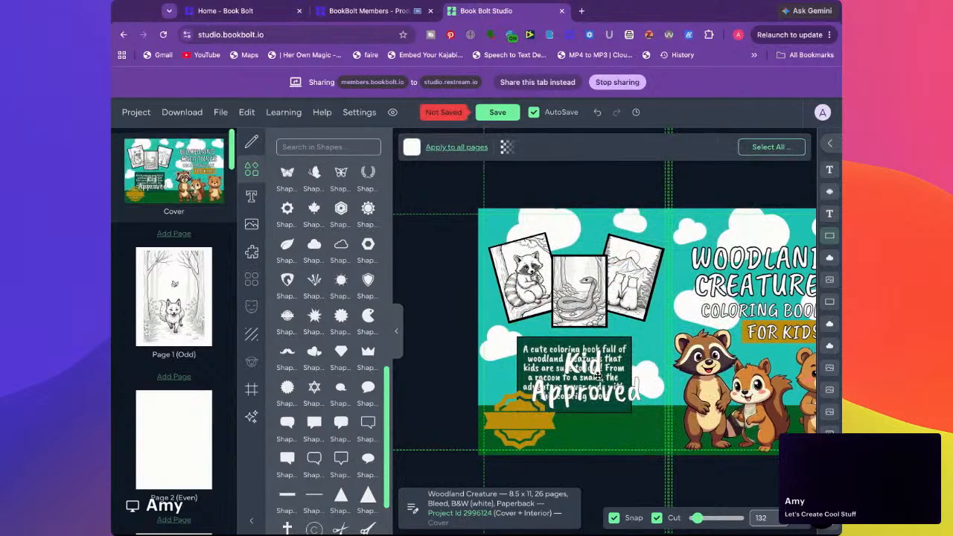
pyautogui.click(569, 358)
pyautogui.click(559, 148)
pyautogui.moveTo(546, 202); pyautogui.dragTo(544, 206)
pyautogui.click(447, 277)
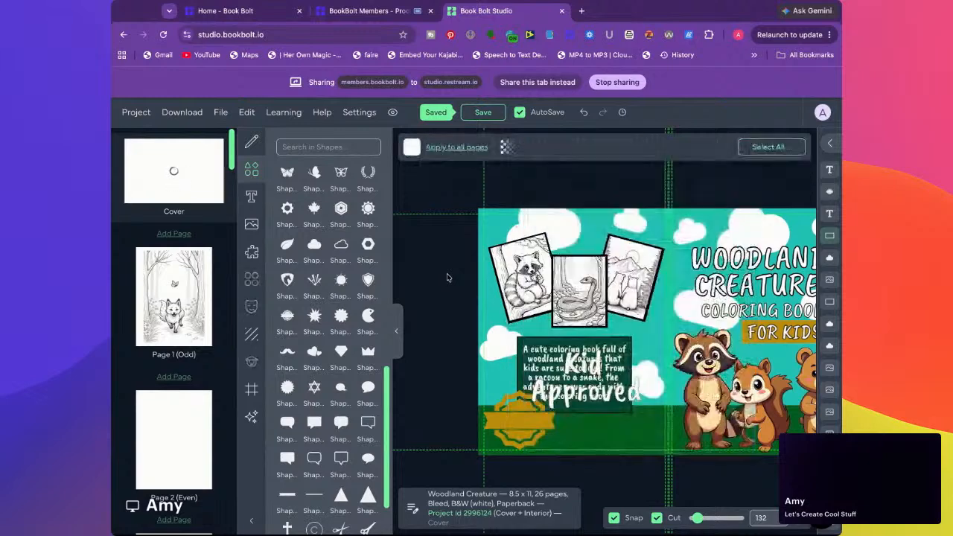
# Shrink the font size of the "Kid Approved" text until it fits on one line
pyautogui.click(567, 367)
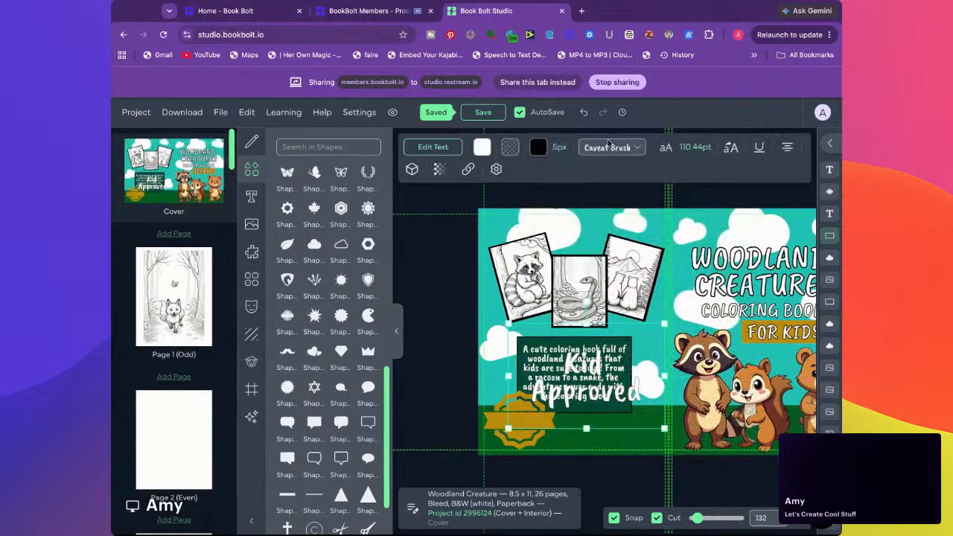
pyautogui.click(695, 148)
pyautogui.moveTo(704, 241); pyautogui.dragTo(657, 242)
pyautogui.click(460, 302)
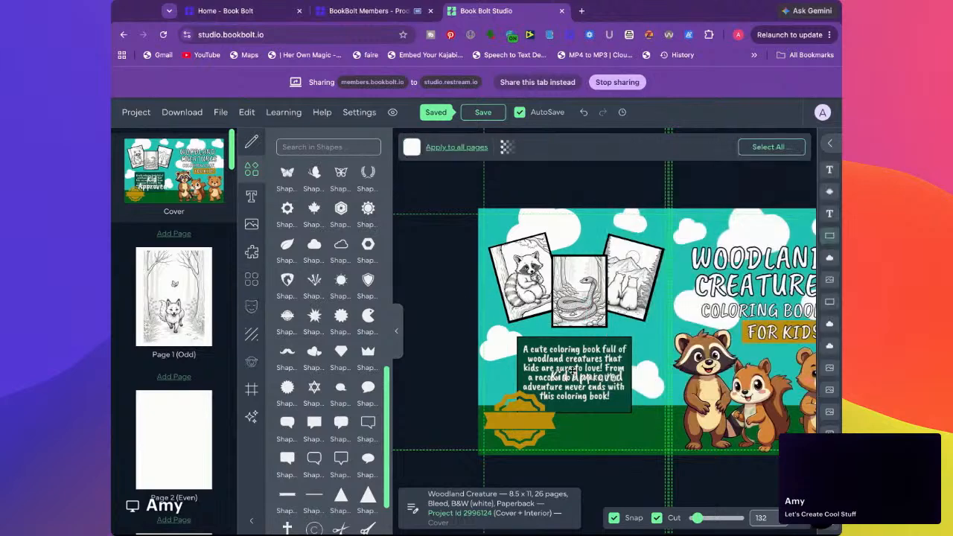
# Position the "Kid Approved" text on the gold badge's banner, shrink its text box, and set the font size to 42.44 pt
pyautogui.moveTo(572, 369); pyautogui.dragTo(520, 421)
pyautogui.moveTo(605, 473)
pyautogui.mouseDown()
pyautogui.moveTo(567, 447)
pyautogui.moveTo(575, 453)
pyautogui.mouseUp()
pyautogui.moveTo(538, 412); pyautogui.dragTo(547, 421)
pyautogui.click(689, 148)
pyautogui.moveTo(658, 238); pyautogui.dragTo(657, 242)
pyautogui.click(450, 276)
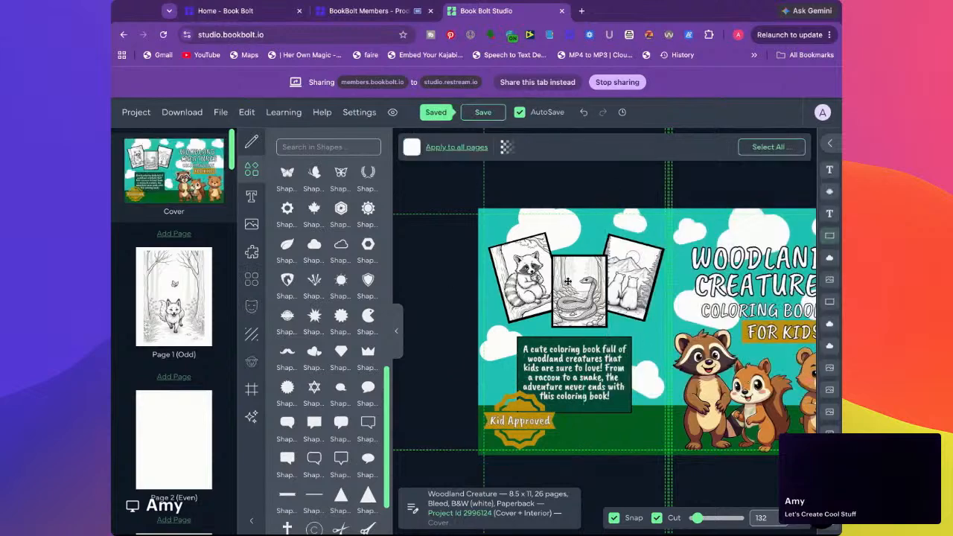
# Collapse the shapes library to show the full cover and check the badge text's placement
pyautogui.click(396, 334)
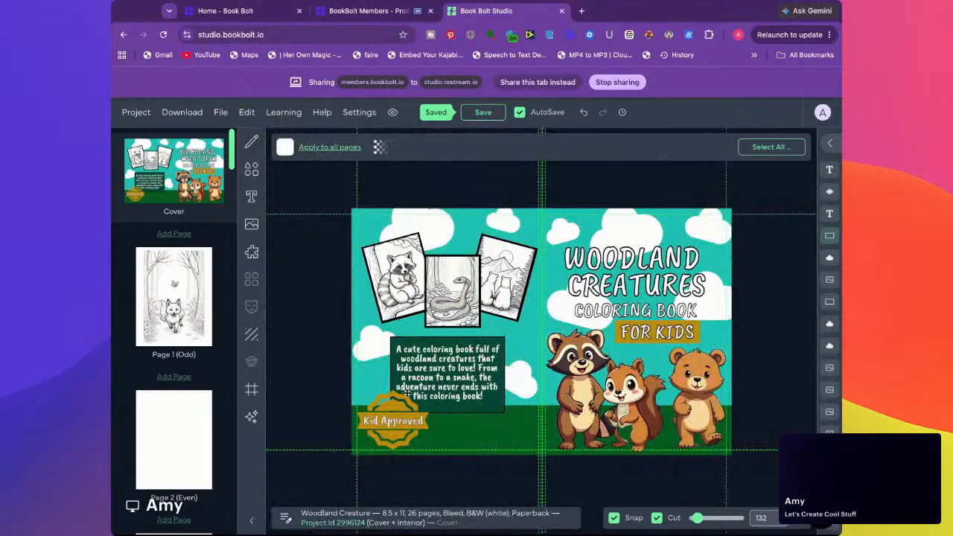
pyautogui.click(382, 409)
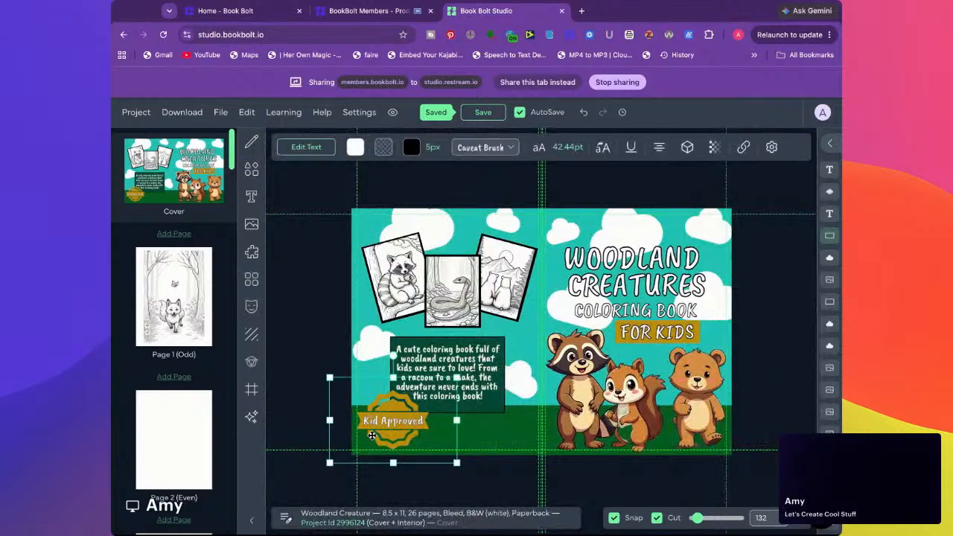
pyautogui.click(328, 344)
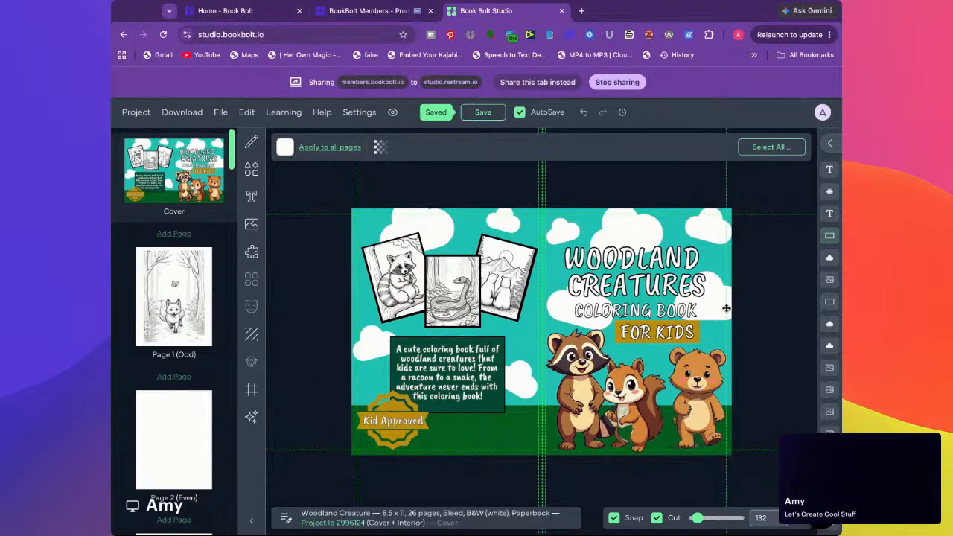
# Widen the fox picture on page 1, centre it inside the margin guides, and save the project
pyautogui.click(153, 297)
pyautogui.click(548, 281)
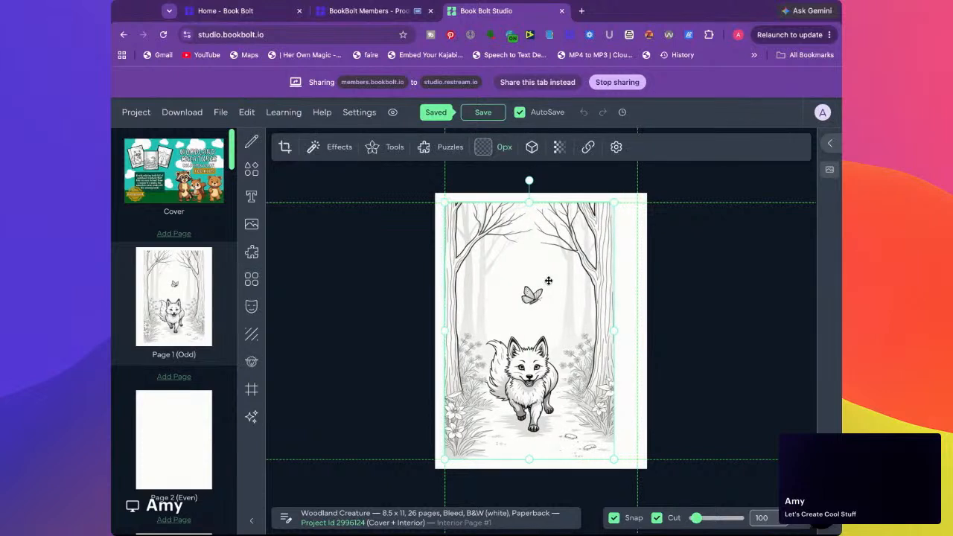
pyautogui.moveTo(616, 330); pyautogui.dragTo(637, 329)
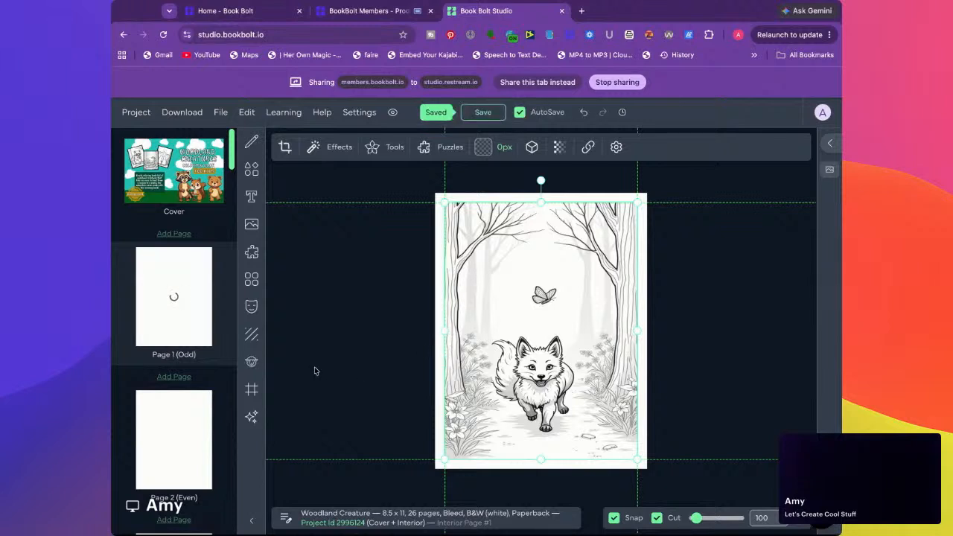
pyautogui.moveTo(440, 332); pyautogui.dragTo(462, 334)
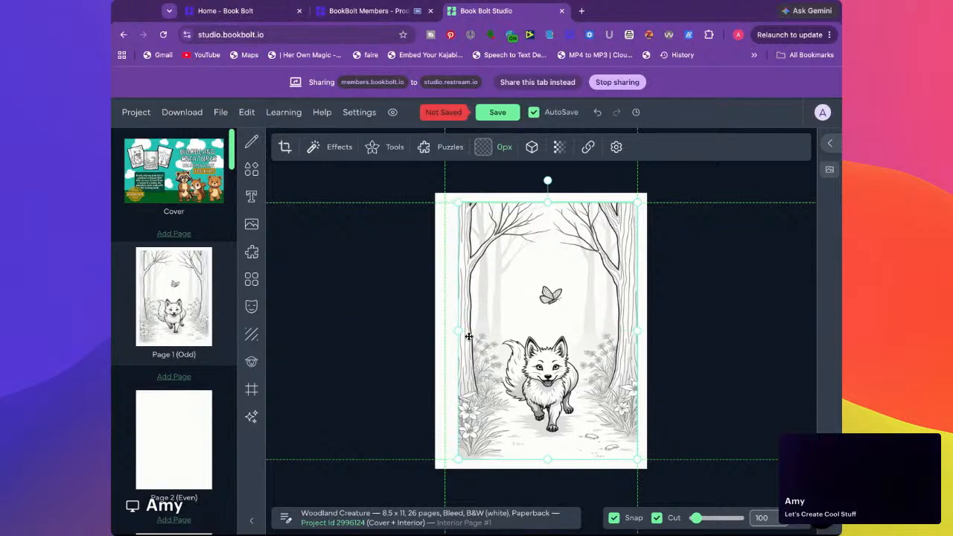
pyautogui.scroll(-5, 174, 380)
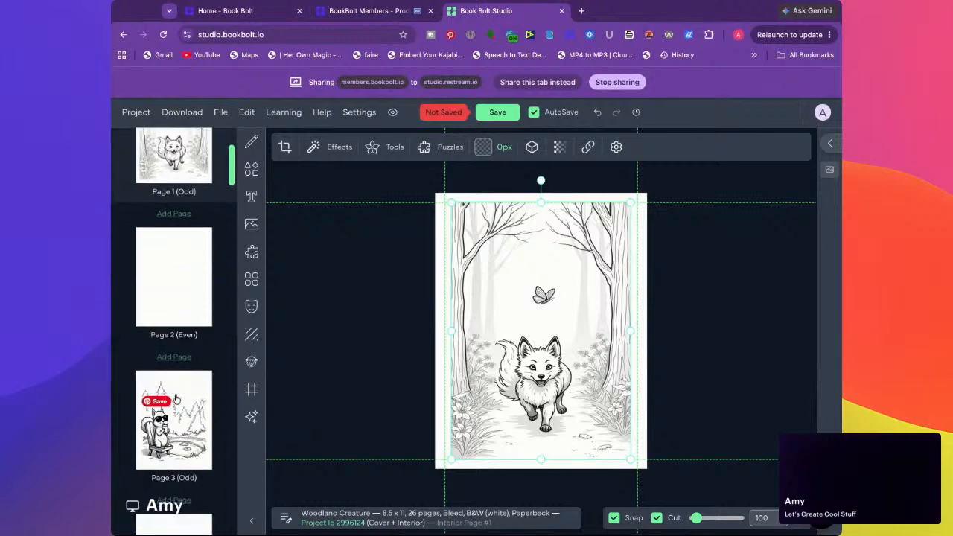
pyautogui.click(190, 340)
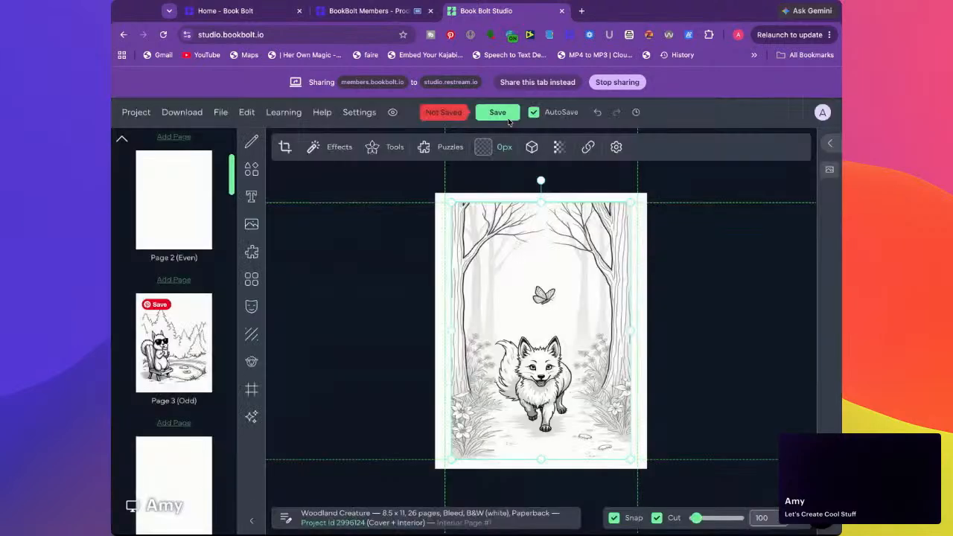
pyautogui.click(486, 113)
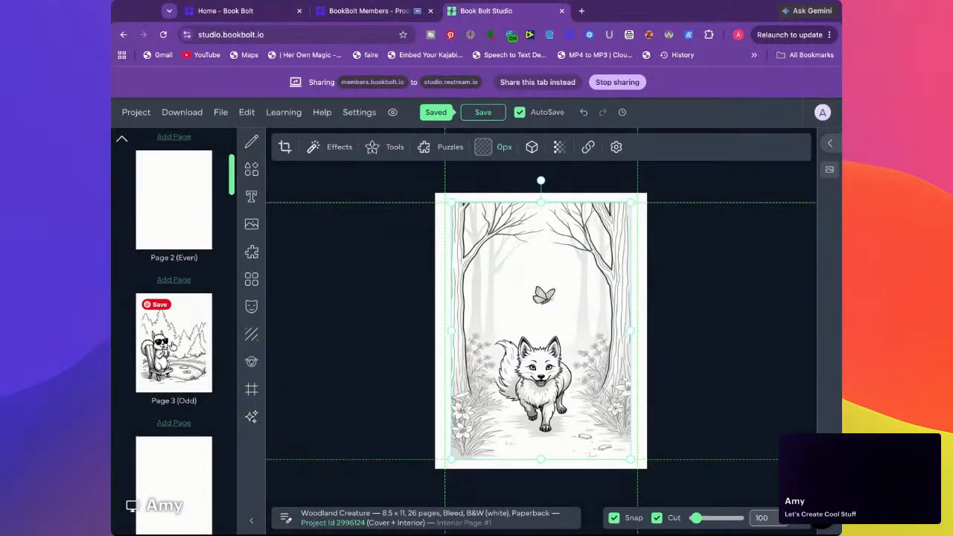
# Resize the two-bears picture on page 5 to fit between the left and right margin guides and above the bottom guide
pyautogui.scroll(-5, 183, 298)
pyautogui.click(183, 291)
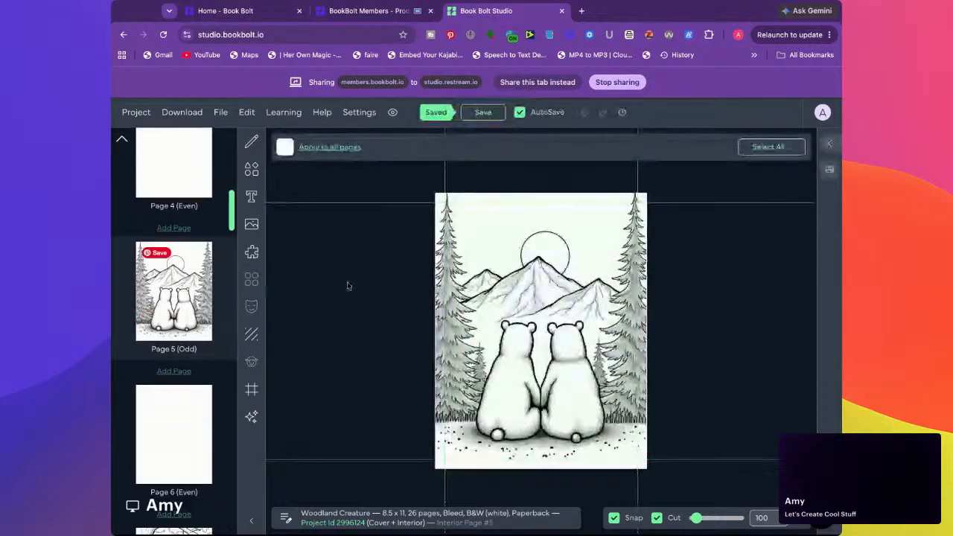
pyautogui.moveTo(437, 281); pyautogui.dragTo(446, 282)
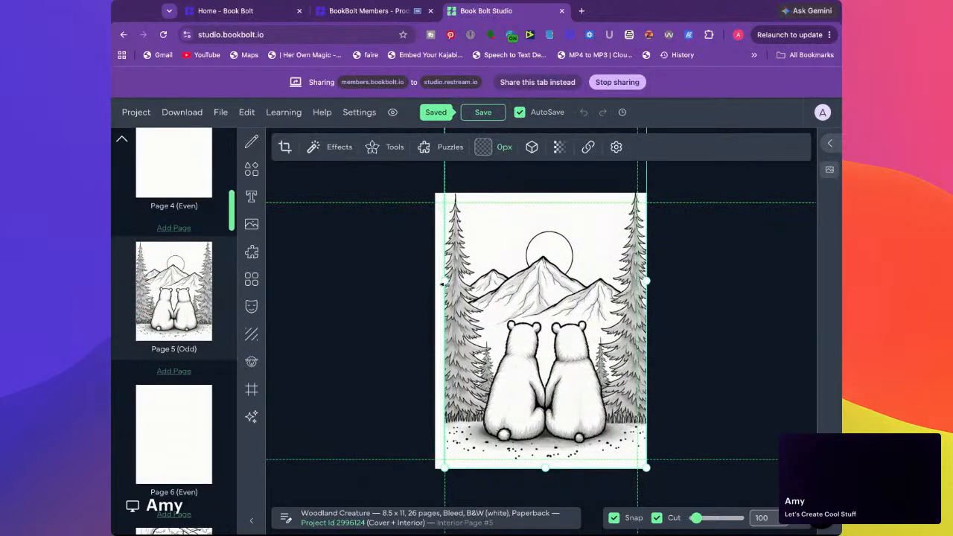
pyautogui.moveTo(649, 282); pyautogui.dragTo(641, 281)
pyautogui.moveTo(541, 467); pyautogui.dragTo(541, 459)
pyautogui.moveTo(522, 328); pyautogui.dragTo(546, 324)
pyautogui.click(330, 313)
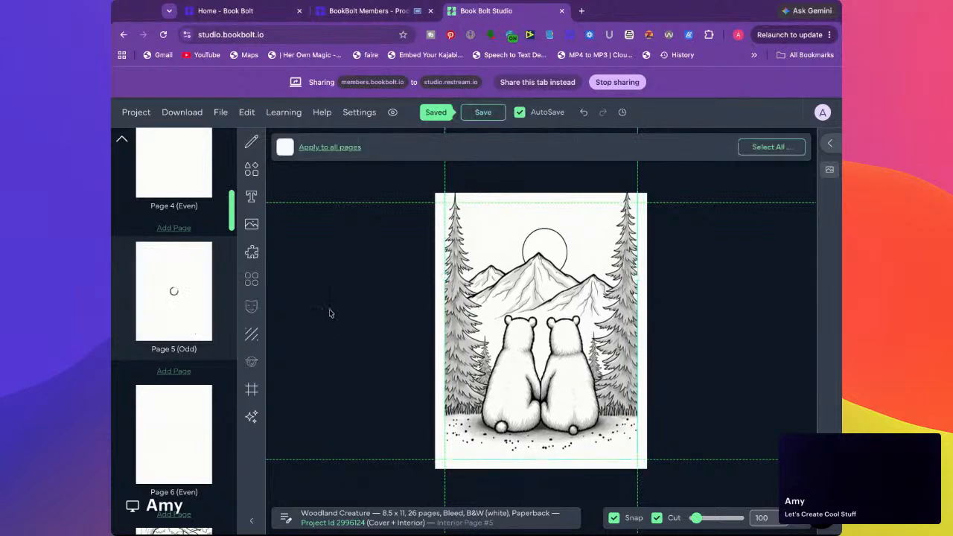
# Shorten the two-bears picture and centre it vertically within the upper and lower margin guides
pyautogui.click(538, 283)
pyautogui.moveTo(541, 459); pyautogui.dragTo(542, 428)
pyautogui.moveTo(539, 389); pyautogui.dragTo(539, 400)
pyautogui.click(393, 412)
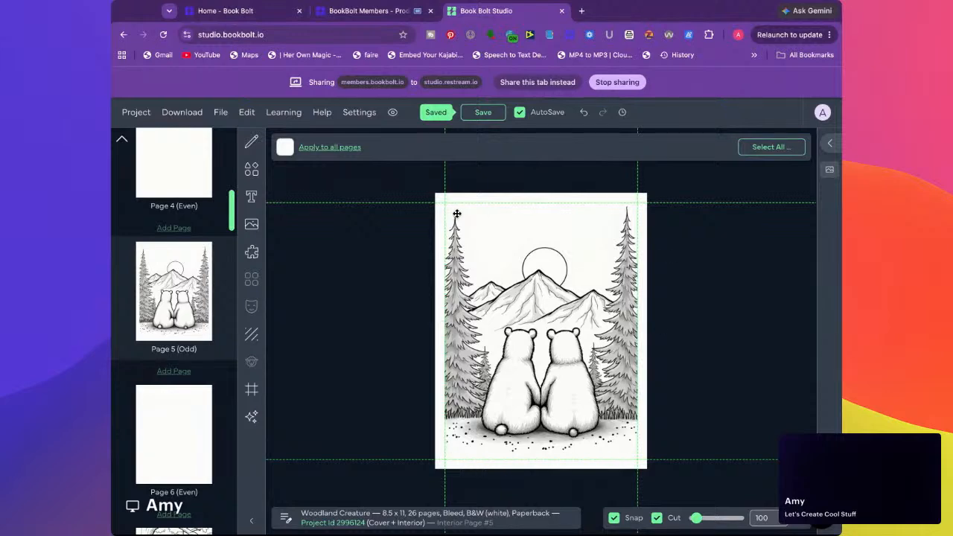
# Shrink the raccoon picture on page 7 and align its upper edge with the top margin guide
pyautogui.scroll(-4, 181, 417)
pyautogui.click(175, 320)
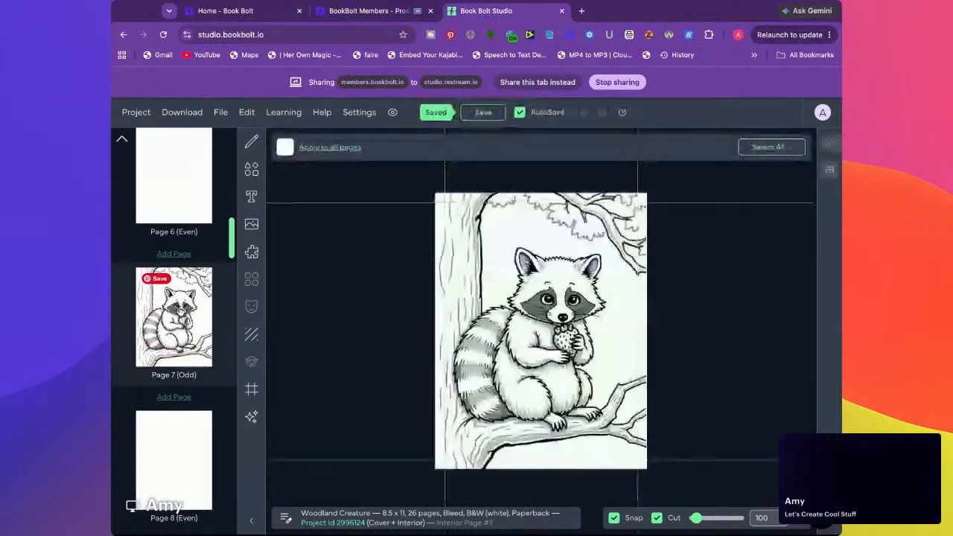
pyautogui.click(449, 236)
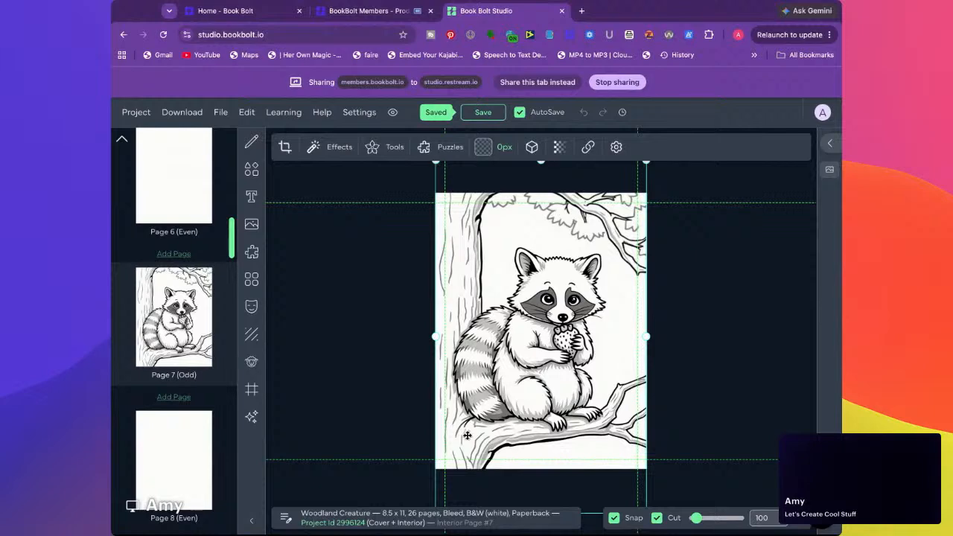
pyautogui.scroll(-3, 599, 406)
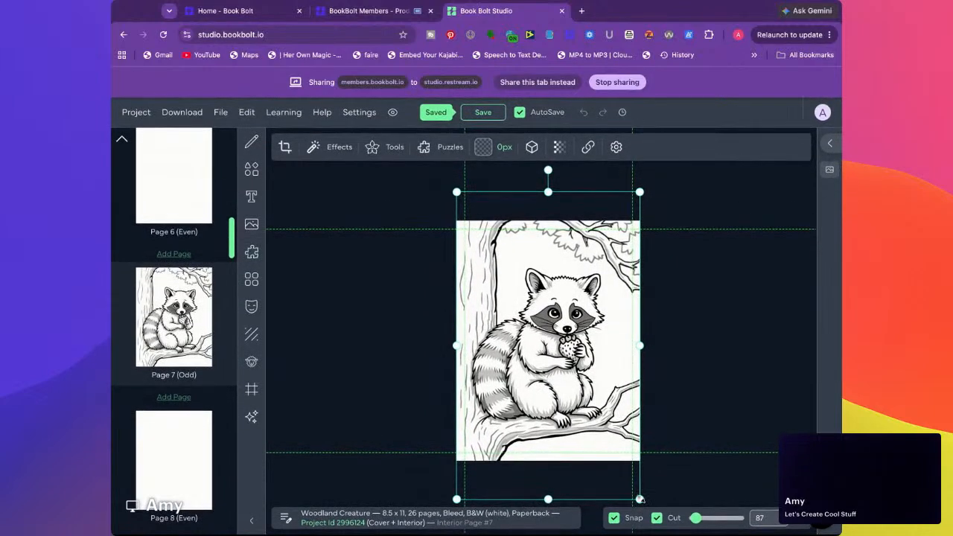
pyautogui.moveTo(641, 500); pyautogui.dragTo(616, 459)
pyautogui.moveTo(581, 423); pyautogui.dragTo(586, 444)
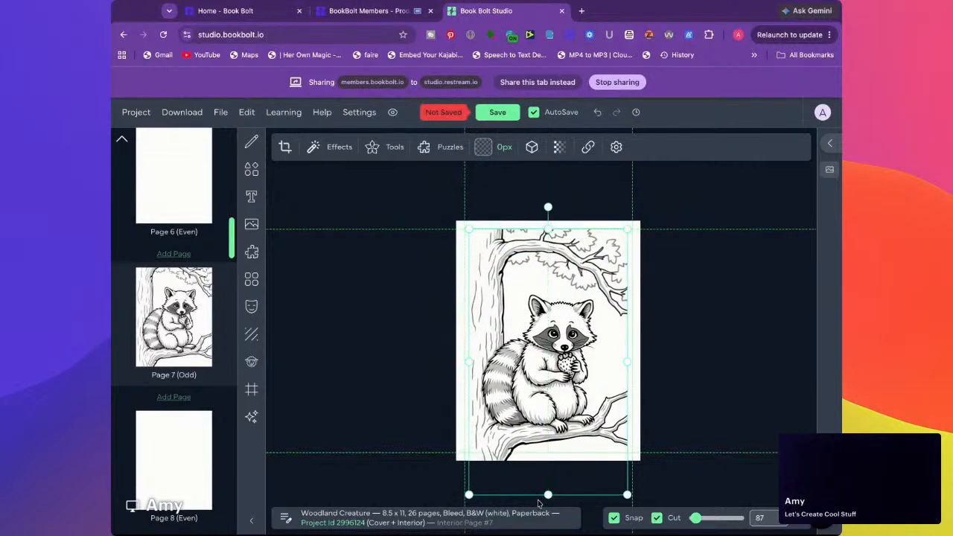
# Reduce the raccoon picture to end at the bottom margin guide, centre it on the page, and save the project
pyautogui.moveTo(628, 495); pyautogui.dragTo(611, 468)
pyautogui.moveTo(541, 467); pyautogui.dragTo(539, 453)
pyautogui.moveTo(537, 413); pyautogui.dragTo(544, 414)
pyautogui.click(432, 389)
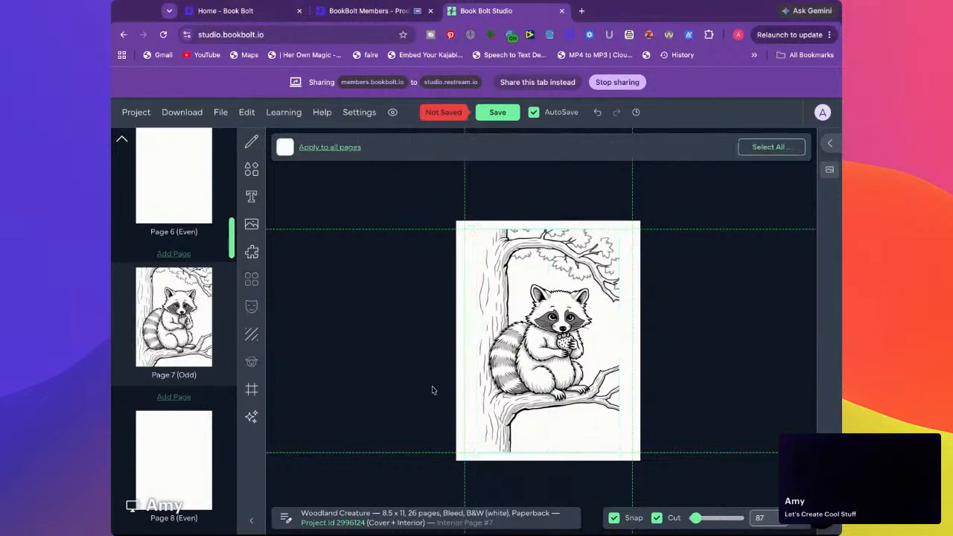
pyautogui.scroll(-5, 164, 358)
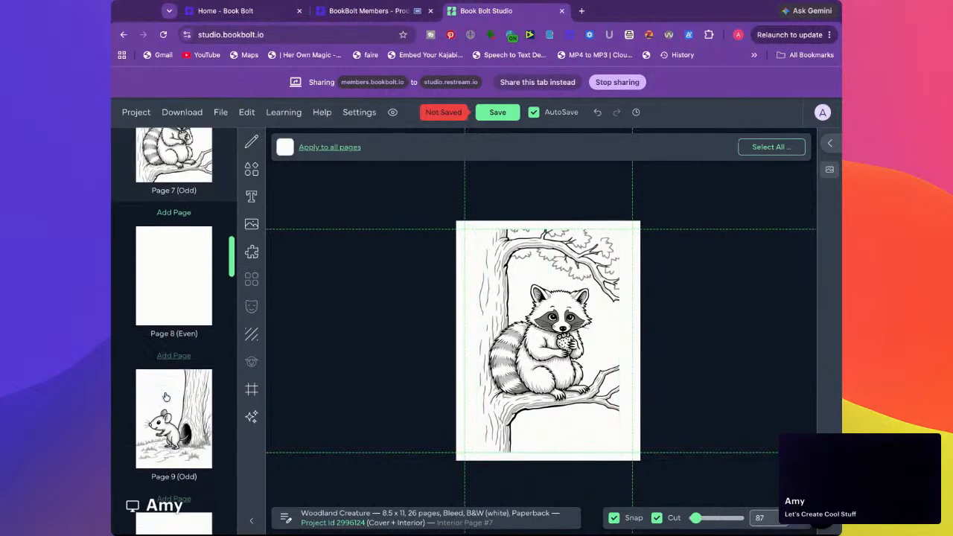
pyautogui.click(192, 357)
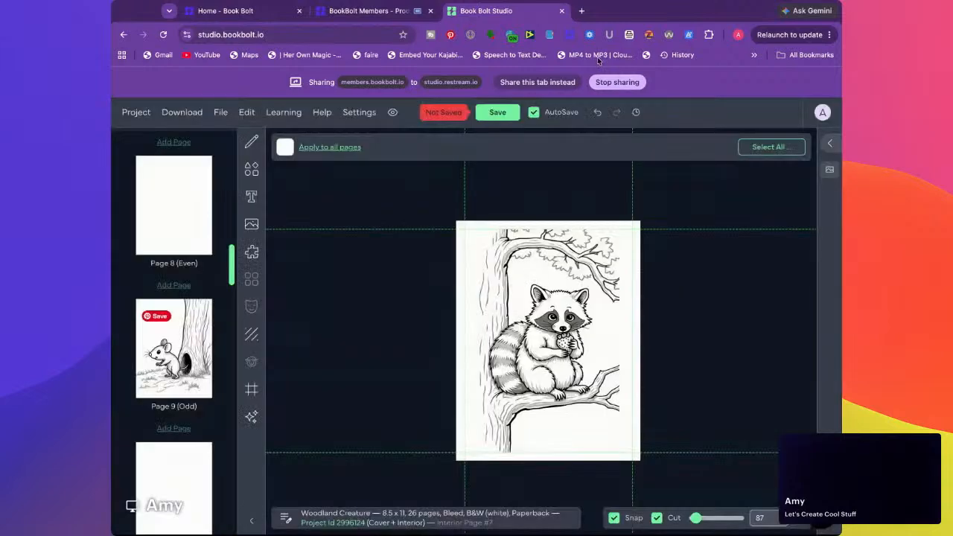
pyautogui.click(476, 118)
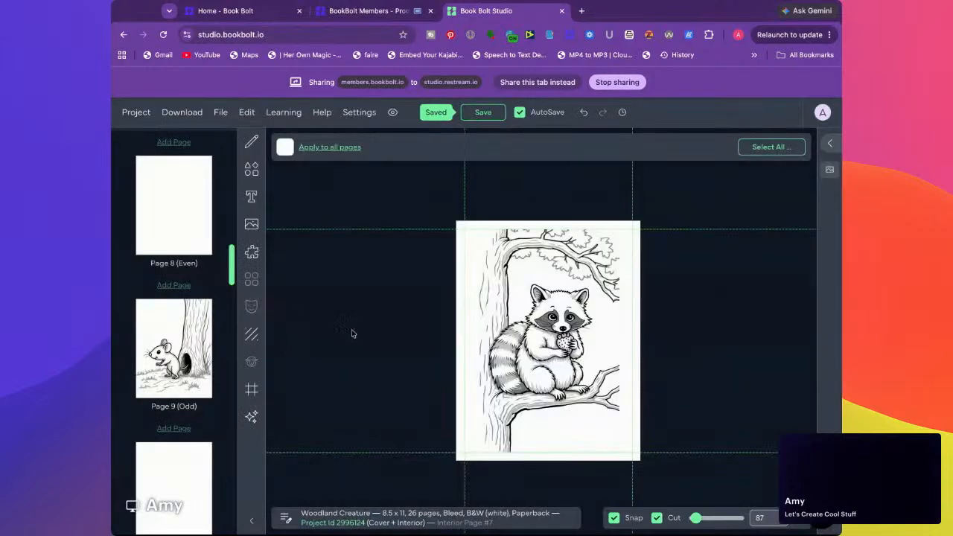
# Shrink the mouse picture on page 9 and position it inside the margin guides
pyautogui.click(156, 333)
pyautogui.click(450, 329)
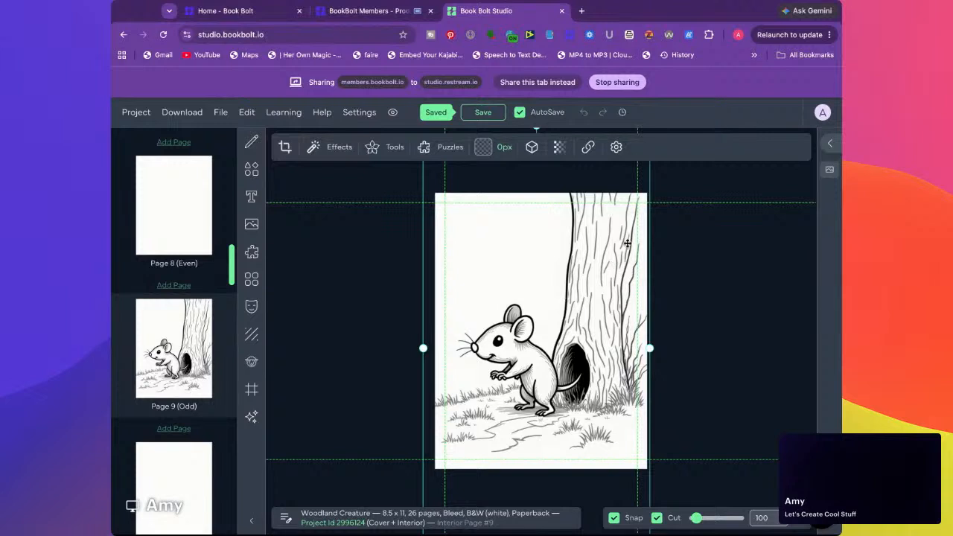
pyautogui.moveTo(624, 244); pyautogui.dragTo(616, 283)
pyautogui.moveTo(643, 191); pyautogui.dragTo(610, 256)
pyautogui.moveTo(546, 376); pyautogui.dragTo(574, 323)
pyautogui.click(375, 322)
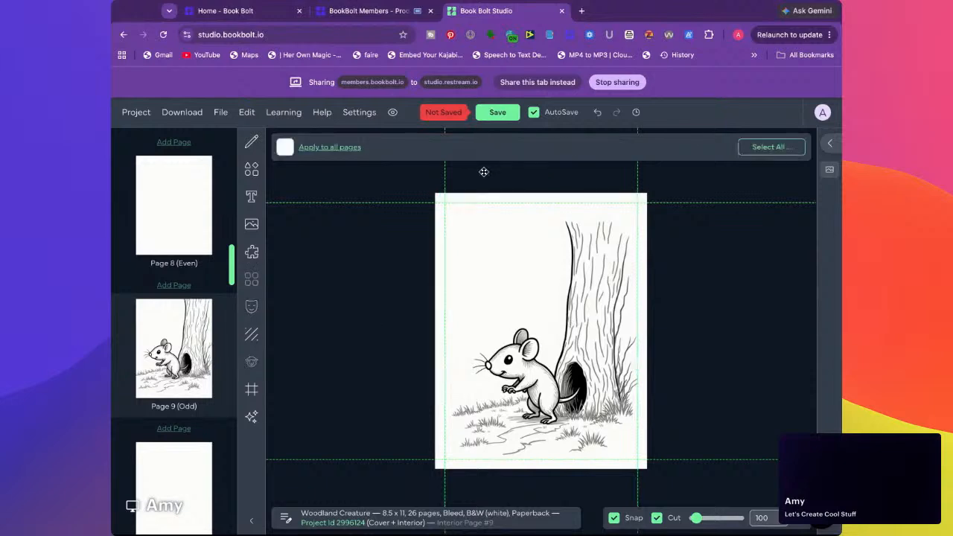
# Save the project and shrink the cardinal picture on page 11 with its upper edge on the top margin guide
pyautogui.click(498, 112)
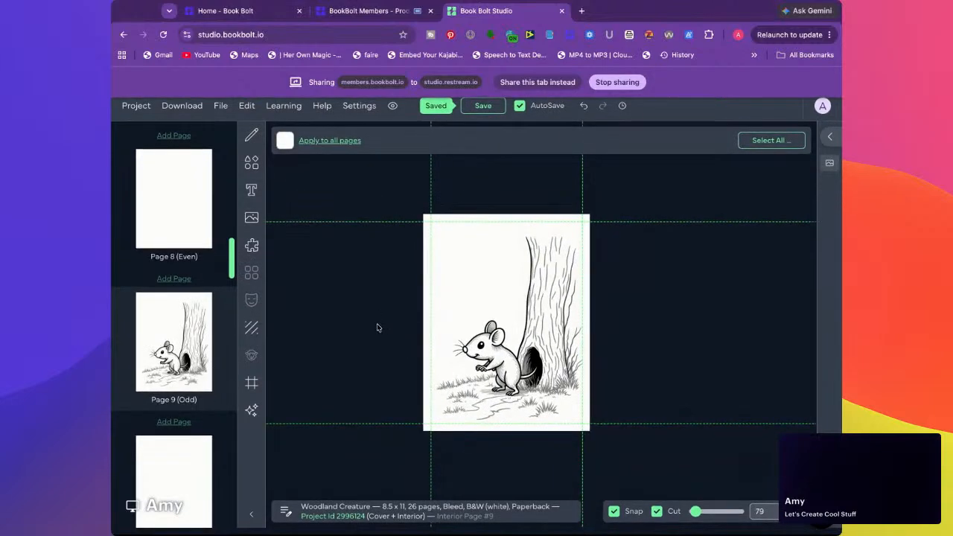
pyautogui.scroll(-5, 188, 394)
pyautogui.click(183, 298)
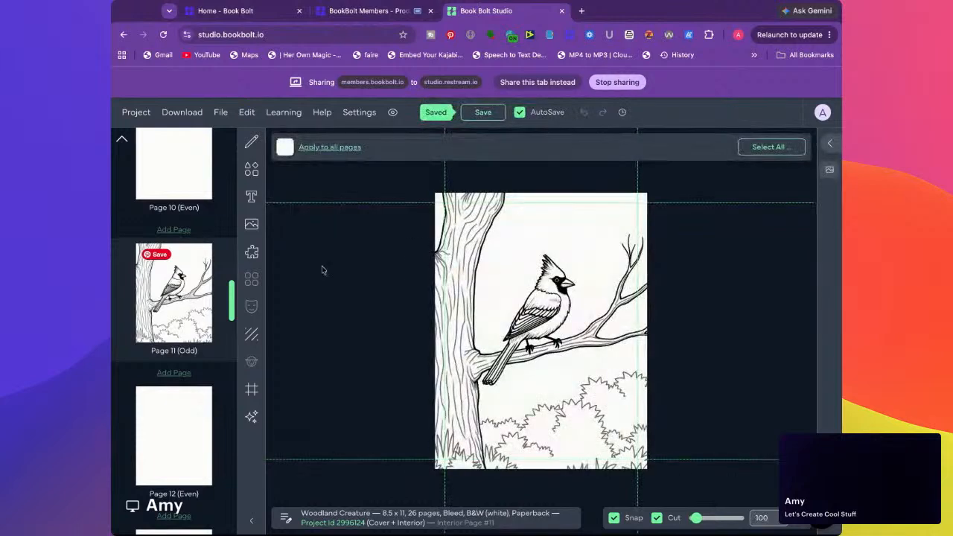
pyautogui.click(470, 257)
pyautogui.moveTo(649, 498); pyautogui.dragTo(616, 436)
pyautogui.moveTo(529, 356); pyautogui.dragTo(546, 423)
pyautogui.moveTo(632, 196); pyautogui.dragTo(602, 249)
pyautogui.moveTo(555, 343); pyautogui.dragTo(570, 299)
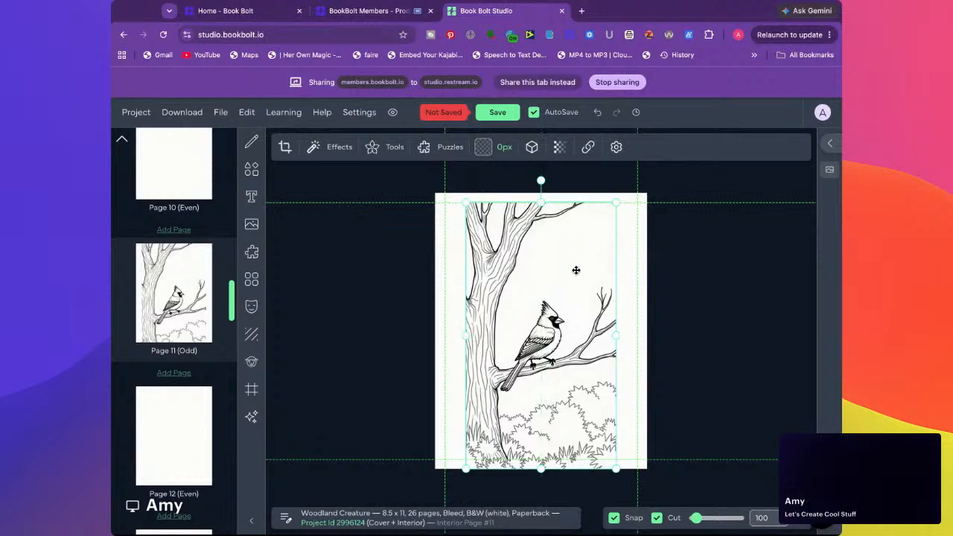
# Shorten the cardinal picture to the bottom margin guide, widen it inside the side margins, and save the project
pyautogui.moveTo(542, 469); pyautogui.dragTo(541, 471)
pyautogui.moveTo(465, 330); pyautogui.dragTo(444, 330)
pyautogui.moveTo(617, 329)
pyautogui.mouseDown()
pyautogui.moveTo(639, 329)
pyautogui.moveTo(619, 330)
pyautogui.mouseUp()
pyautogui.click(392, 331)
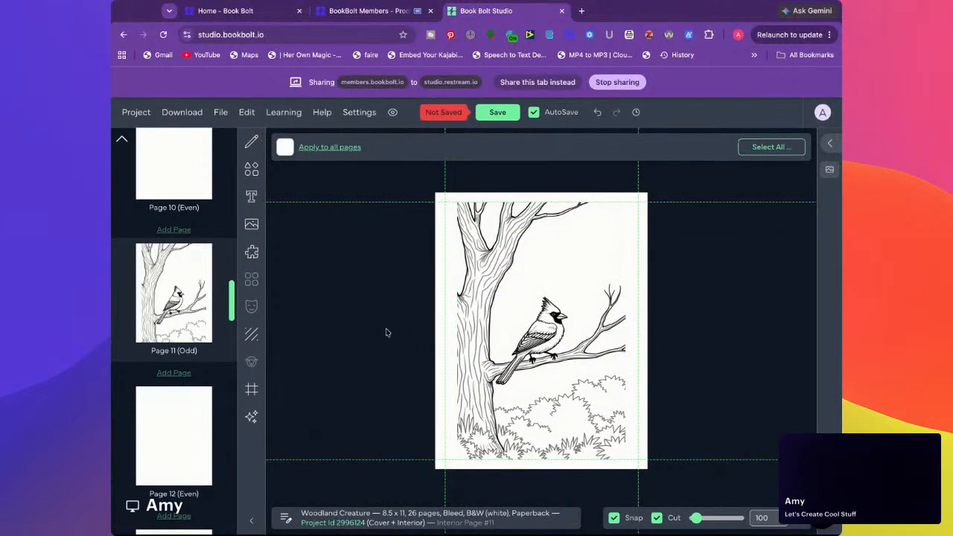
pyautogui.scroll(-3, 174, 372)
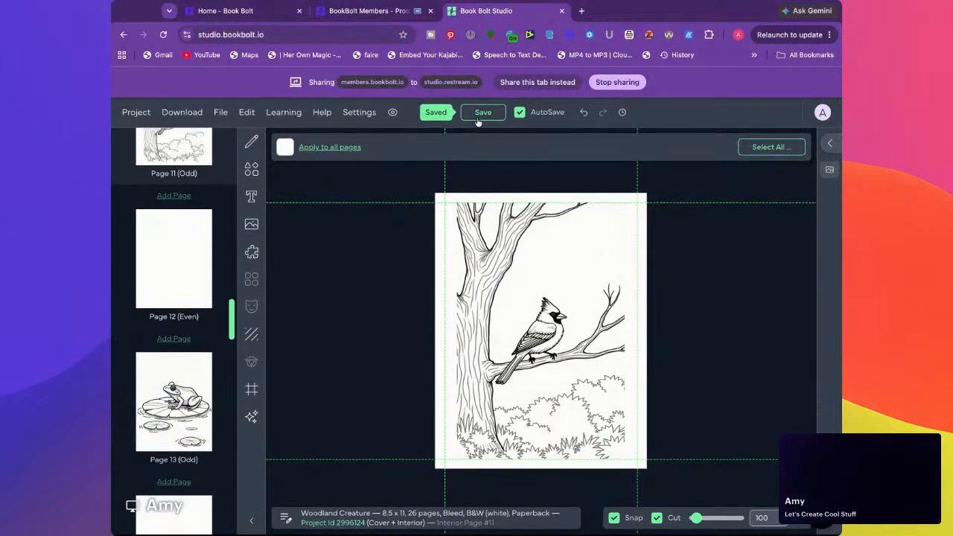
# Narrow the frog picture on page 13 so its artwork sits inside the side margin guides, and save the project
pyautogui.click(186, 409)
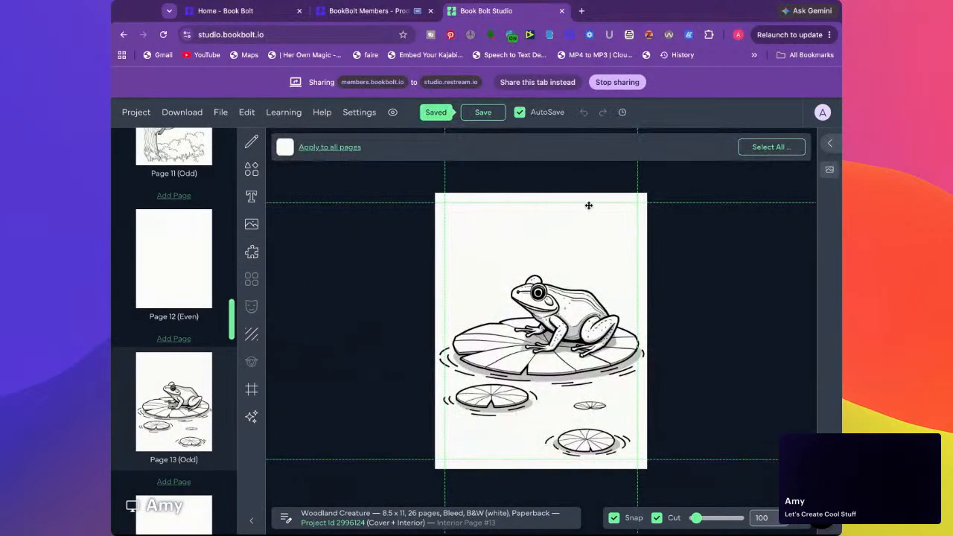
pyautogui.click(572, 290)
pyautogui.moveTo(431, 317); pyautogui.dragTo(438, 317)
pyautogui.moveTo(651, 318); pyautogui.dragTo(639, 318)
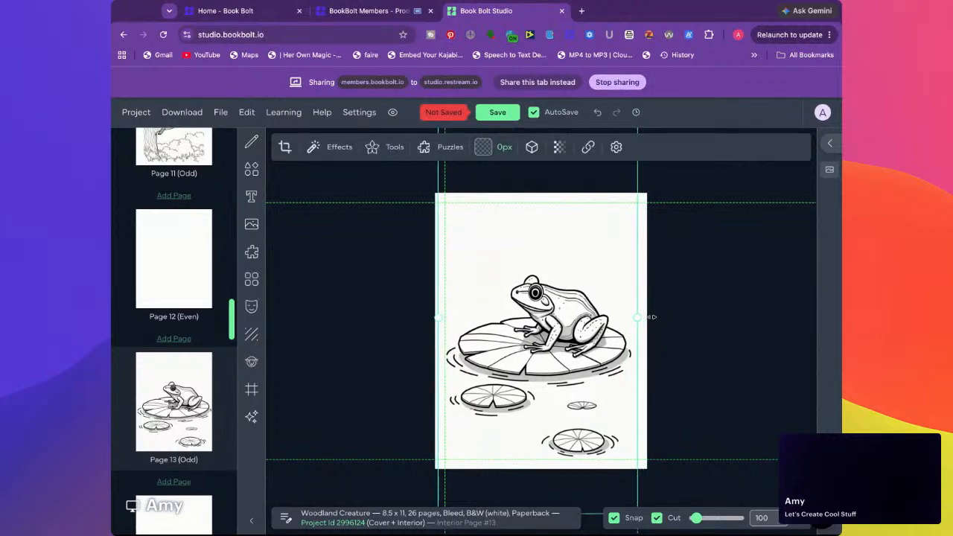
pyautogui.click(392, 327)
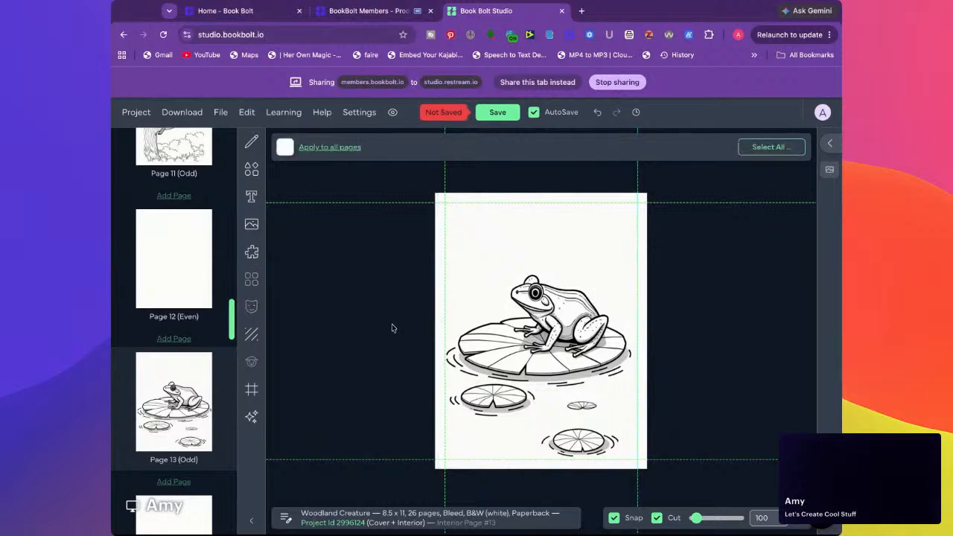
pyautogui.click(503, 112)
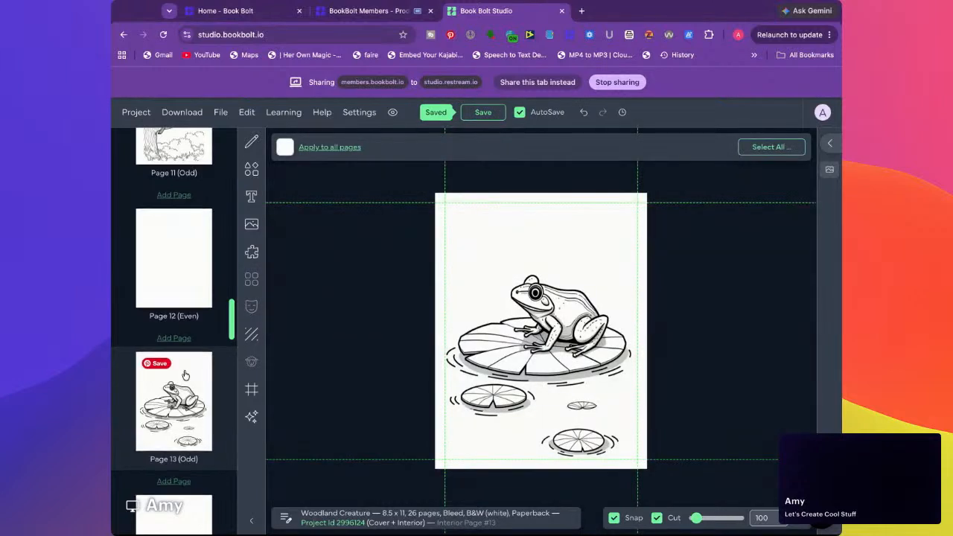
# Narrow the deer picture on page 15 to the side margin guides and rest its lower edge on the bottom margin guide
pyautogui.scroll(-2, 179, 372)
pyautogui.scroll(-3, 185, 374)
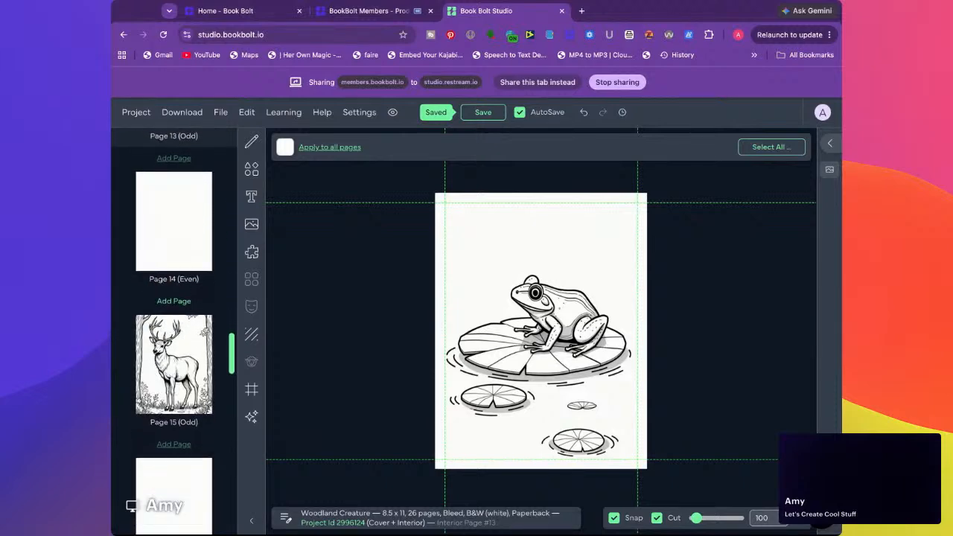
pyautogui.click(204, 337)
pyautogui.moveTo(528, 246); pyautogui.dragTo(522, 296)
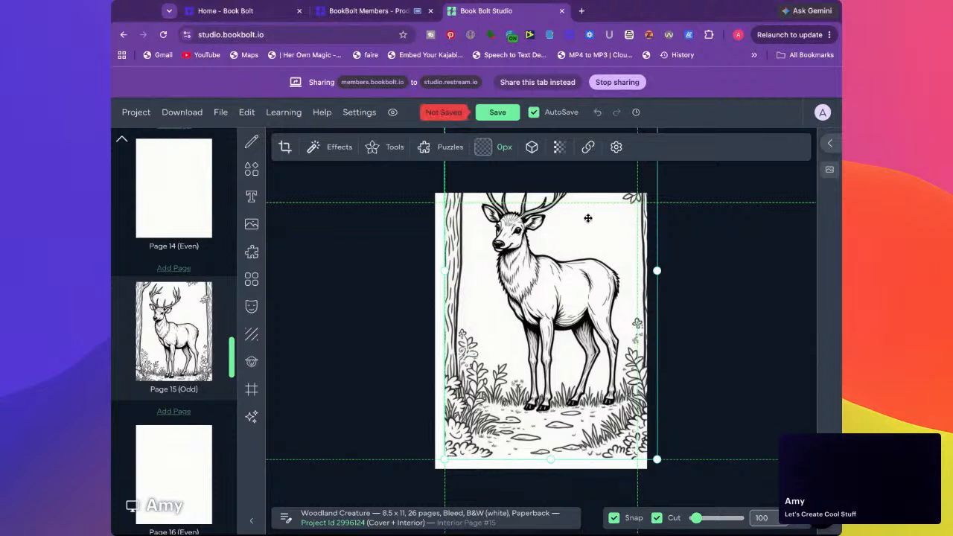
pyautogui.moveTo(658, 273); pyautogui.dragTo(656, 268)
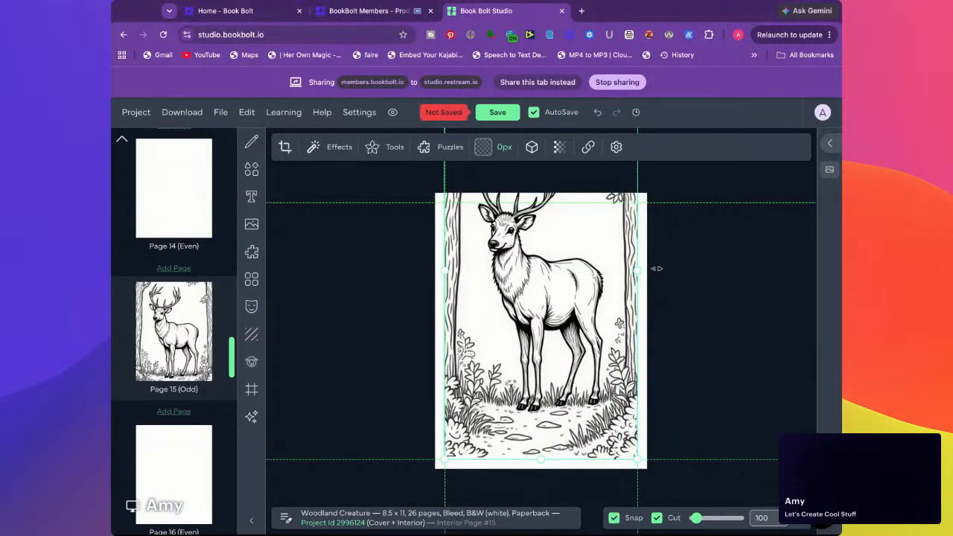
pyautogui.moveTo(543, 460); pyautogui.dragTo(542, 411)
pyautogui.moveTo(528, 286); pyautogui.dragTo(526, 334)
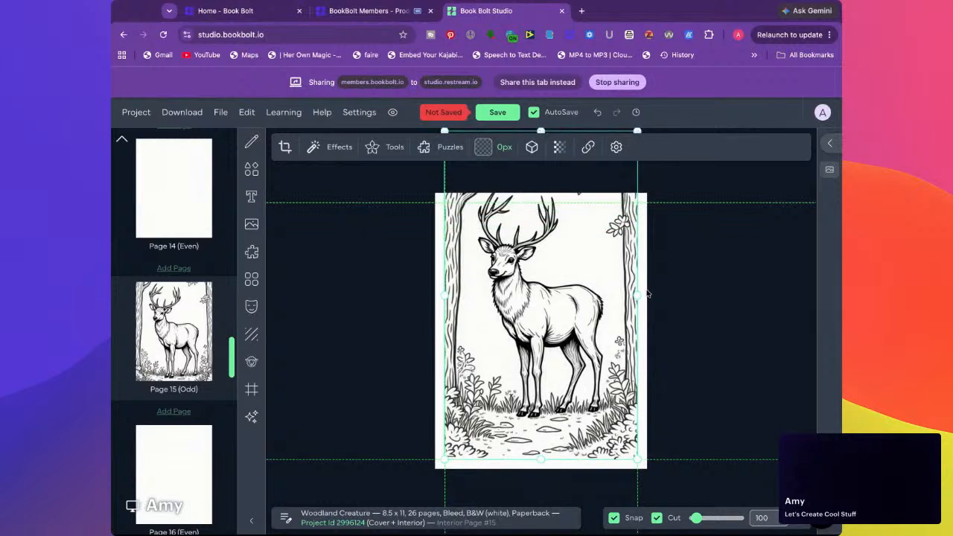
# Scale the deer picture down to the page's margin height and centre it on the page
pyautogui.moveTo(637, 460); pyautogui.dragTo(606, 405)
pyautogui.moveTo(573, 342); pyautogui.dragTo(589, 412)
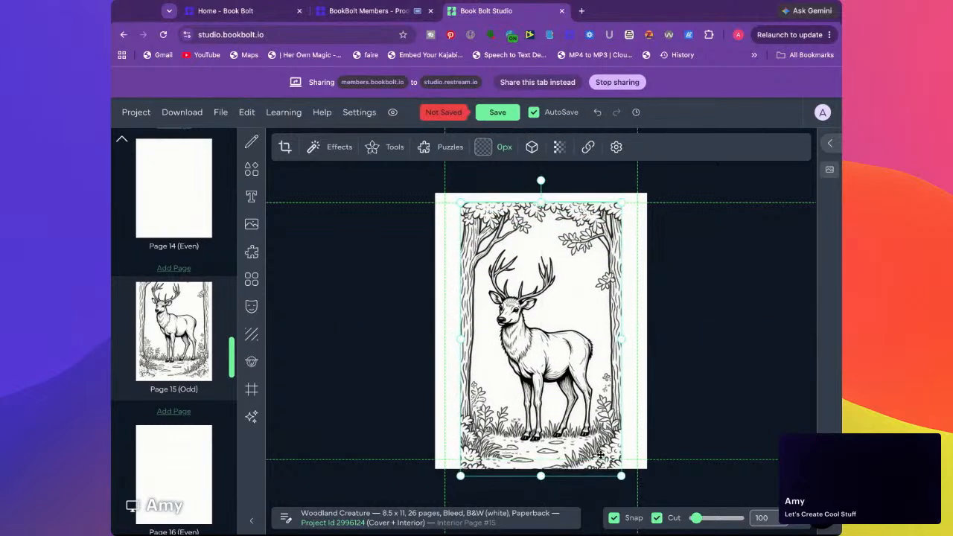
pyautogui.moveTo(621, 476); pyautogui.dragTo(618, 462)
pyautogui.moveTo(564, 410); pyautogui.dragTo(564, 409)
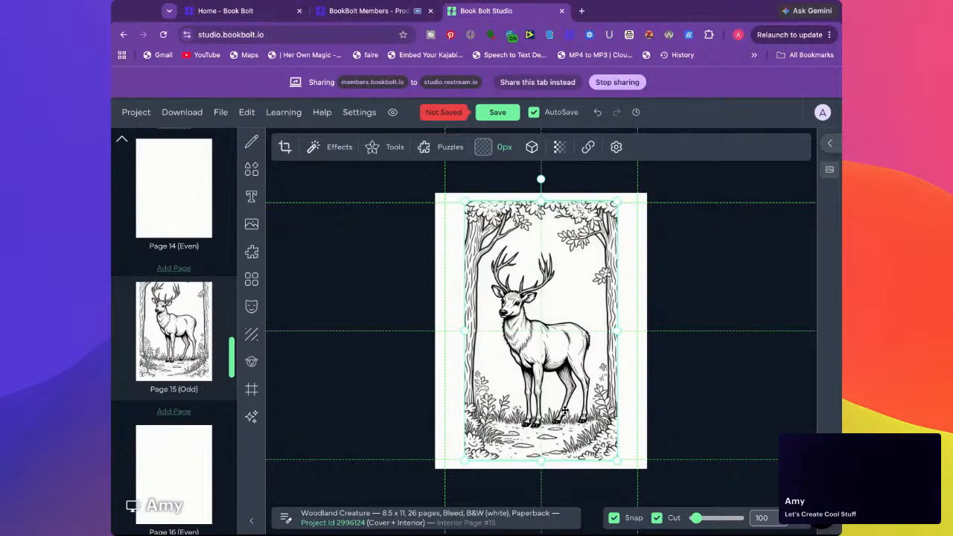
pyautogui.click(419, 383)
# Add a body text box to blank page 14 and set its font size to 16 pt
pyautogui.click(154, 195)
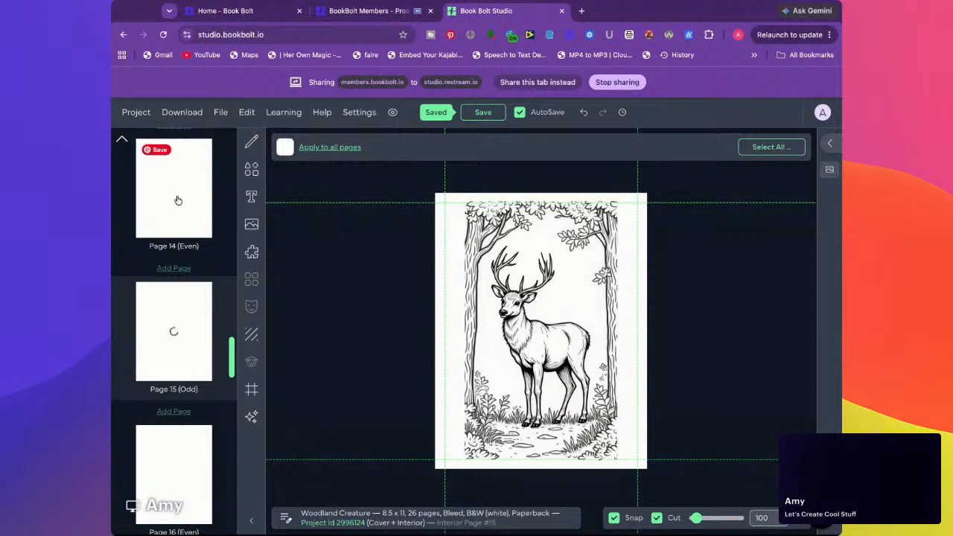
pyautogui.click(251, 196)
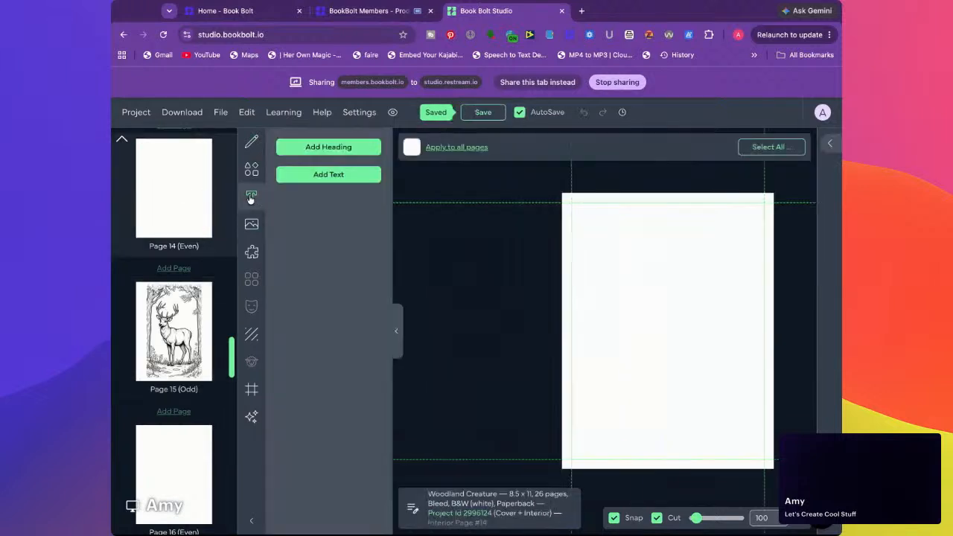
pyautogui.click(326, 175)
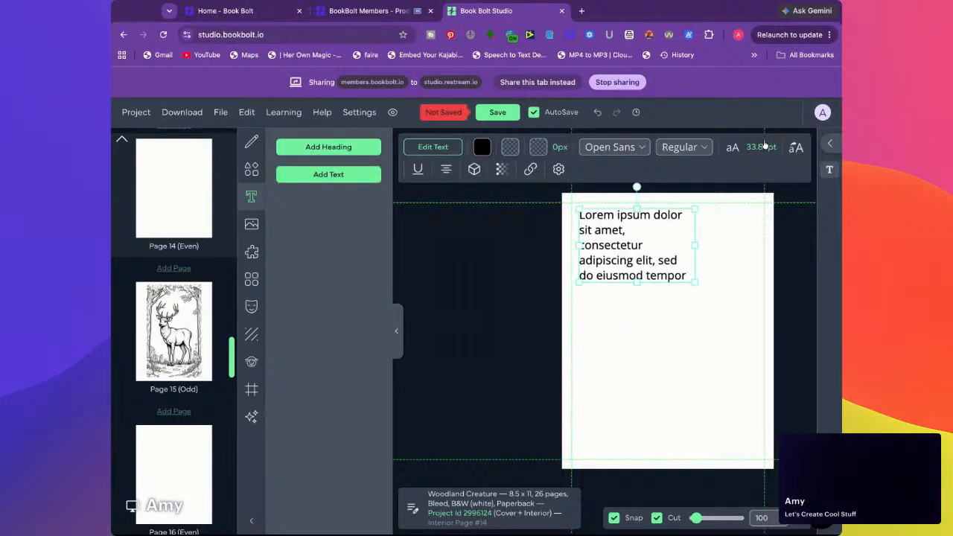
pyautogui.click(761, 147)
pyautogui.doubleClick(798, 243)
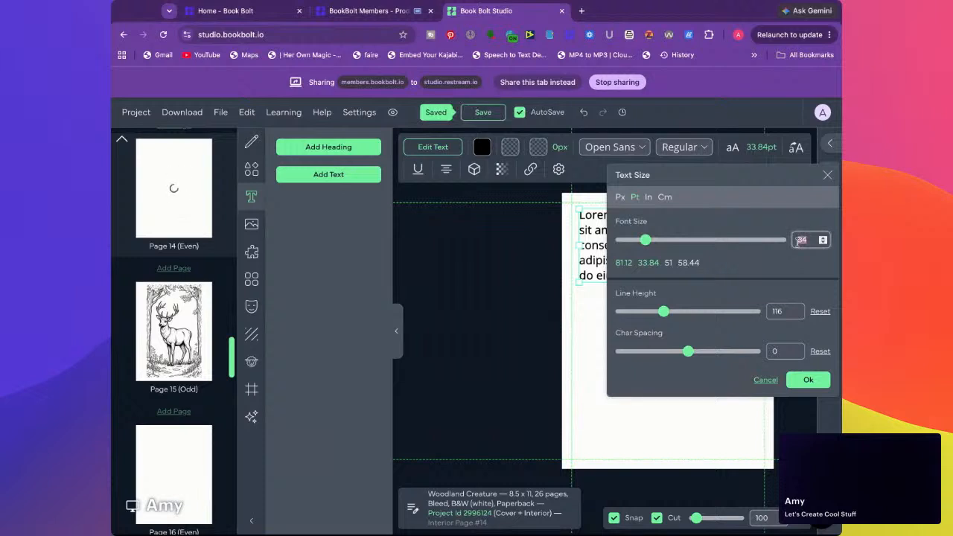
pyautogui.write('16')
pyautogui.press('Return')
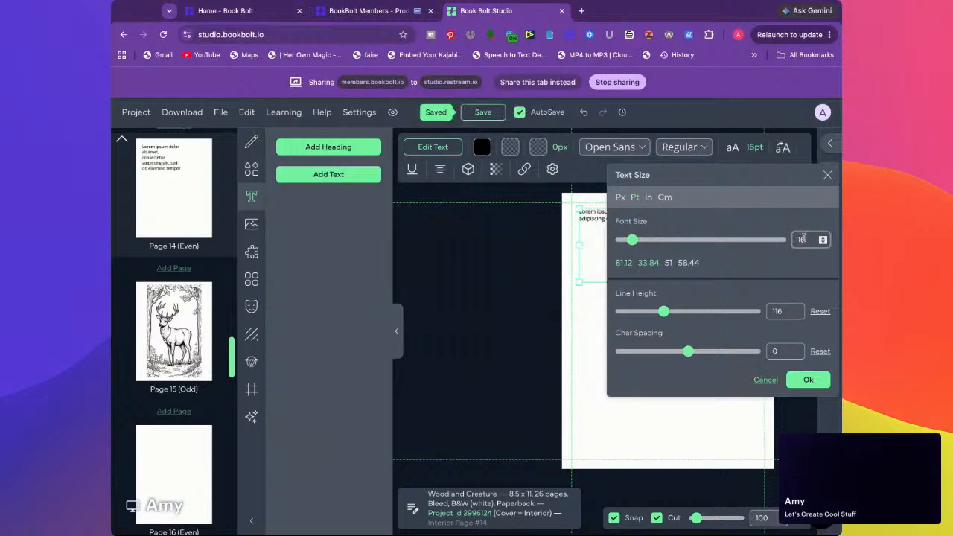
# Set the page 14 text to 12 pt, keep the Open Sans font, and apply the text settings
pyautogui.write('2')
pyautogui.press('Return')
pyautogui.doubleClick(806, 244)
pyautogui.write('1')
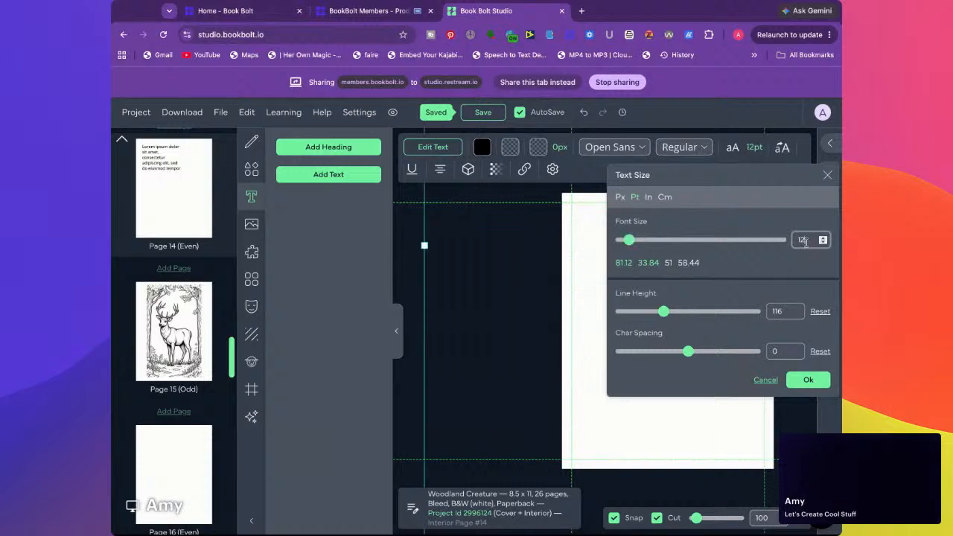
pyautogui.click(590, 239)
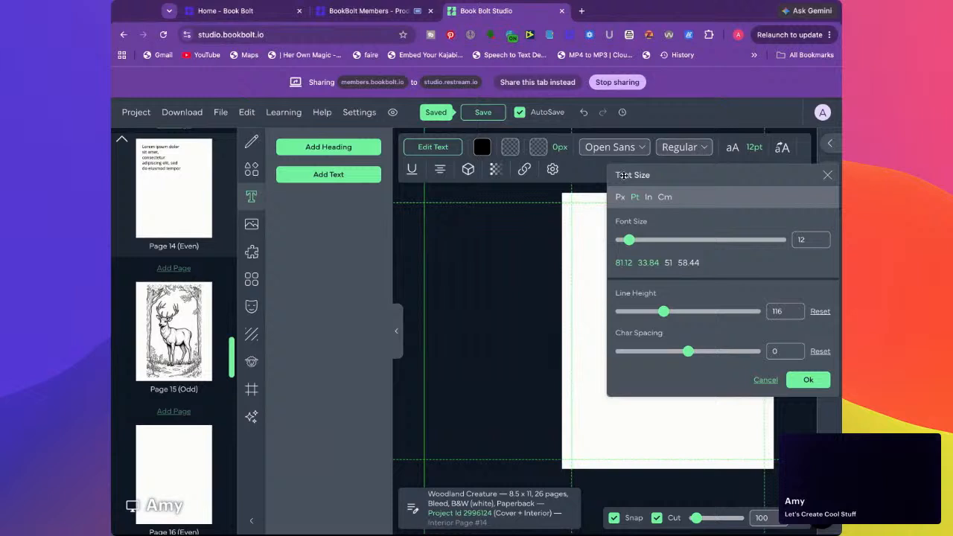
pyautogui.click(612, 153)
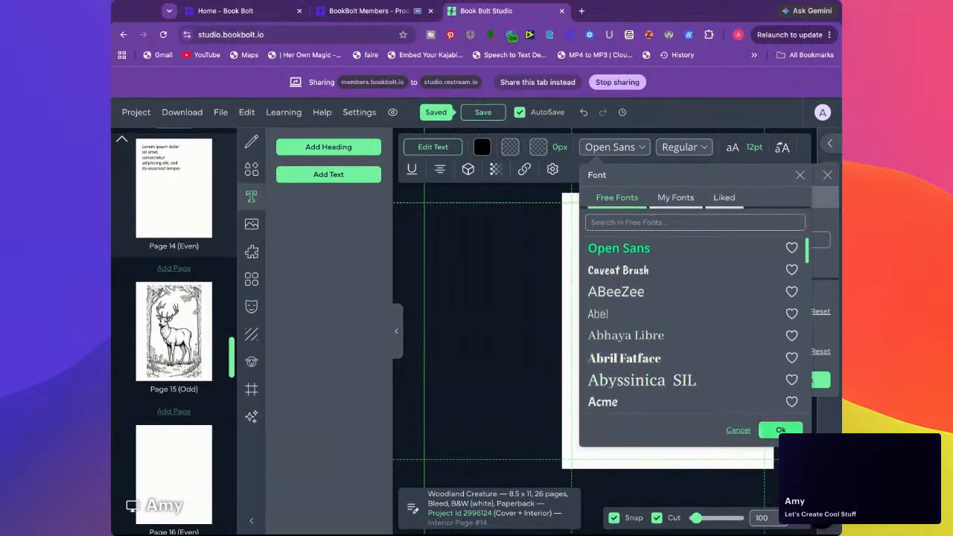
pyautogui.click(781, 430)
pyautogui.click(797, 380)
pyautogui.scroll(1, 653, 291)
pyautogui.scroll(-1, 653, 292)
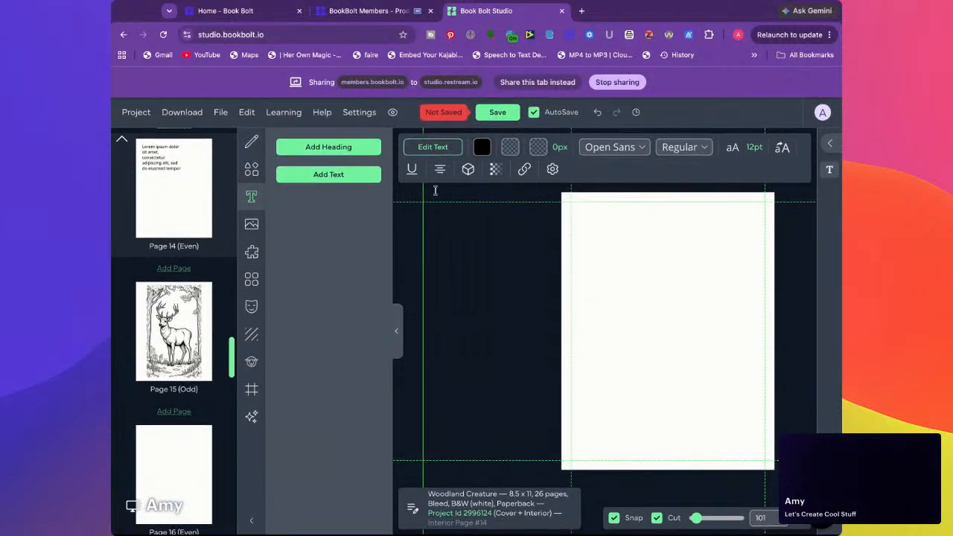
# Add a second text box to page 14 and stretch it to fill the area inside the margin guides
pyautogui.click(328, 174)
pyautogui.moveTo(657, 330)
pyautogui.mouseDown()
pyautogui.moveTo(581, 217)
pyautogui.moveTo(760, 216)
pyautogui.mouseUp()
pyautogui.moveTo(665, 227); pyautogui.dragTo(665, 456)
pyautogui.click(615, 204)
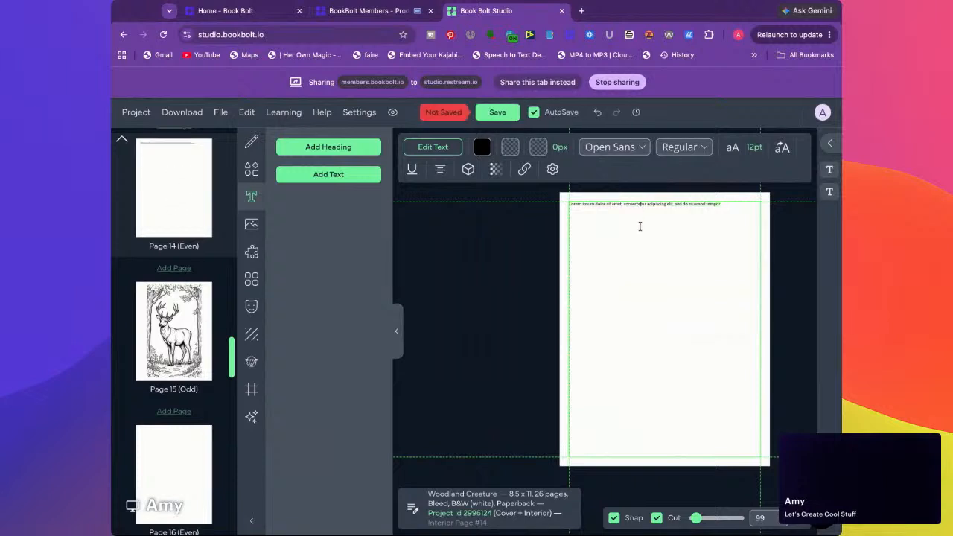
# Fill the page 14 text box with repeated paragraphs of pasted Lorem ipsum text down to the bottom margin
pyautogui.press('super+v')
pyautogui.press('super+v')
pyautogui.press('super+v')
pyautogui.press('super+v')
pyautogui.press('super+v')
pyautogui.press('super+v')
pyautogui.press('super+v')
pyautogui.press('super+v')
pyautogui.press('super+v')
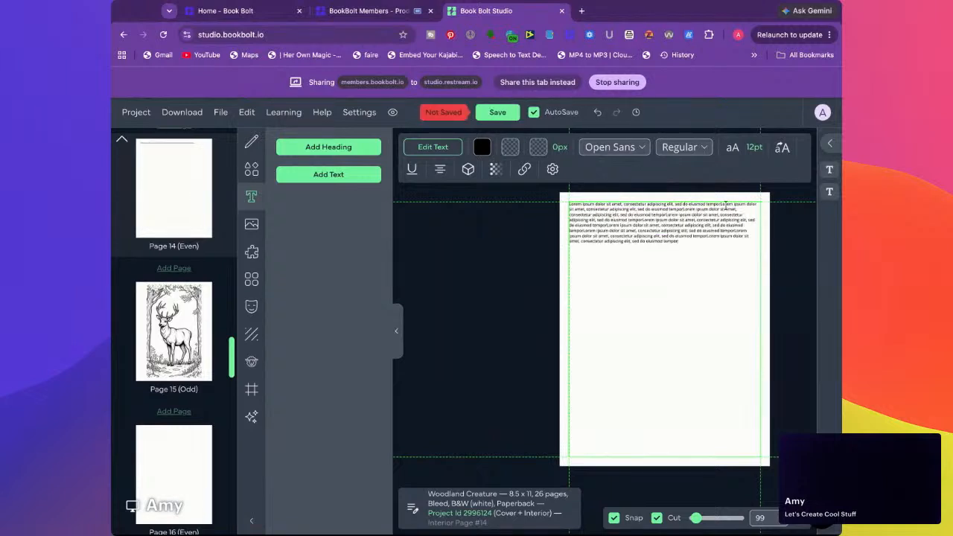
pyautogui.press('Return')
pyautogui.press('super+v')
pyautogui.press('super+v')
pyautogui.press('super+v')
pyautogui.press('super+v')
pyautogui.press('super+v')
pyautogui.press('super+v')
pyautogui.press('super+v')
pyautogui.press('super+v')
pyautogui.press('super+v')
pyautogui.press('super+v')
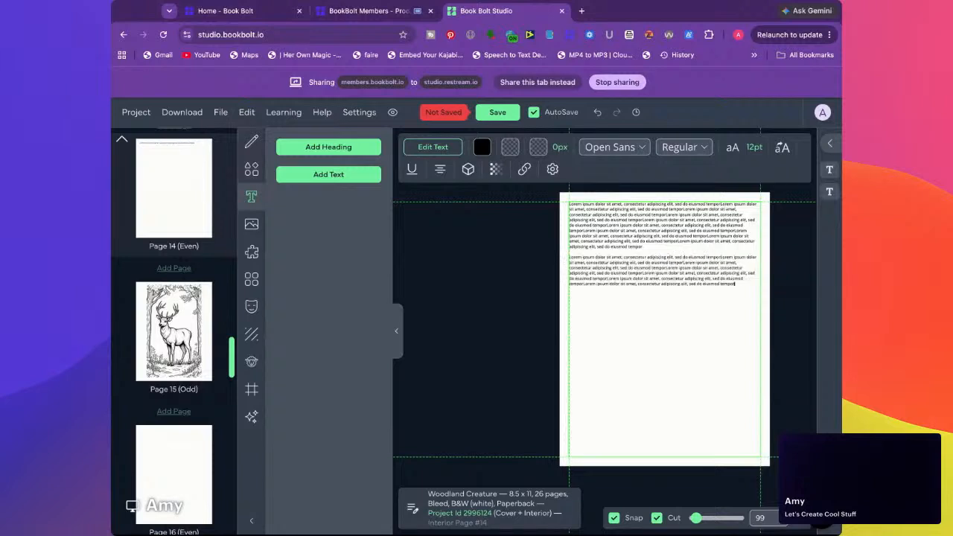
pyautogui.press('Return')
pyautogui.press('super+v')
pyautogui.press('super+v')
pyautogui.press('super+v')
pyautogui.press('super+v')
pyautogui.press('super+v')
pyautogui.press('super+v')
pyautogui.press('super+v')
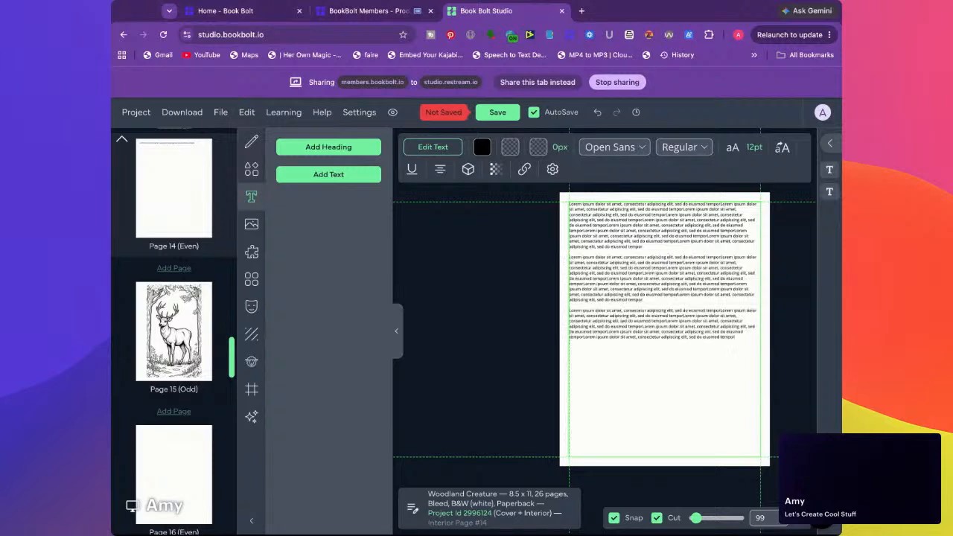
pyautogui.press('super+v')
pyautogui.press('super+v')
pyautogui.press('super+v')
pyautogui.press('super+v')
pyautogui.press('super+v')
pyautogui.press('super+v')
pyautogui.press('super+v')
pyautogui.press('super+v')
pyautogui.press('super+v')
pyautogui.press('Return')
pyautogui.press('Return')
pyautogui.write('Lorem ipsum dolor sit amet, consectetur adipiscing elit, sed do eiusmod tempor')
pyautogui.press('super+v')
pyautogui.press('super+v')
pyautogui.press('super+v')
pyautogui.press('super+v')
pyautogui.press('super+v')
pyautogui.press('Return')
pyautogui.press('Return')
pyautogui.press('super+v')
pyautogui.press('super+v')
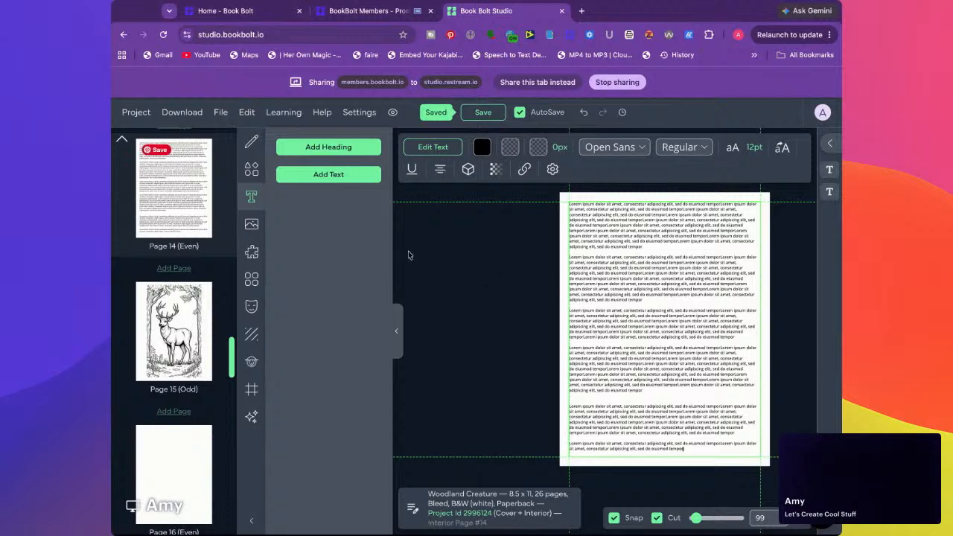
# Delete both text boxes from page 14 and save the project
pyautogui.click(534, 274)
pyautogui.click(648, 268)
pyautogui.press('Delete')
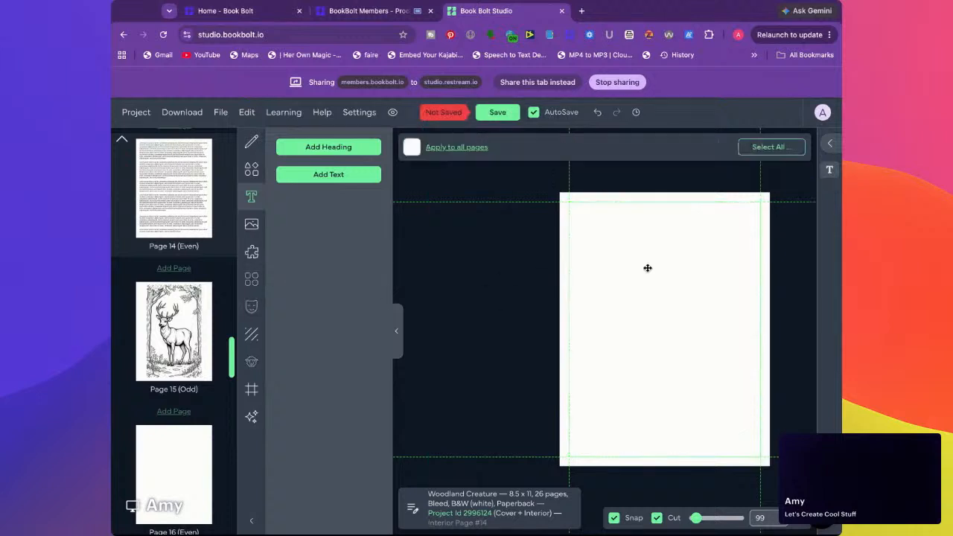
pyautogui.click(430, 281)
pyautogui.press('Delete')
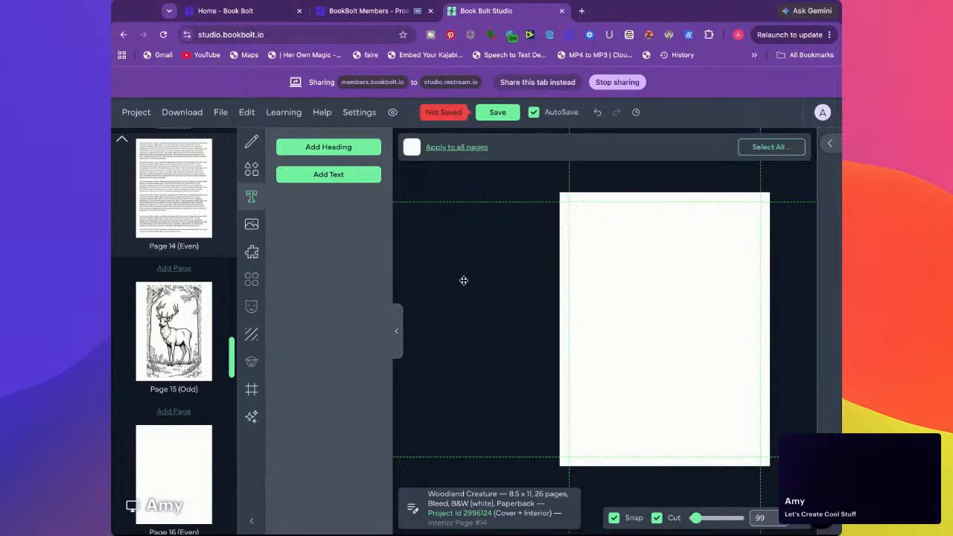
pyautogui.click(494, 115)
# Shrink the snake picture on page 17 and place it against the left and bottom margin guides
pyautogui.click(186, 346)
pyautogui.scroll(-3, 185, 344)
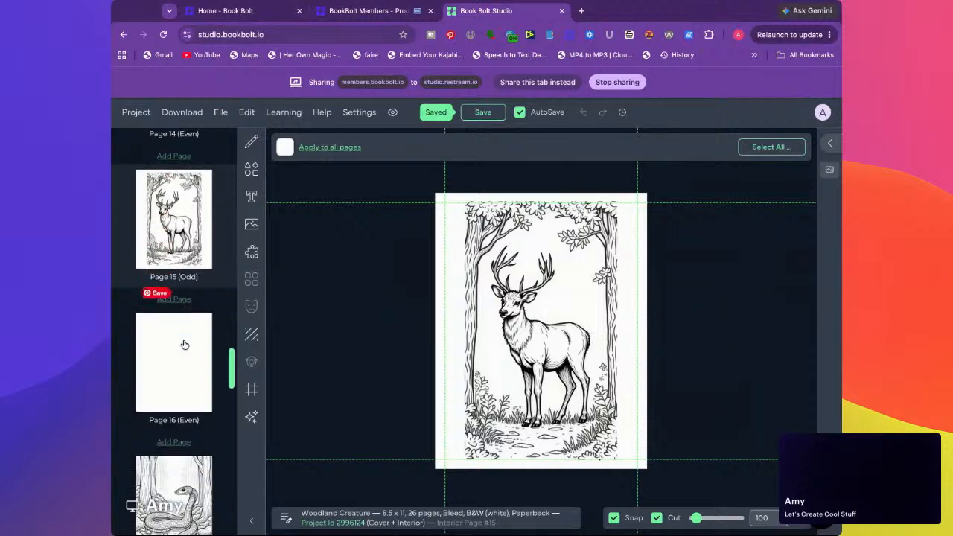
pyautogui.scroll(-2, 185, 343)
pyautogui.click(185, 310)
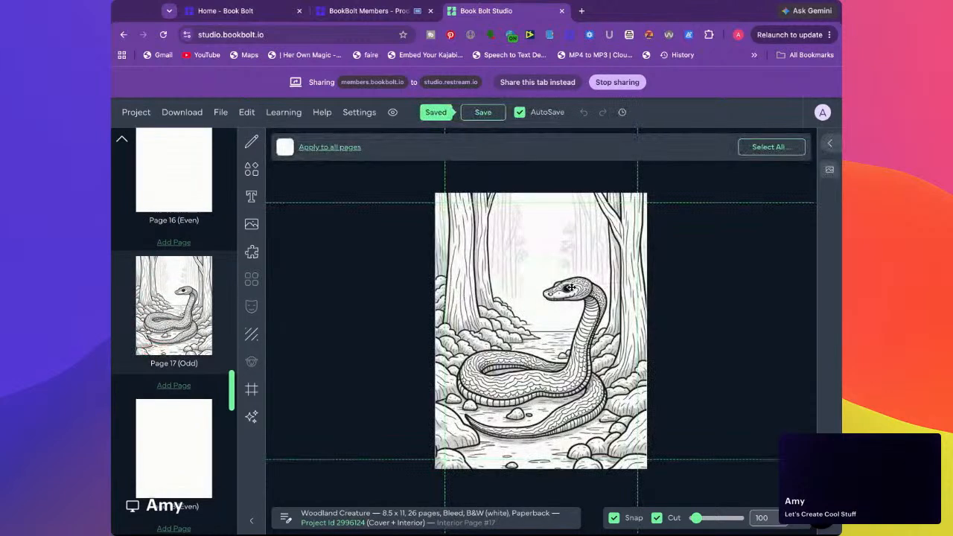
pyautogui.click(573, 287)
pyautogui.moveTo(646, 487); pyautogui.dragTo(602, 407)
pyautogui.moveTo(549, 323); pyautogui.dragTo(559, 377)
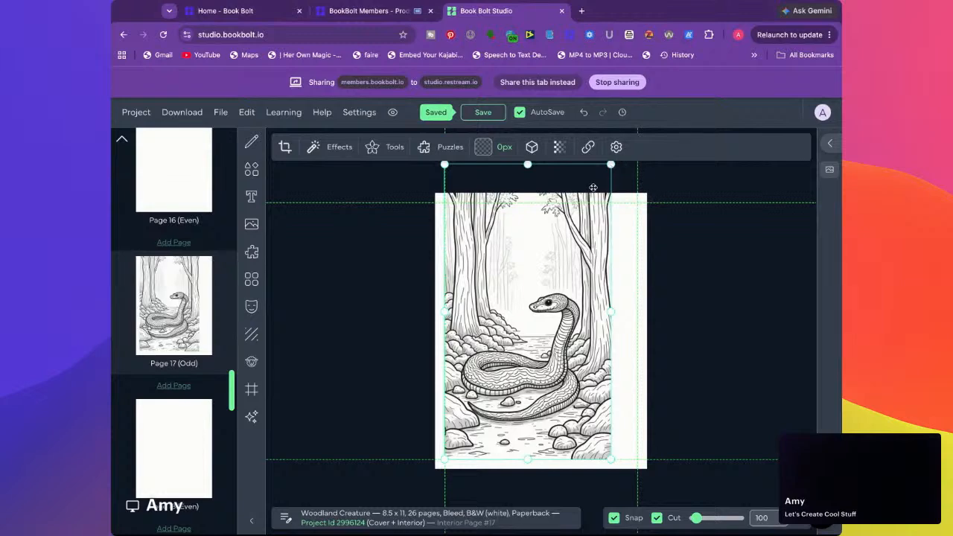
# Reduce the snake picture to fit between the upper and lower margin guides, keeping it against the left margin
pyautogui.moveTo(445, 165); pyautogui.dragTo(468, 204)
pyautogui.moveTo(468, 332); pyautogui.dragTo(445, 332)
pyautogui.moveTo(612, 331); pyautogui.dragTo(544, 343)
pyautogui.click(425, 342)
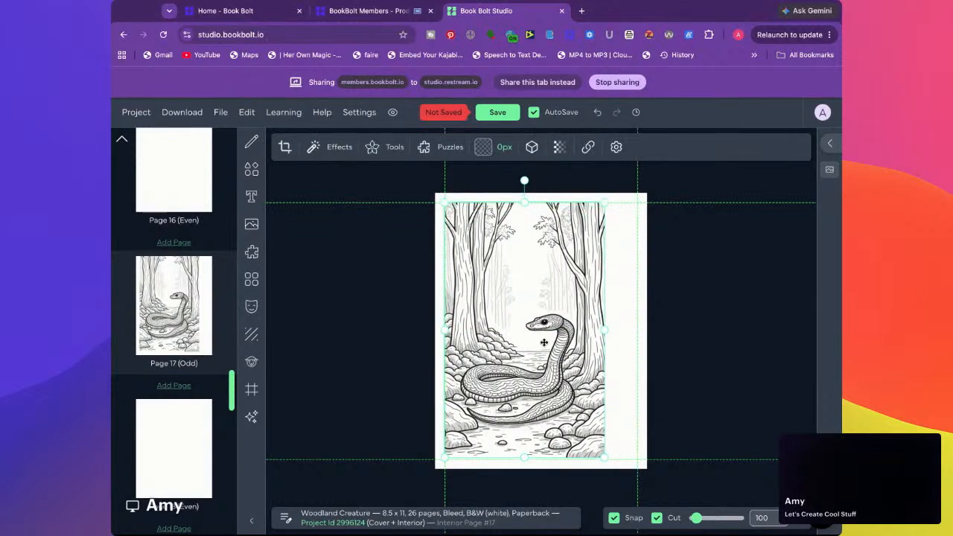
# Enlarge the snake picture to span the left and right margin guides, and turn off the Cut and Snap options
pyautogui.moveTo(606, 458); pyautogui.dragTo(638, 507)
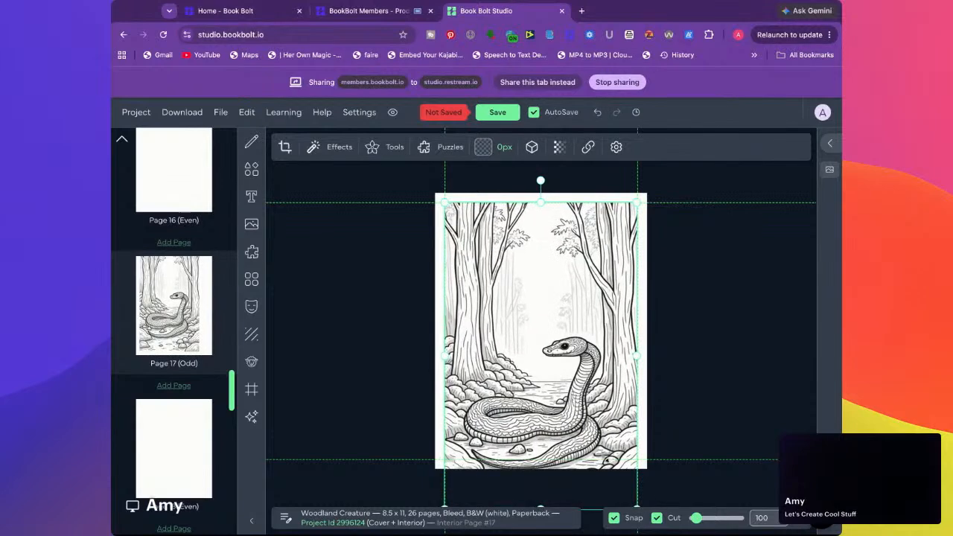
pyautogui.click(657, 518)
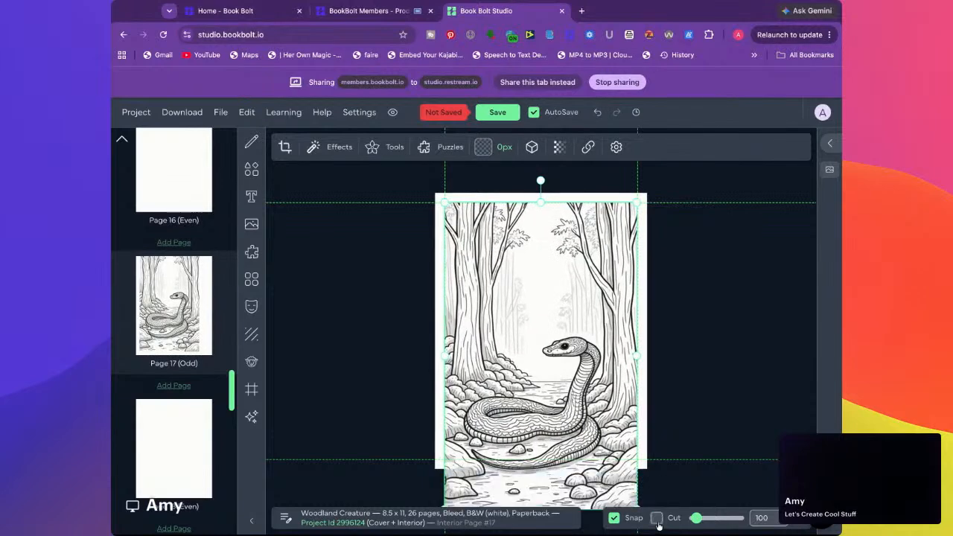
pyautogui.click(614, 518)
pyautogui.moveTo(559, 459)
pyautogui.mouseDown()
pyautogui.moveTo(561, 443)
pyautogui.moveTo(582, 427)
pyautogui.moveTo(551, 428)
pyautogui.moveTo(561, 431)
pyautogui.moveTo(558, 458)
pyautogui.mouseUp()
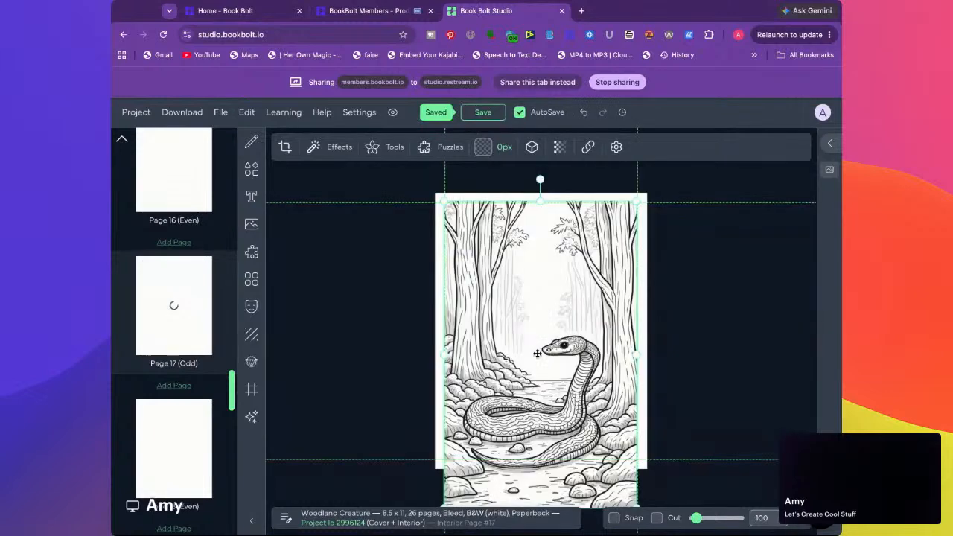
# Turn the Cut option back on and nudge the snake picture upward so it extends past both the upper and lower page edges
pyautogui.scroll(-1, 525, 399)
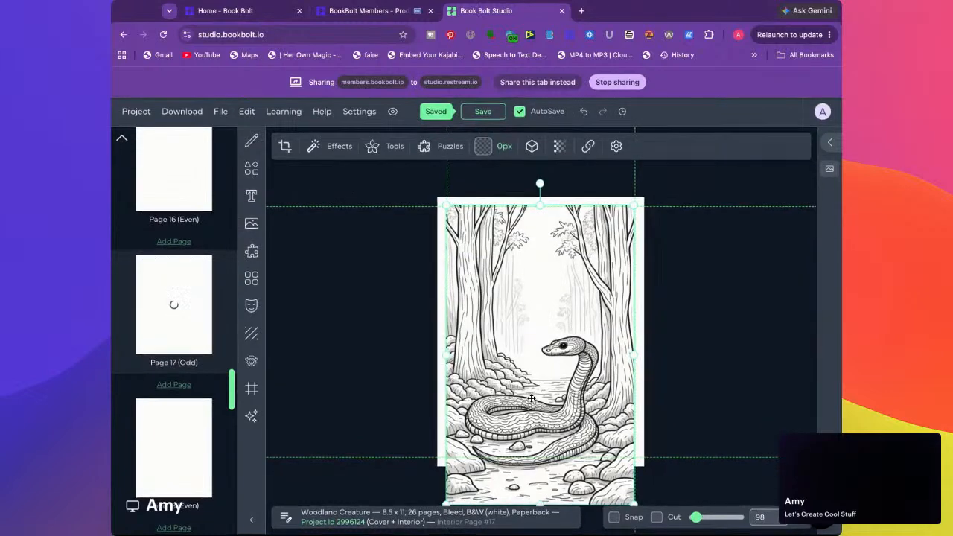
pyautogui.click(657, 519)
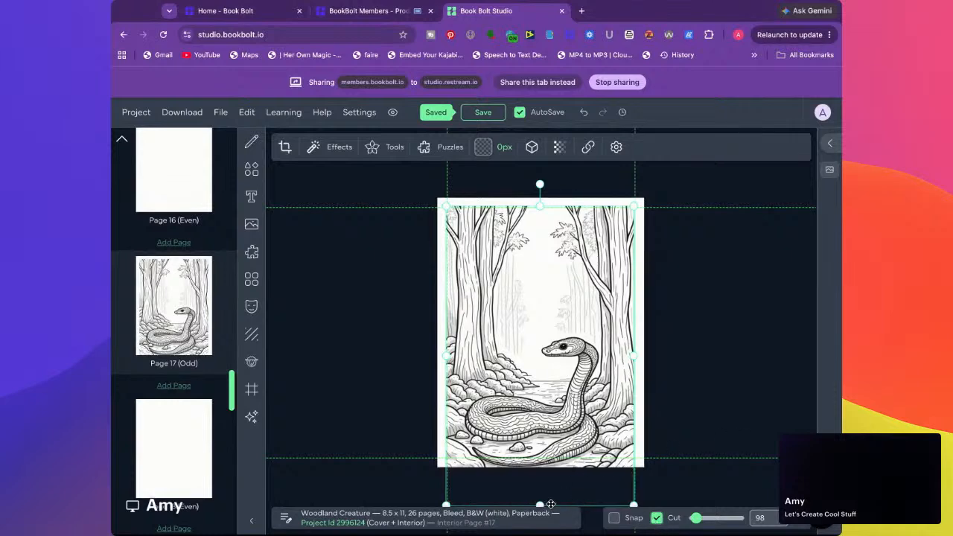
pyautogui.press('Up')
pyautogui.press('Up')
pyautogui.press('Up')
pyautogui.press('Up')
pyautogui.press('Up')
pyautogui.press('Up')
pyautogui.press('Up')
pyautogui.press('Up')
pyautogui.press('Up')
pyautogui.press('Up')
pyautogui.press('Up')
pyautogui.press('Up')
pyautogui.press('Up')
pyautogui.press('Up')
pyautogui.press('Up')
pyautogui.press('Up')
pyautogui.press('Up')
pyautogui.press('Up')
pyautogui.press('Up')
pyautogui.press('Up')
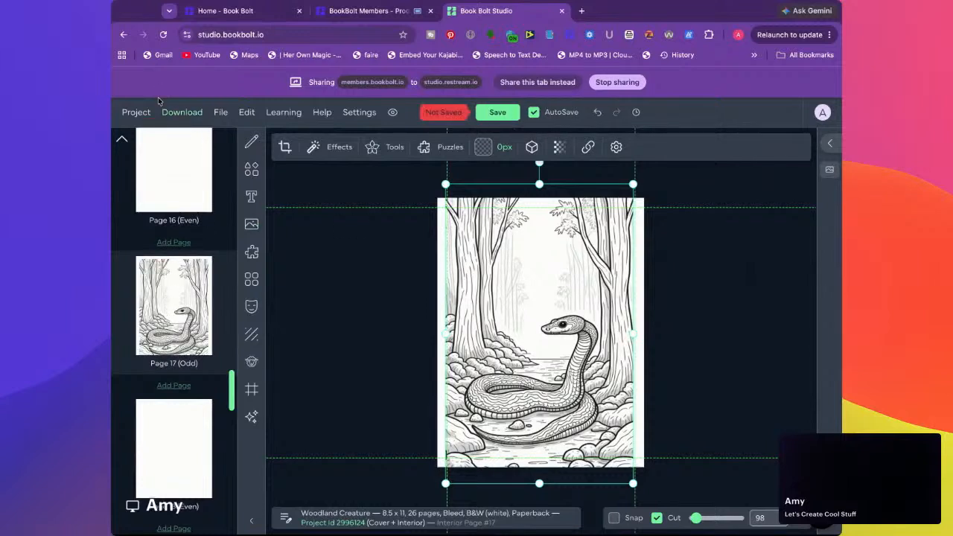
# Examine the new project settings for the Low Content and AI Story Generator types, and close them without creating a project
pyautogui.click(142, 114)
pyautogui.click(143, 145)
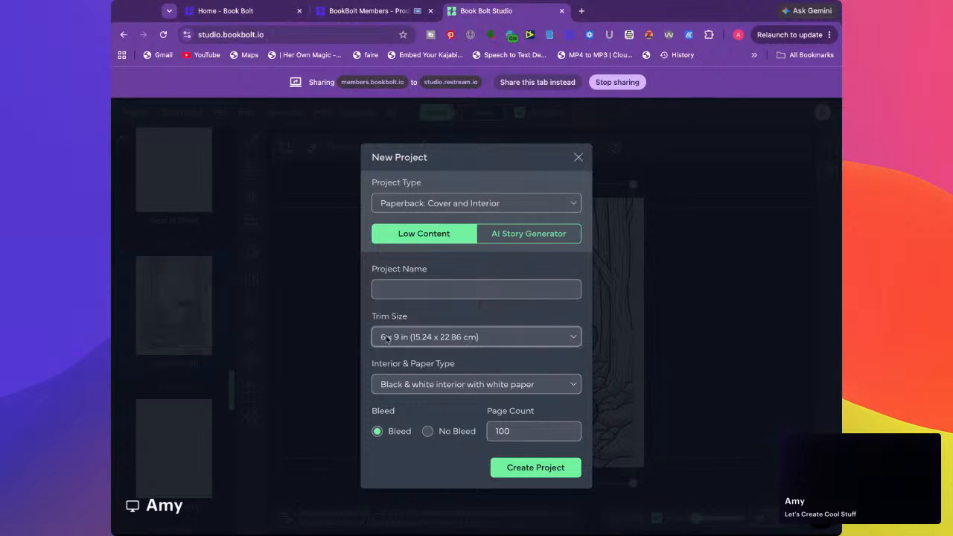
pyautogui.click(530, 234)
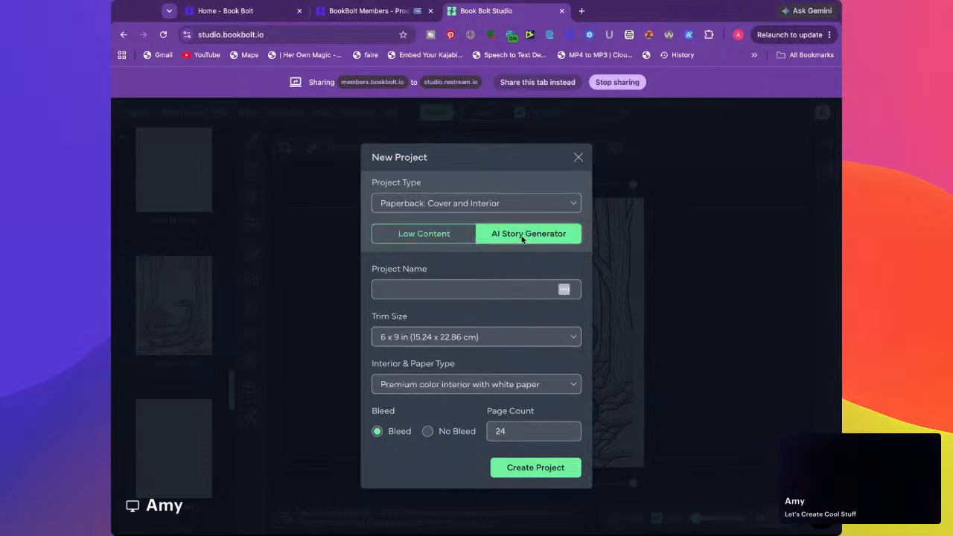
pyautogui.click(415, 237)
pyautogui.click(578, 158)
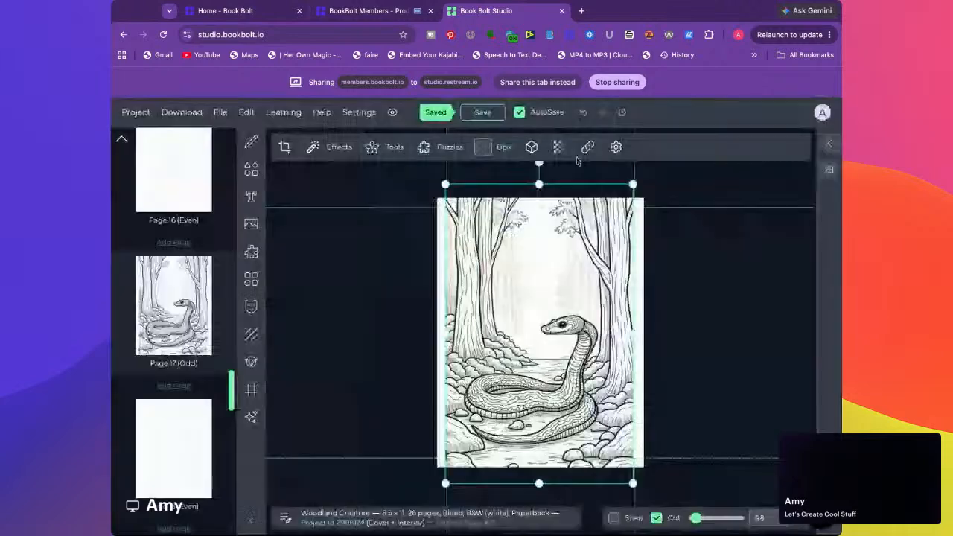